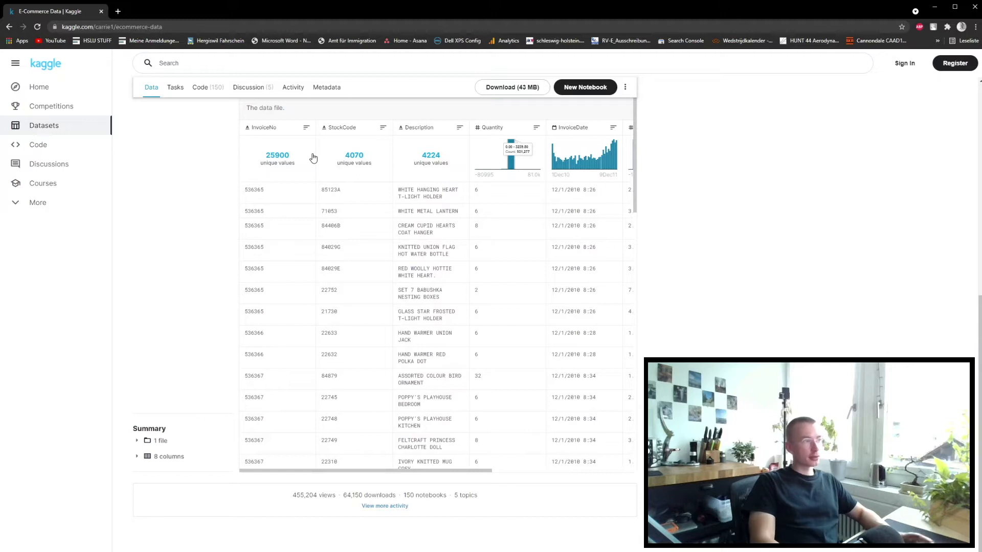
# Switch to the blank Excel workbook and open data.csv in the Text/CSV import
pyautogui.click(935, 7)
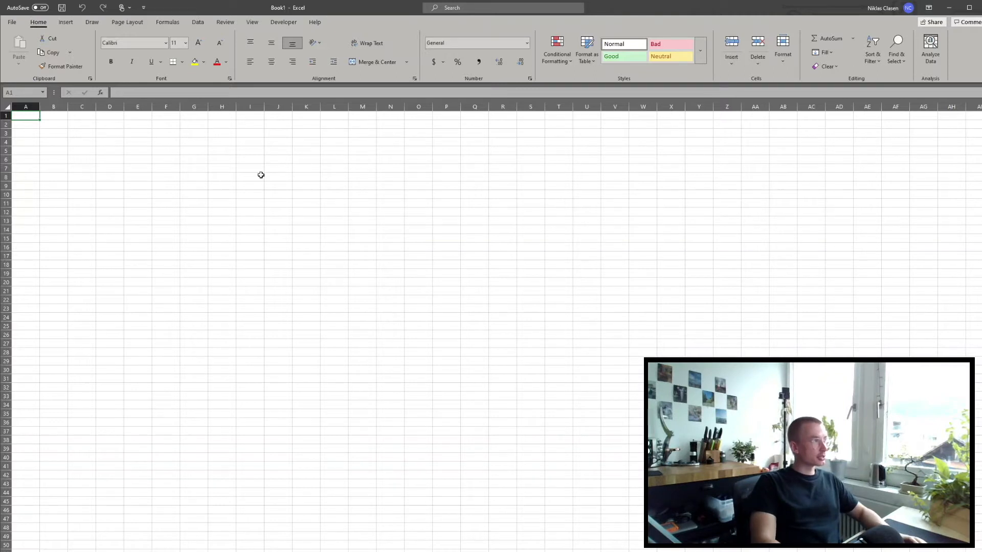
pyautogui.click(199, 23)
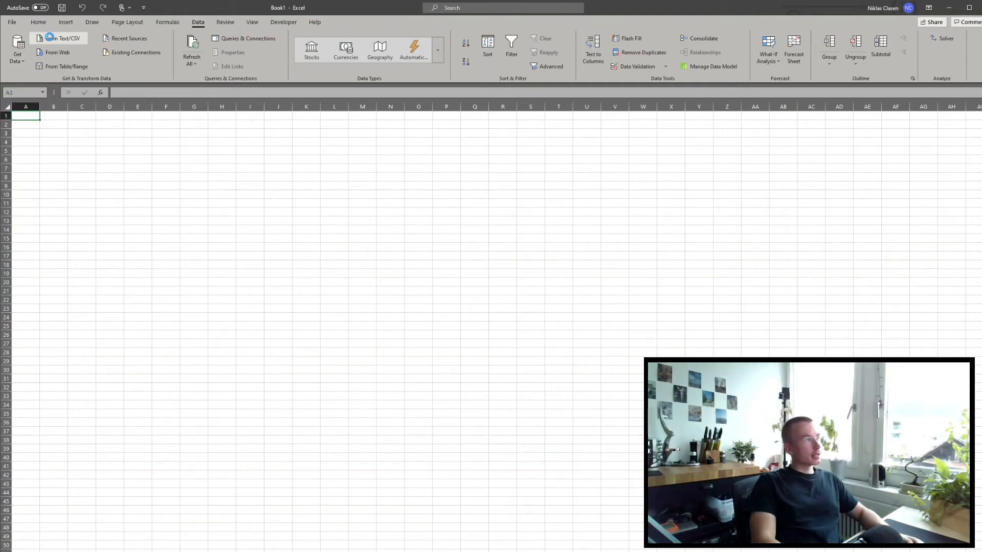
pyautogui.click(50, 37)
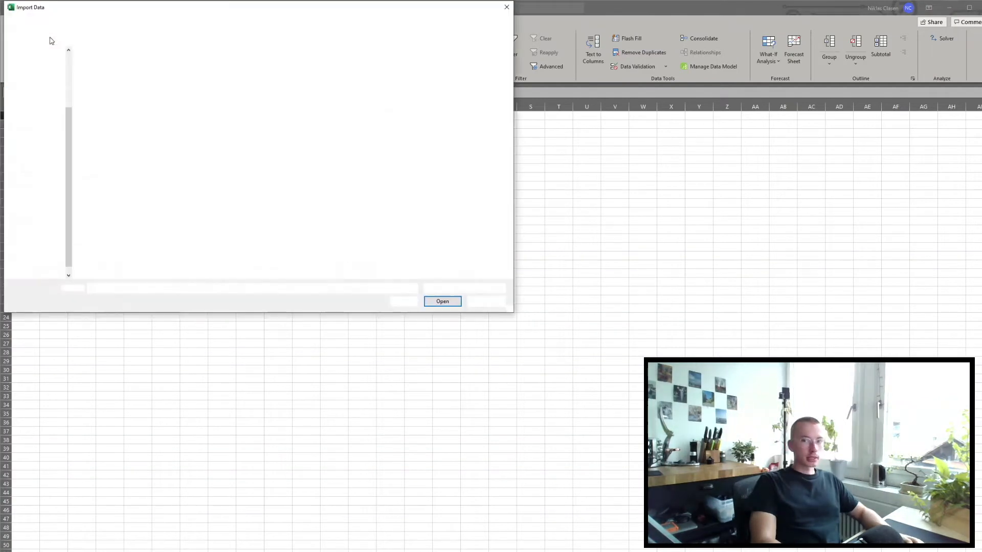
pyautogui.moveTo(370, 4); pyautogui.dragTo(865, 58)
pyautogui.press('Escape')
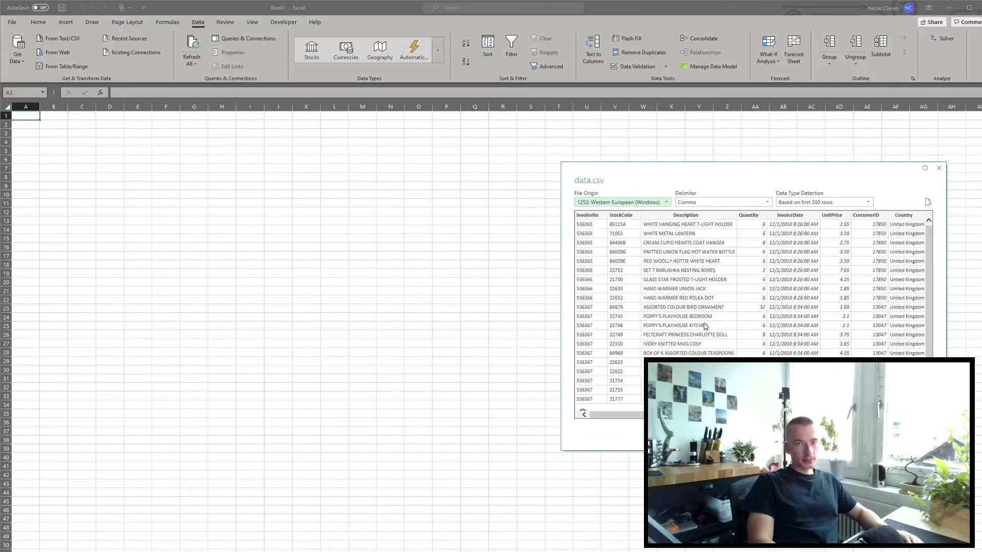
# Set the file origin of data.csv to 65001: Unicode (UTF-8) and load the data into the workbook
pyautogui.click(668, 204)
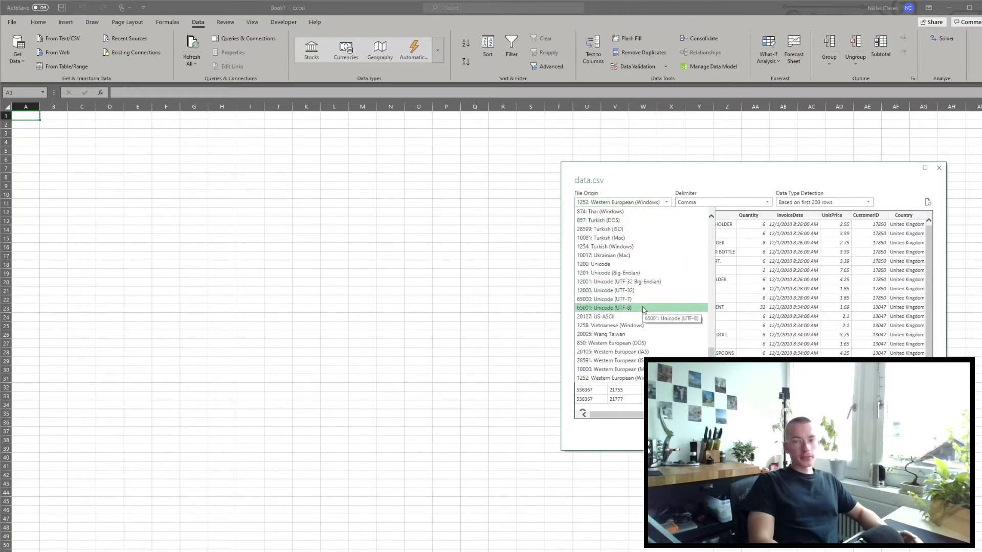
pyautogui.click(617, 308)
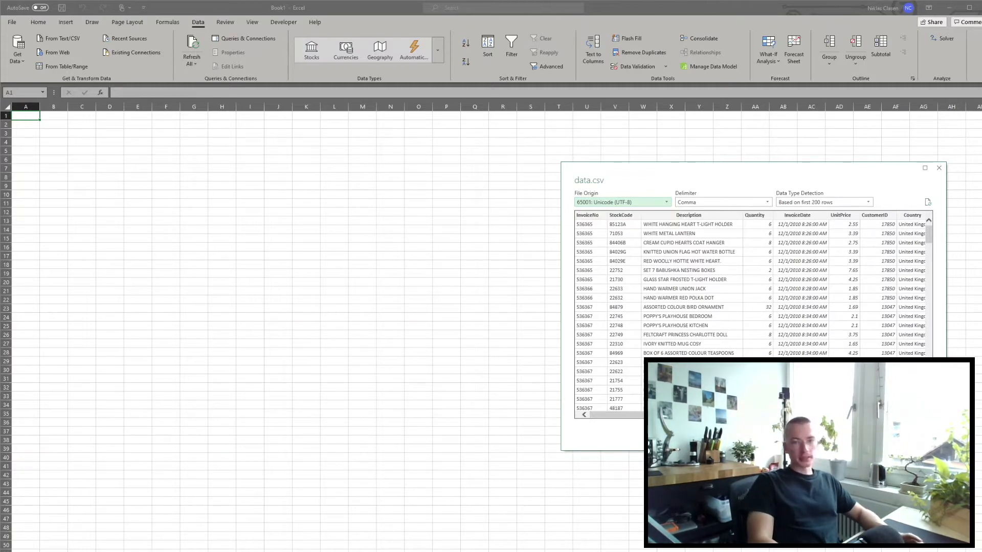
pyautogui.click(868, 437)
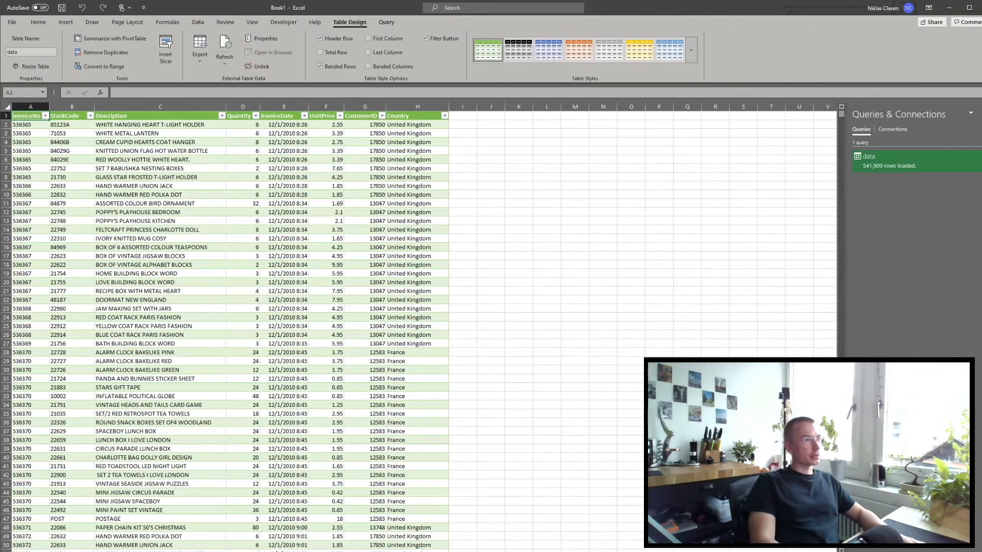
pyautogui.click(663, 212)
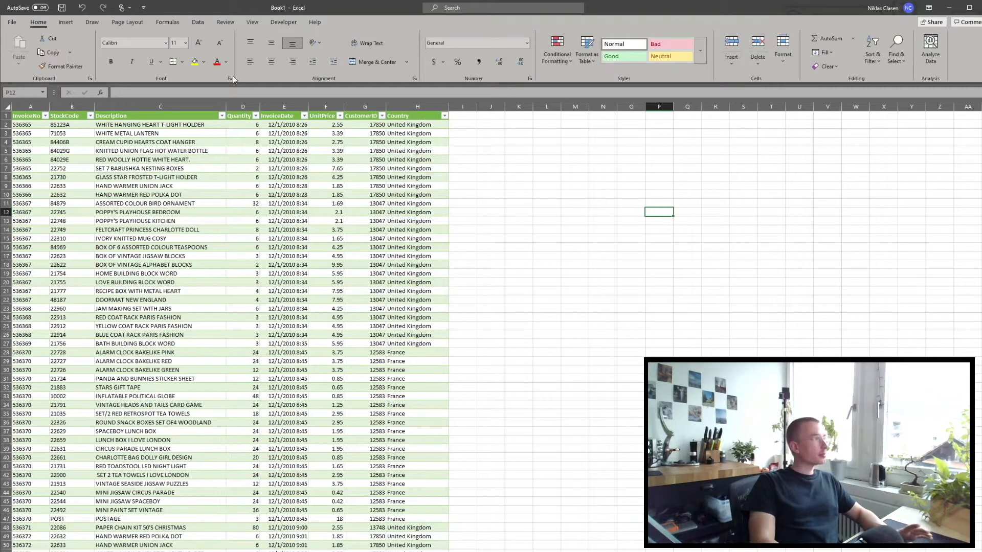
# Rename the worksheet that holds the imported table
pyautogui.click(198, 22)
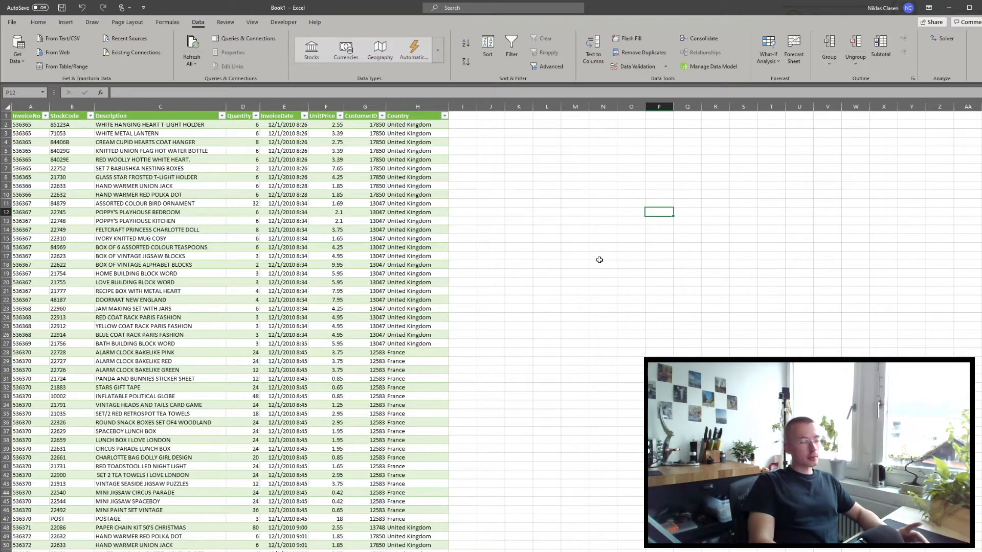
pyautogui.click(518, 273)
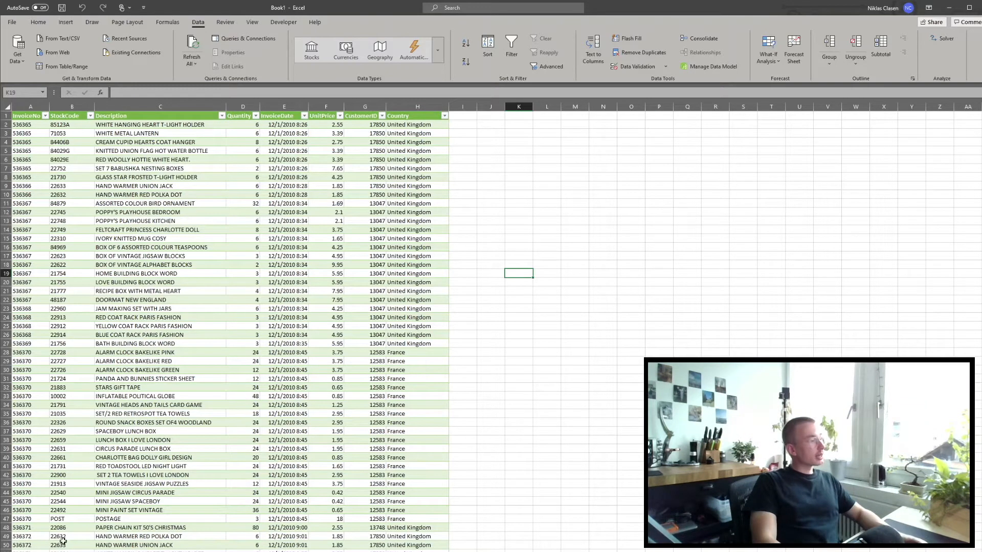
pyautogui.rightClick(54, 551)
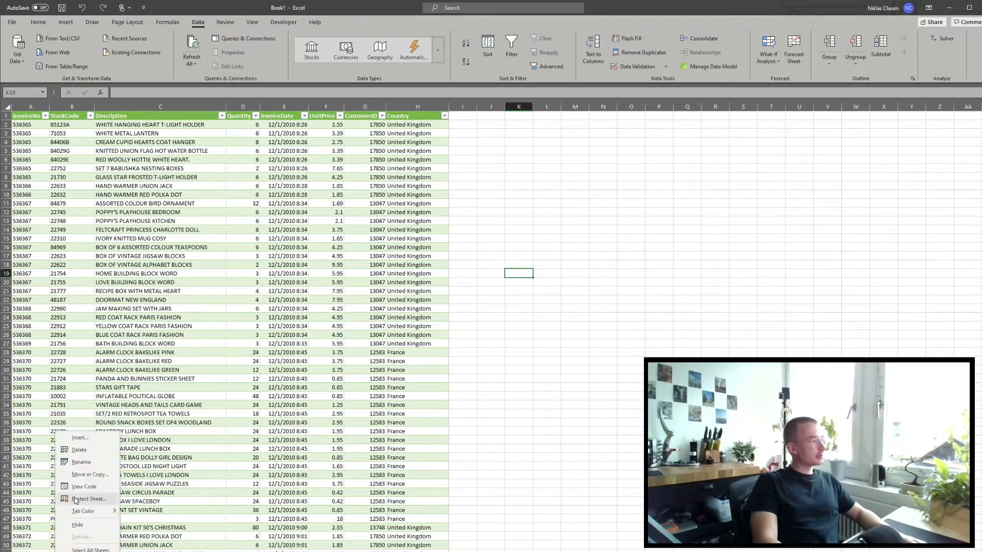
pyautogui.click(97, 465)
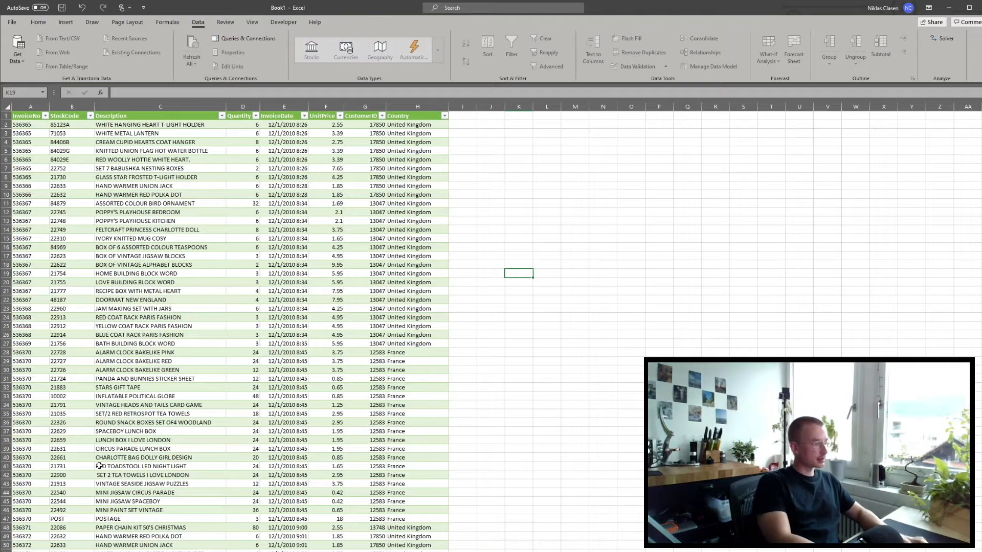
pyautogui.press('Return')
pyautogui.click(335, 377)
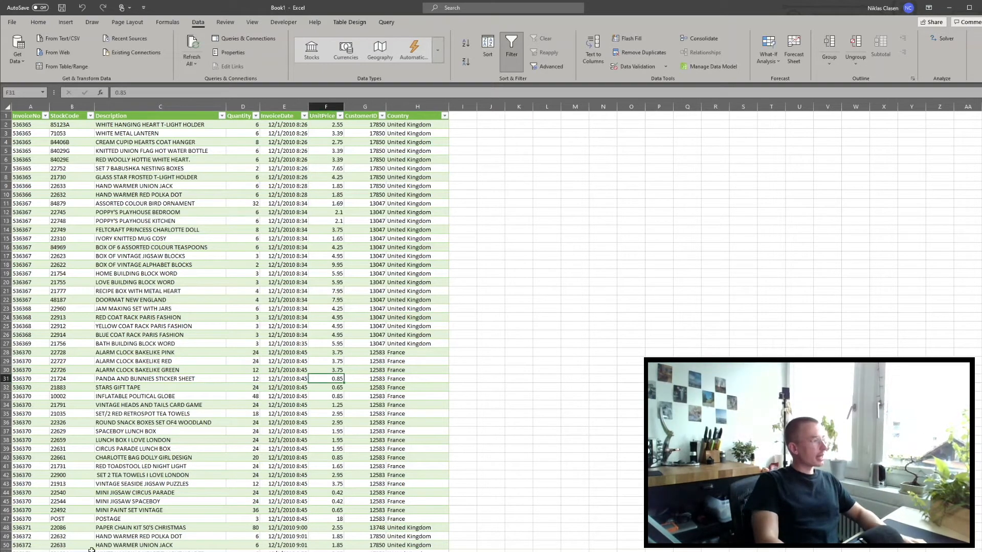
# Rename the blank worksheet that accompanies the imported data sheet
pyautogui.hotkey('ctrl', 'pagedown')
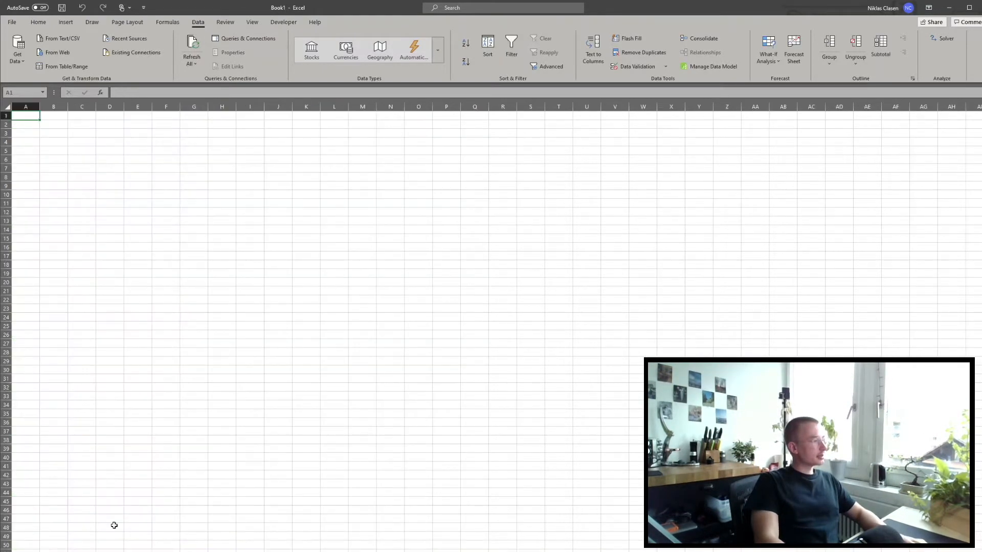
pyautogui.rightClick(62, 551)
pyautogui.click(93, 467)
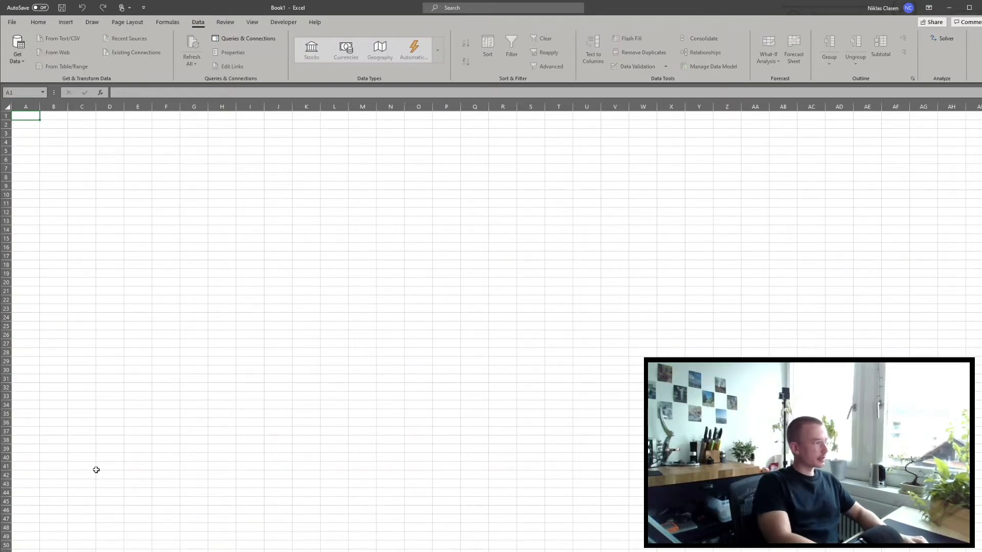
pyautogui.click(152, 450)
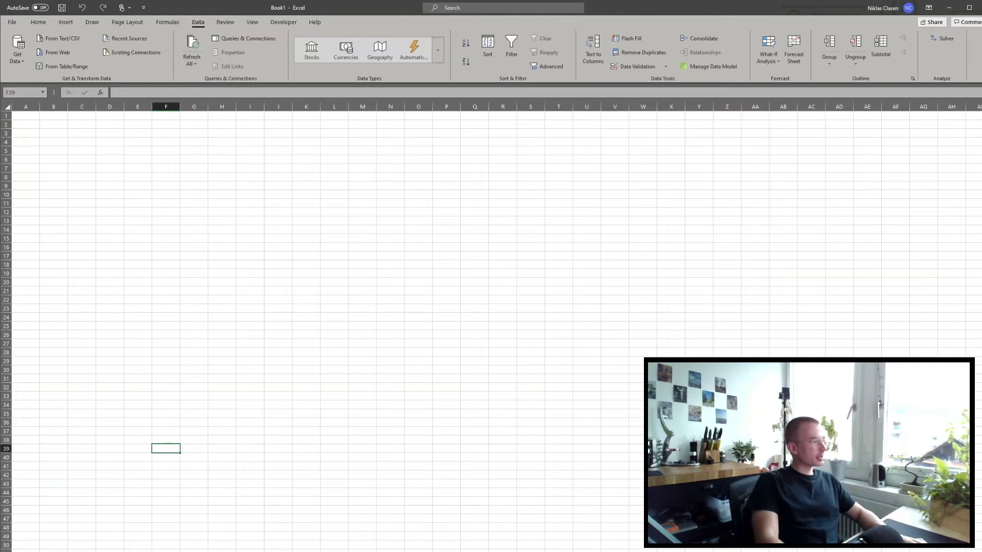
# Copy the entire imported data sheet and paste it as values only into the blank sheet
pyautogui.hotkey('ctrl', 'pageup')
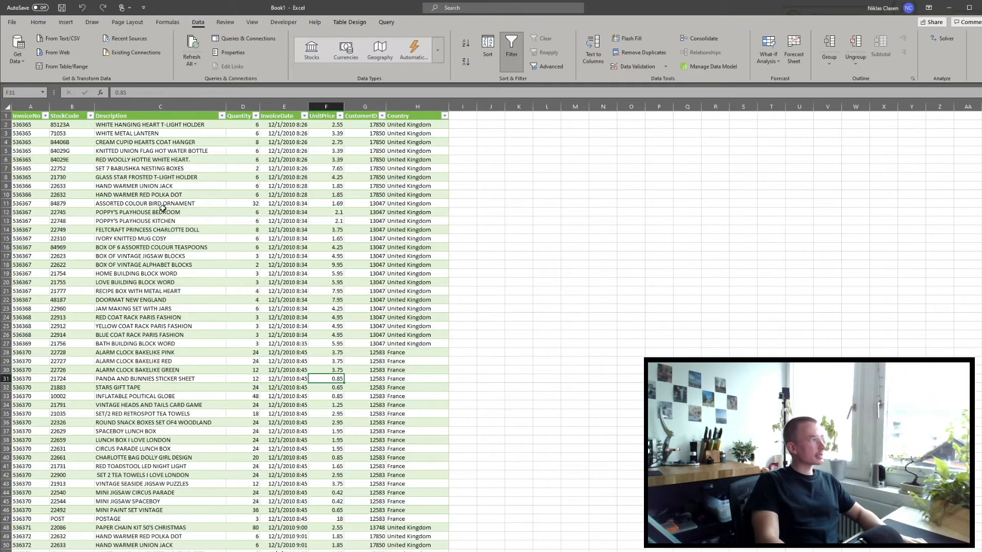
pyautogui.click(8, 107)
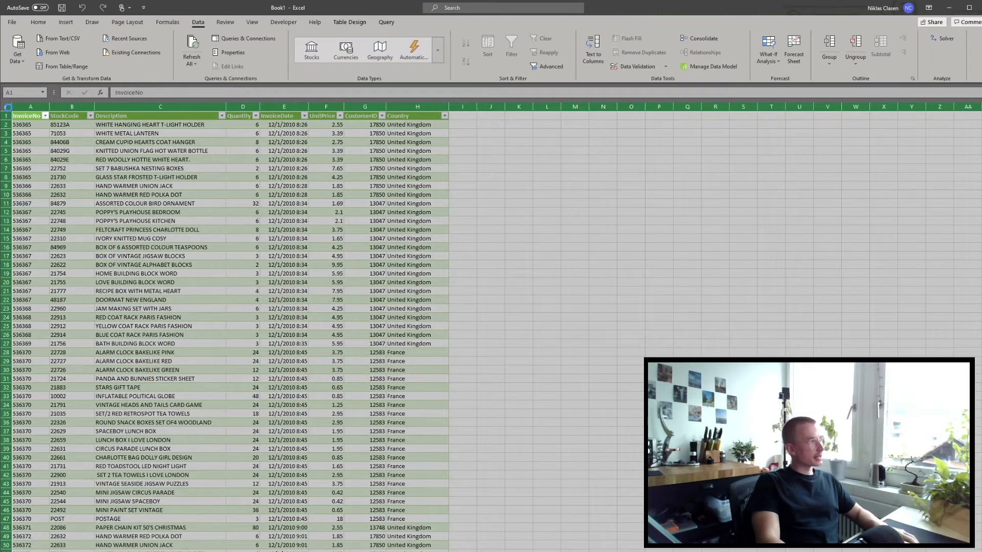
pyautogui.hotkey('ctrl', 'pagedown')
pyautogui.click(9, 107)
pyautogui.rightClick(8, 107)
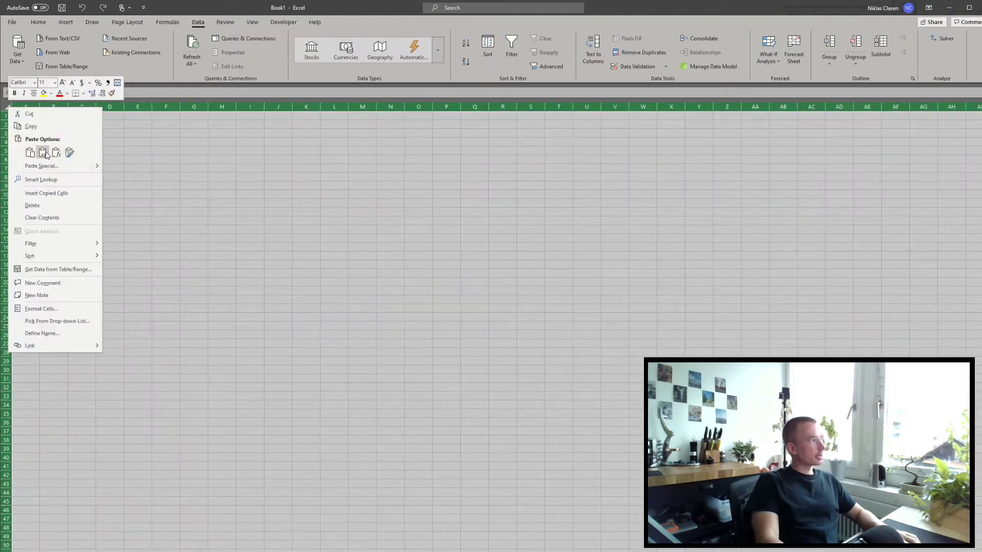
pyautogui.click(44, 152)
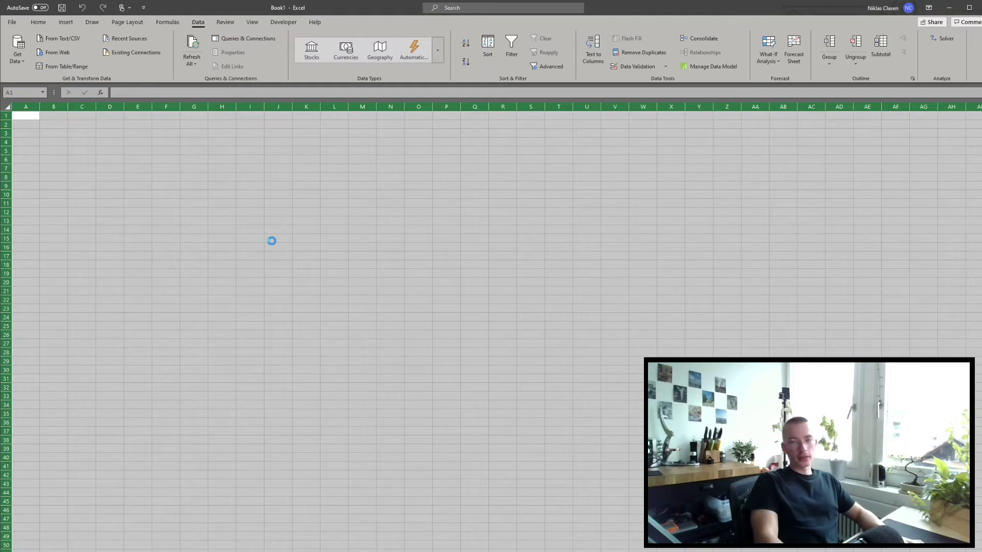
pyautogui.click(432, 249)
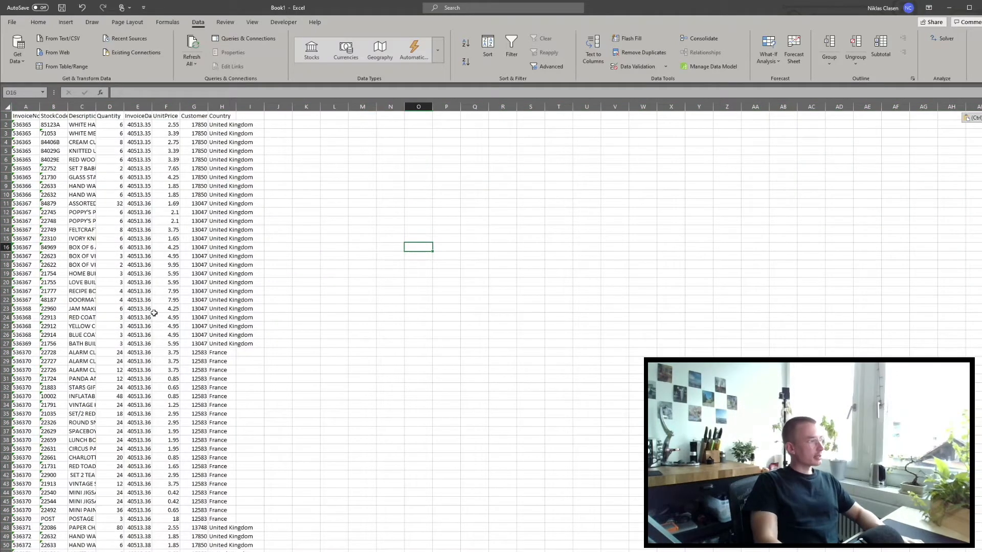
# Compare the pasted values, including the invoice date column, with the original linked table and return to the pasted sheet
pyautogui.click(137, 223)
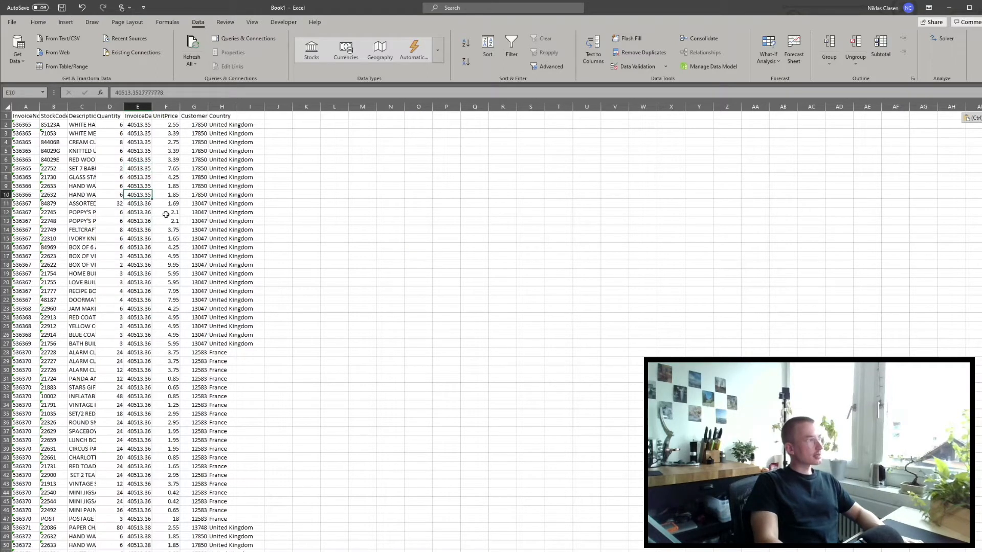
pyautogui.click(221, 221)
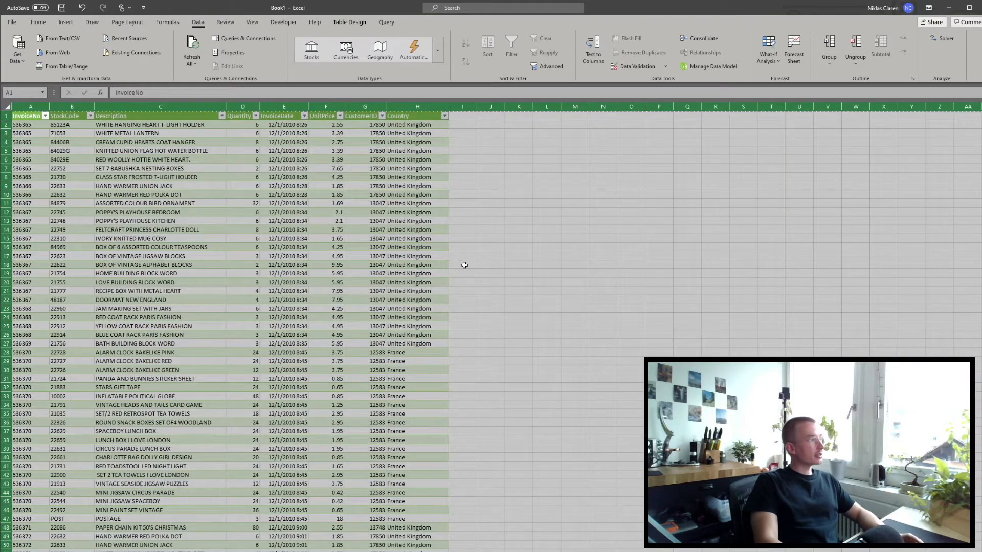
pyautogui.click(574, 247)
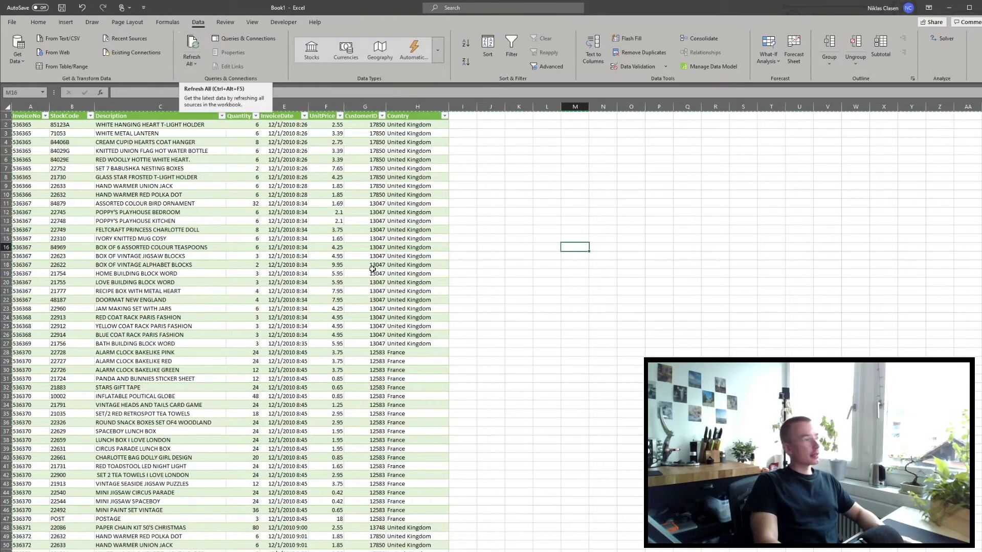
pyautogui.click(133, 551)
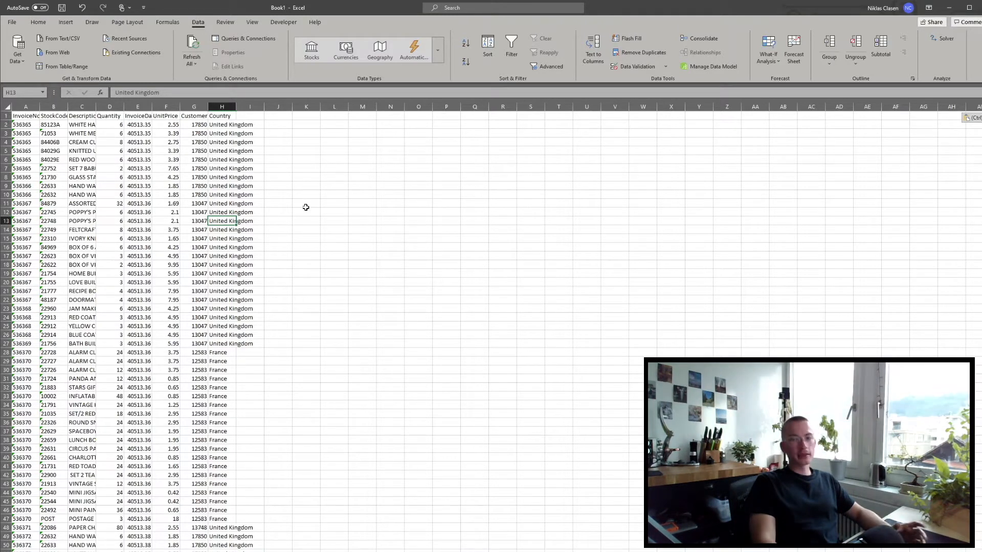
# Insert a blank column before column A and a blank row above the headers, and narrow the new column A
pyautogui.click(28, 107)
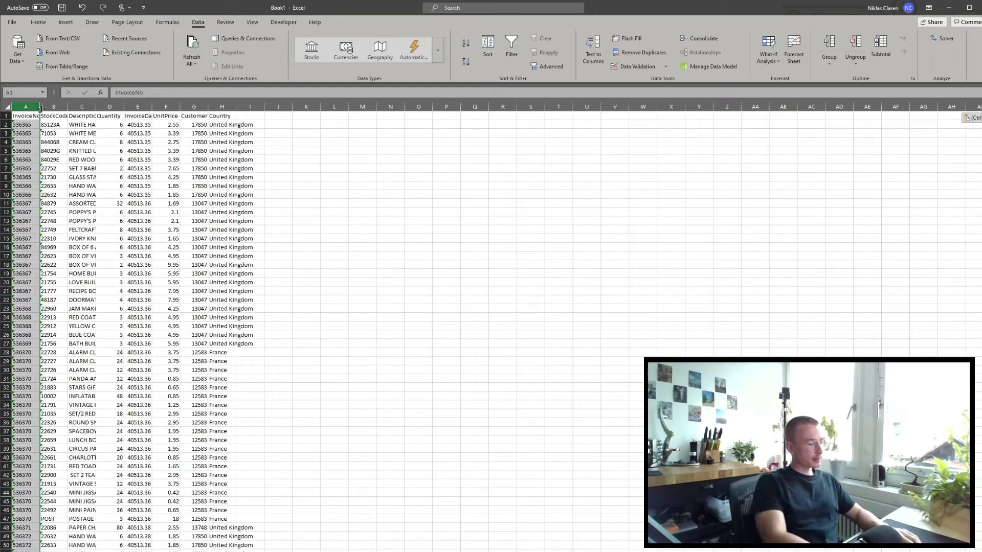
pyautogui.hotkey('ctrl', 'shift', '+')
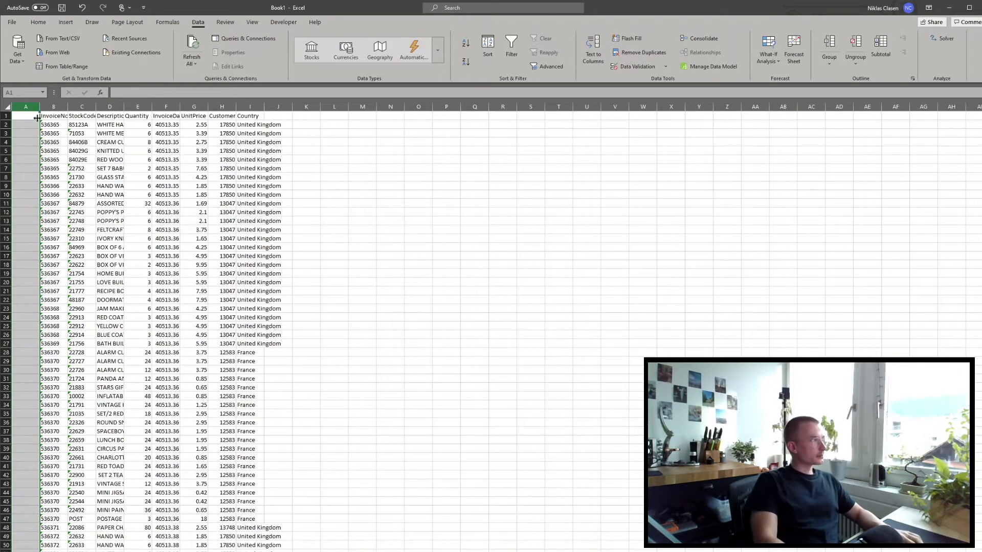
pyautogui.click(6, 116)
pyautogui.hotkey('ctrl', 'shift', '+')
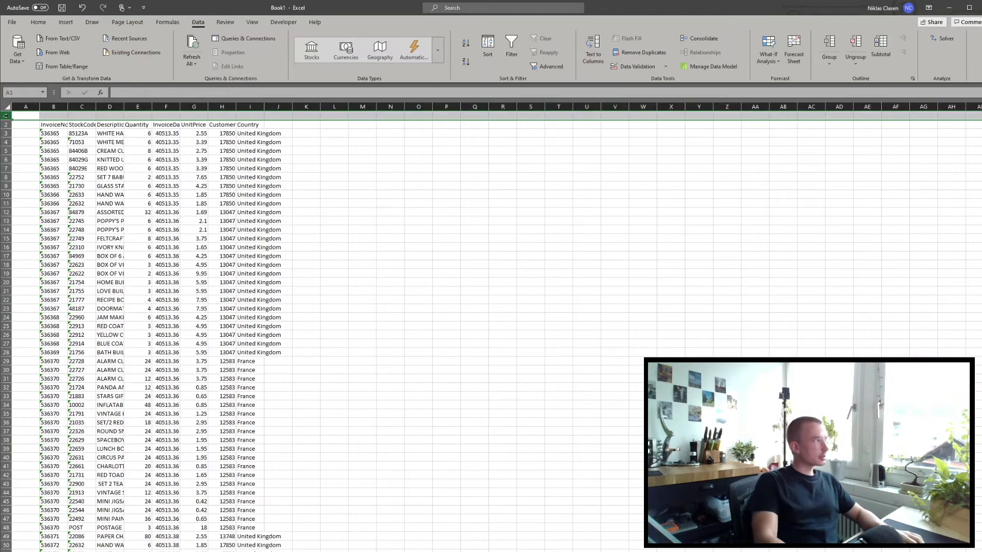
pyautogui.click(362, 185)
pyautogui.moveTo(39, 106); pyautogui.dragTo(23, 107)
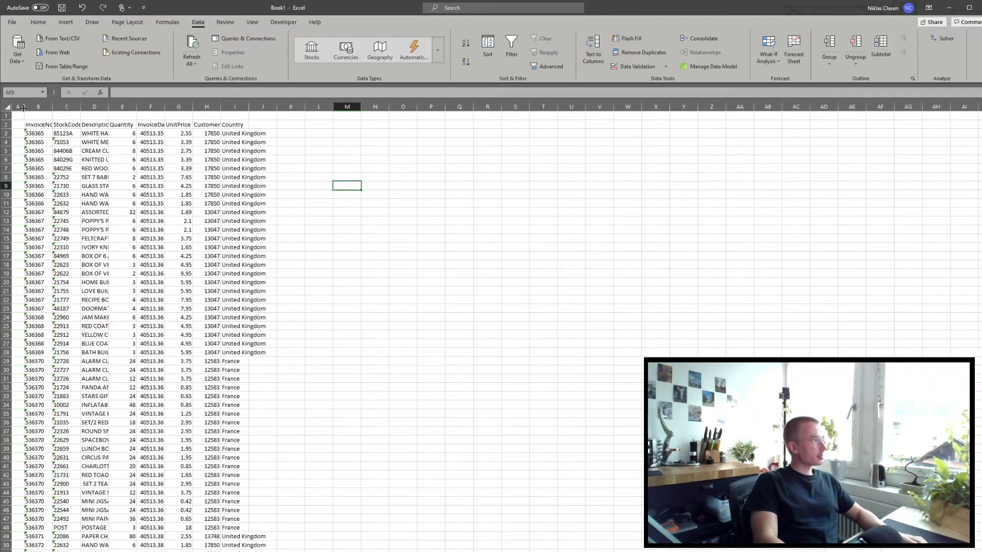
# Format the full data range starting at B2 with all borders, an outer border and a light background fill
pyautogui.click(38, 126)
pyautogui.hotkey('ctrl', 'shift', 'Right')
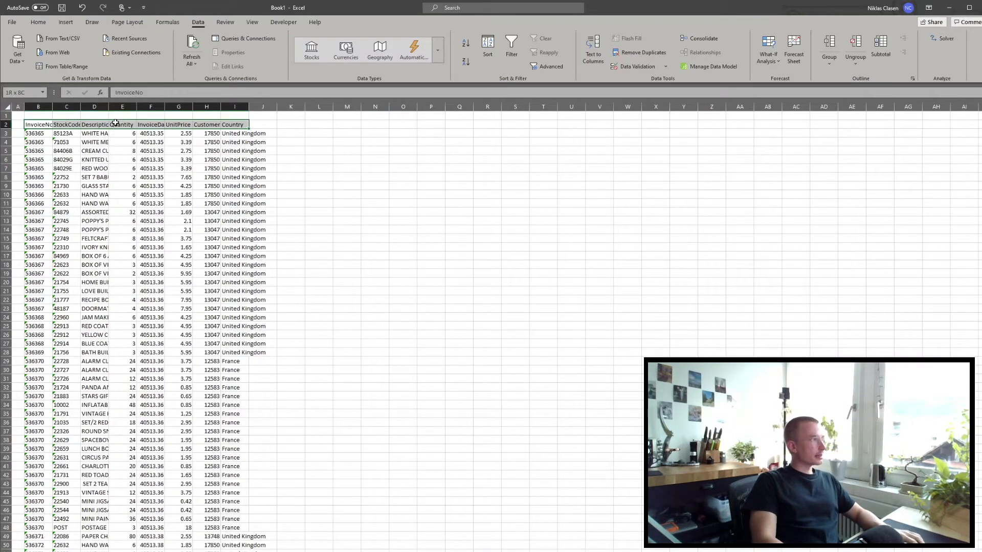
pyautogui.hotkey('ctrl', 'shift', 'Down')
pyautogui.click(38, 22)
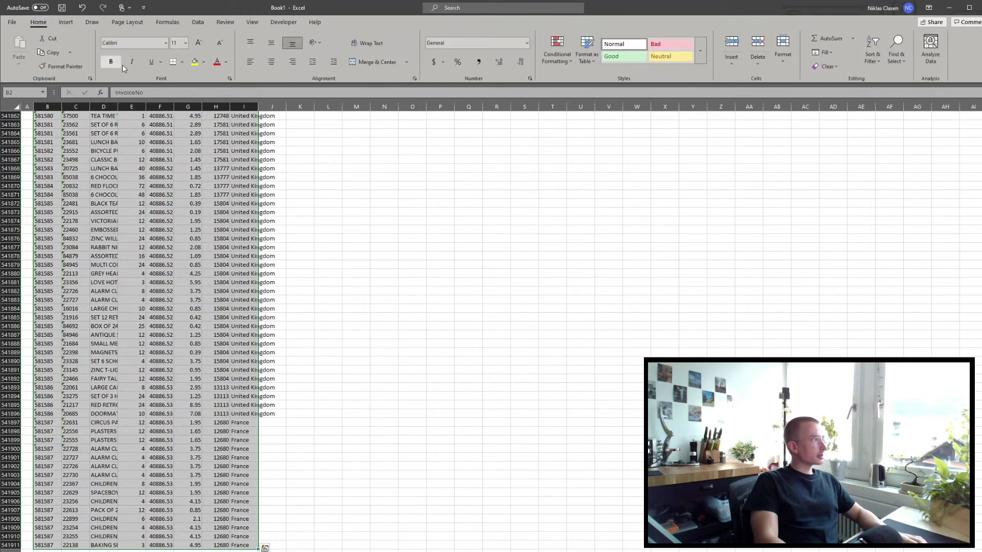
pyautogui.click(182, 62)
pyautogui.click(204, 152)
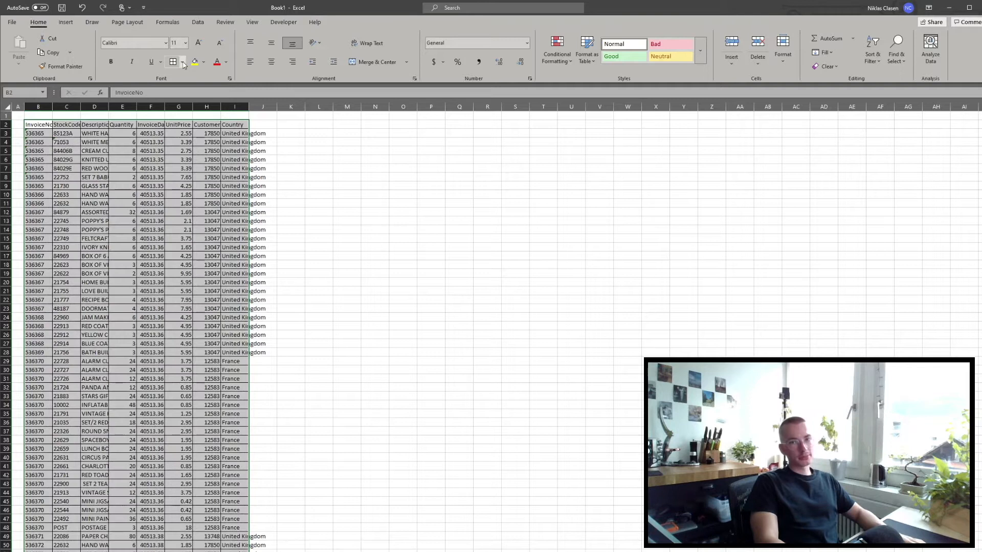
pyautogui.click(183, 64)
pyautogui.click(205, 162)
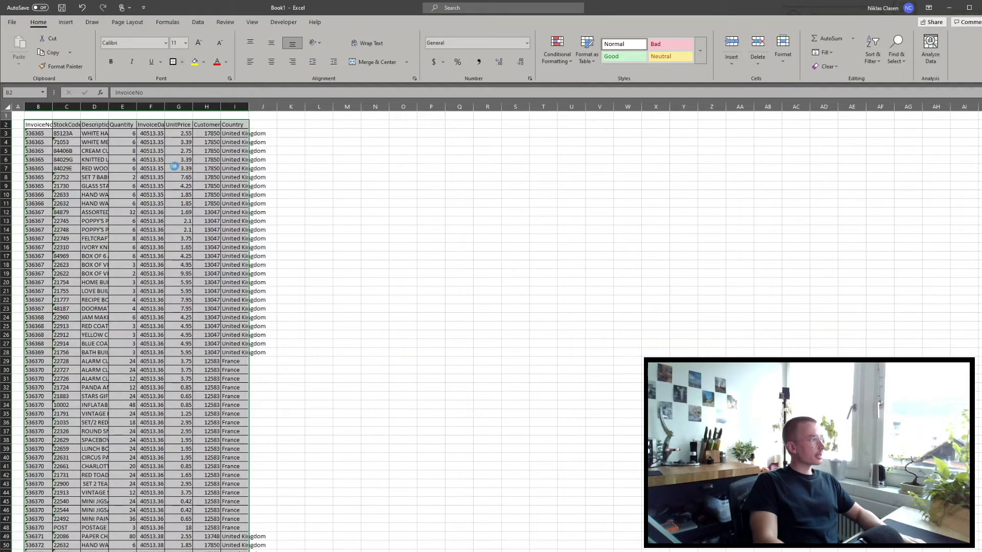
pyautogui.click(204, 62)
pyautogui.click(193, 98)
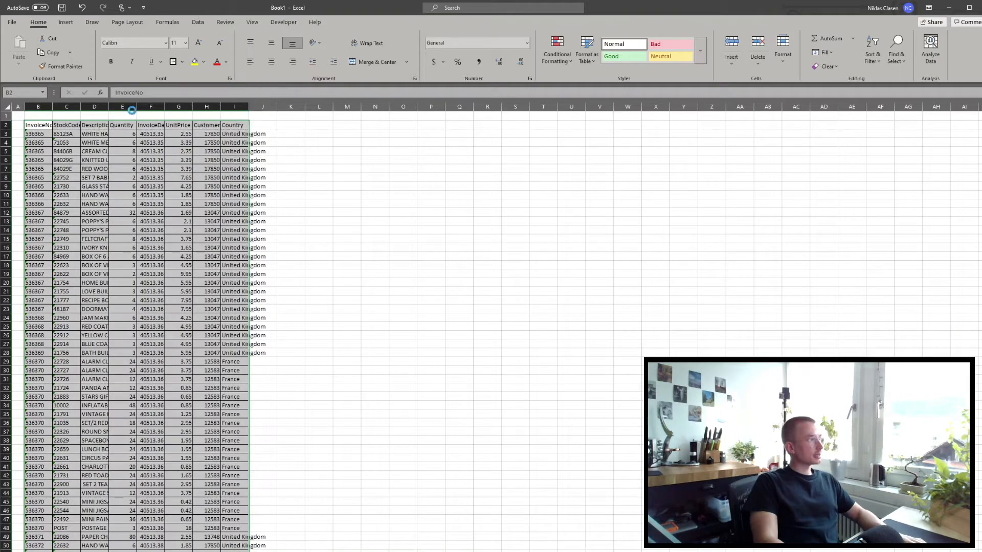
# Format the header row B2:I2 as bold with font size 12 and a gray background fill
pyautogui.click(43, 124)
pyautogui.hotkey('ctrl', 'shift', 'Right')
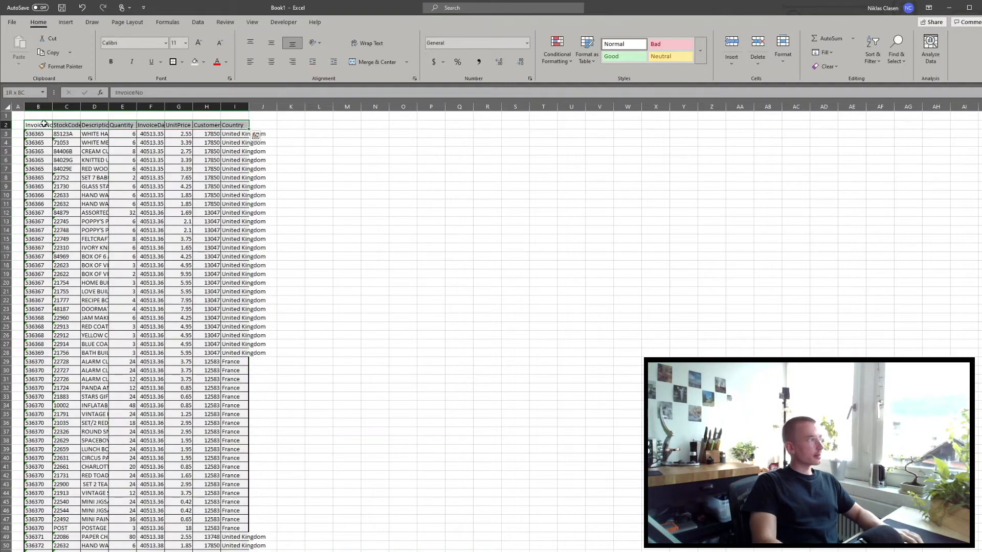
pyautogui.hotkey('ctrl', 'b')
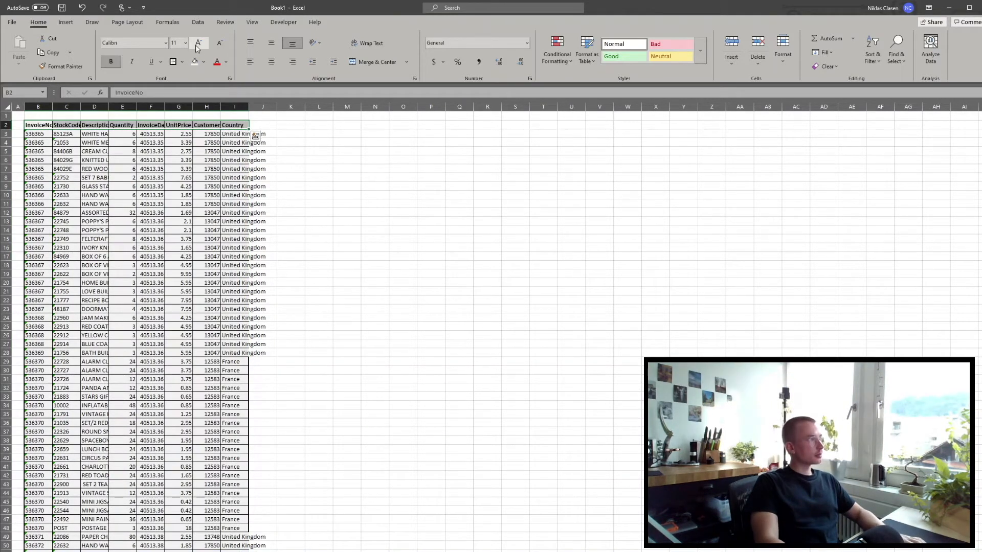
pyautogui.click(198, 45)
pyautogui.click(204, 62)
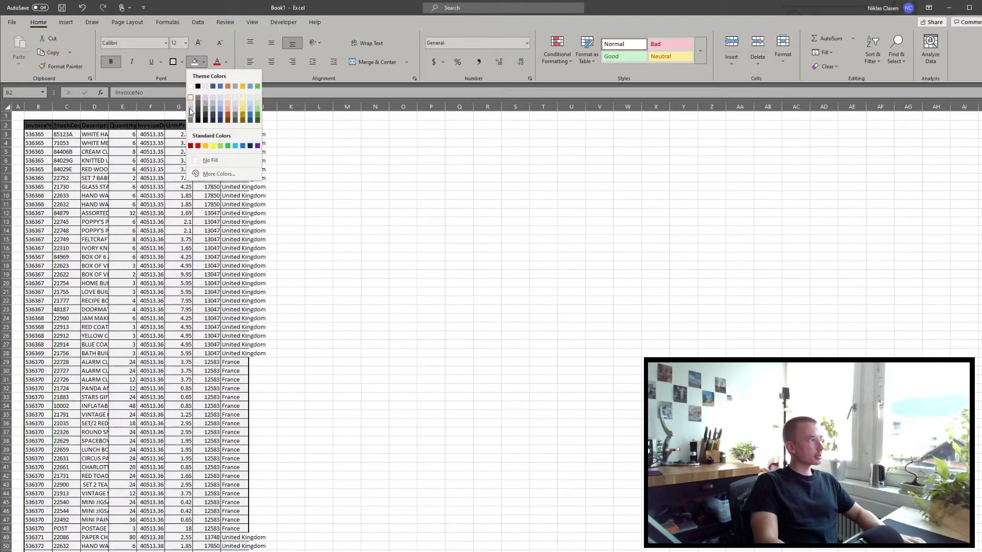
pyautogui.click(190, 104)
pyautogui.click(370, 181)
# Autofit the widths of columns B to I and hide the sheet's gridlines
pyautogui.moveTo(42, 107); pyautogui.dragTo(240, 110)
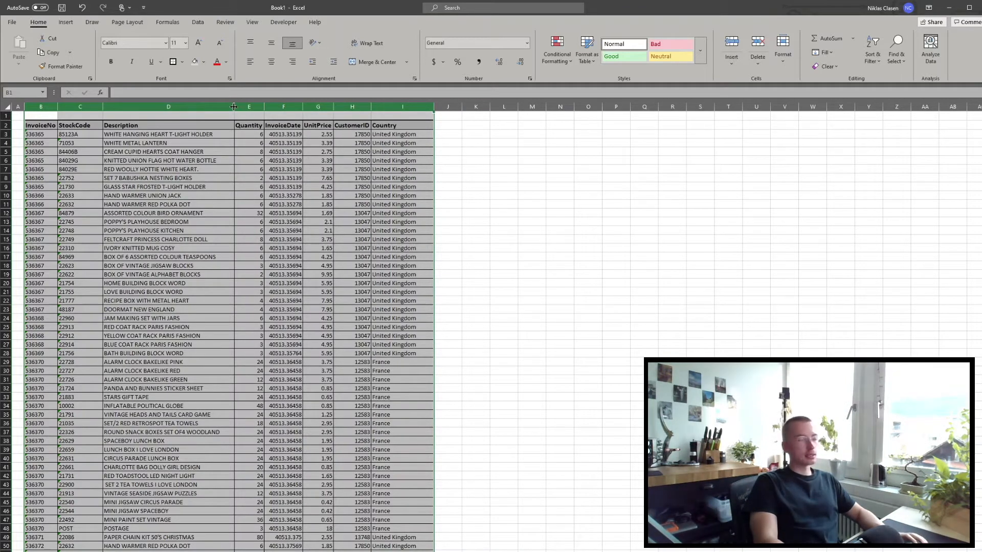
pyautogui.click(508, 178)
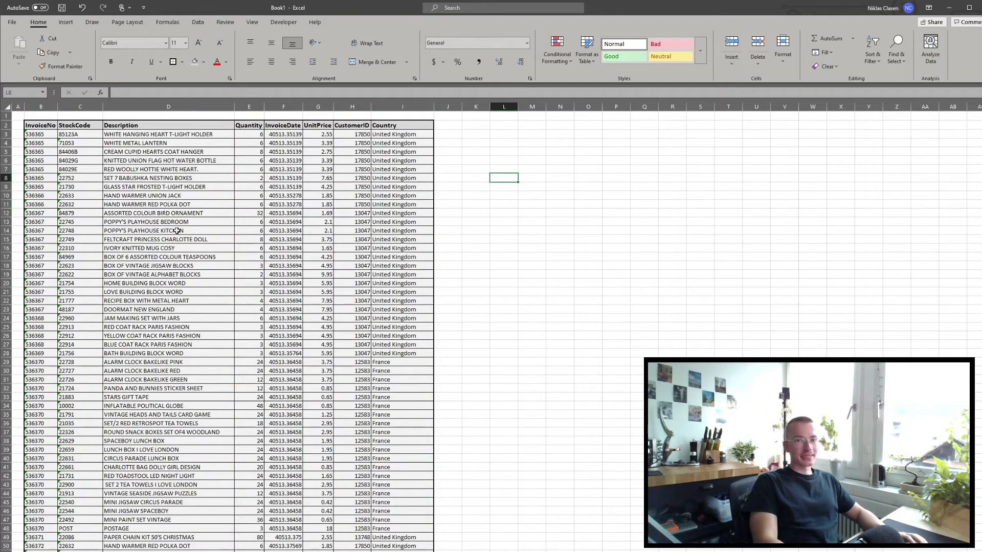
pyautogui.click(246, 23)
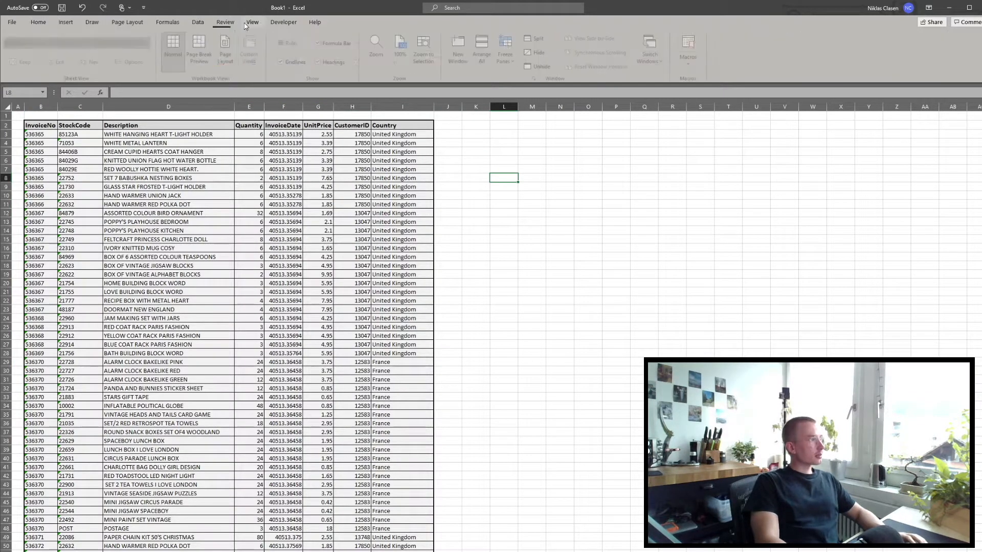
pyautogui.click(284, 62)
pyautogui.click(525, 247)
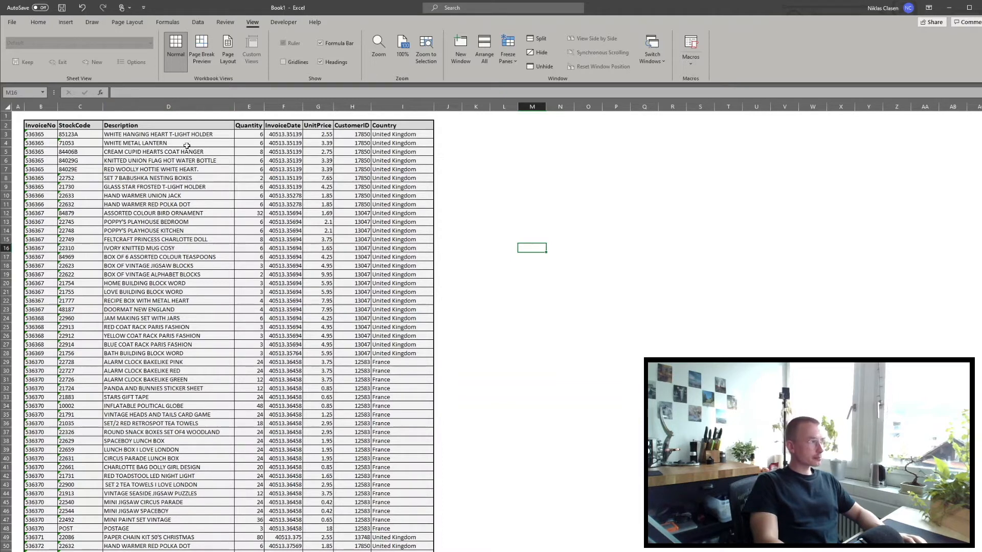
# Increase the height of row 1 and enter the title "E-Commerce Data" in cell B1
pyautogui.moveTo(17, 121); pyautogui.dragTo(18, 135)
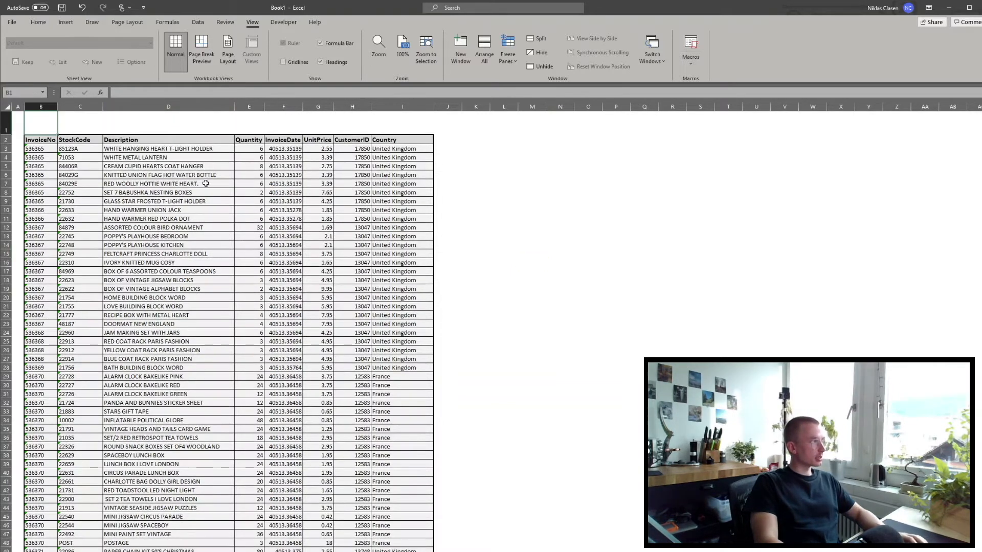
pyautogui.click(38, 22)
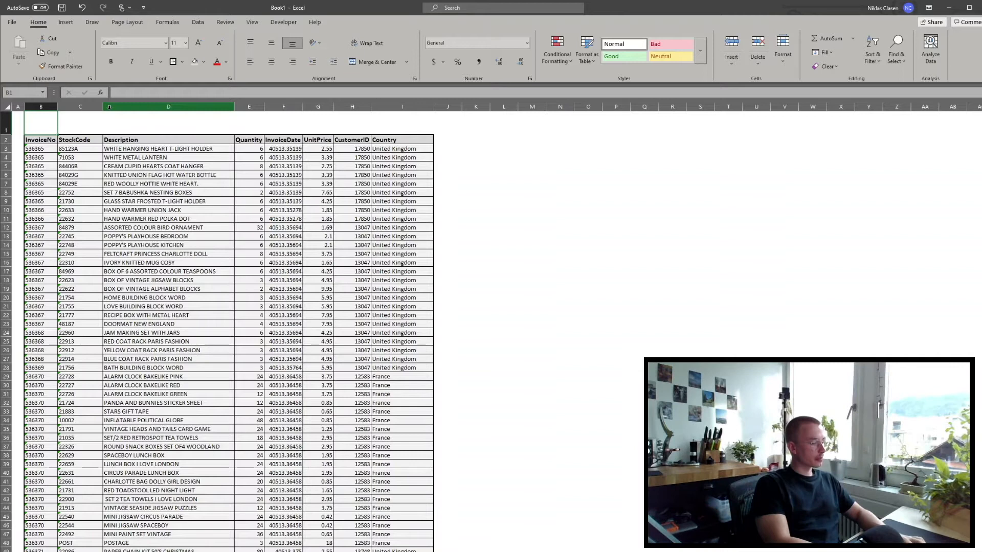
pyautogui.write('E-Commerce Data')
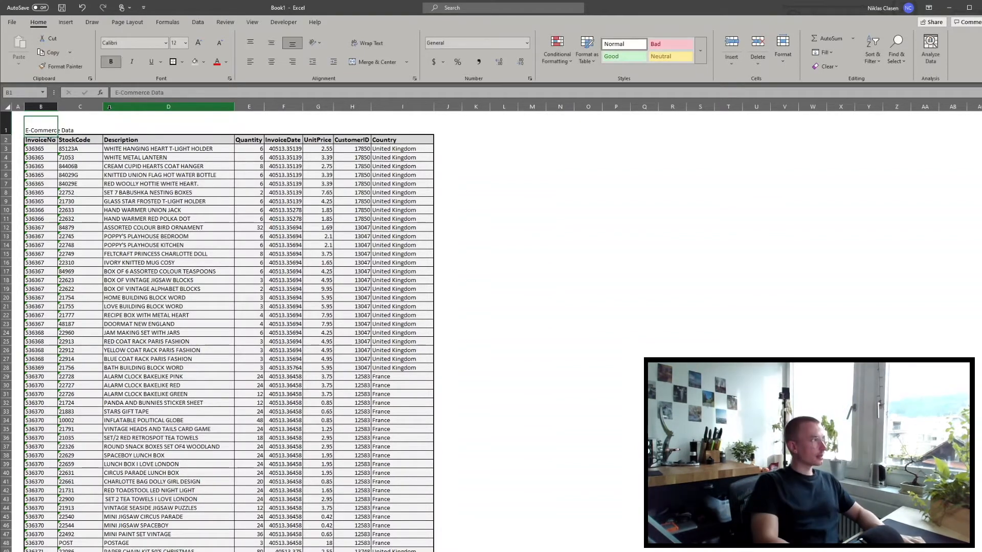
pyautogui.hotkey('ctrl', 'Return')
# Make the E-Commerce Data title bold and underlined and enlarge its font to 24 points
pyautogui.hotkey('ctrl', 'b')
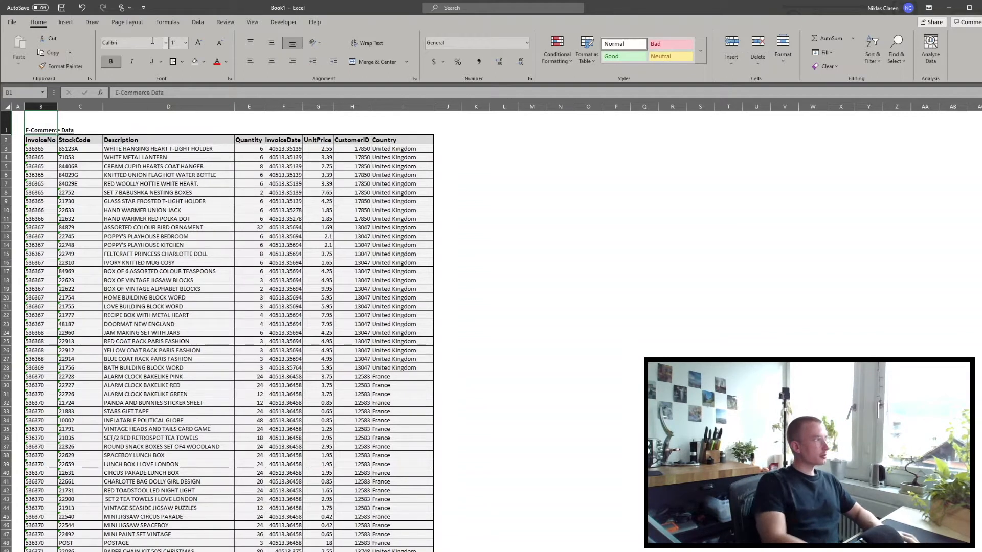
pyautogui.hotkey('ctrl', 'u')
pyautogui.click(200, 42)
pyautogui.click(200, 42)
pyautogui.click(200, 42)
pyautogui.click(202, 42)
pyautogui.click(202, 42)
pyautogui.click(201, 41)
pyautogui.click(503, 219)
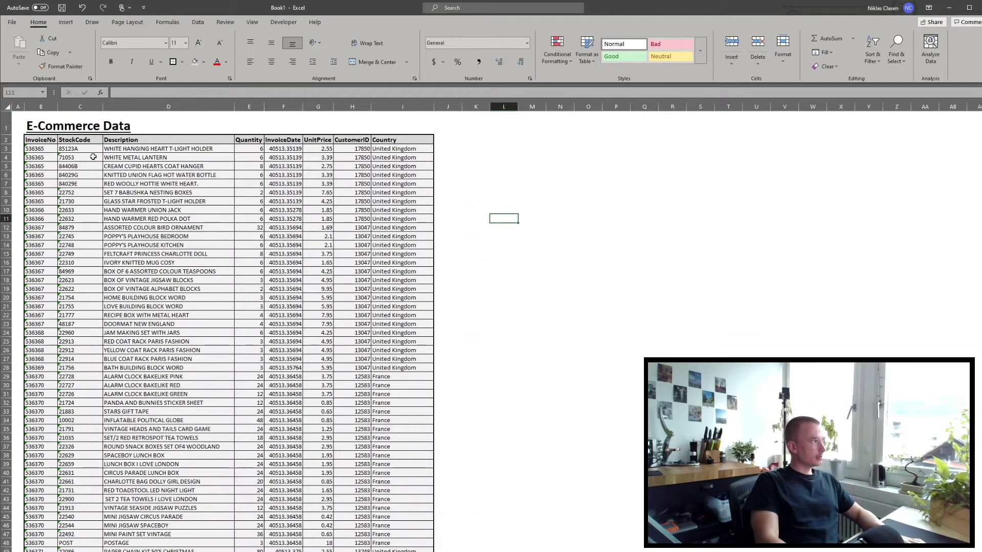
# Align the title in B1 vertically to the middle and slightly reduce the height of row 1
pyautogui.click(77, 119)
pyautogui.click(271, 43)
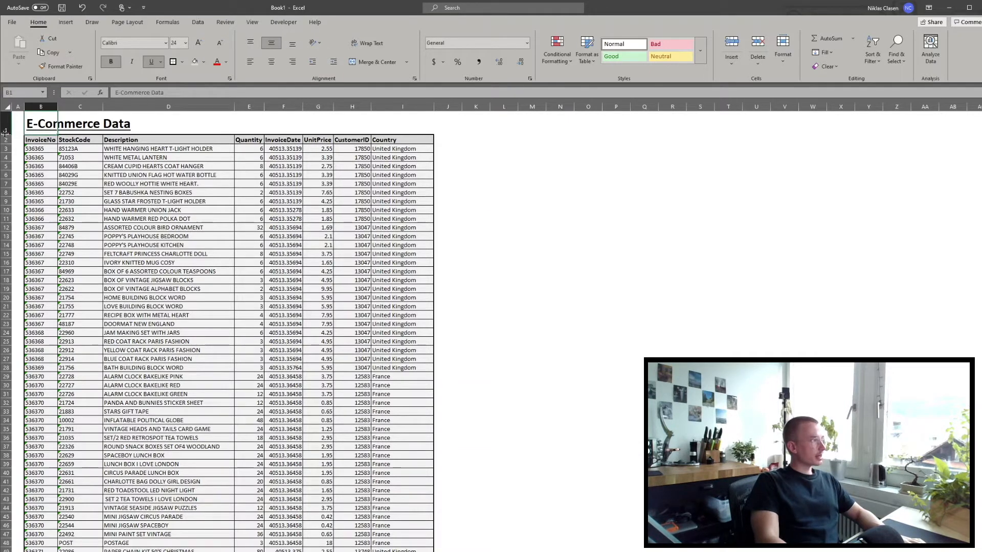
pyautogui.click(126, 131)
pyautogui.moveTo(3, 134); pyautogui.dragTo(3, 130)
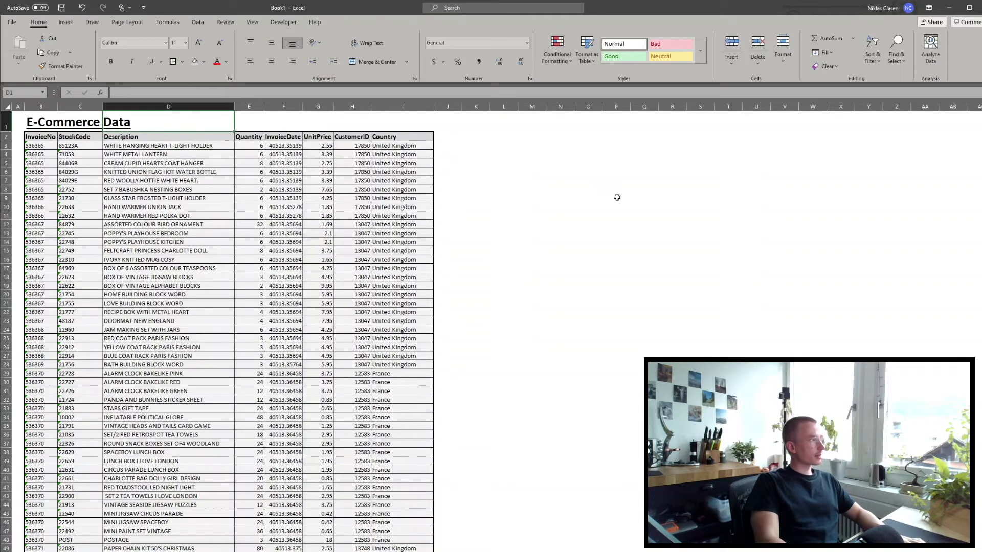
pyautogui.click(595, 199)
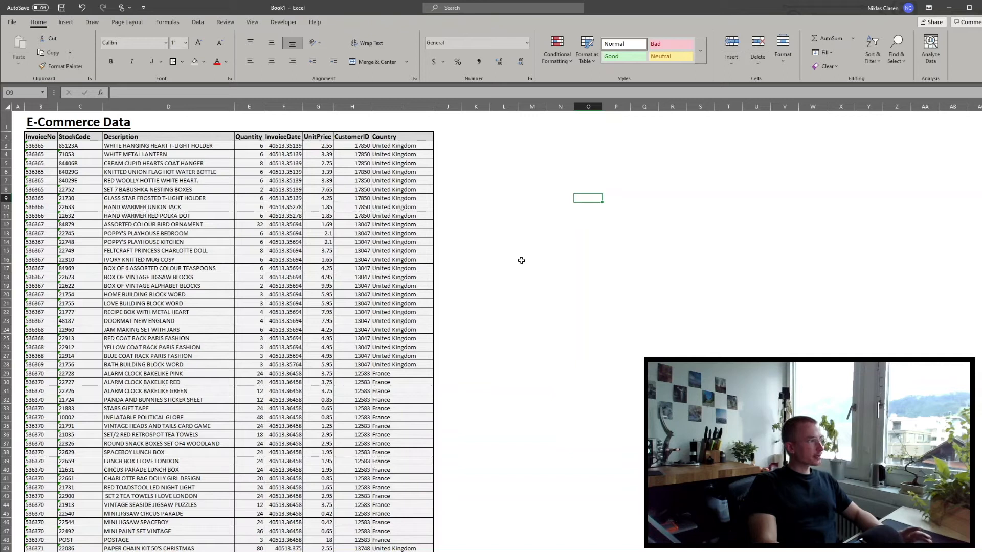
# Format all InvoiceDate values from F3 downward as Short Date and save the workbook to the OneDrive Dokumente folder
pyautogui.click(294, 145)
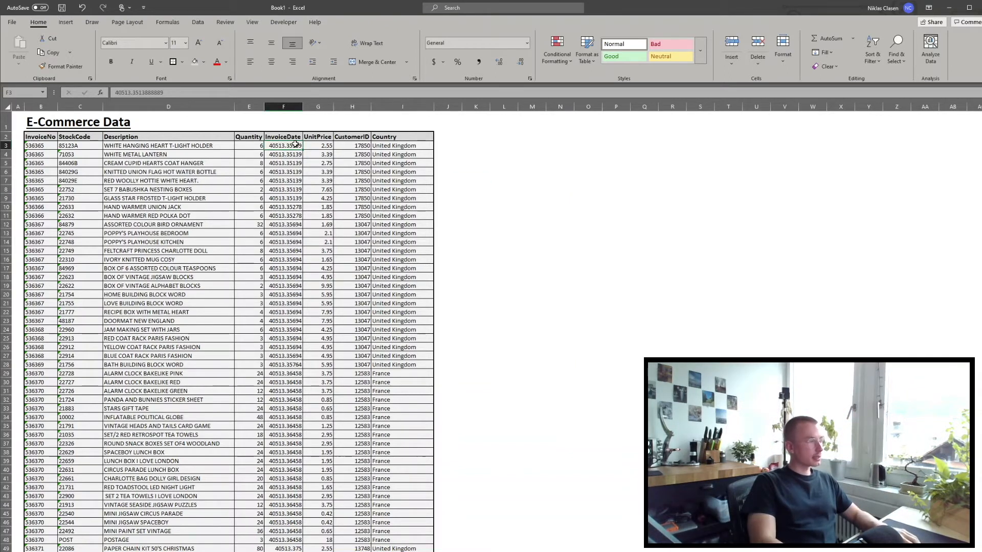
pyautogui.hotkey('ctrl', 'shift', 'Down')
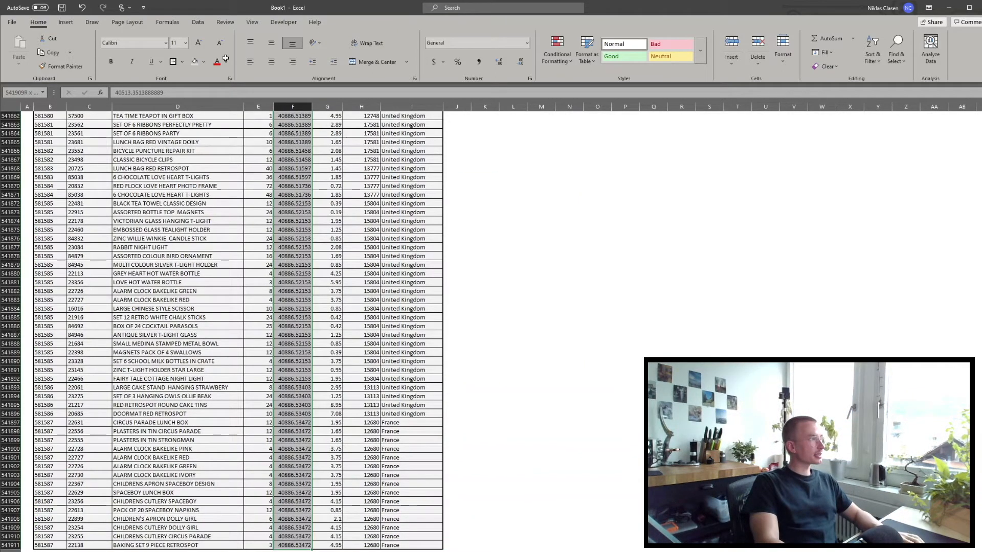
pyautogui.click(527, 45)
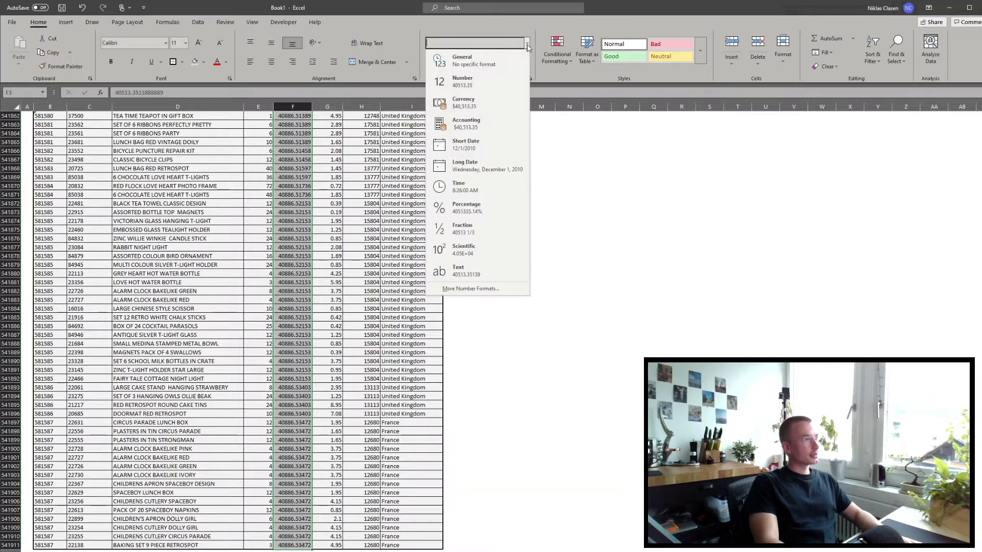
pyautogui.click(464, 147)
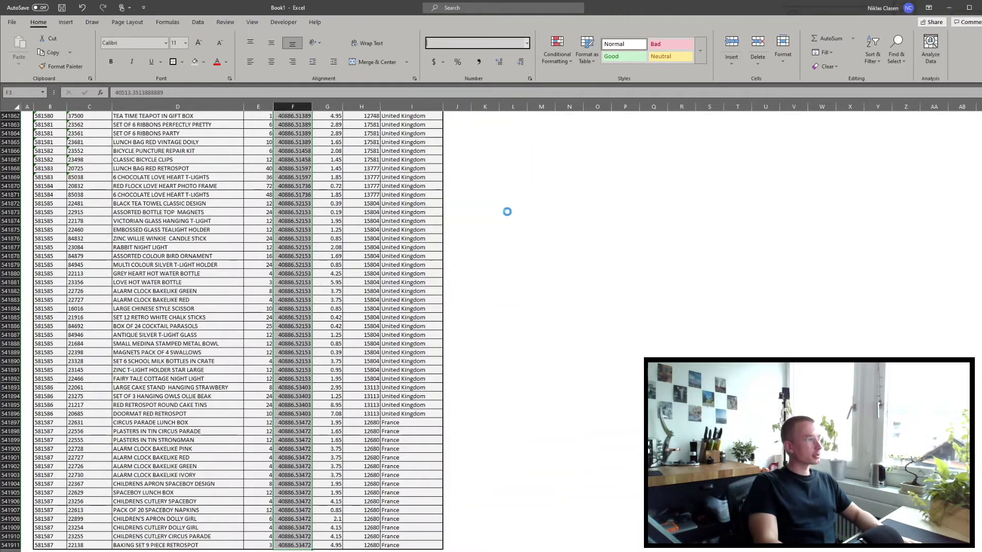
pyautogui.click(506, 215)
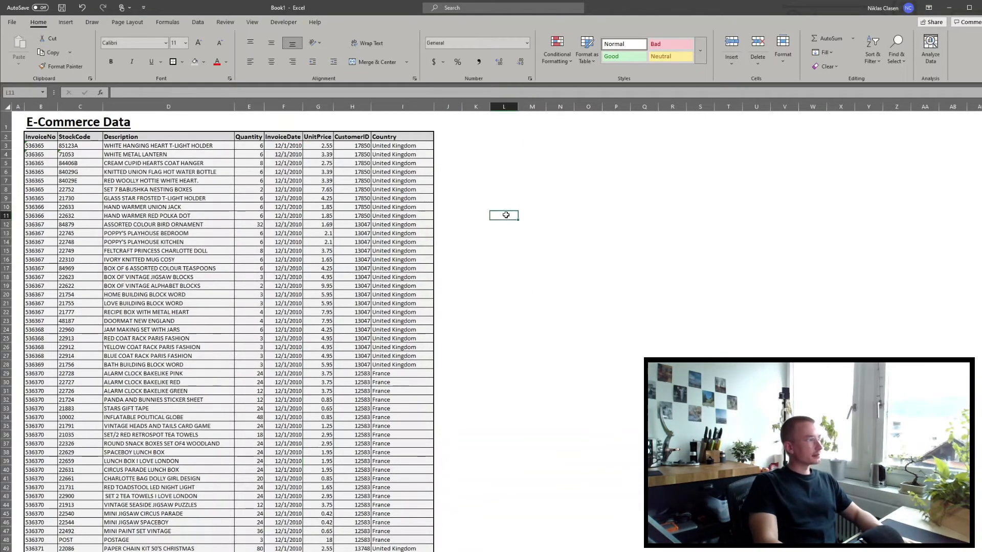
pyautogui.click(60, 8)
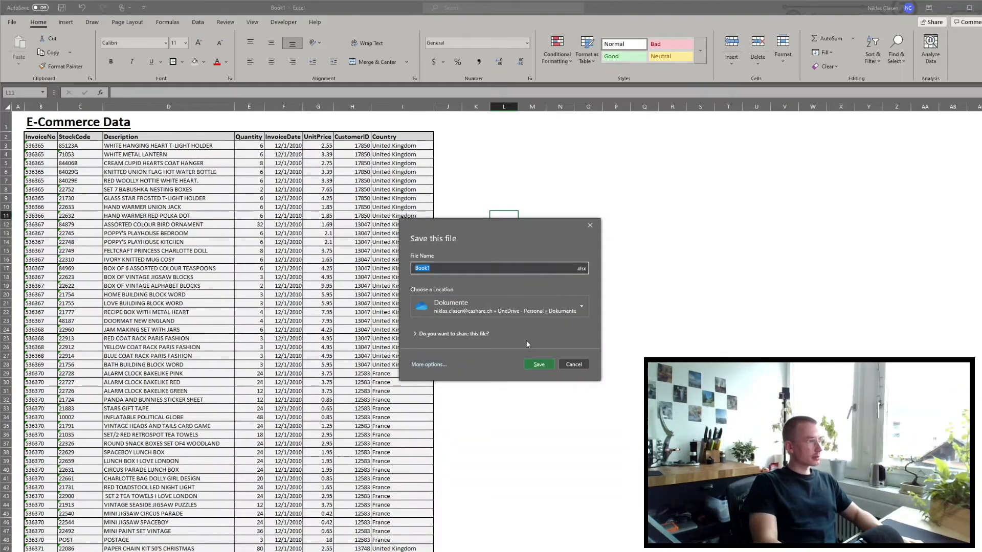
pyautogui.click(538, 364)
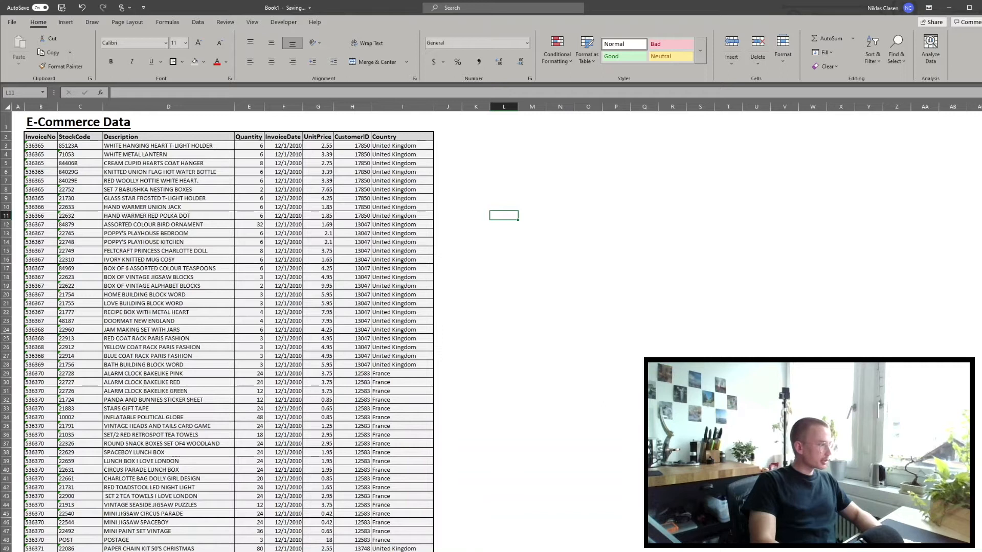
# Switch to the blank sheet, rename it and assign a color to its tab
pyautogui.hotkey('ctrl', 'pagedown')
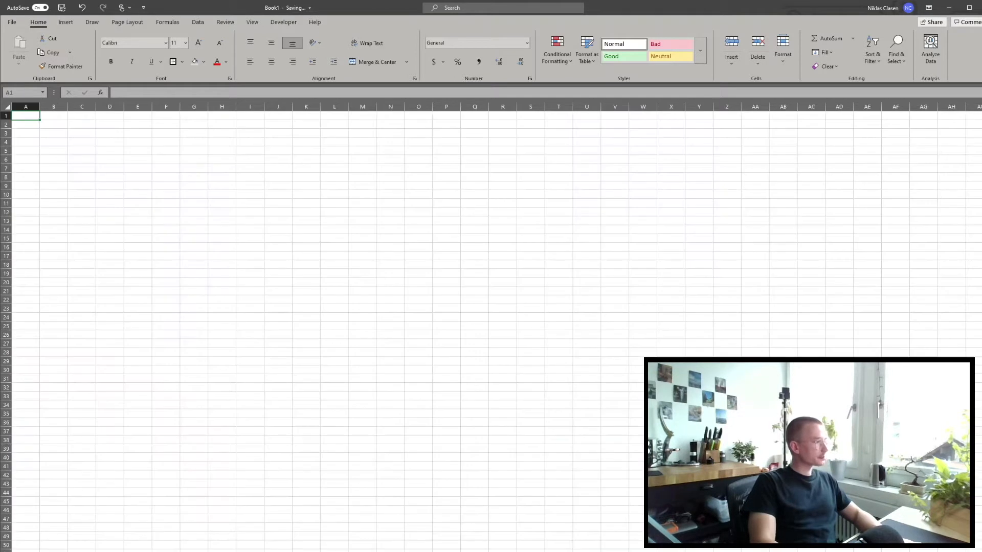
pyautogui.rightClick(62, 551)
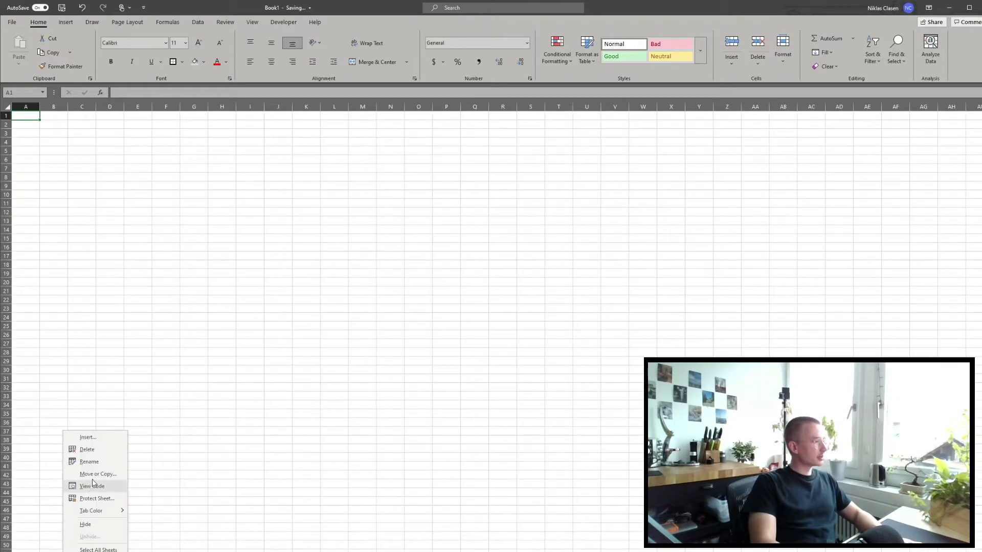
pyautogui.click(103, 462)
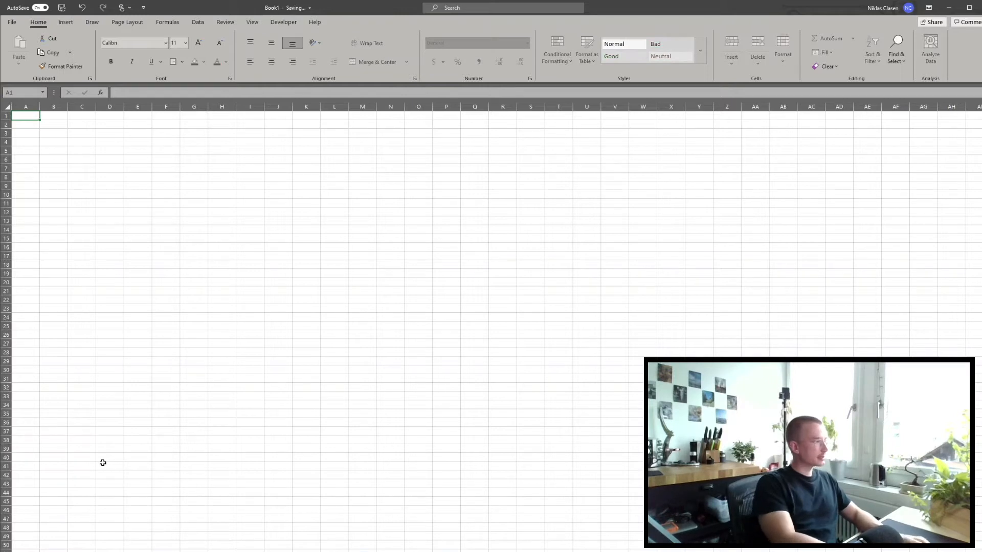
pyautogui.press('Return')
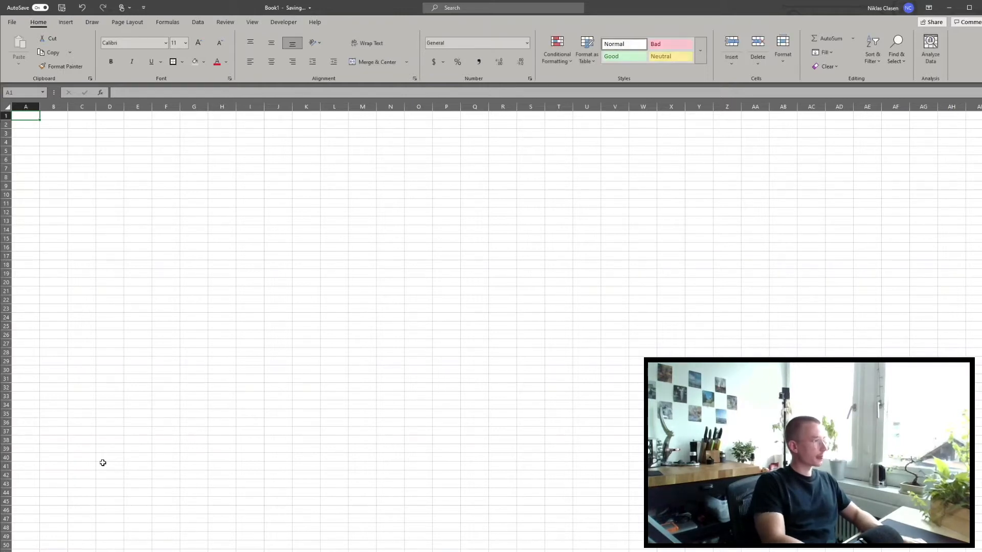
pyautogui.rightClick(70, 551)
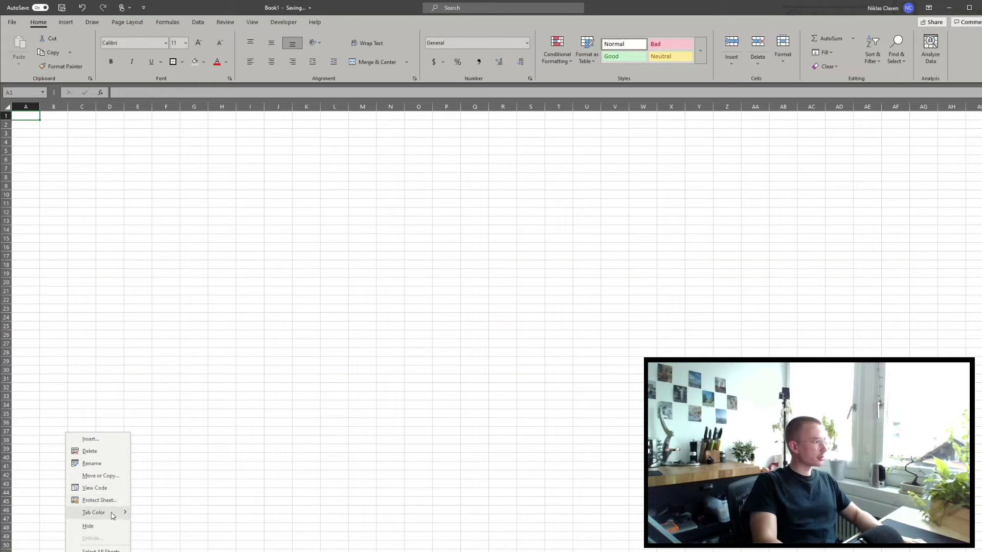
pyautogui.moveTo(112, 516)
pyautogui.click(313, 464)
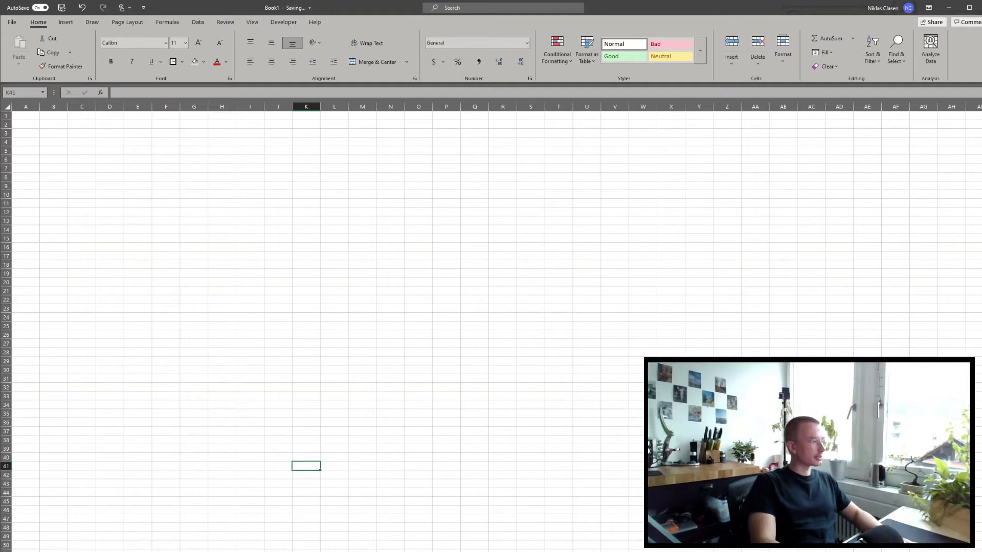
pyautogui.hotkey('ctrl', 'pagedown')
pyautogui.hotkey('ctrl', 'pageup')
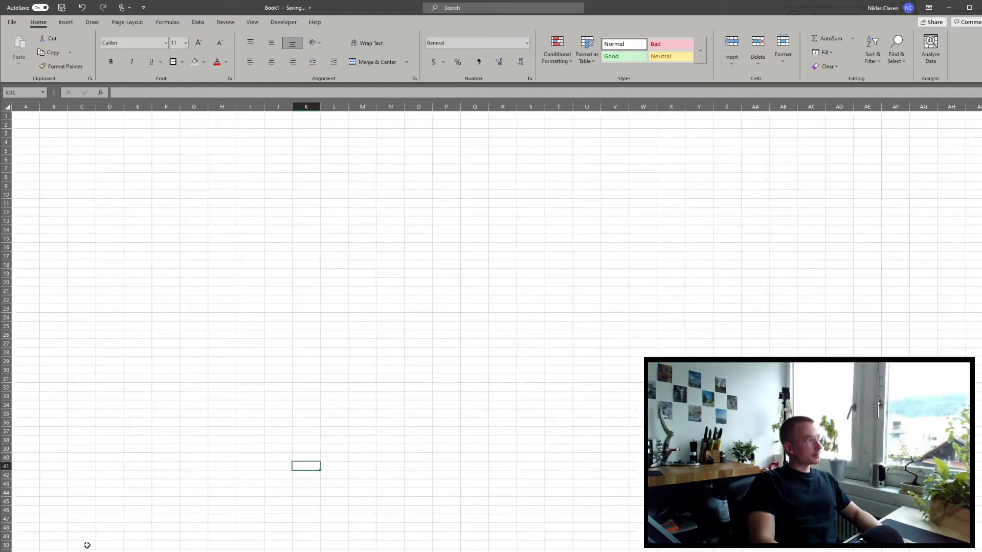
# Enter the heading "Analysis" in cell B2 of the blank sheet
pyautogui.click(54, 124)
pyautogui.write('Analysis')
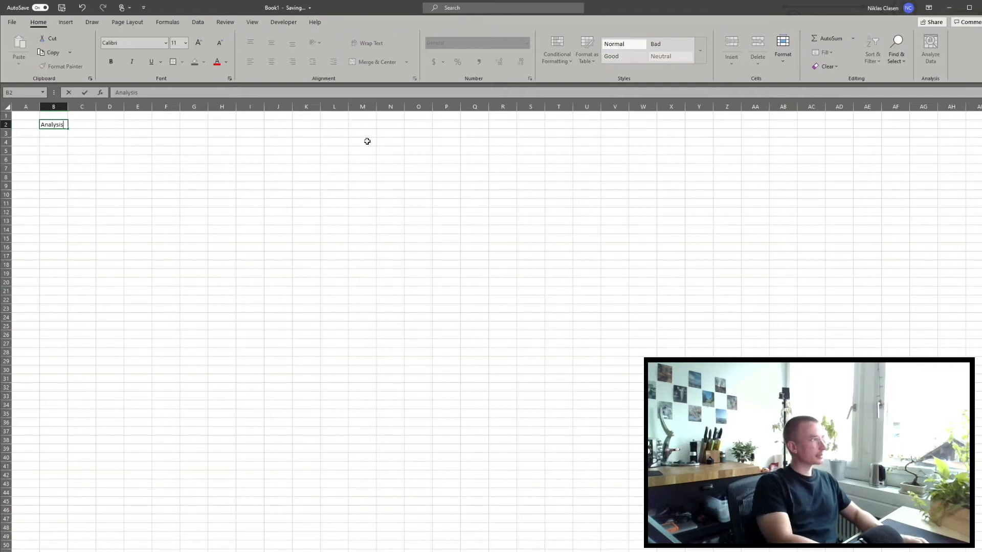
pyautogui.press('Return')
# Copy the formatting of the data sheet's title in B1 onto the "Analysis" heading in B2, pasting formatting only
pyautogui.click(117, 551)
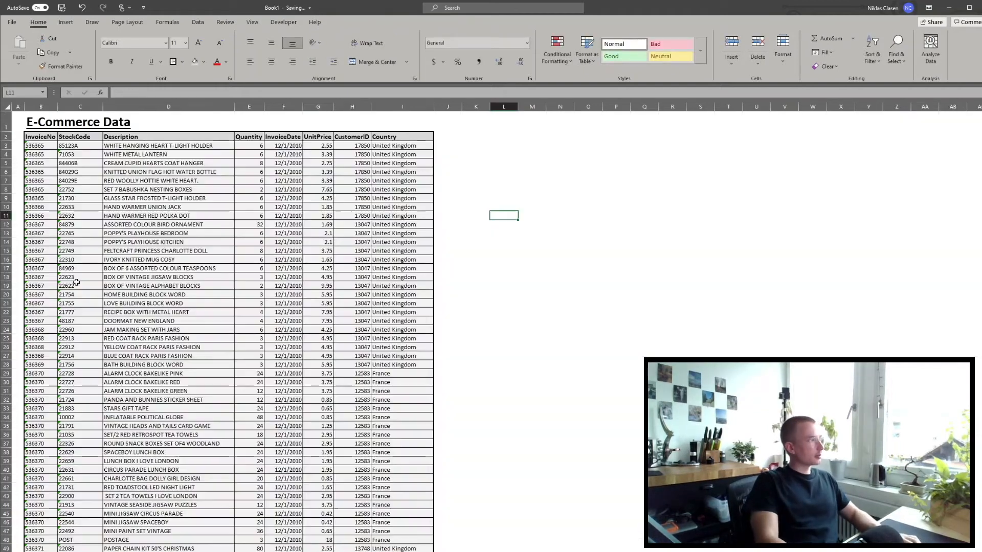
pyautogui.click(48, 120)
pyautogui.hotkey('ctrl', 'c')
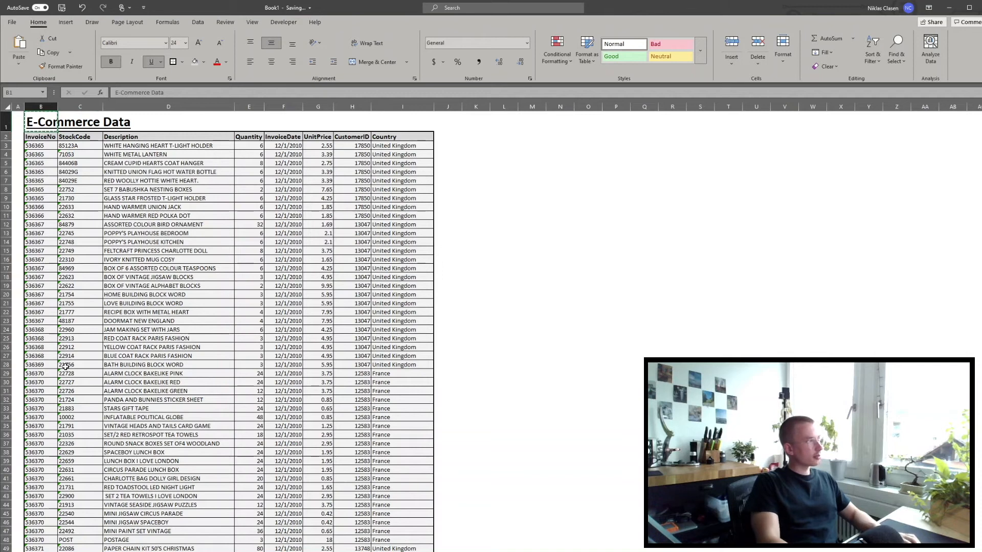
pyautogui.click(68, 551)
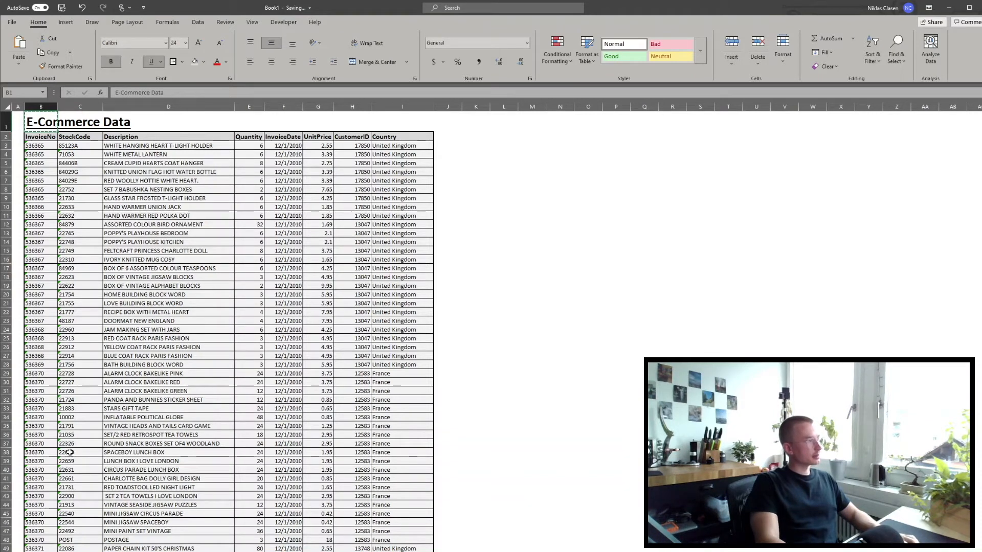
pyautogui.click(55, 125)
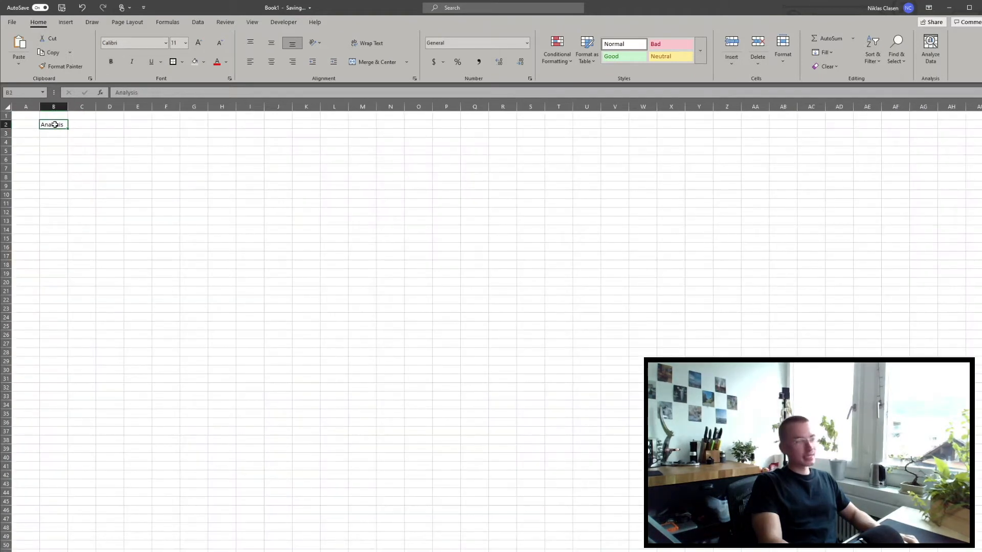
pyautogui.rightClick(55, 125)
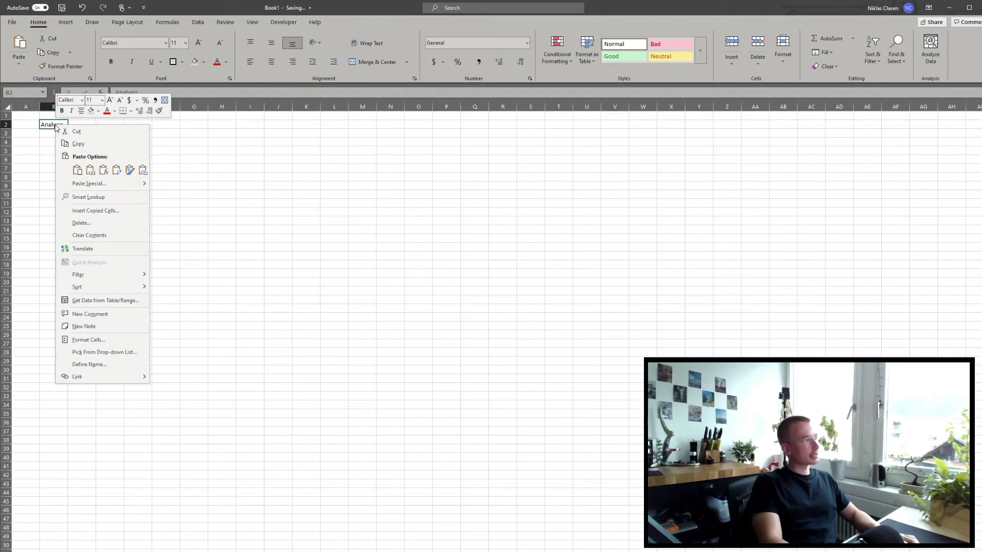
pyautogui.click(130, 171)
pyautogui.click(167, 193)
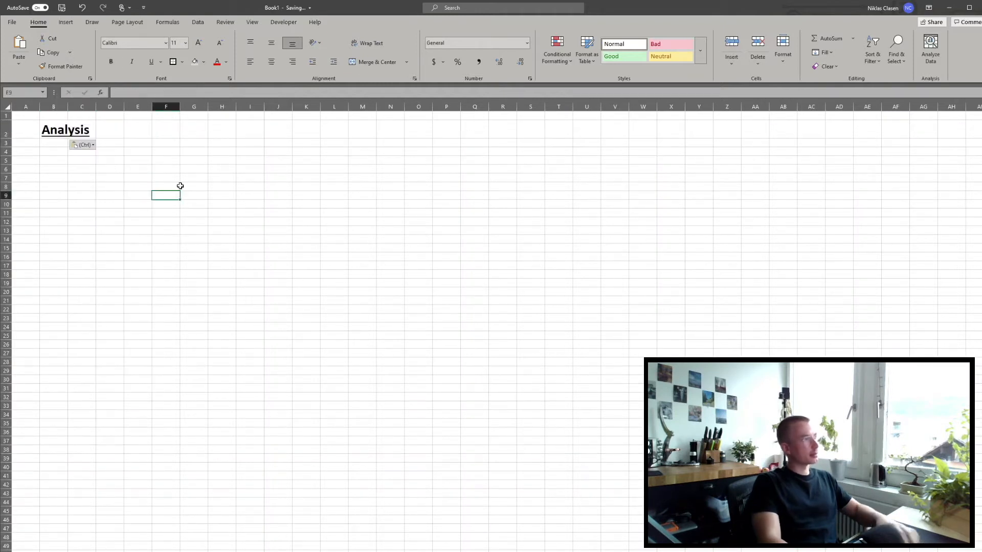
pyautogui.click(214, 194)
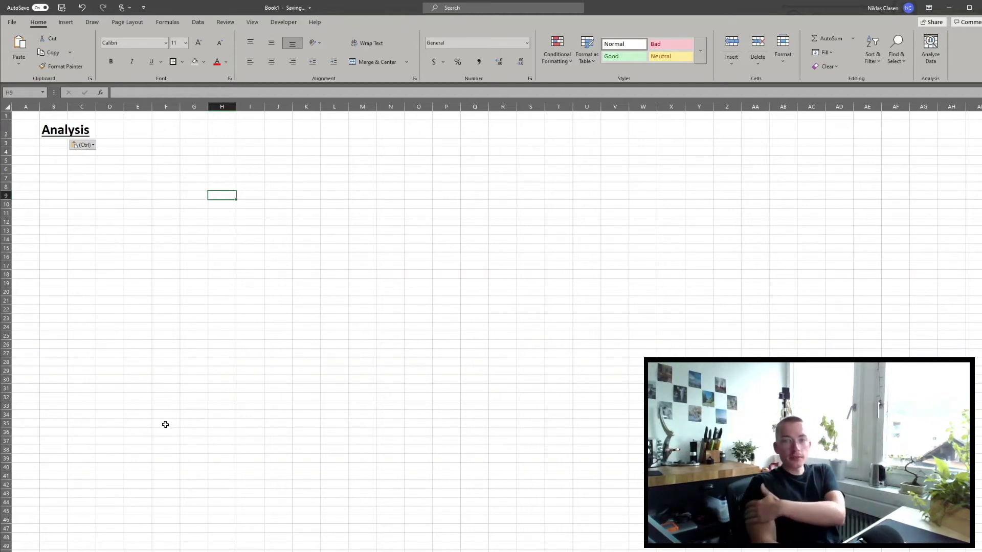
# Examine the InvoiceDate column on the data sheet from the first record to the last to see which years it covers
pyautogui.click(110, 551)
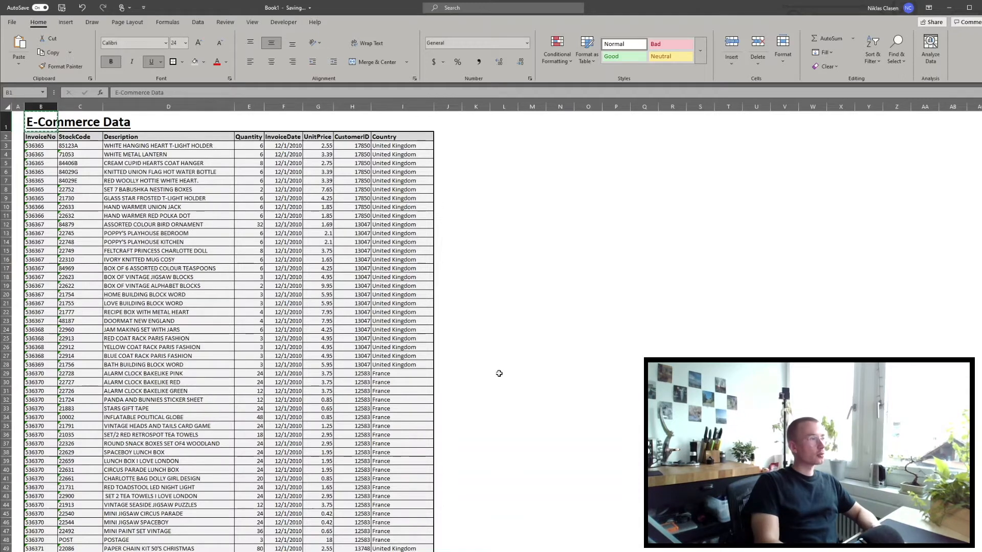
pyautogui.moveTo(290, 148); pyautogui.dragTo(296, 297)
pyautogui.click(523, 225)
pyautogui.moveTo(283, 150); pyautogui.dragTo(284, 220)
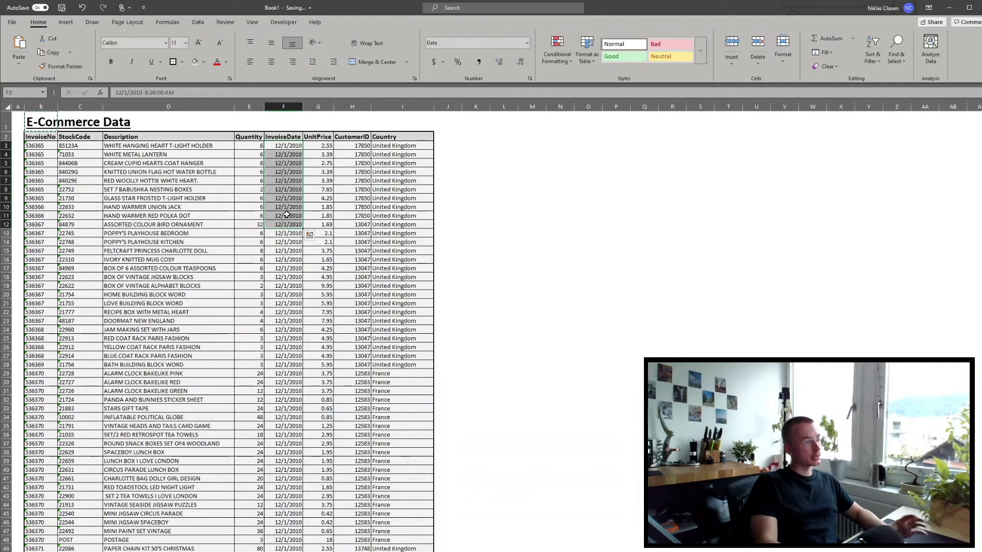
pyautogui.click(287, 267)
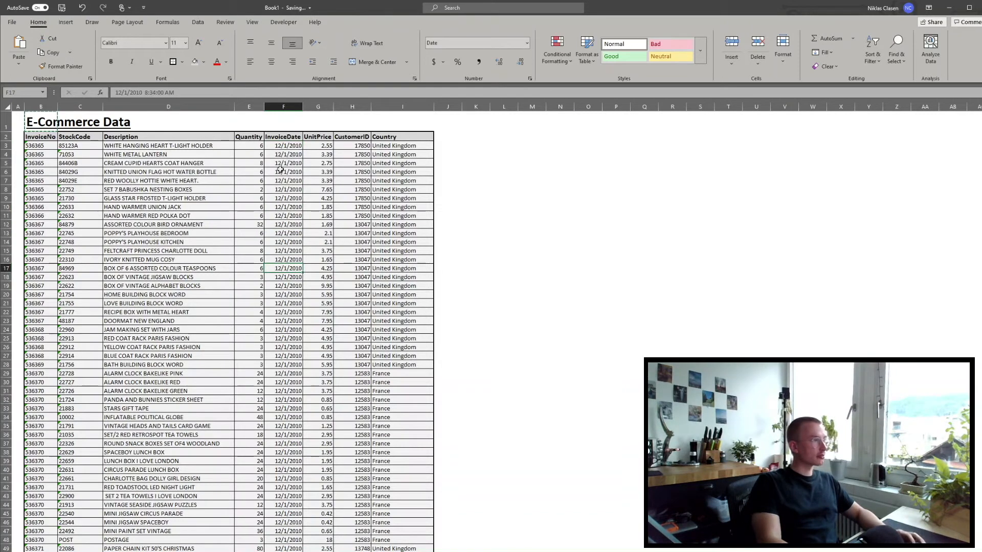
pyautogui.click(285, 147)
pyautogui.moveTo(280, 187); pyautogui.dragTo(286, 207)
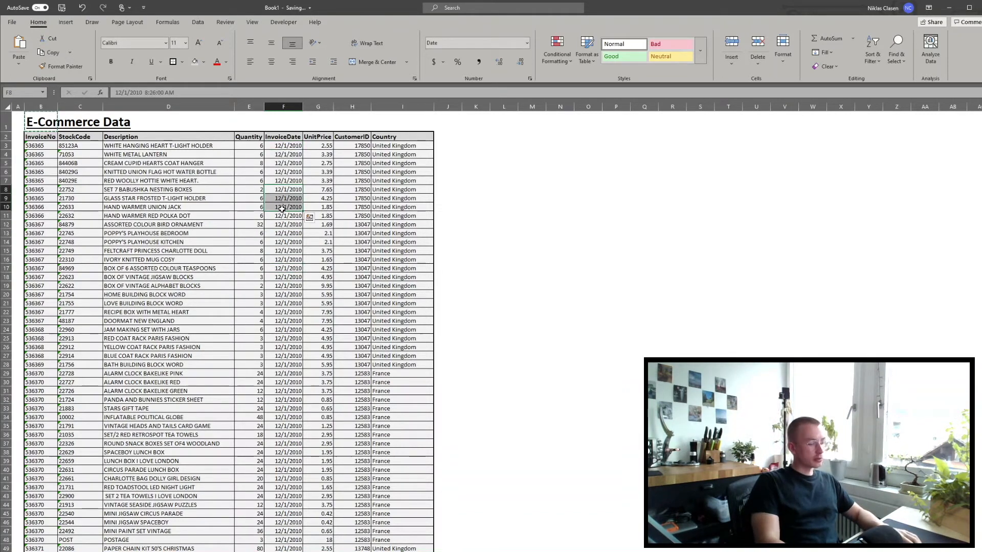
pyautogui.hotkey('ctrl', 'Down')
pyautogui.scroll(-2, 302, 286)
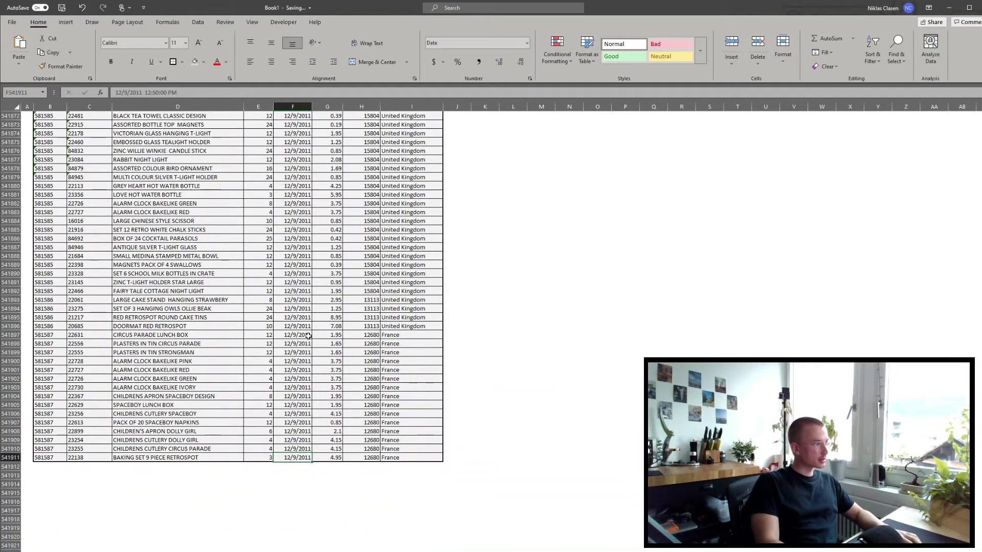
pyautogui.click(295, 424)
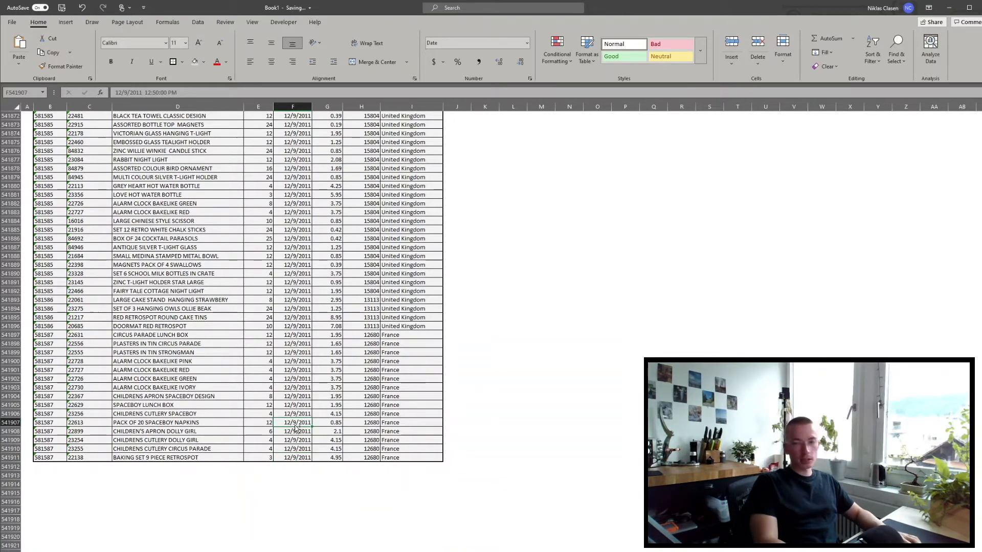
pyautogui.hotkey('ctrl', 'Up')
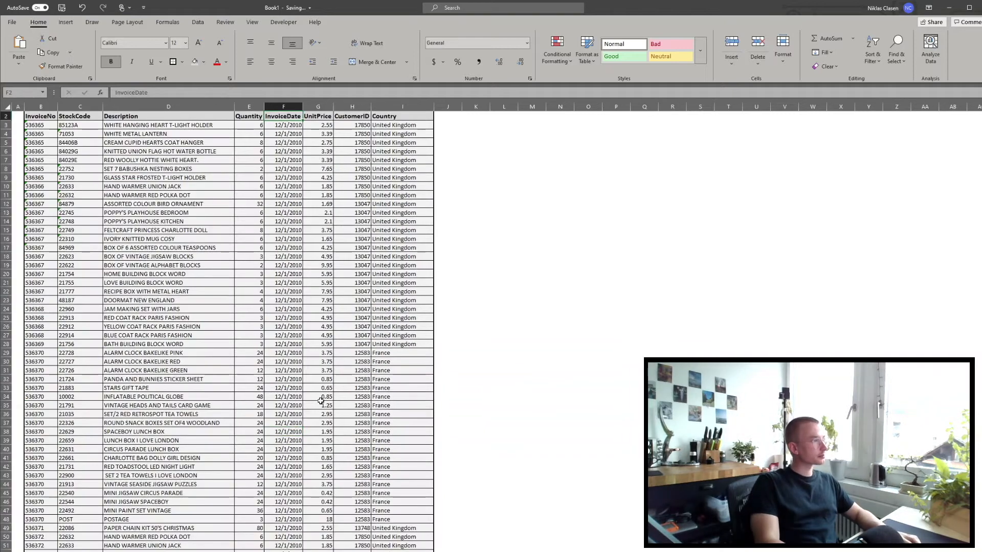
# Review the Country, UnitPrice, Quantity and CustomerID columns of the data table and return to the analysis sheet
pyautogui.click(396, 126)
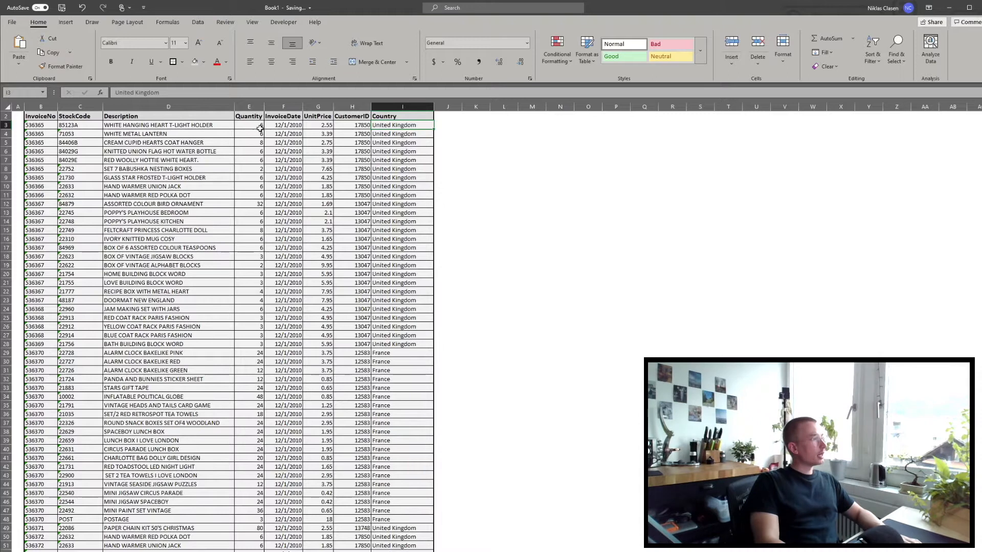
pyautogui.click(314, 124)
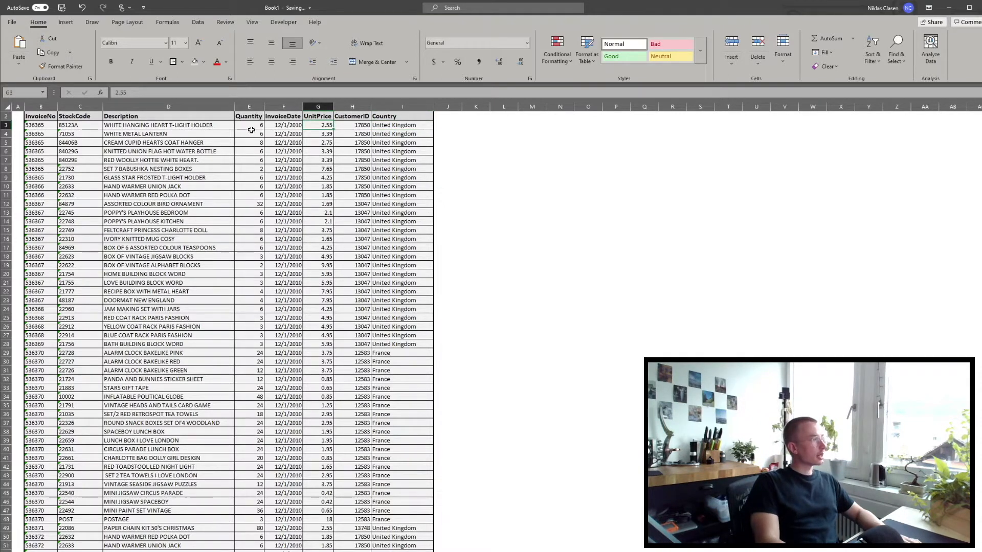
pyautogui.click(251, 124)
pyautogui.click(321, 127)
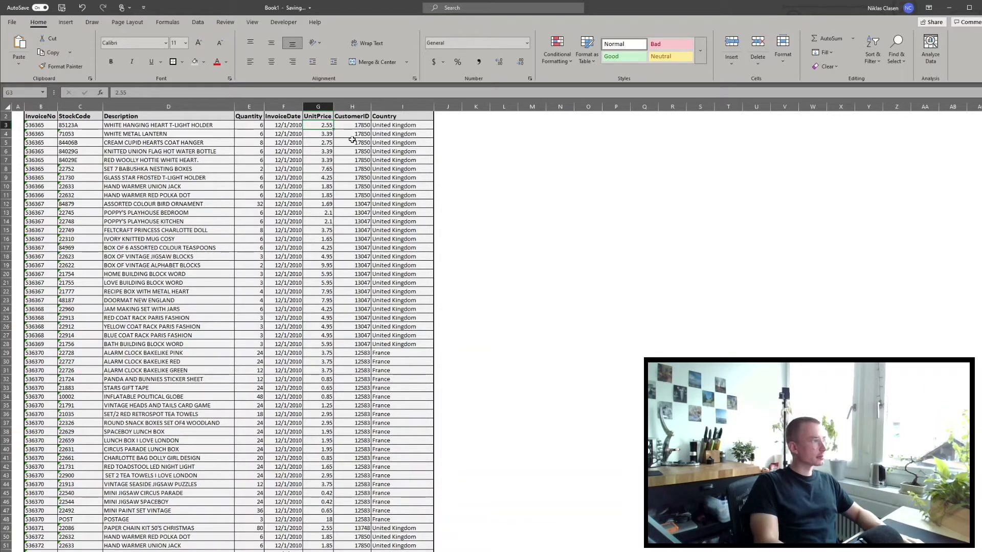
pyautogui.moveTo(349, 125); pyautogui.dragTo(340, 246)
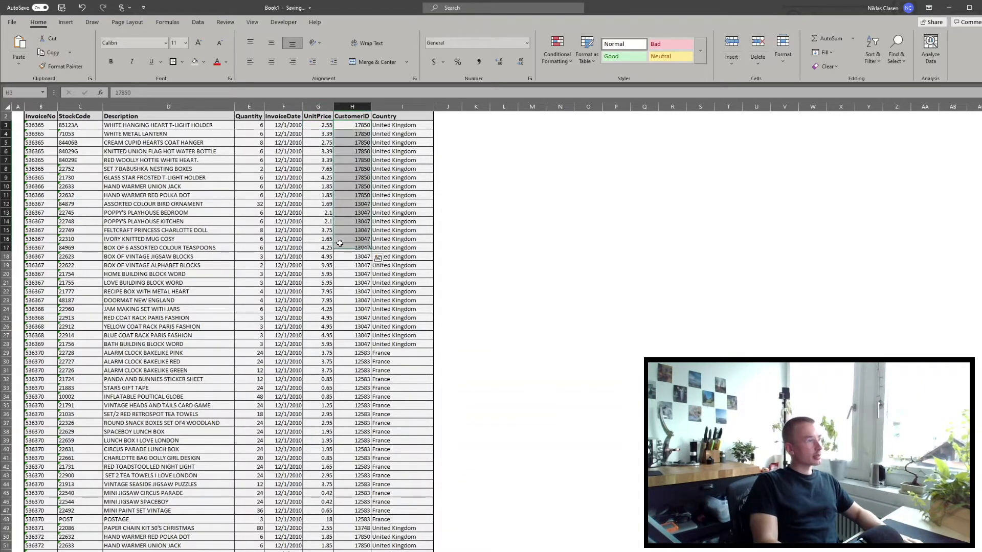
pyautogui.click(320, 265)
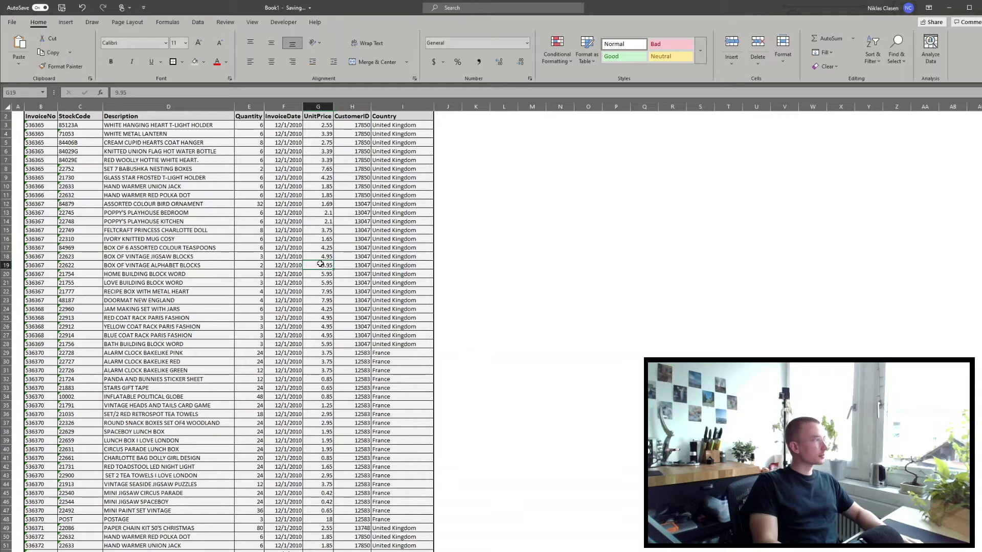
pyautogui.click(362, 124)
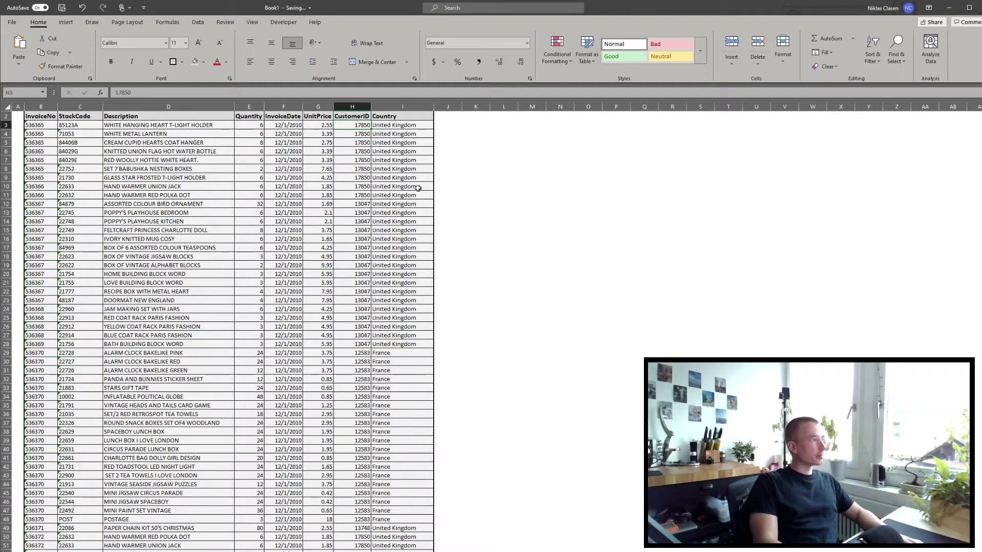
pyautogui.click(367, 167)
pyautogui.scroll(-4, 381, 240)
pyautogui.scroll(4, 380, 243)
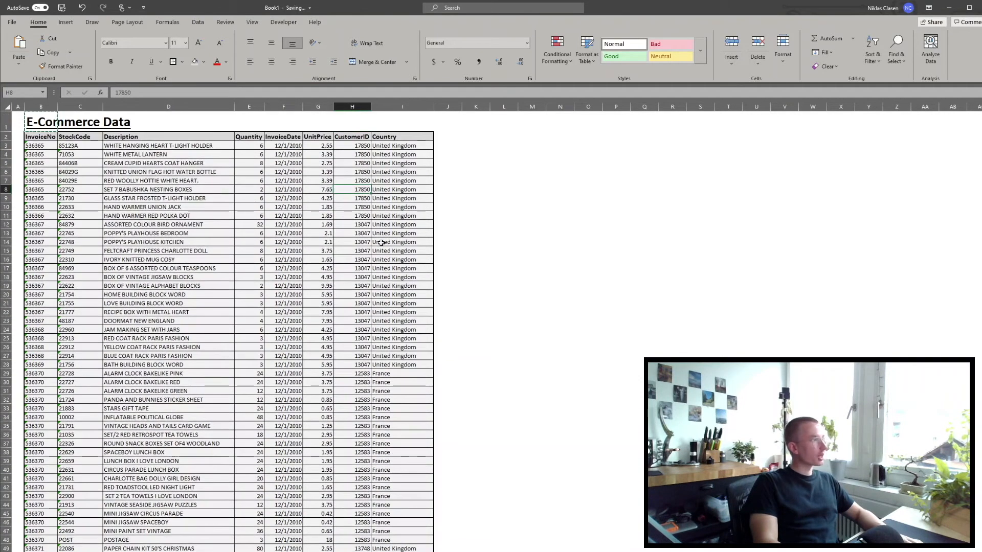
pyautogui.click(391, 144)
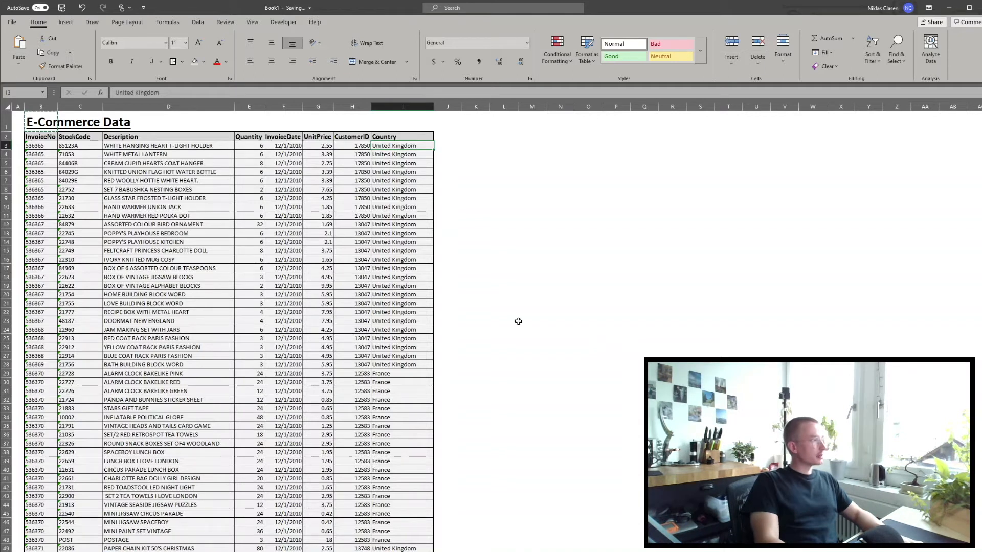
pyautogui.hotkey('ctrl', 'pagedown')
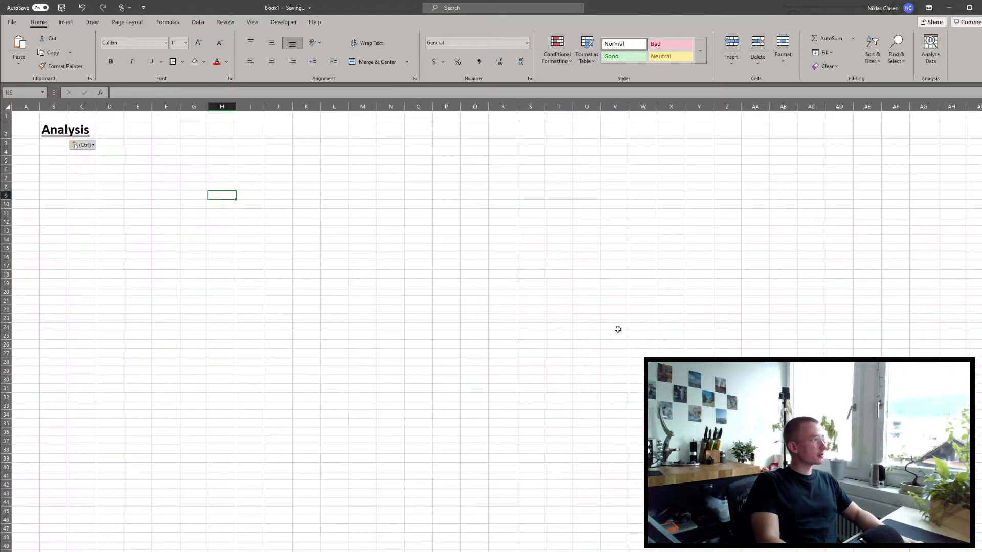
pyautogui.click(202, 263)
pyautogui.click(52, 144)
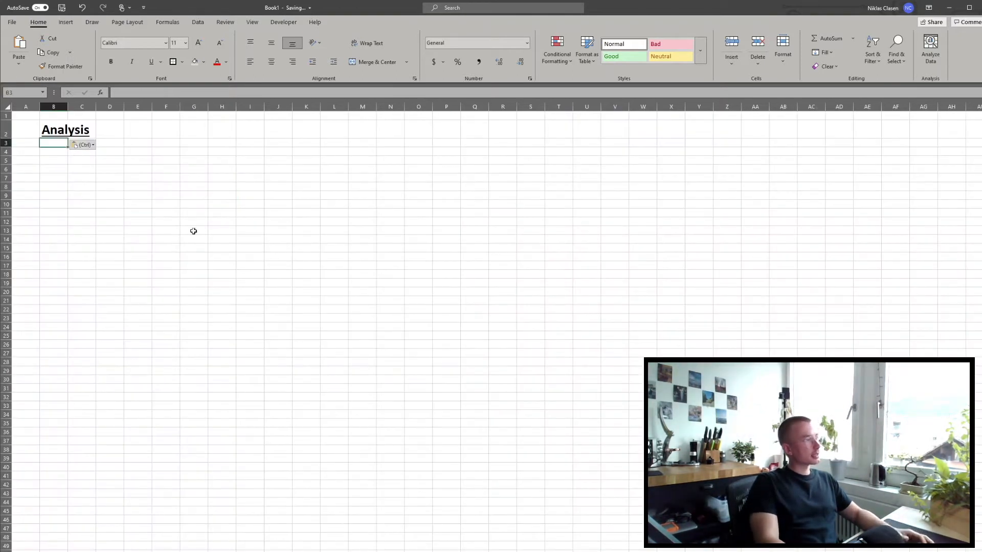
pyautogui.press('Down')
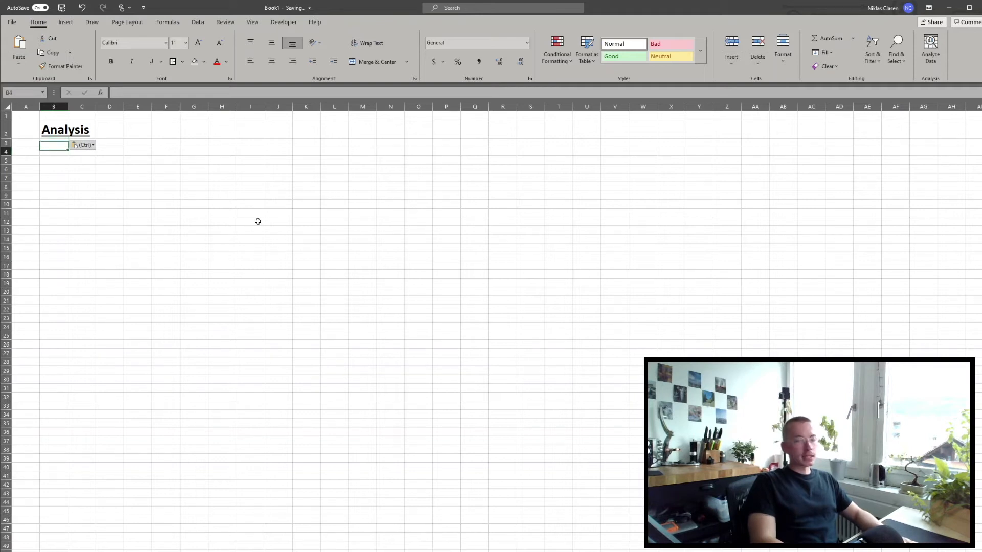
pyautogui.press('Right')
pyautogui.press('Up')
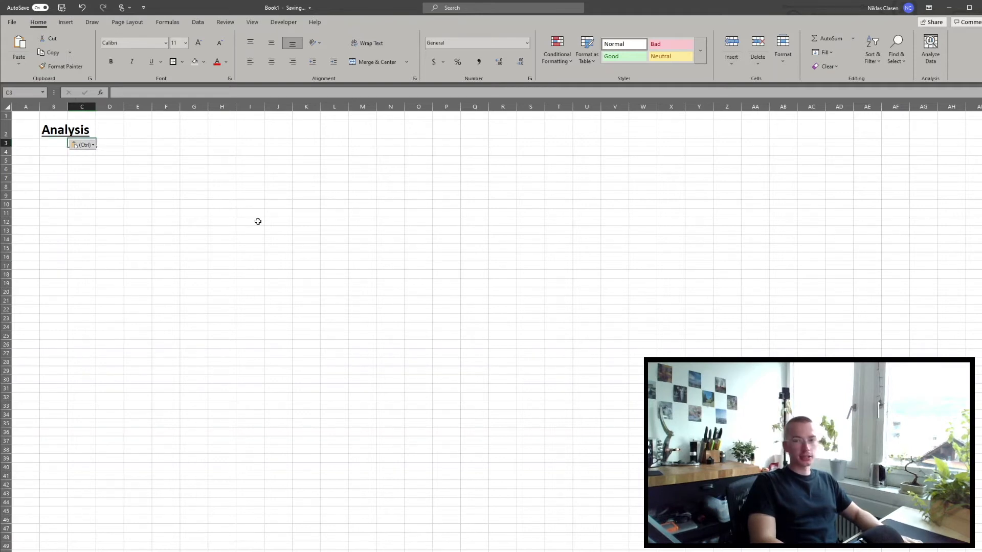
pyautogui.press('Down')
pyautogui.click(159, 229)
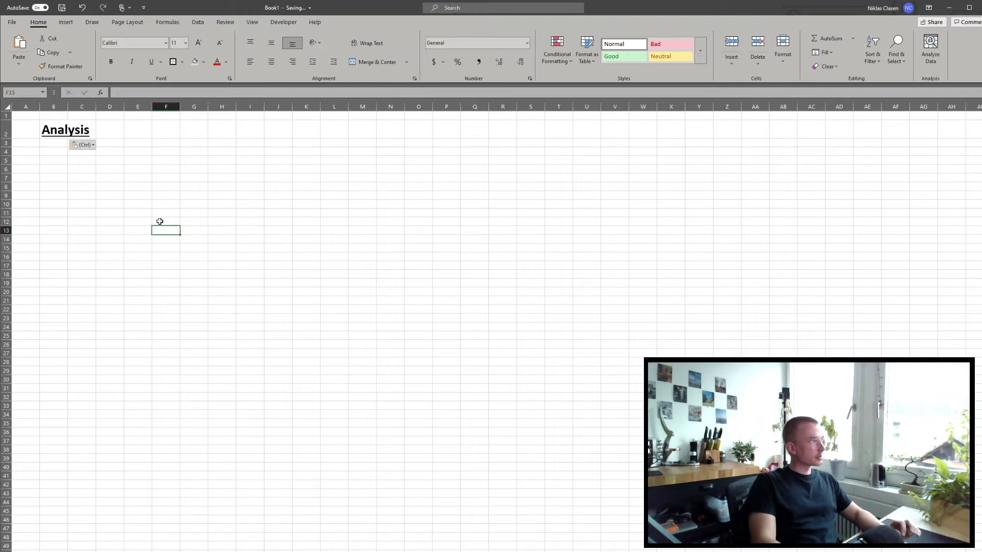
pyautogui.click(93, 187)
pyautogui.click(85, 160)
pyautogui.click(136, 203)
# Enter the year headings 2010 and 2011 in cells C5 and D5 of the analysis sheet
pyautogui.click(91, 163)
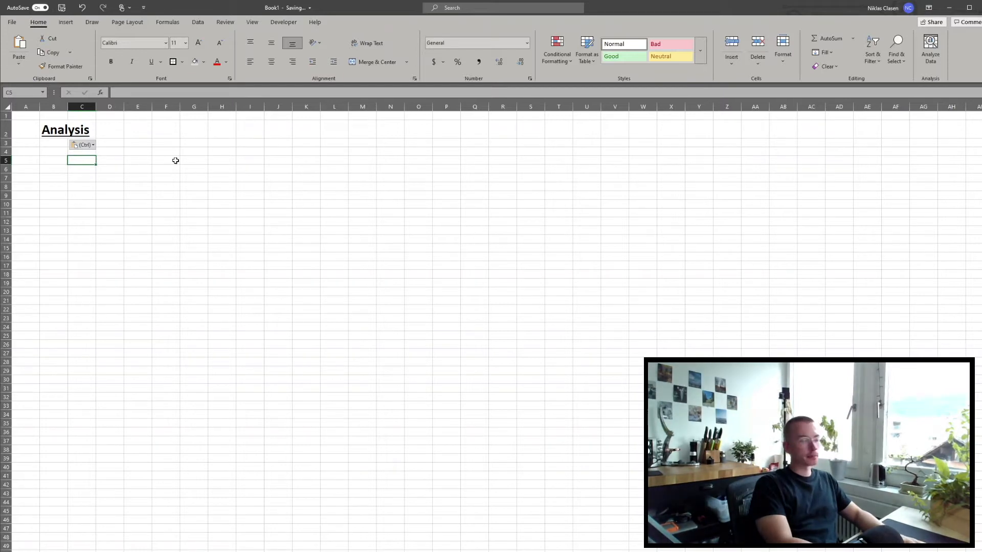
pyautogui.write('2020')
pyautogui.write('010')
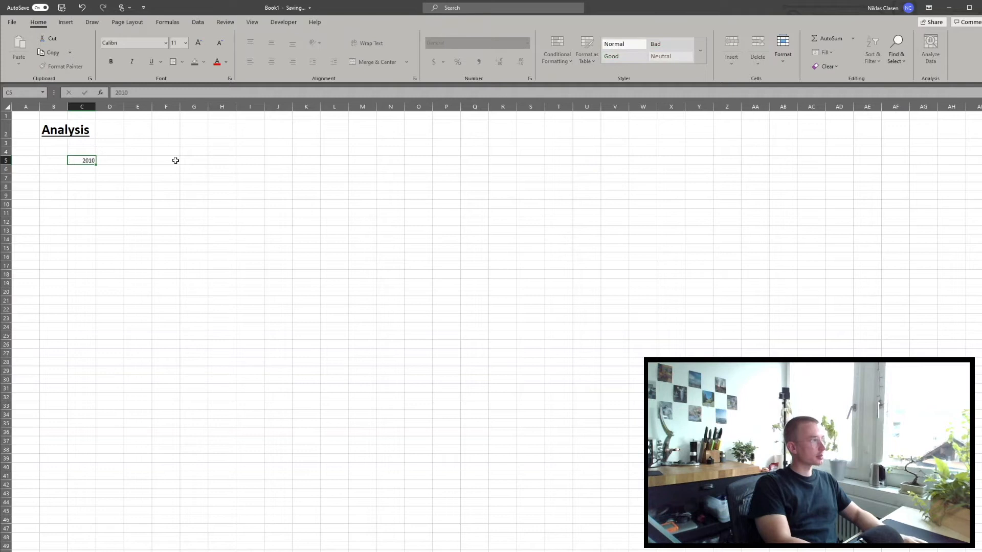
pyautogui.press('Tab')
pyautogui.write('201')
pyautogui.press('Return')
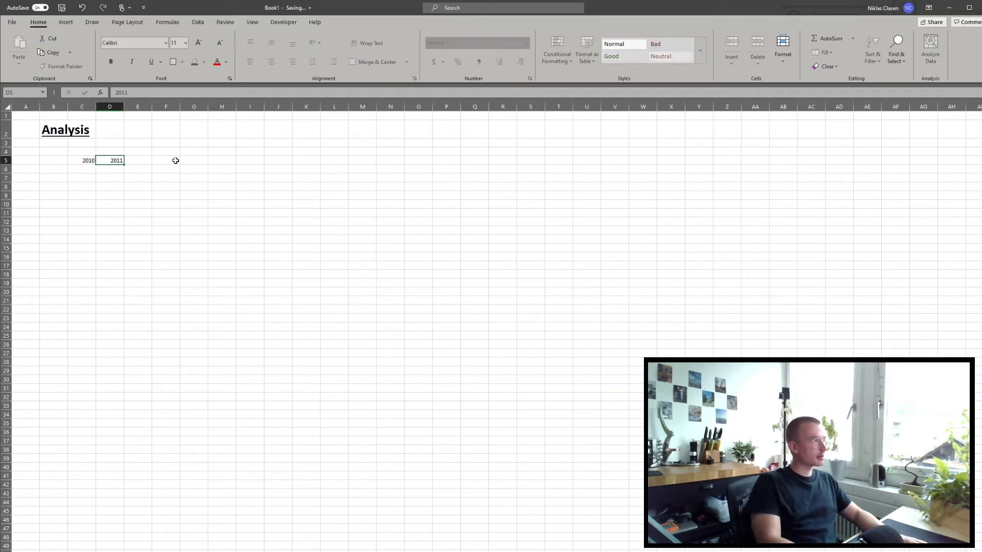
# Enter the row label "Sum of Quantities" in cell B6 and fit column B's width to its contents
pyautogui.press('Left')
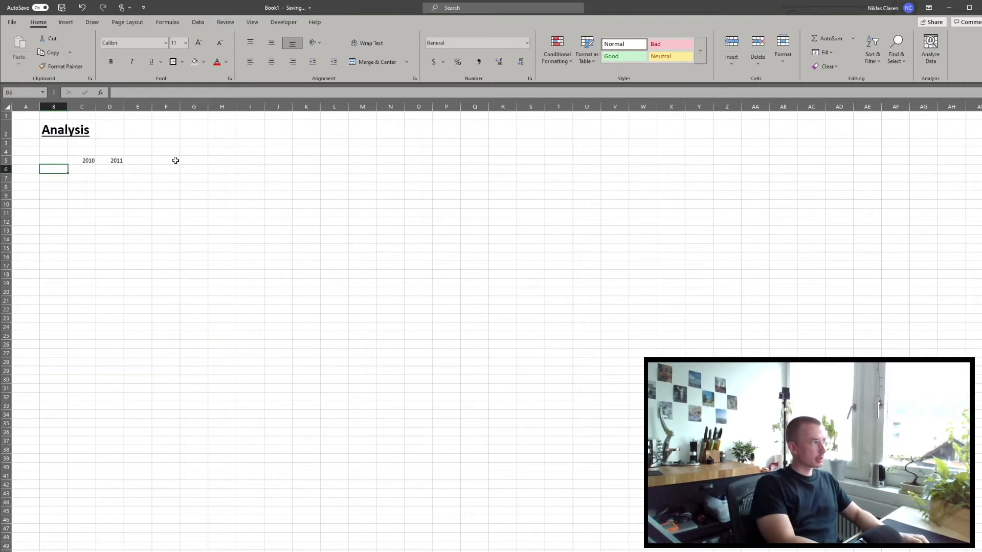
pyautogui.write('sum')
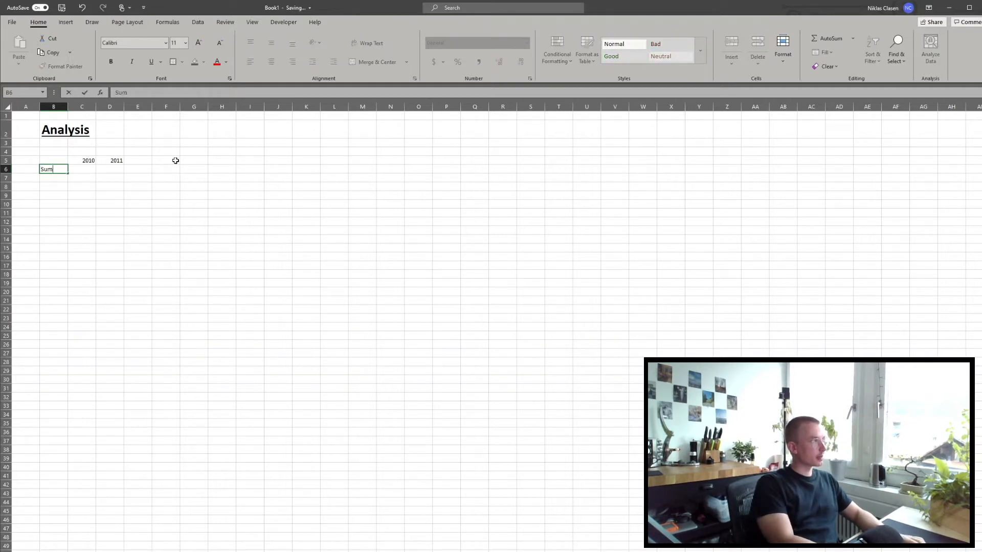
pyautogui.write(' of Quantities')
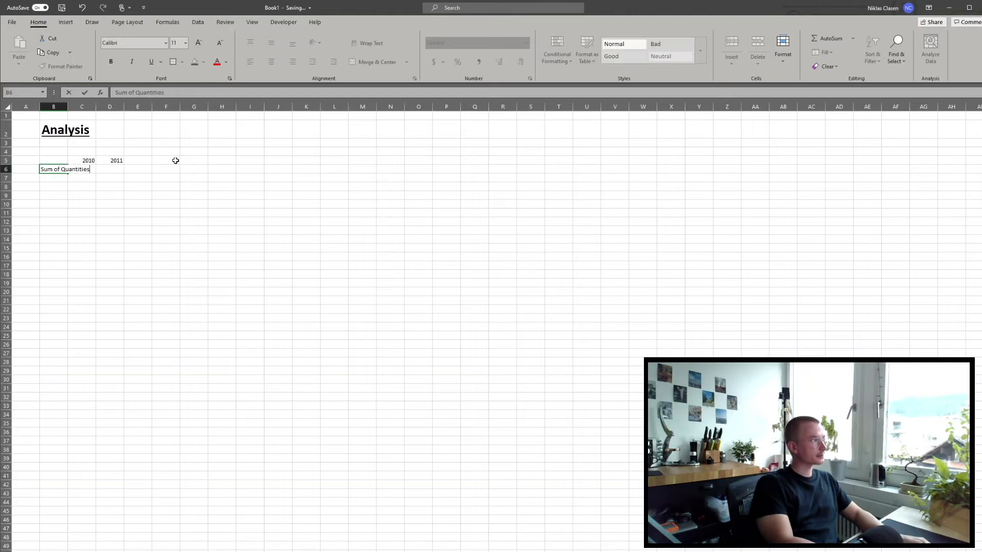
pyautogui.press('Return')
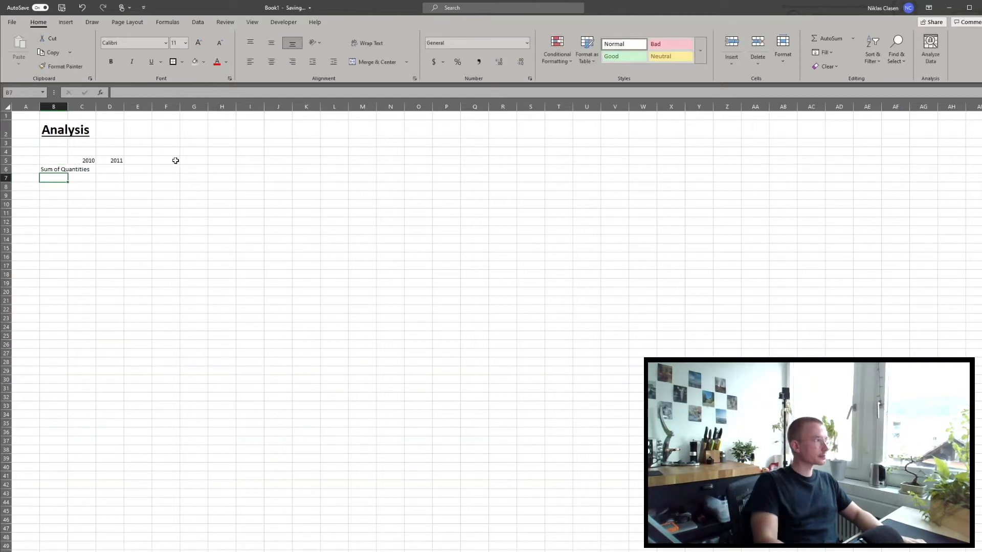
pyautogui.doubleClick(67, 104)
# Enter the row labels "Sum of Revenues" in B7 and "Average Revenue" in B8
pyautogui.write('Sum')
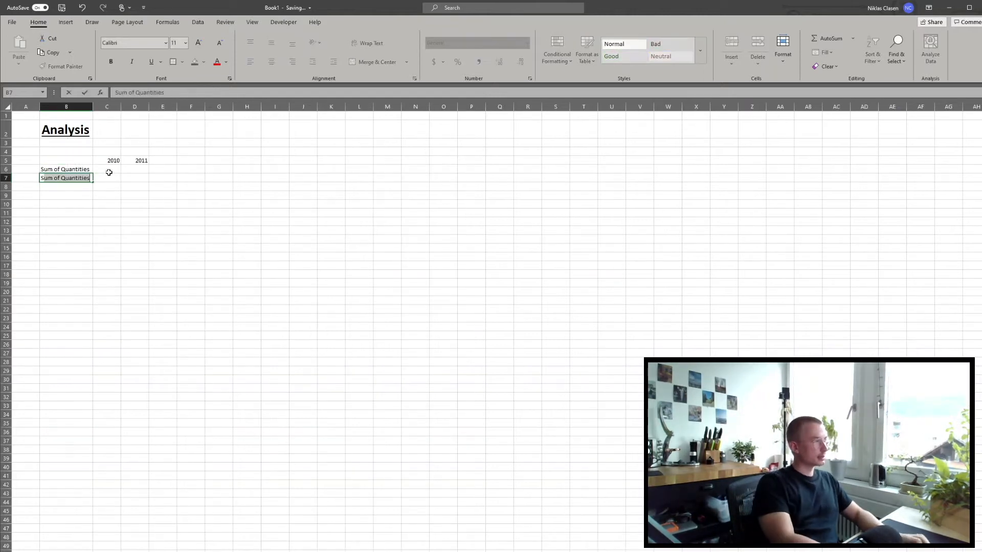
pyautogui.press('BackSpace')
pyautogui.write('of ')
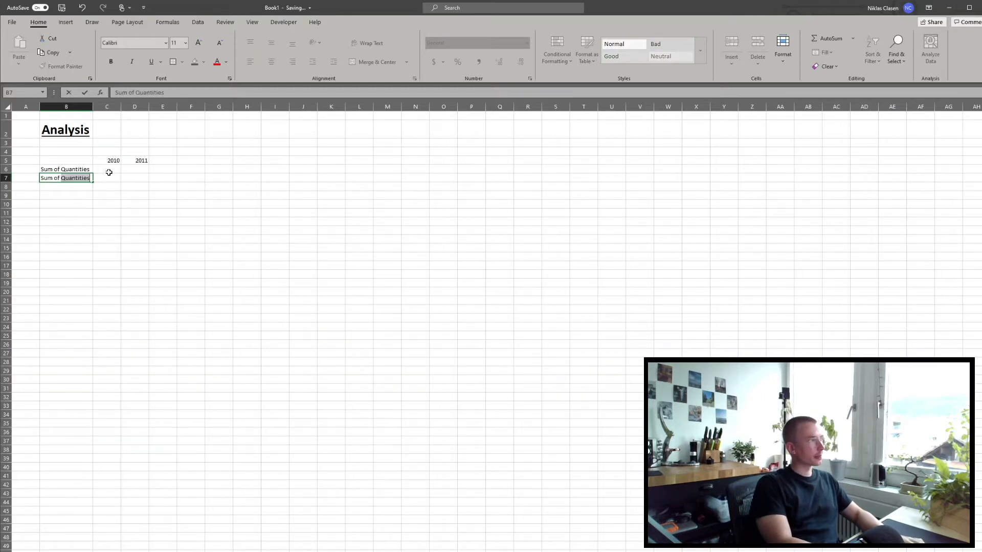
pyautogui.write('Revenues')
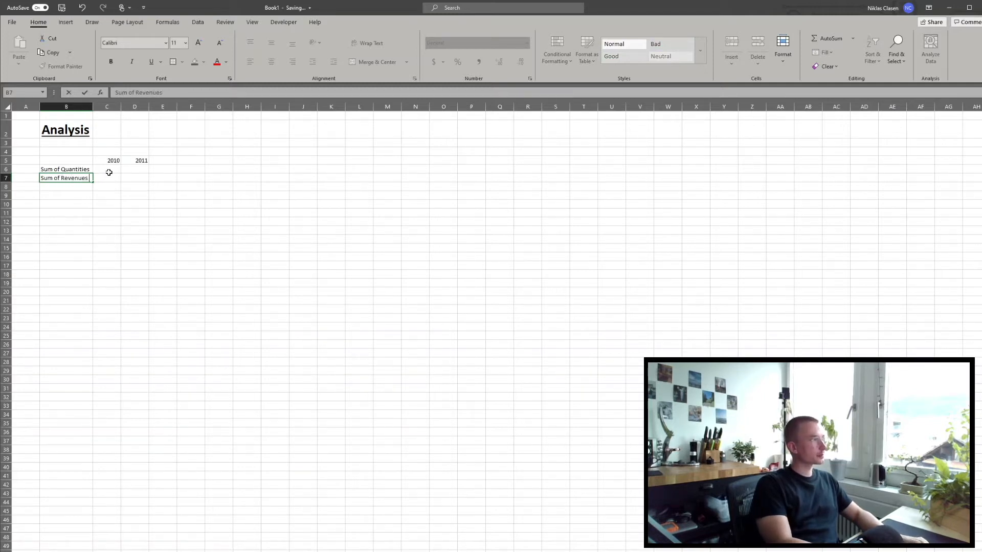
pyautogui.press('Return')
pyautogui.write('Average Reve')
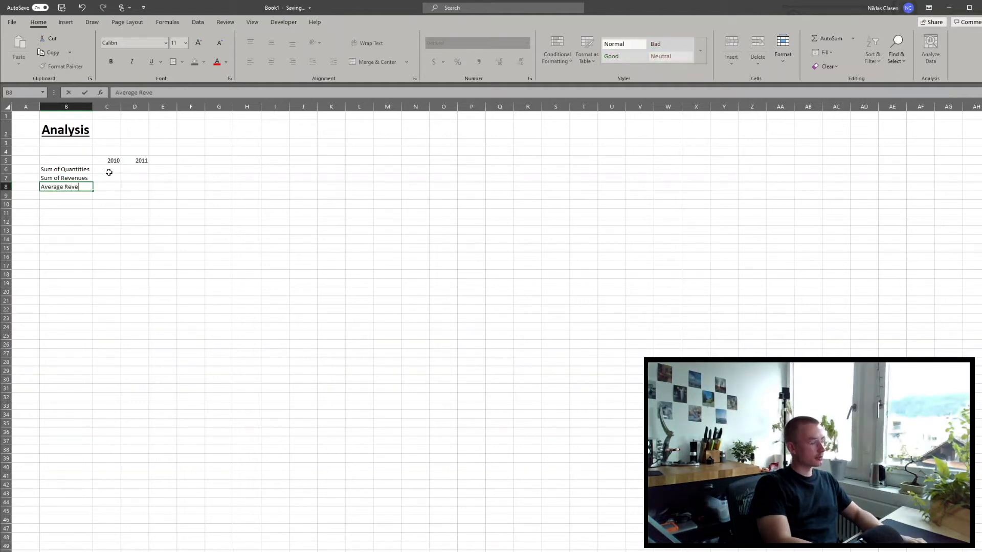
pyautogui.write('nue')
pyautogui.press('Return')
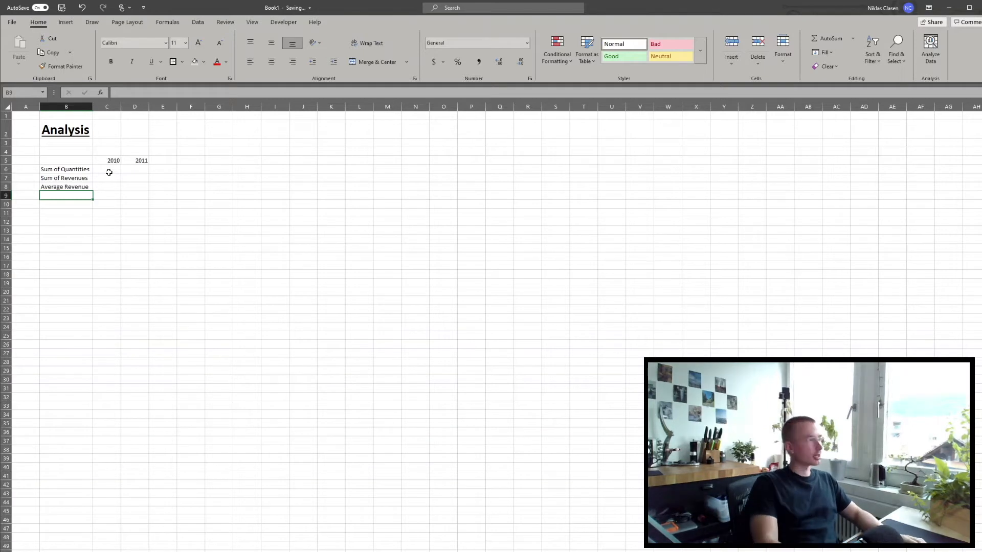
# Compare the year headings on the analysis sheet with the full dates in the data sheet's InvoiceDate column
pyautogui.moveTo(88, 158); pyautogui.dragTo(167, 200)
pyautogui.click(272, 204)
pyautogui.click(115, 160)
pyautogui.click(244, 186)
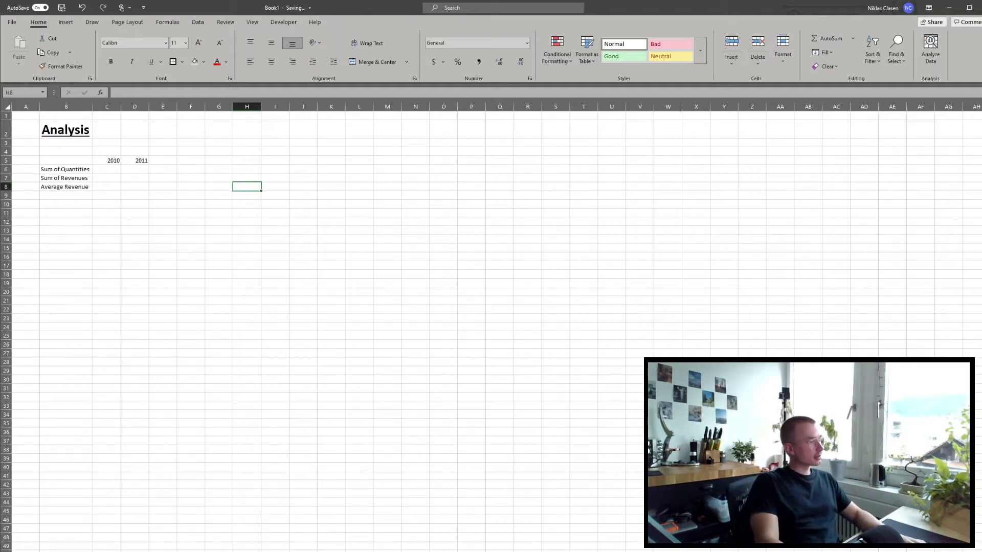
pyautogui.hotkey('ctrl', 'pageup')
pyautogui.moveTo(289, 156); pyautogui.dragTo(290, 217)
pyautogui.click(520, 230)
pyautogui.moveTo(289, 153); pyautogui.dragTo(290, 199)
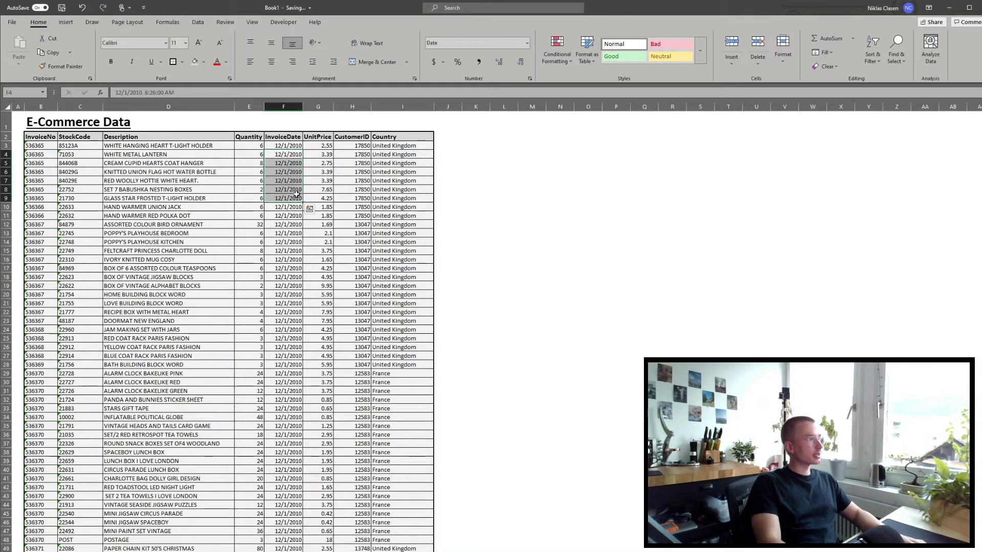
pyautogui.click(559, 197)
# Insert a new column before UnitPrice on the data sheet and head it "Year" in G2
pyautogui.click(325, 106)
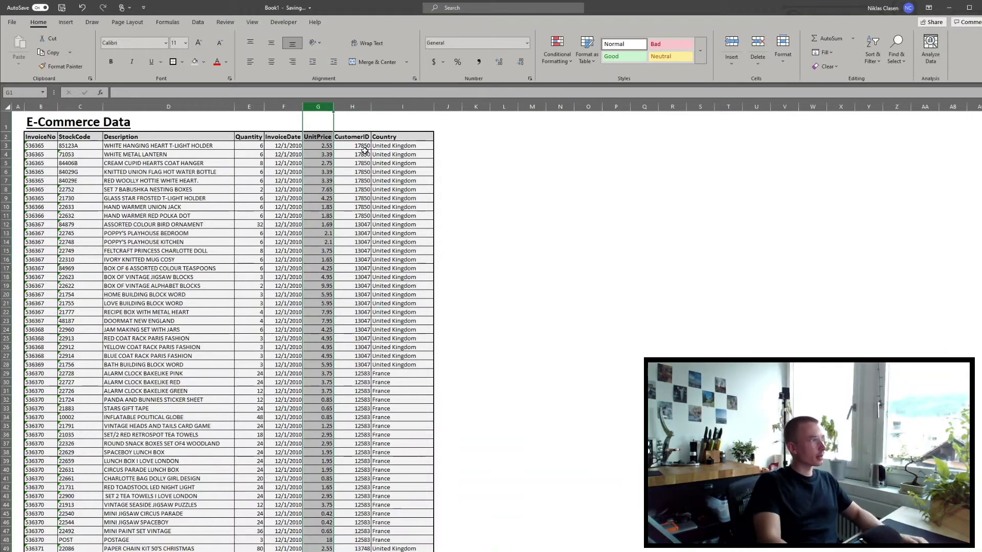
pyautogui.hotkey('ctrl', '+')
pyautogui.click(339, 138)
pyautogui.write('Year')
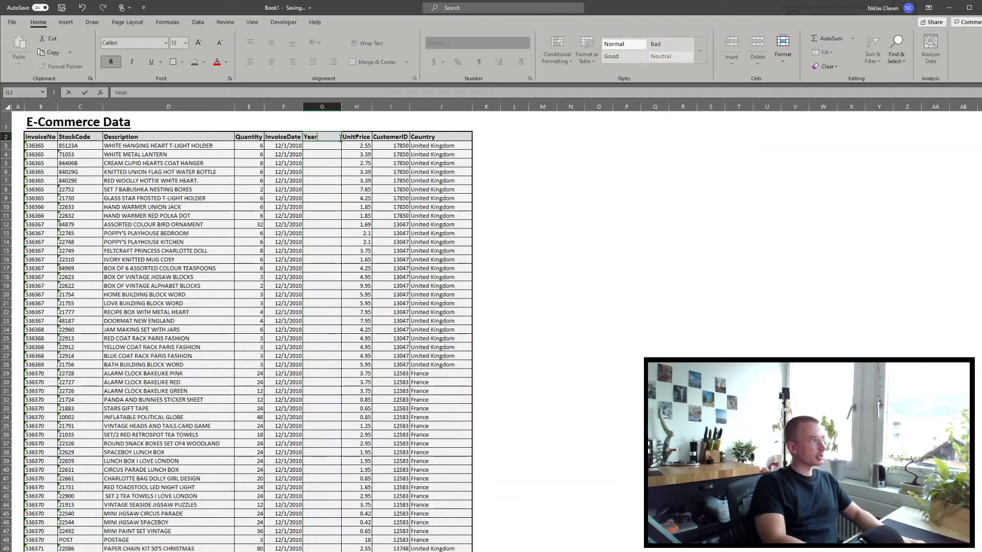
pyautogui.press('Return')
# Enter the formula =YEAR(F3) in G3 to extract the year from the first invoice date
pyautogui.write('=')
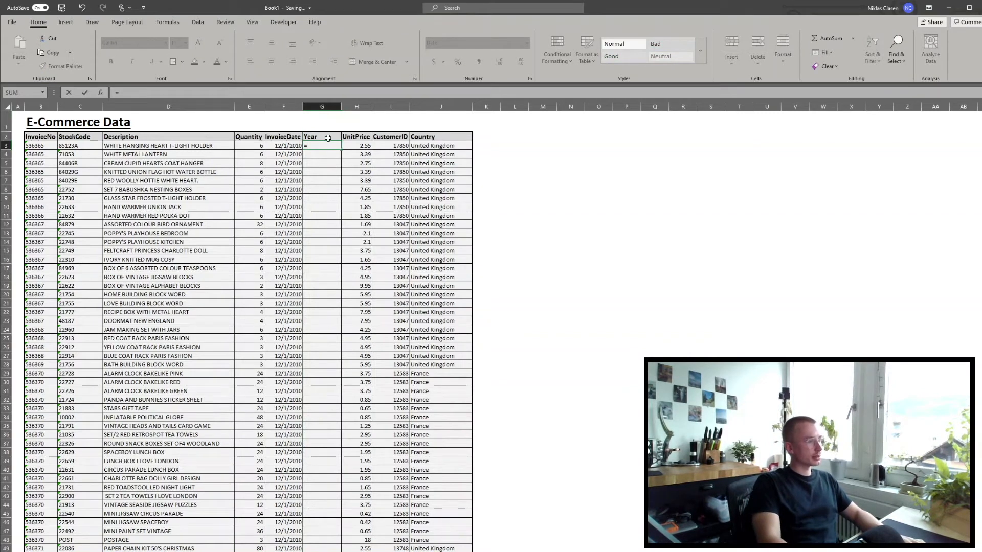
pyautogui.write('yea')
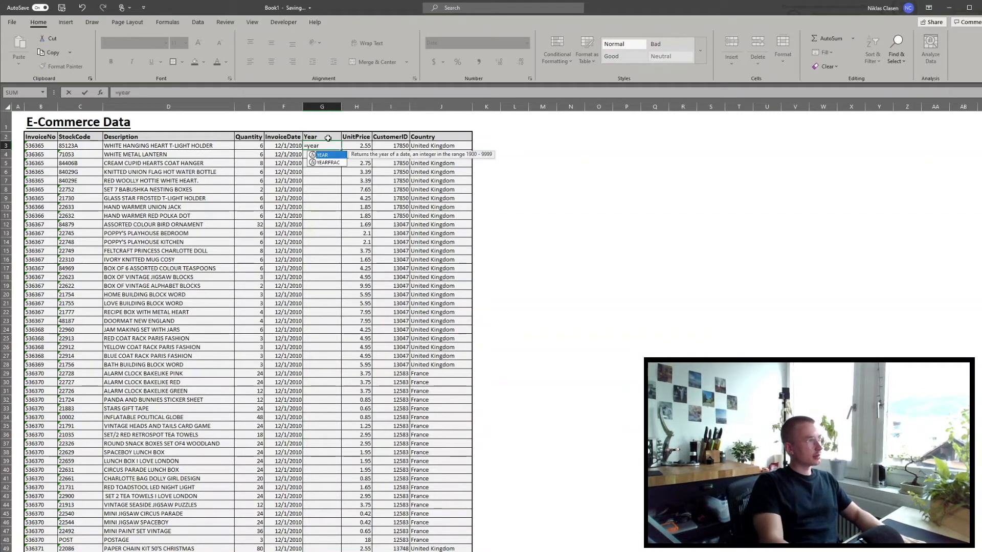
pyautogui.write('r')
pyautogui.press('Tab')
pyautogui.press('Left')
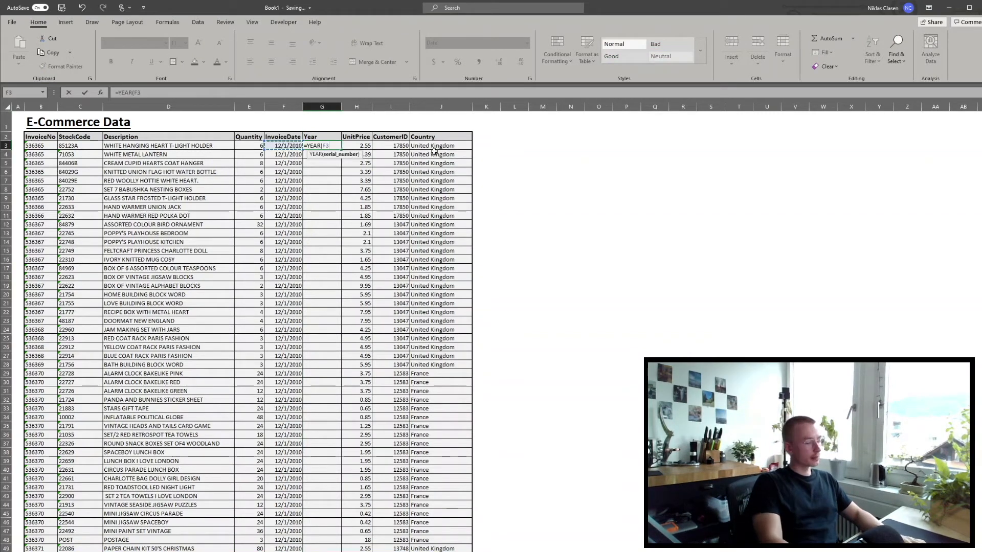
pyautogui.press('Return')
# Format G3 as a Number with no decimal places
pyautogui.click(335, 145)
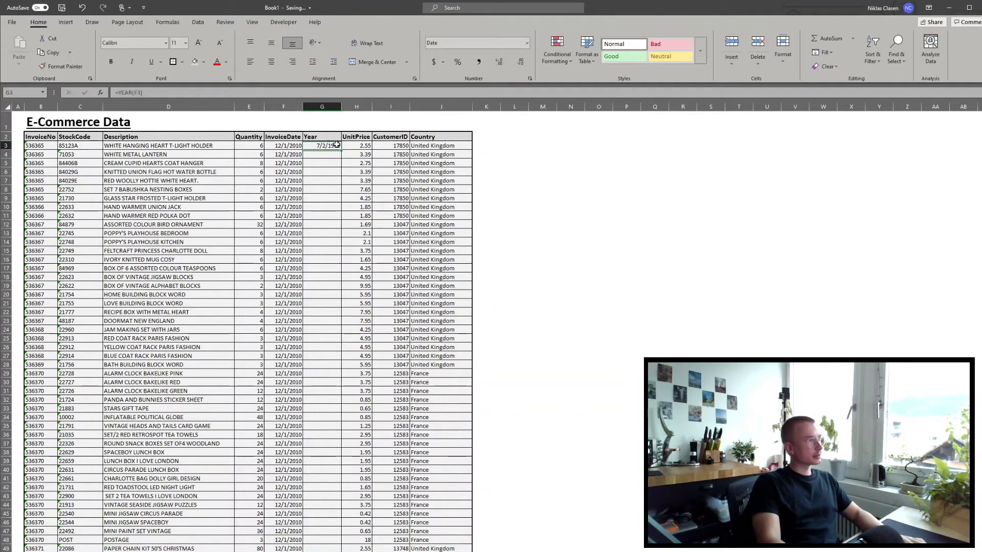
pyautogui.click(527, 43)
pyautogui.click(504, 80)
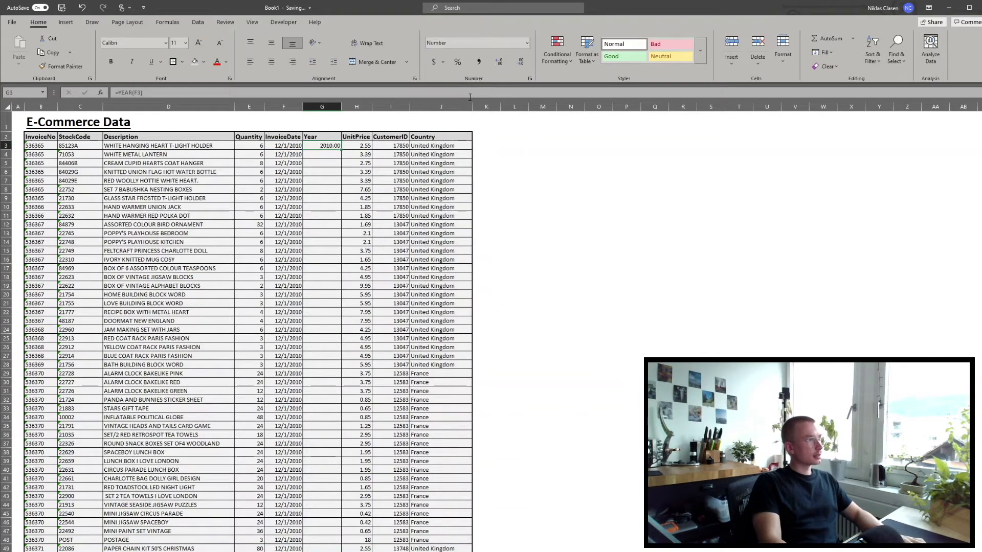
pyautogui.click(519, 62)
pyautogui.click(520, 62)
pyautogui.click(536, 206)
# Fill the YEAR formula from G3 down the whole Year column
pyautogui.click(334, 146)
pyautogui.doubleClick(341, 150)
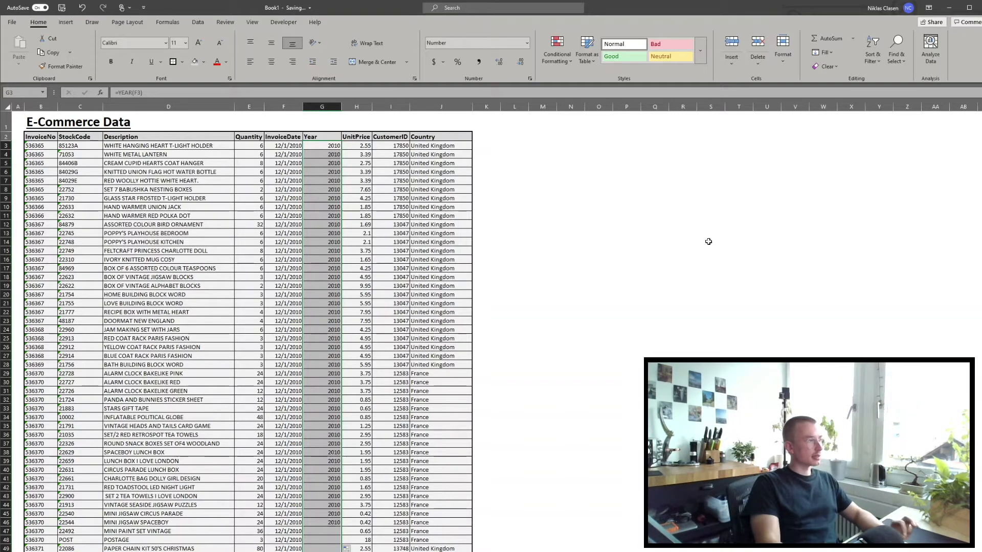
pyautogui.click(637, 287)
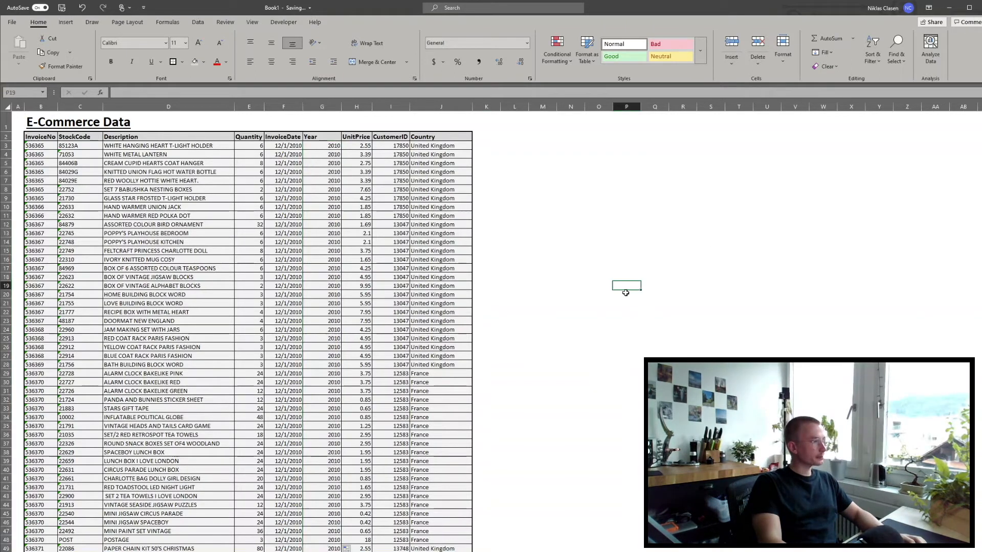
# Start a SUMIF formula in cell C6 of the analysis sheet for the 2010 sum of quantities
pyautogui.hotkey('ctrl', 'pagedown')
pyautogui.click(276, 248)
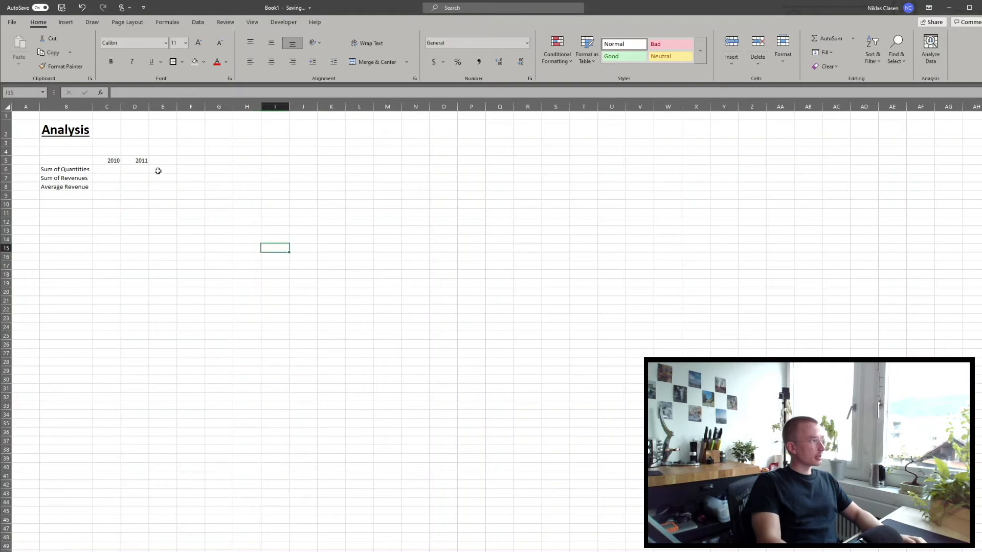
pyautogui.click(117, 170)
pyautogui.write('=')
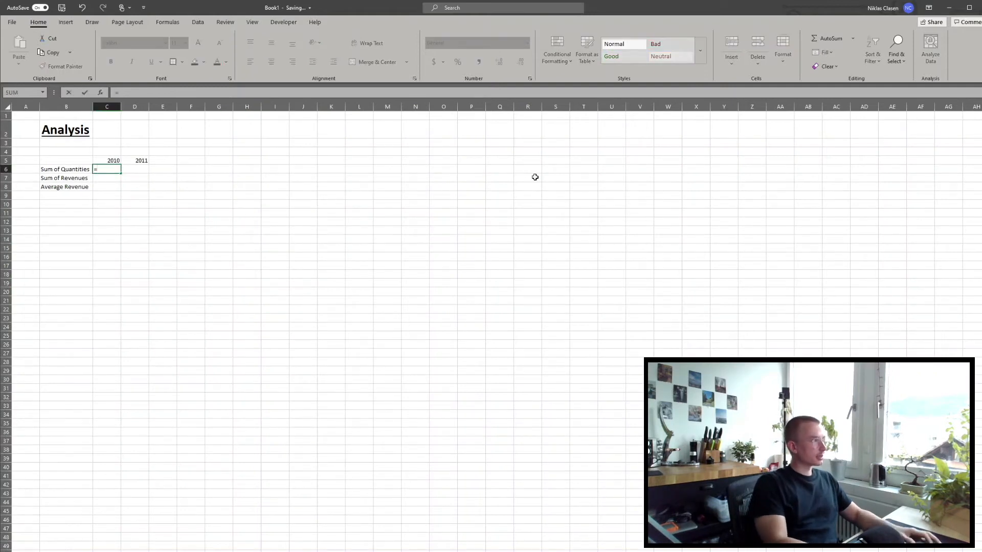
pyautogui.write('sum')
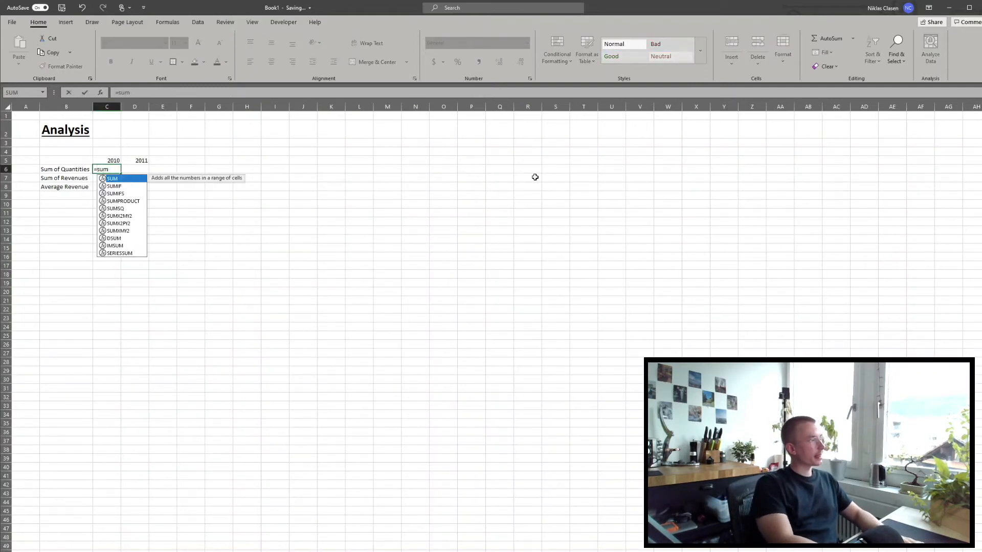
pyautogui.write('if')
pyautogui.press('Tab')
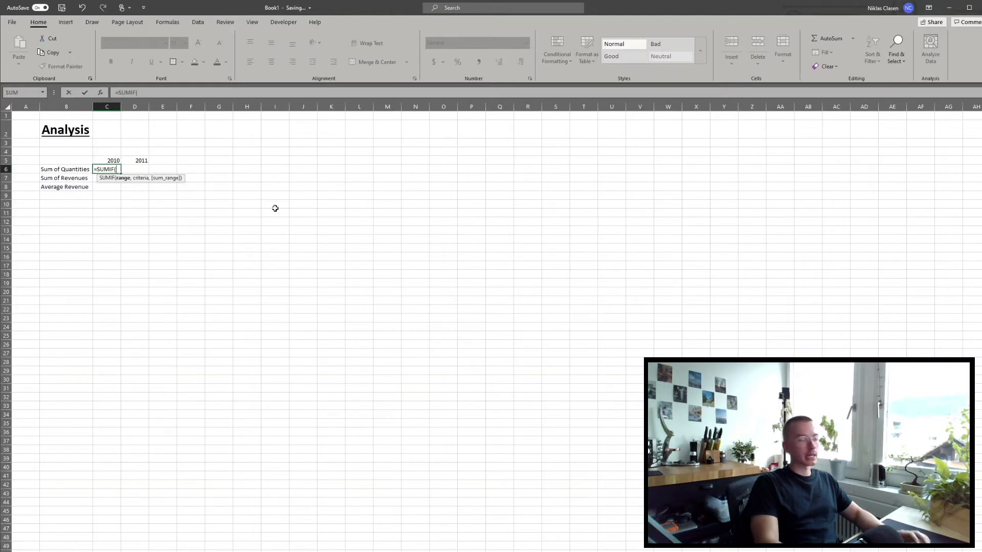
# Reference the Quantity data on the Data_Cleaned sheet in the SUMIF as the absolute range $E$3:$E$541911
pyautogui.click(89, 551)
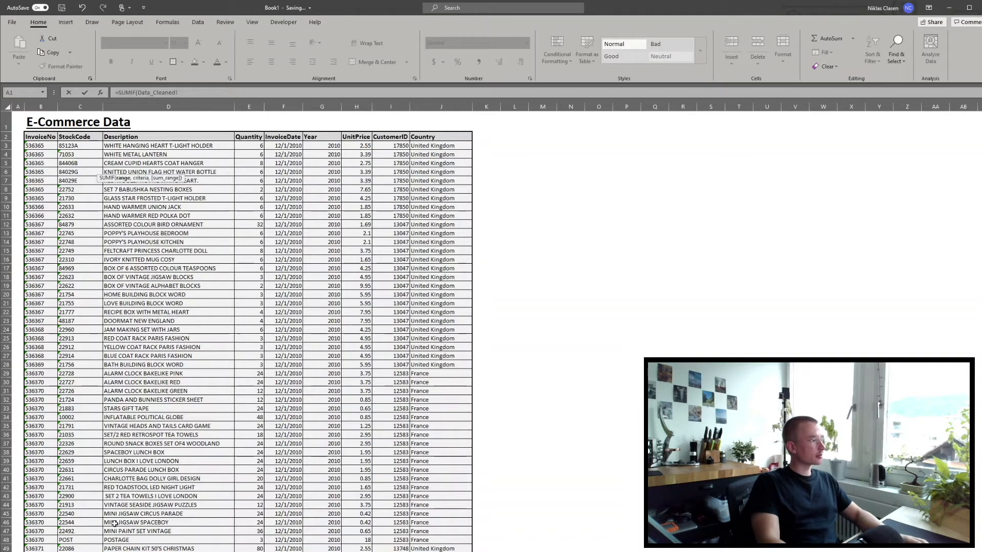
pyautogui.click(128, 551)
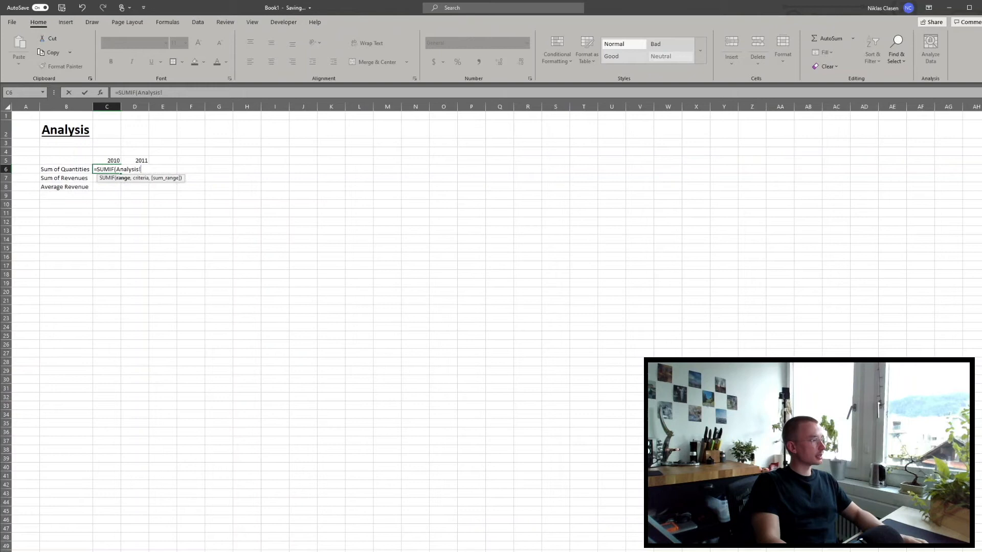
pyautogui.click(89, 551)
pyautogui.click(253, 146)
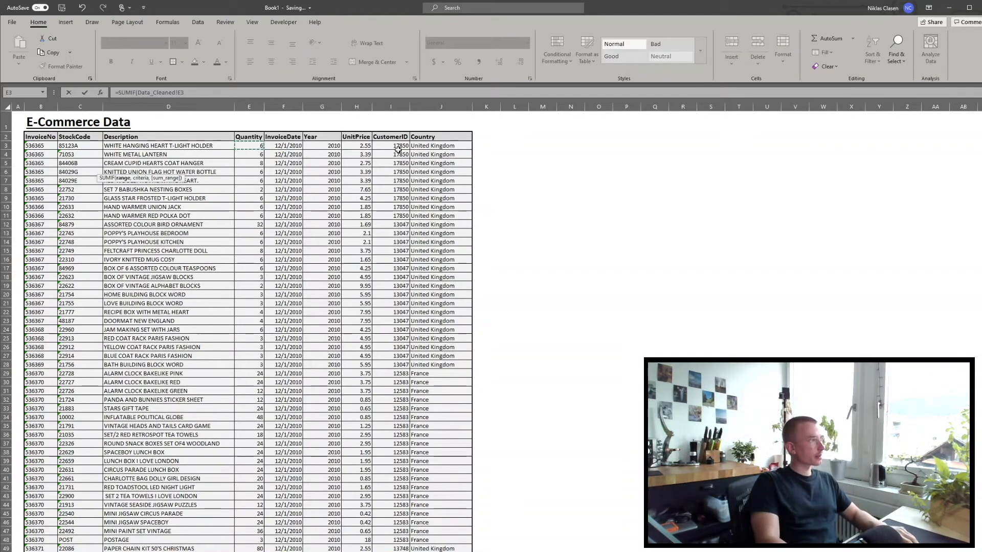
pyautogui.hotkey('ctrl', 'shift', 'Down')
pyautogui.moveTo(180, 91); pyautogui.dragTo(138, 95)
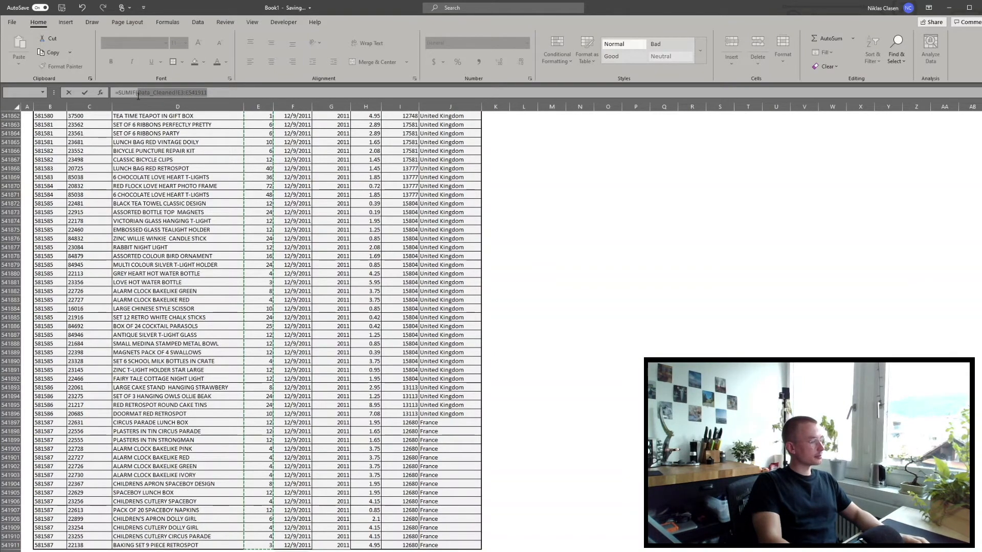
pyautogui.press('F4')
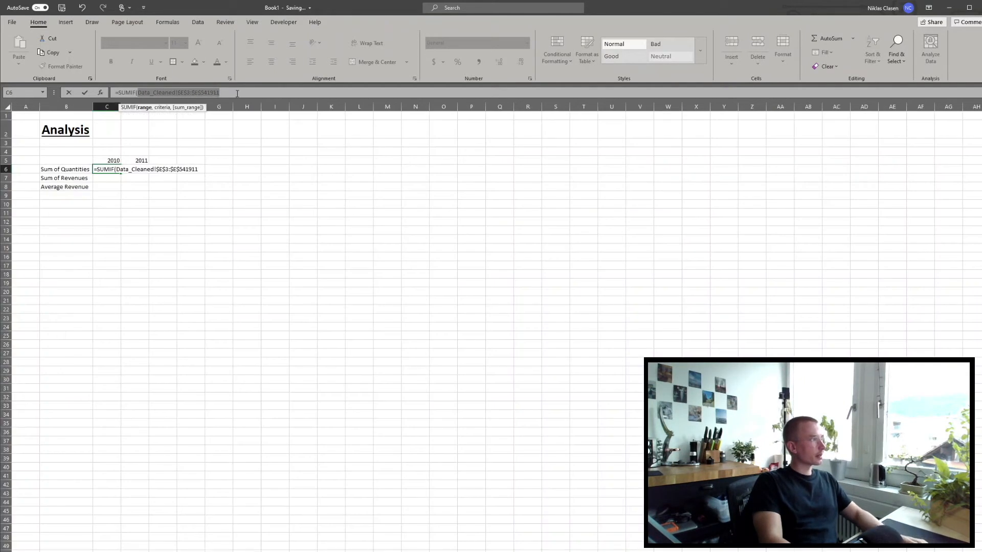
pyautogui.click(236, 94)
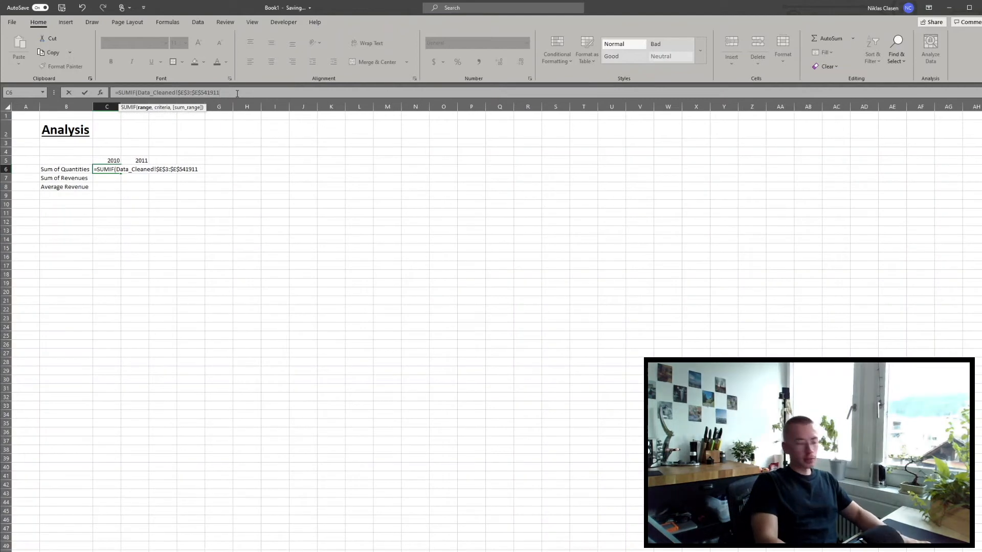
# Make the Quantity range the SUMIF's third argument by placing two empty arguments in front of it
pyautogui.write(',')
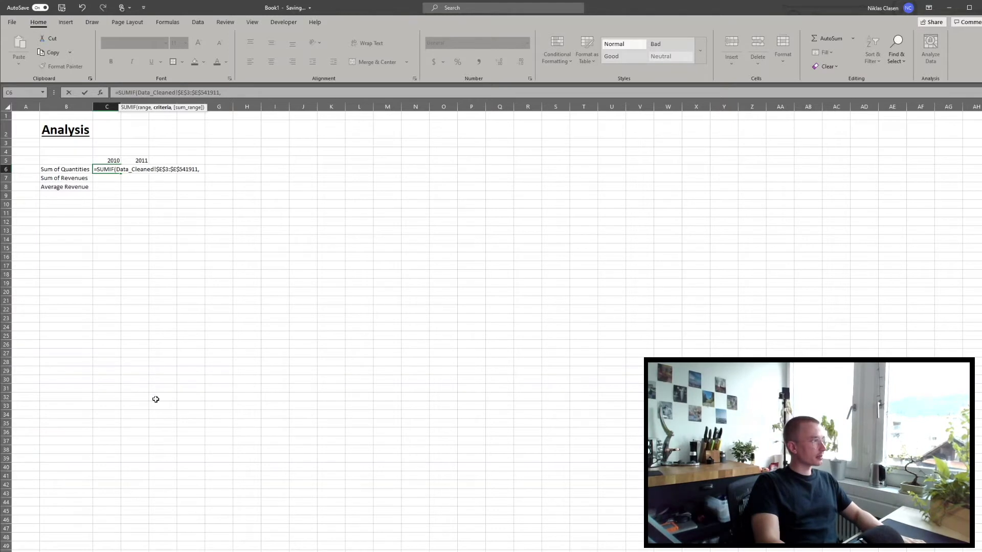
pyautogui.press('BackSpace')
pyautogui.write(',')
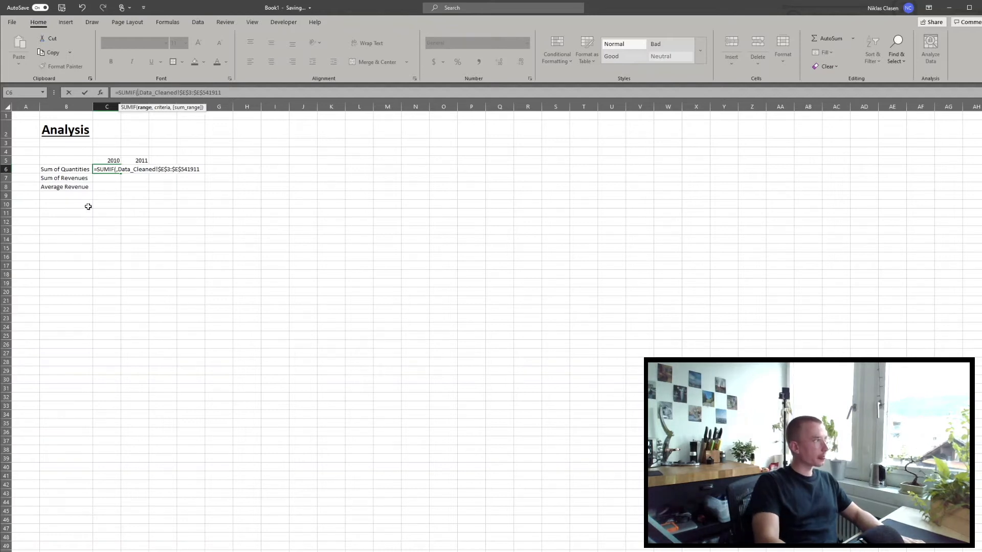
pyautogui.write(',')
pyautogui.press('Left')
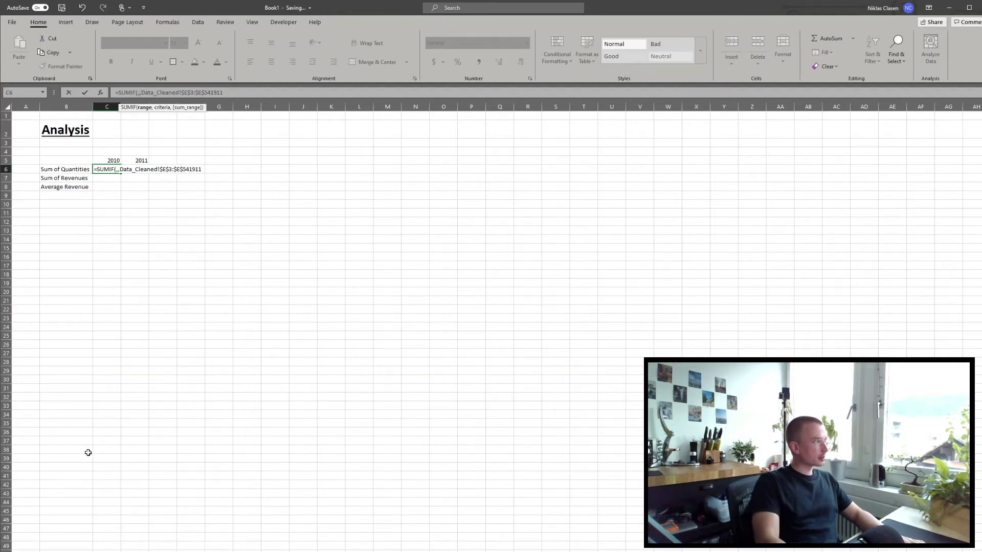
# Set the SUMIF's range argument to the Year data on the Data_Cleaned sheet as the absolute range $G$3:$G$541911
pyautogui.hotkey('ctrl', 'pageup')
pyautogui.scroll(7, 255, 327)
pyautogui.click(307, 323)
pyautogui.hotkey('ctrl', 'Up')
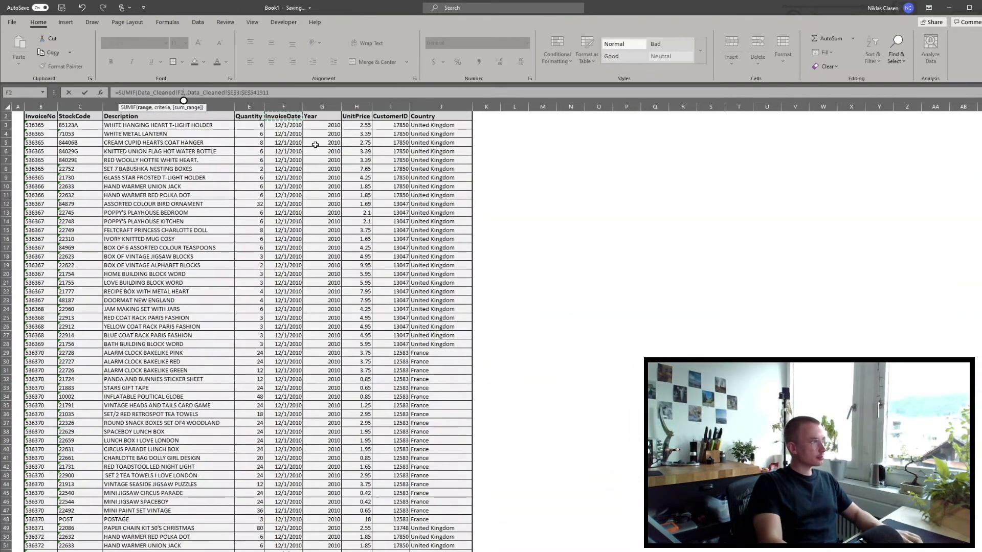
pyautogui.press('Right')
pyautogui.press('Down')
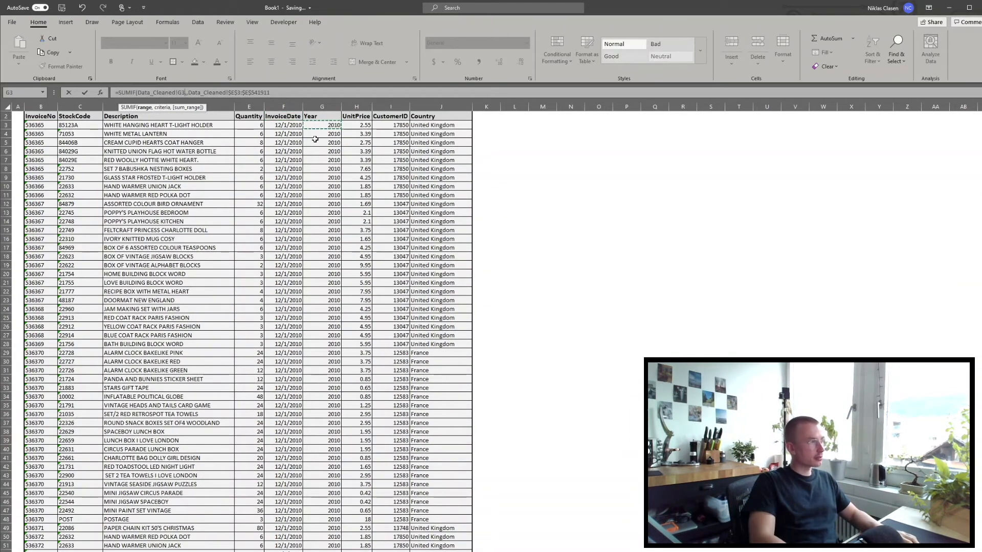
pyautogui.hotkey('ctrl', 'shift', 'Down')
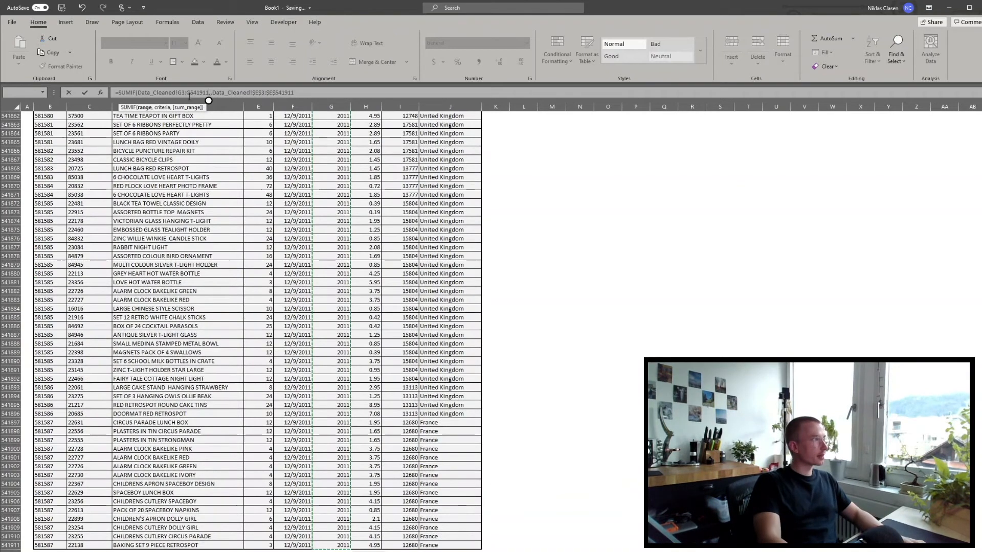
pyautogui.moveTo(209, 92); pyautogui.dragTo(139, 92)
pyautogui.press('F4')
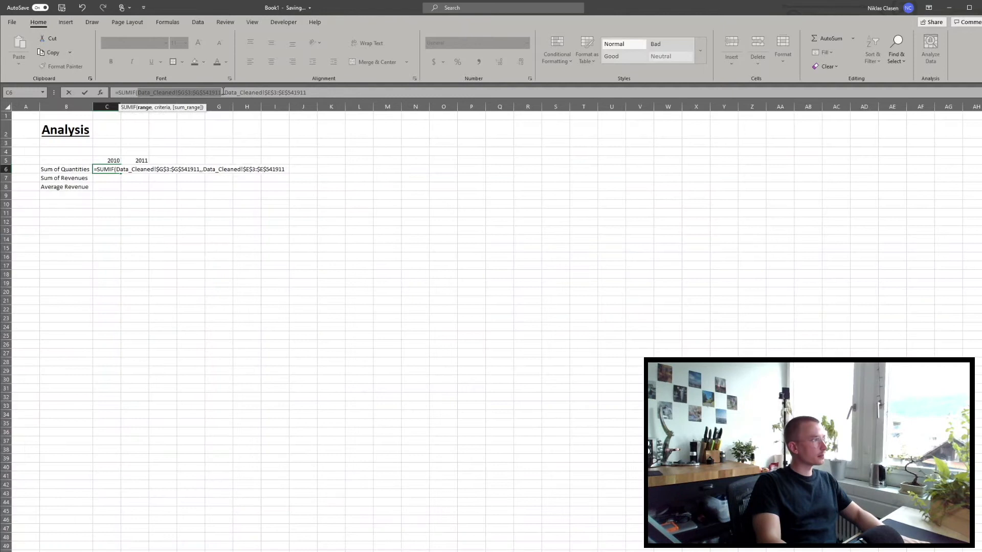
# Use the 2010 header cell as the absolute criterion $C$5 and complete the SUMIF formula in C6
pyautogui.click(223, 93)
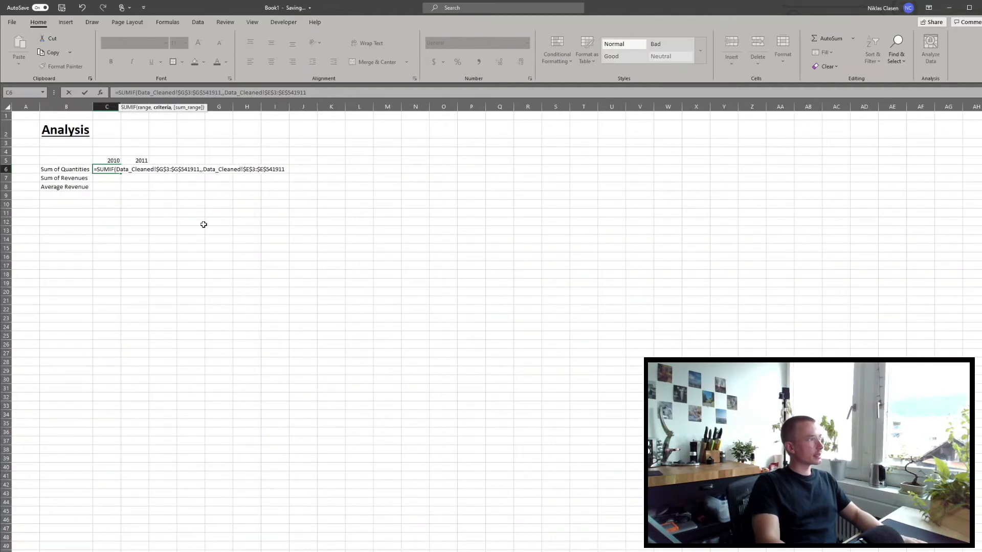
pyautogui.click(114, 161)
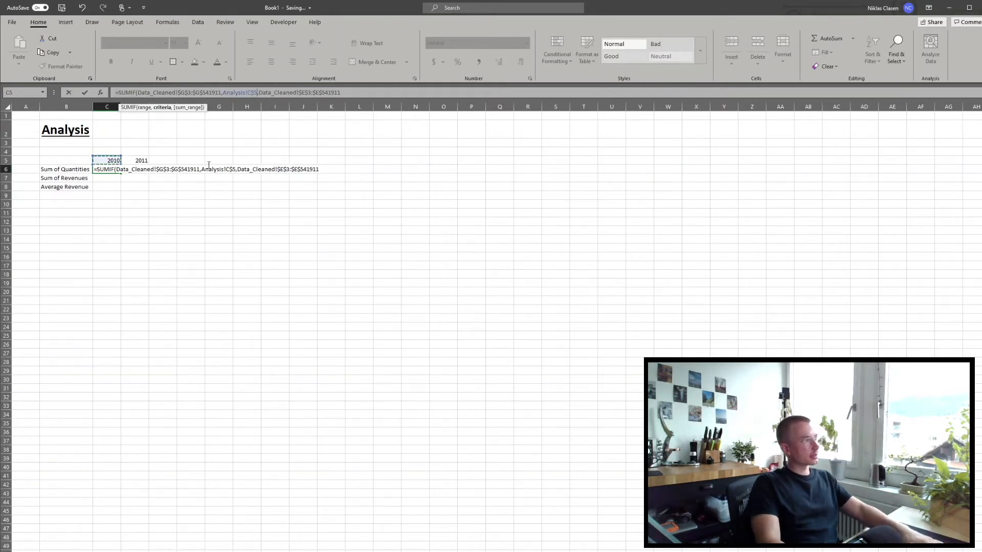
pyautogui.press('F4')
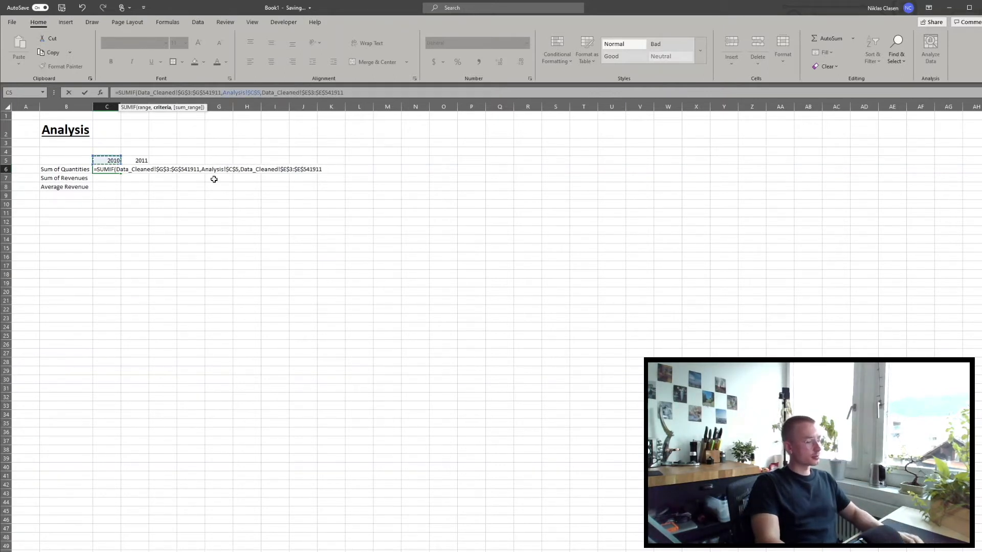
pyautogui.write(')')
pyautogui.press('Return')
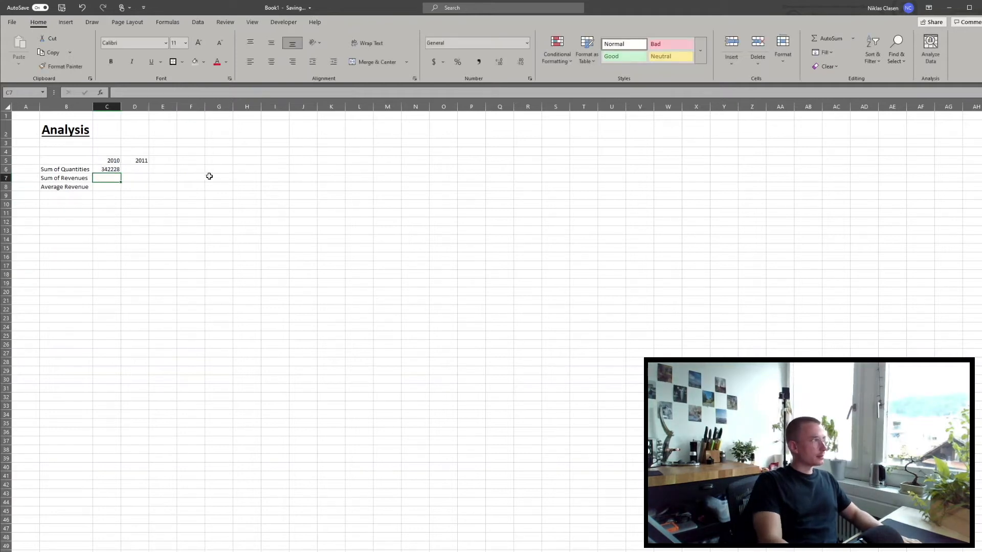
# Format the 2010 sum of quantities in C6 as US dollar accounting without decimal places
pyautogui.press('Up')
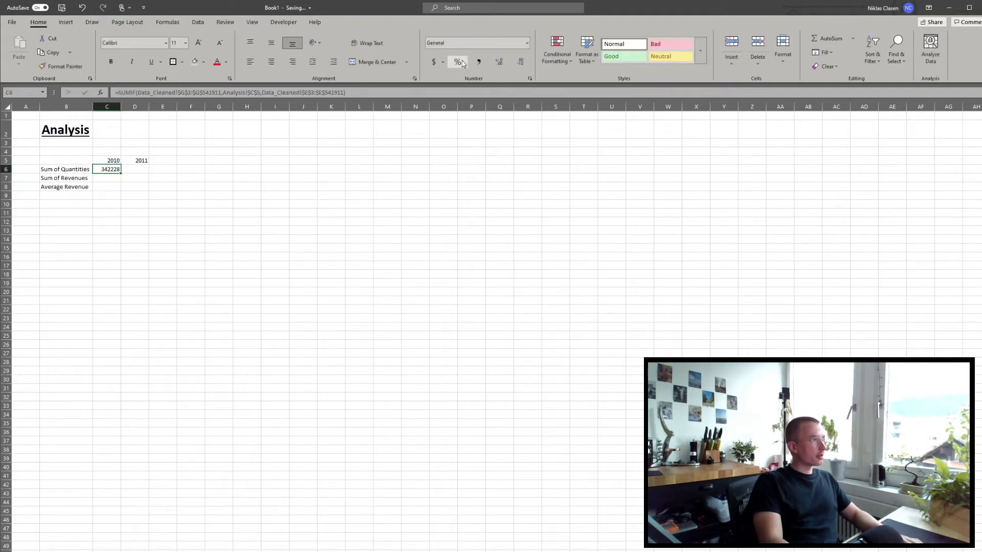
pyautogui.click(443, 61)
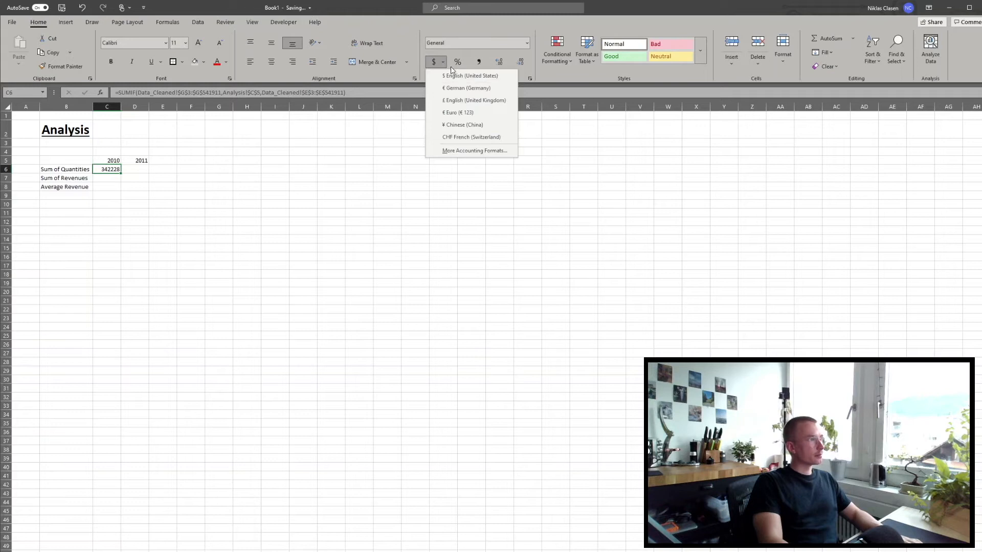
pyautogui.click(463, 75)
pyautogui.click(520, 61)
pyautogui.click(520, 62)
pyautogui.click(285, 264)
# Copy the 2010 sum of quantities formula to D6 and point its criterion at the 2011 header in D5
pyautogui.click(117, 170)
pyautogui.hotkey('ctrl', 'c')
pyautogui.click(151, 170)
pyautogui.hotkey('ctrl', 'v')
pyautogui.doubleClick(144, 169)
pyautogui.moveTo(134, 160); pyautogui.dragTo(153, 160)
pyautogui.click(285, 151)
pyautogui.click(204, 178)
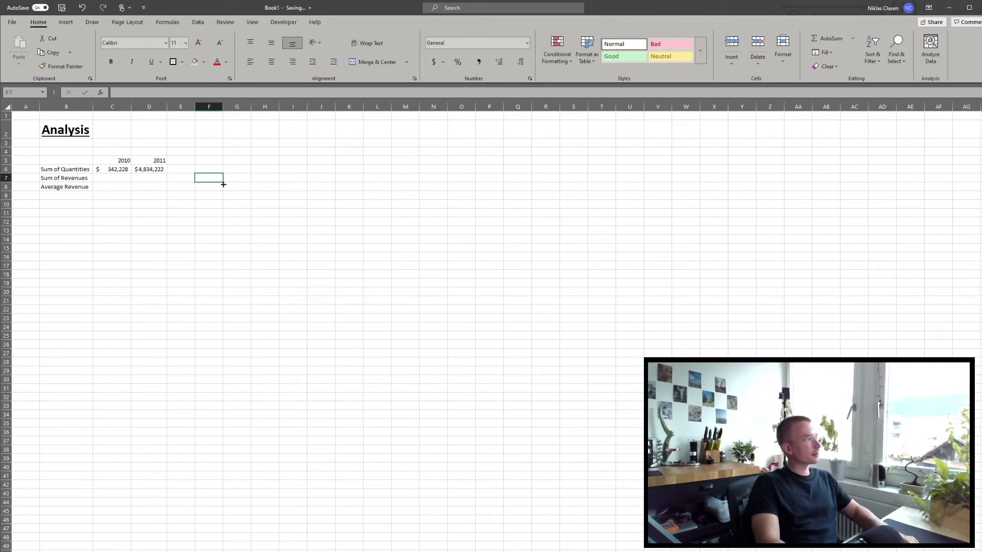
pyautogui.click(177, 188)
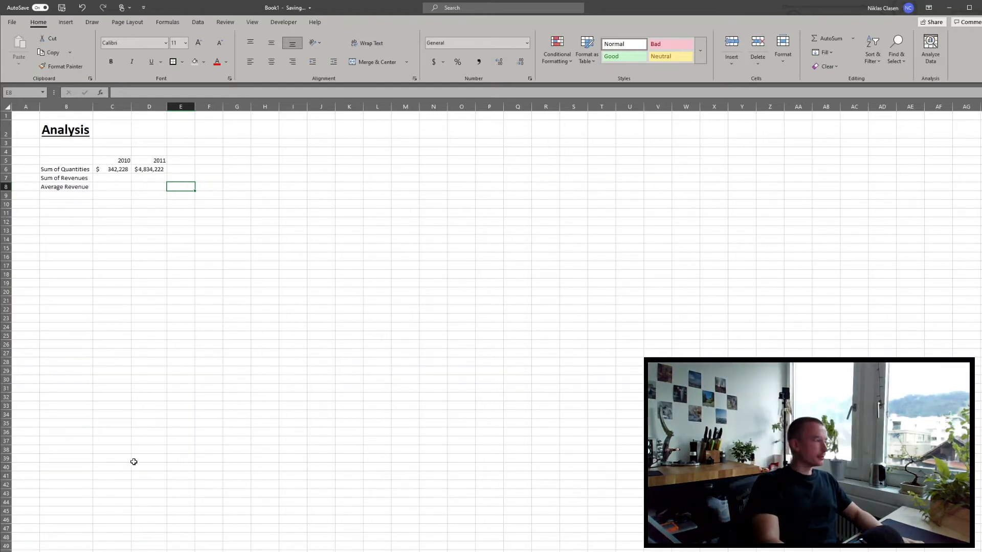
pyautogui.click(105, 176)
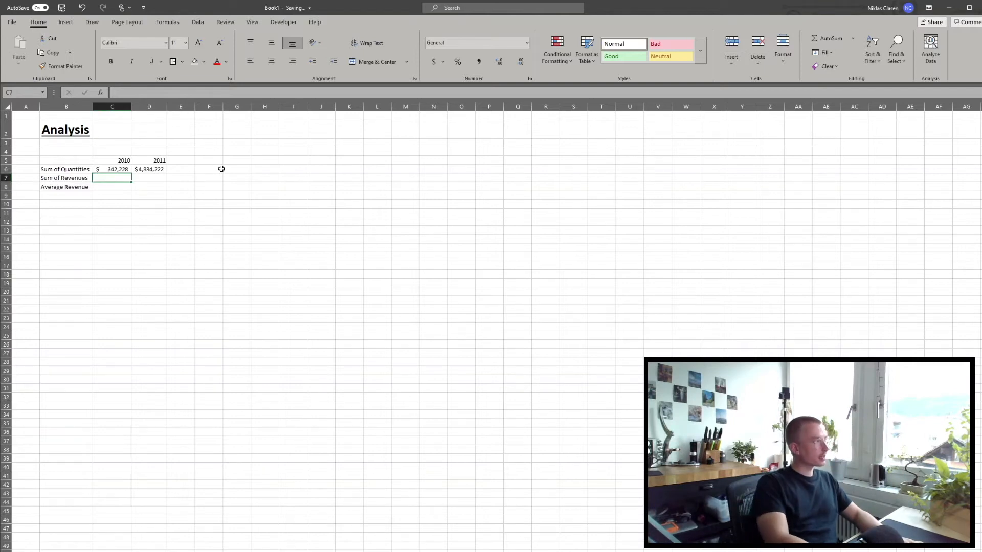
pyautogui.write('=')
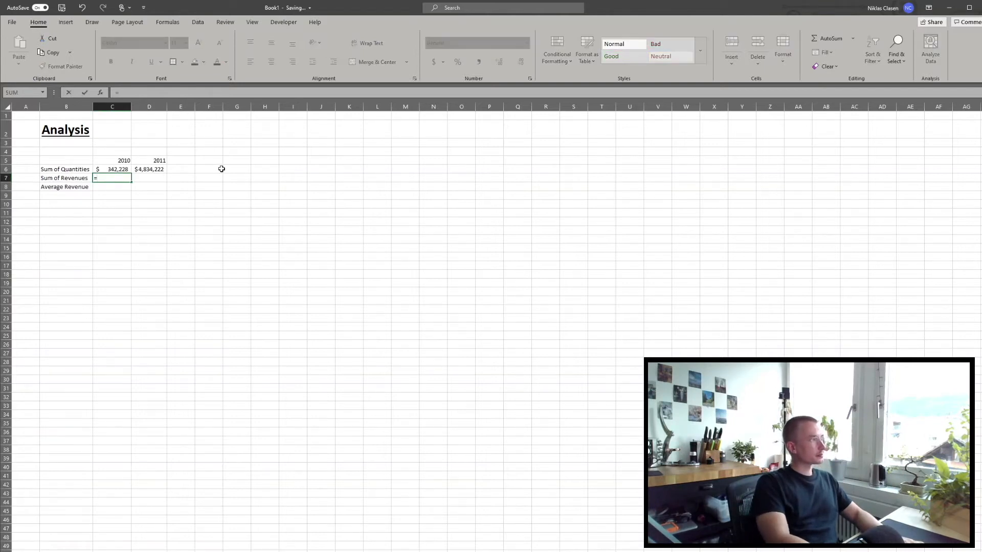
pyautogui.press('Escape')
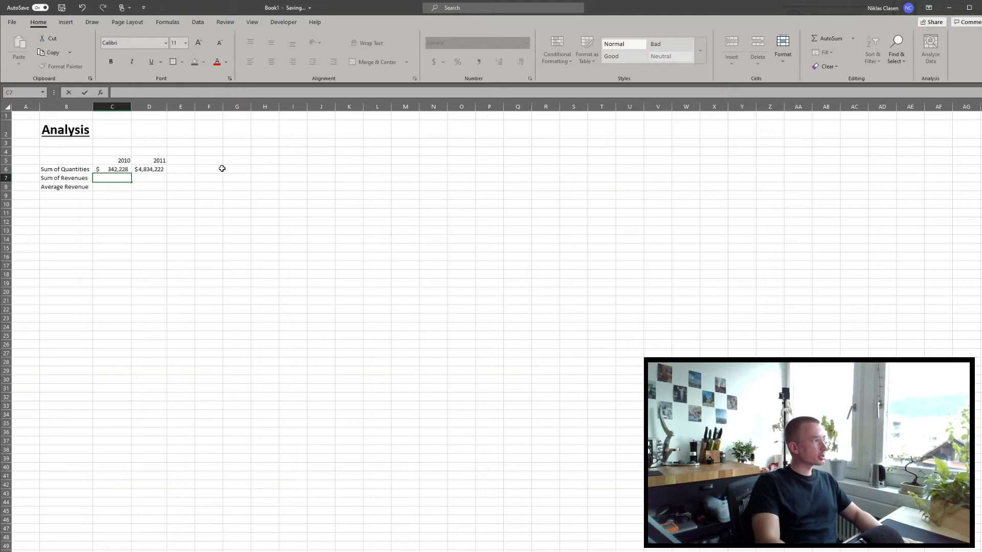
pyautogui.click(222, 179)
# Insert an empty column between UnitPrice and CustomerID on the Data_Cleaned sheet
pyautogui.click(121, 551)
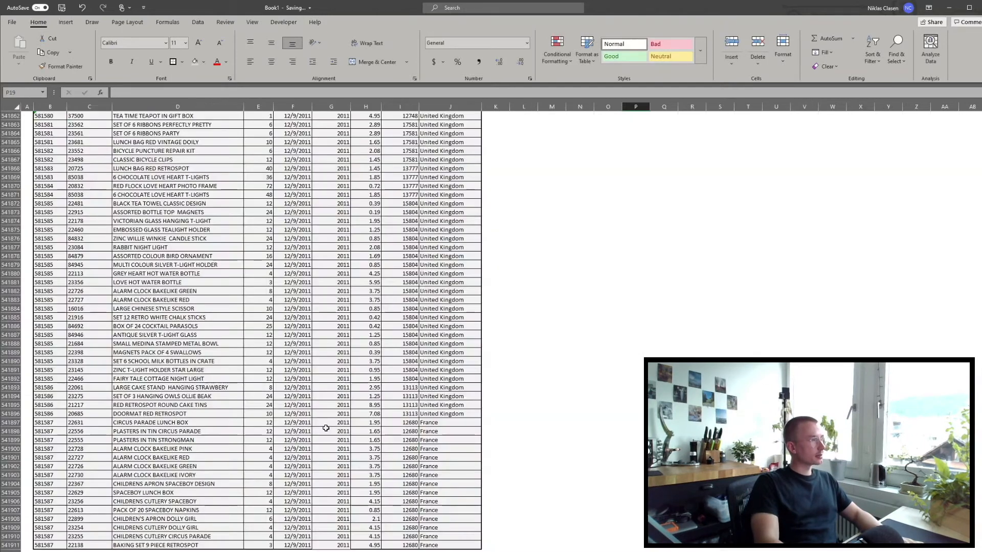
pyautogui.scroll(20, 552, 348)
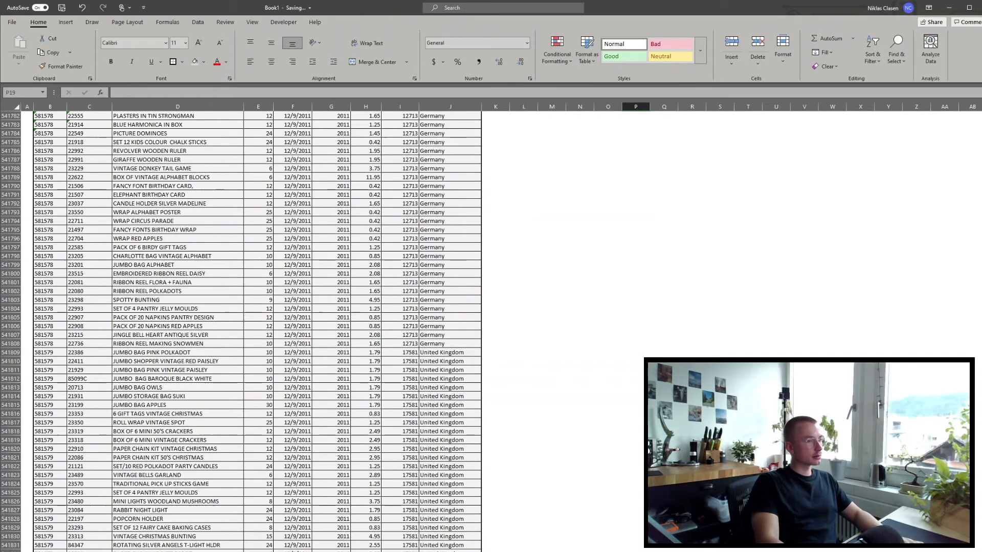
pyautogui.moveTo(981, 536); pyautogui.dragTo(981, 121)
pyautogui.click(369, 286)
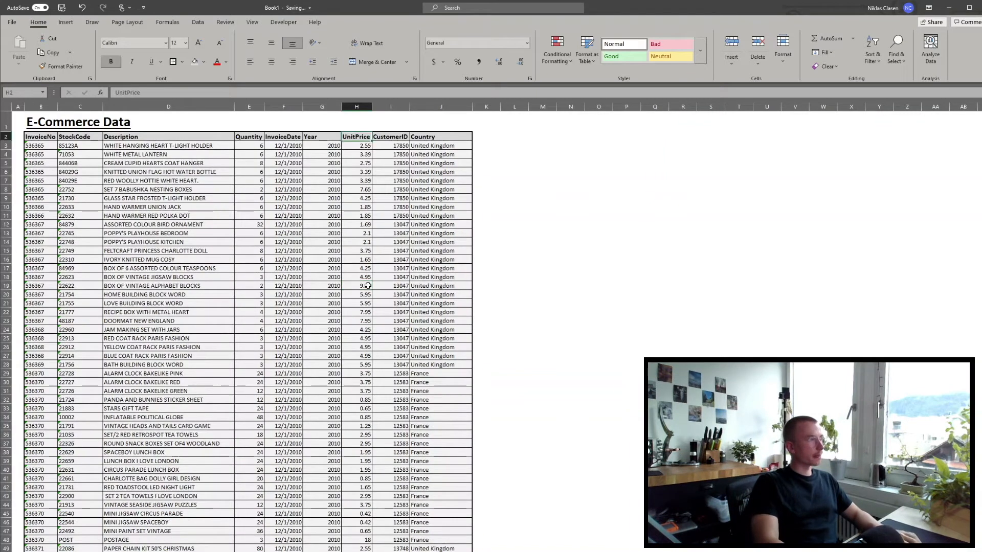
pyautogui.click(348, 152)
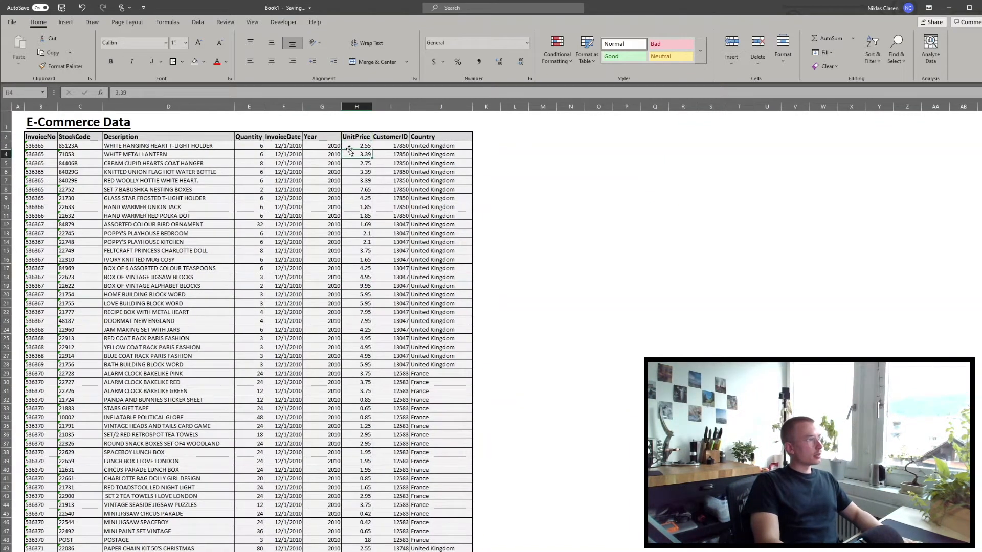
pyautogui.click(626, 180)
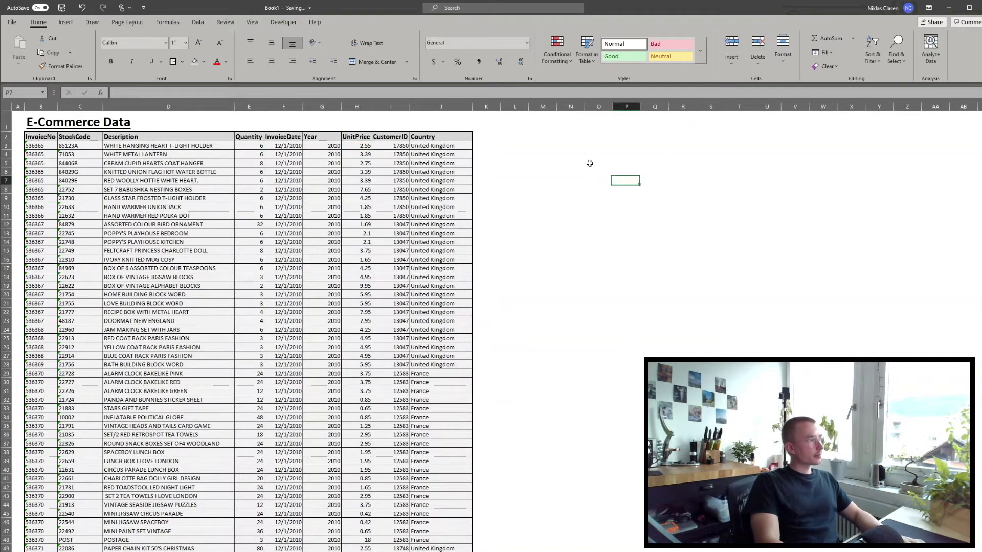
pyautogui.click(405, 106)
pyautogui.hotkey('ctrl', 'shift', '+')
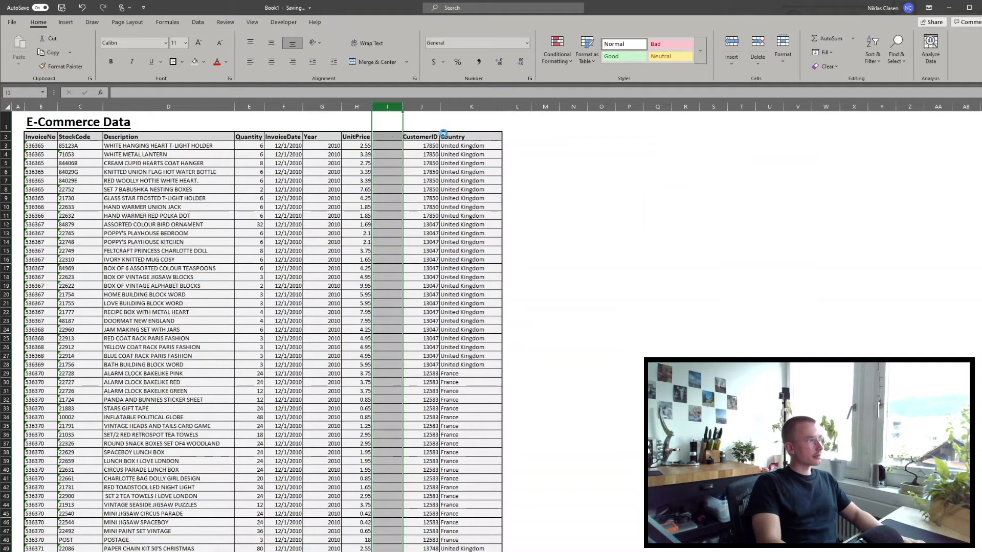
# Enter the header Revenue in cell I2 of the new column
pyautogui.click(391, 137)
pyautogui.write('Re')
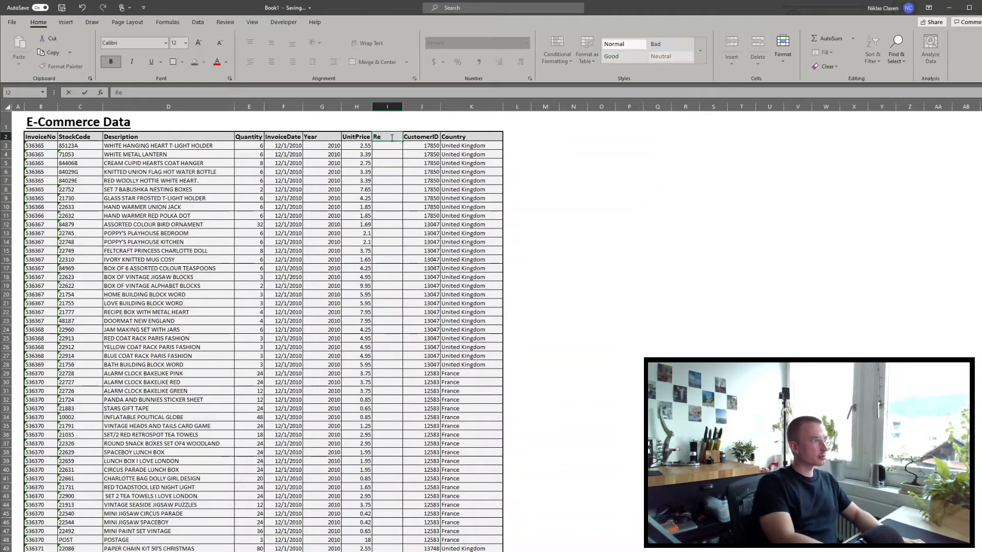
pyautogui.write('venue')
pyautogui.press('Return')
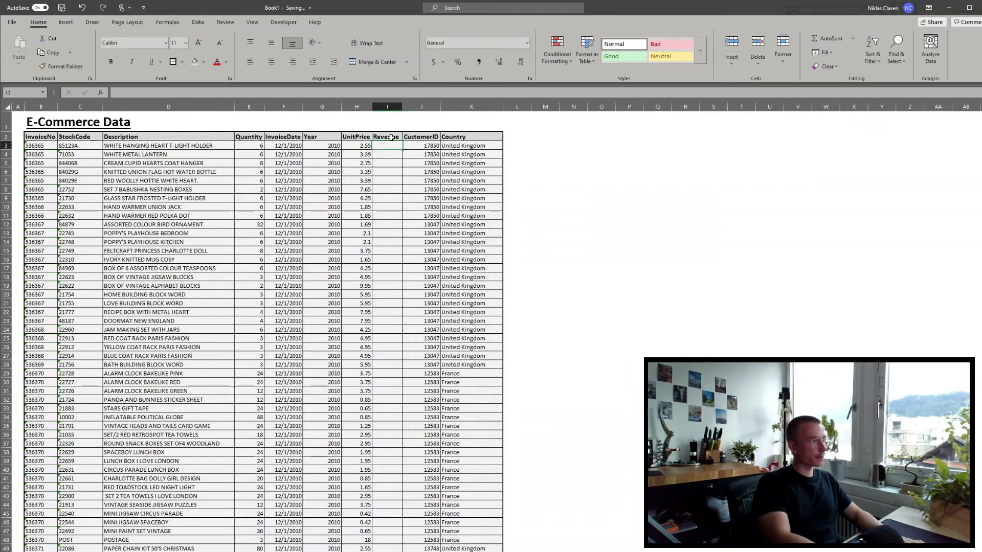
# Calculate revenue in I3 as quantity times unit price with =E3*H3 and fill the formula down the whole column
pyautogui.write('=')
pyautogui.click(255, 146)
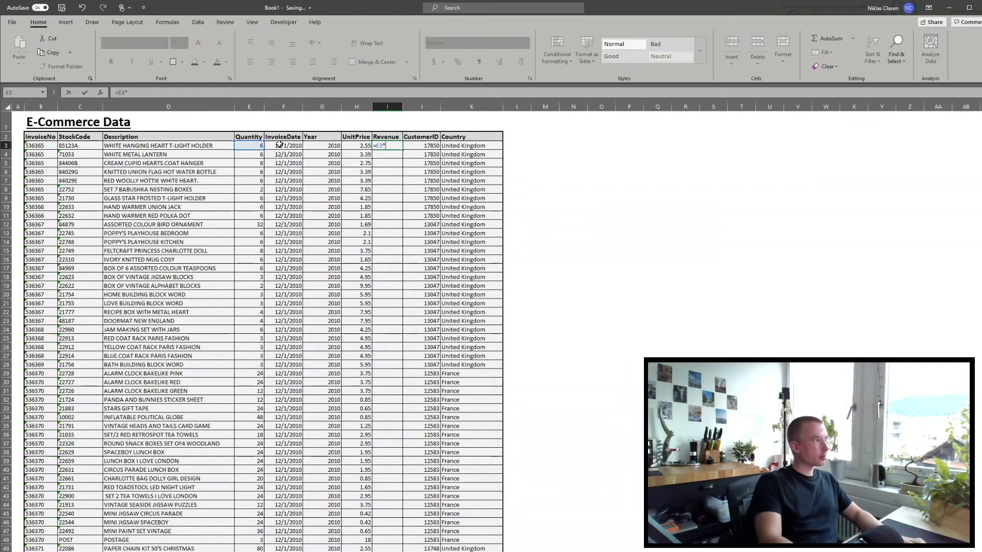
pyautogui.write('*')
pyautogui.click(349, 145)
pyautogui.press('Return')
pyautogui.click(392, 145)
pyautogui.doubleClick(403, 149)
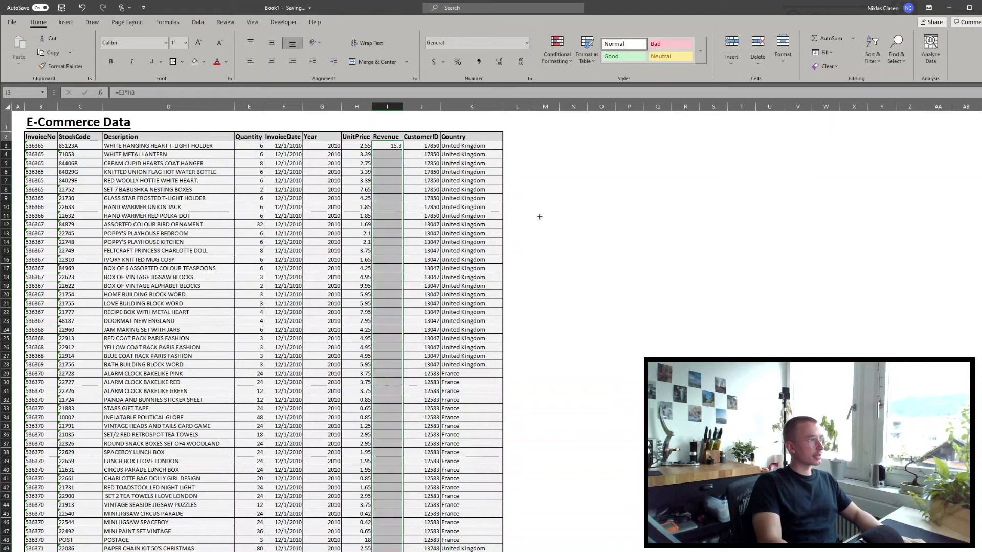
pyautogui.click(219, 234)
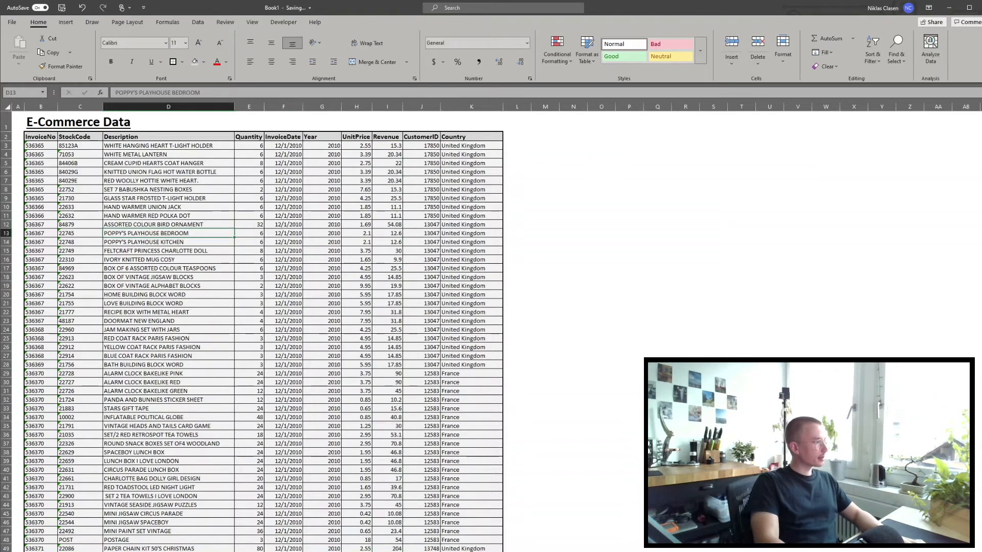
# Start a SUMIF in C7 of the analysis sheet with the Year data $G$3:$G$541911 on Data_Cleaned as its absolute range
pyautogui.hotkey('ctrl', 'pagedown')
pyautogui.click(116, 179)
pyautogui.write('=')
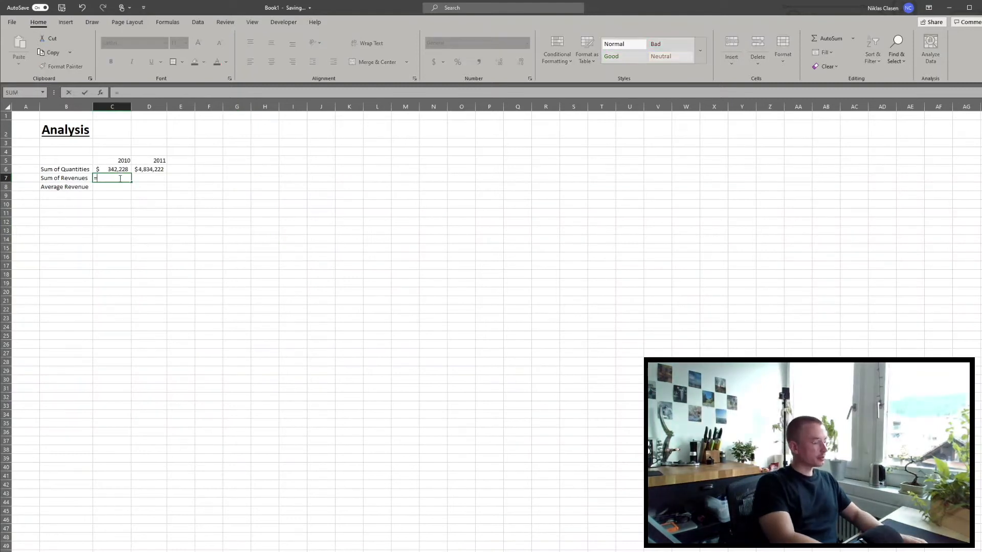
pyautogui.write('sumif')
pyautogui.press('Tab')
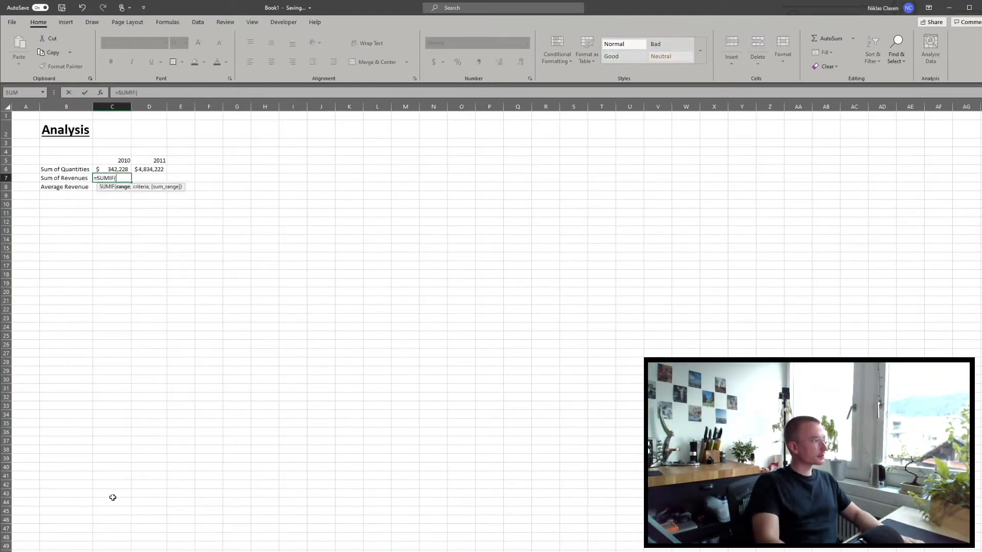
pyautogui.hotkey('ctrl', 'pageup')
pyautogui.click(386, 148)
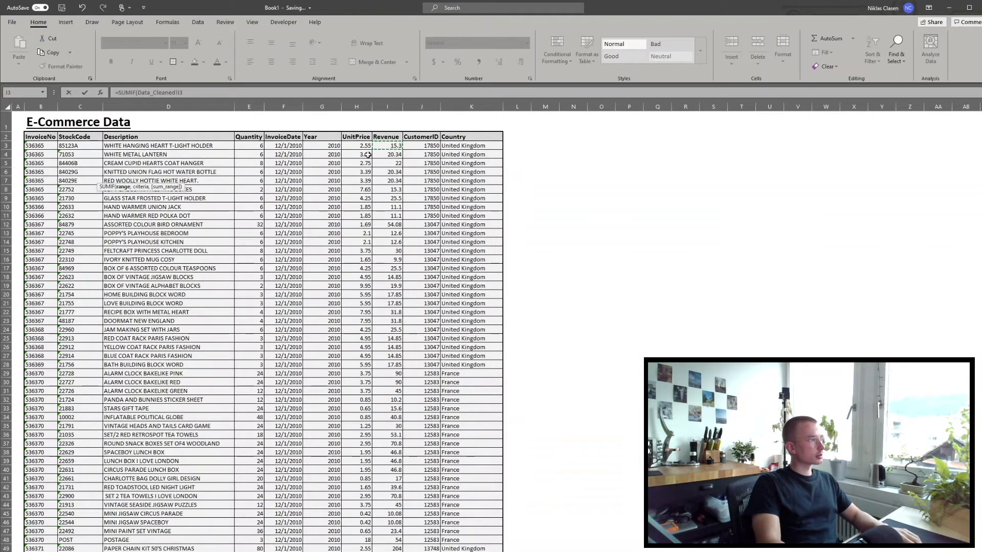
pyautogui.click(322, 146)
pyautogui.hotkey('ctrl', 'shift', 'Down')
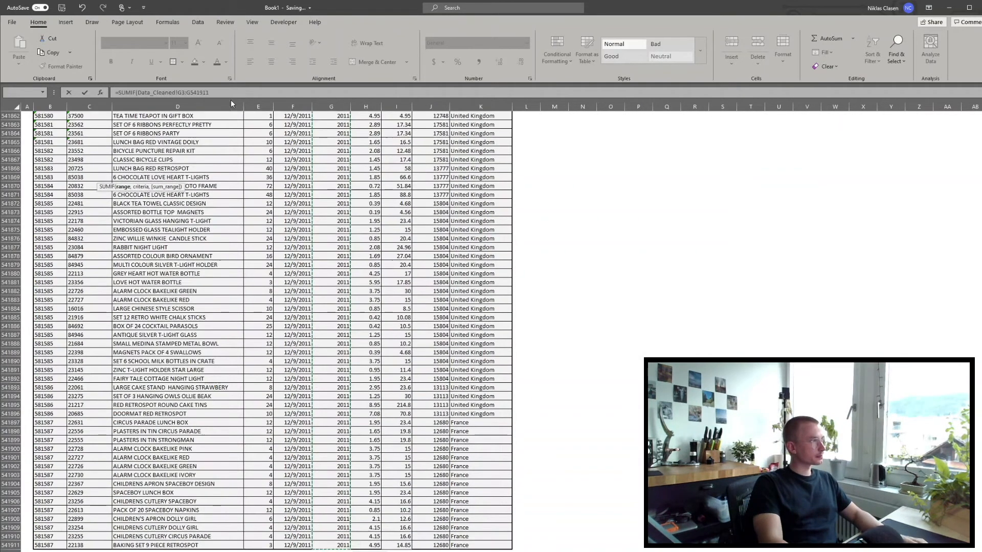
pyautogui.moveTo(208, 93); pyautogui.dragTo(139, 93)
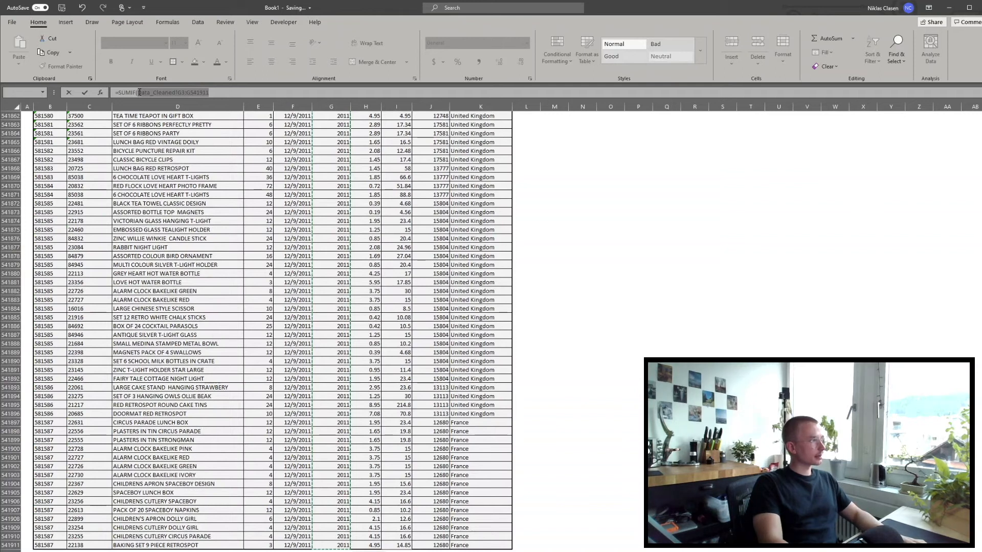
pyautogui.press('F4')
pyautogui.write(',')
# Set the criterion of the C7 SUMIF to the 2010 header as the absolute reference $C$5
pyautogui.click(127, 160)
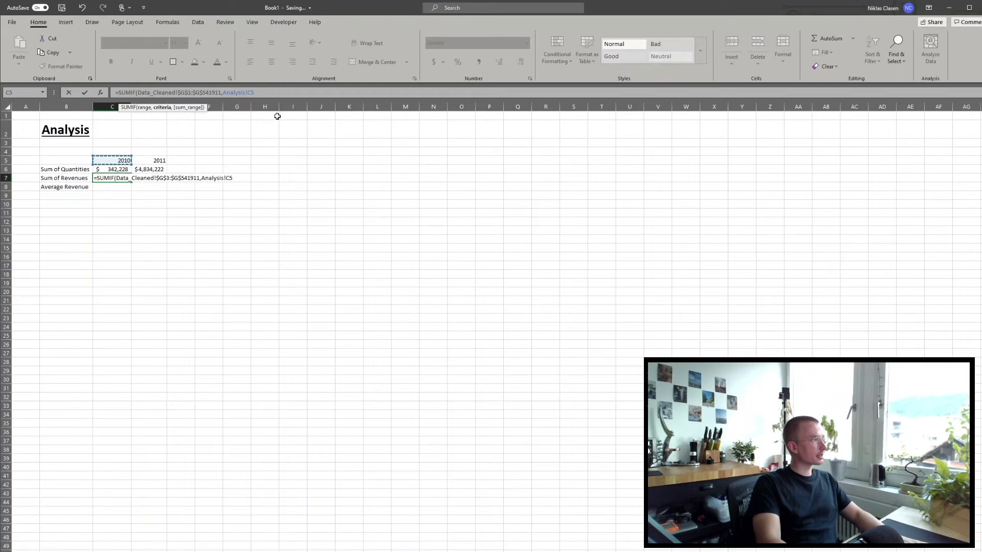
pyautogui.press('F4')
pyautogui.write(',')
# Complete the C7 SUMIF with the Revenue data $I$3:$I$541911 on Data_Cleaned as its absolute sum range
pyautogui.click(168, 551)
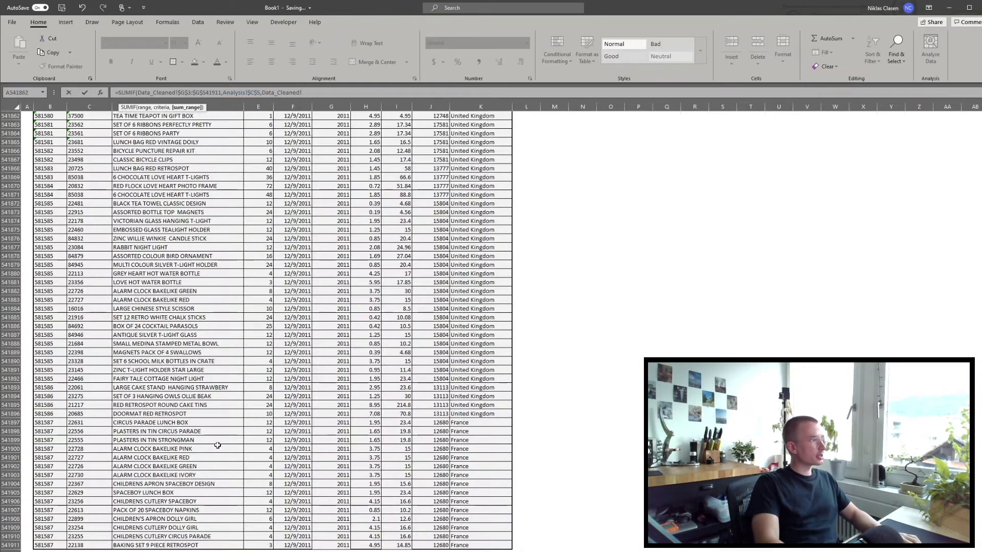
pyautogui.click(404, 318)
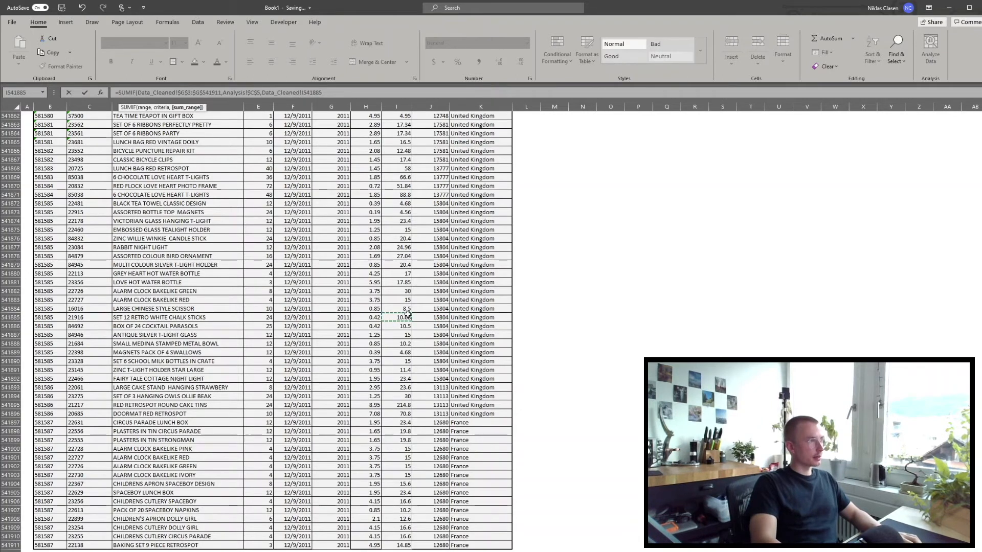
pyautogui.hotkey('ctrl', 'Up')
pyautogui.press('Down')
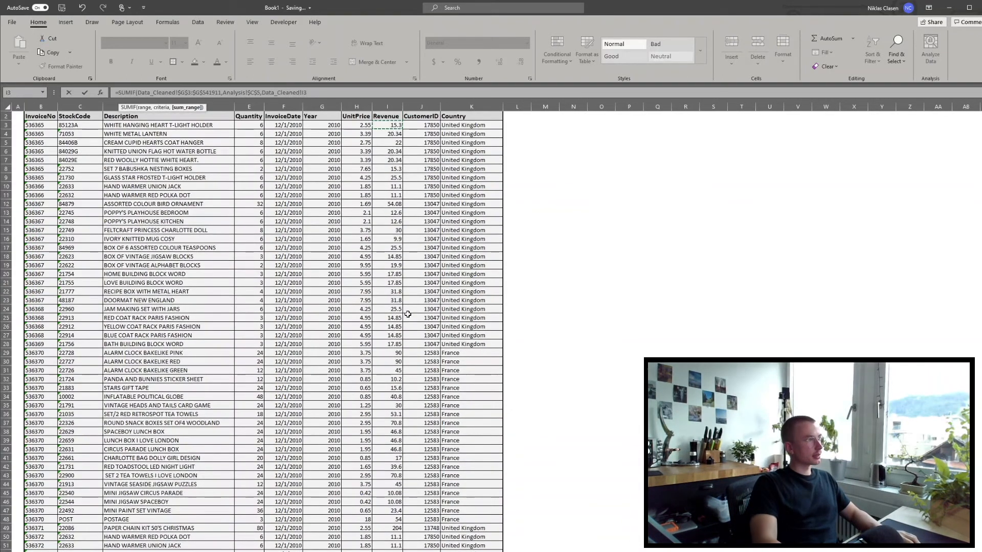
pyautogui.hotkey('ctrl', 'shift', 'Down')
pyautogui.press('F4')
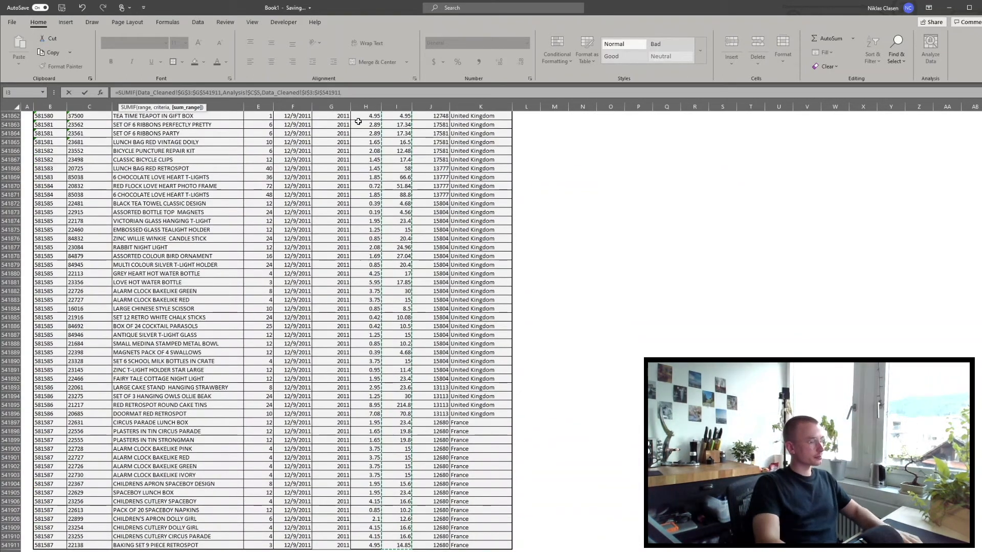
pyautogui.press('Return')
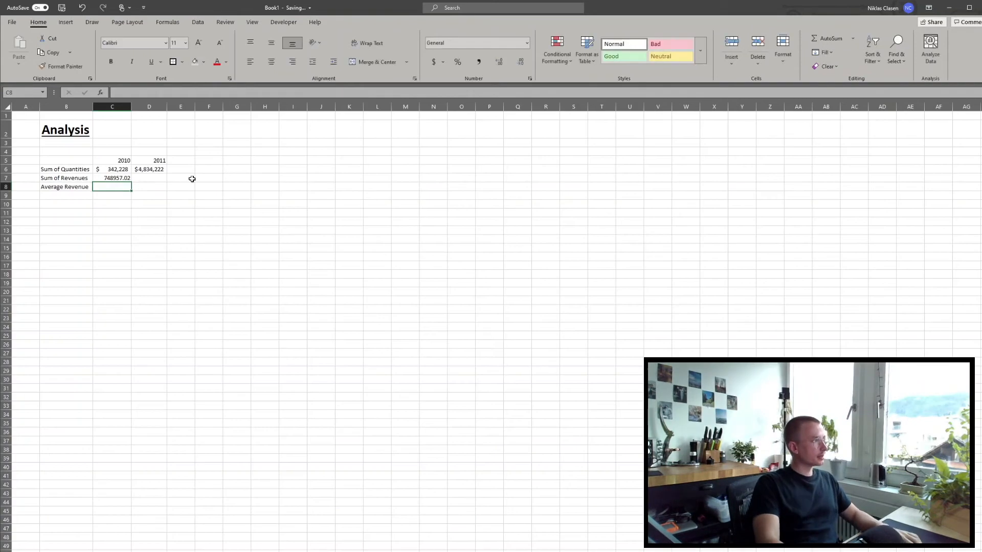
# Copy the revenue SUMIF from C7 to D7 and change its criterion to the 2011 header $D$5
pyautogui.press('Up')
pyautogui.hotkey('ctrl', 'c')
pyautogui.press('Right')
pyautogui.hotkey('ctrl', 'v')
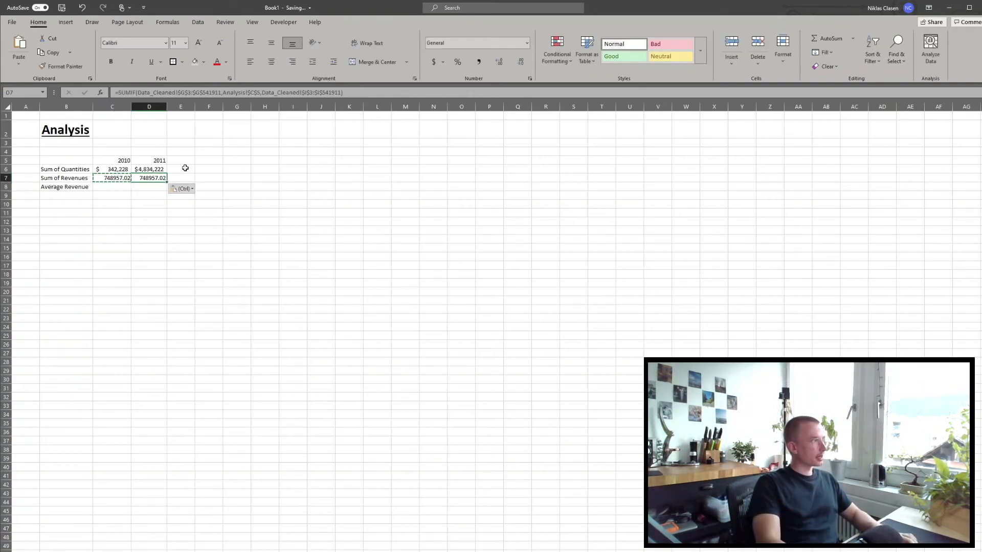
pyautogui.doubleClick(148, 178)
pyautogui.moveTo(131, 161); pyautogui.dragTo(148, 159)
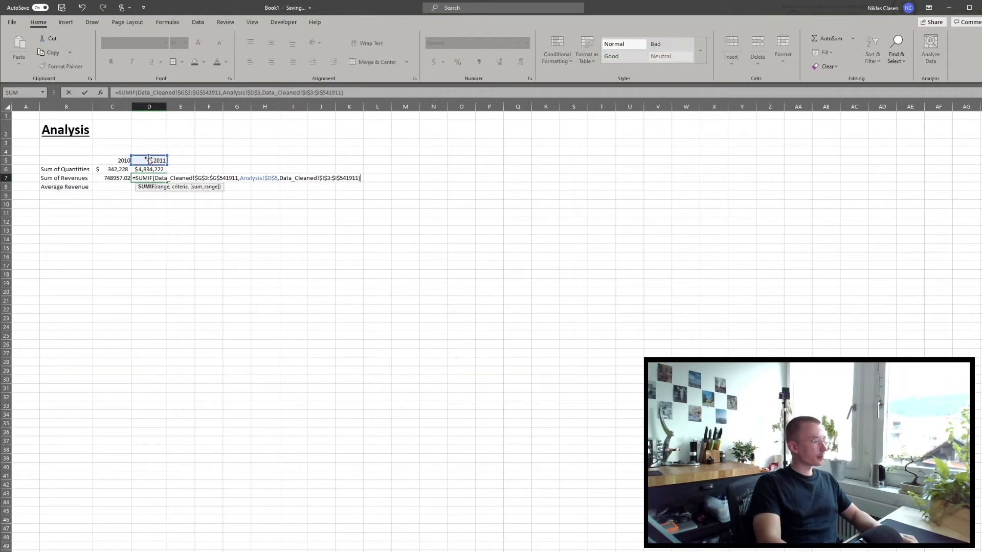
pyautogui.press('Return')
# Format the revenue sums in C7:D7 as dollar accounting values without decimals
pyautogui.press('Up')
pyautogui.hotkey('shift', 'Left')
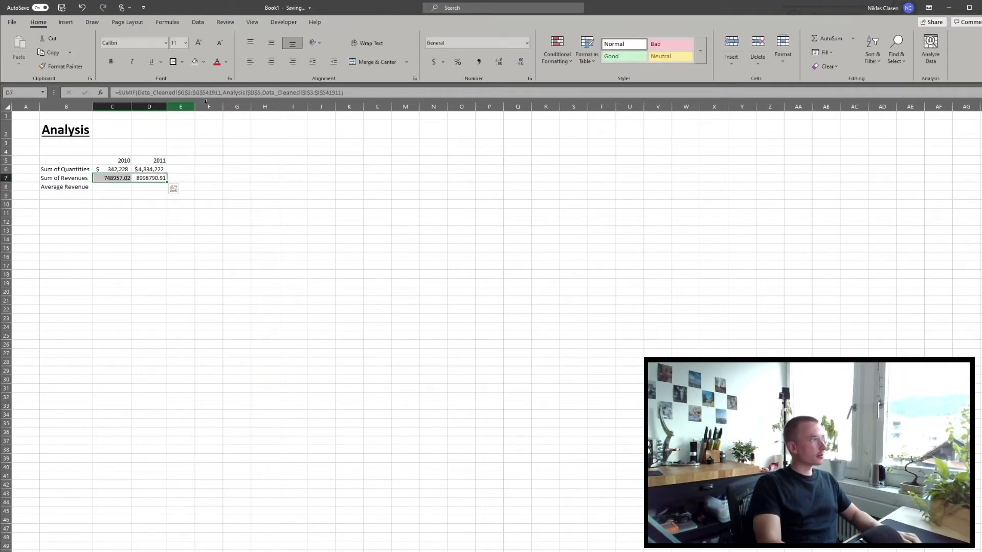
pyautogui.click(433, 62)
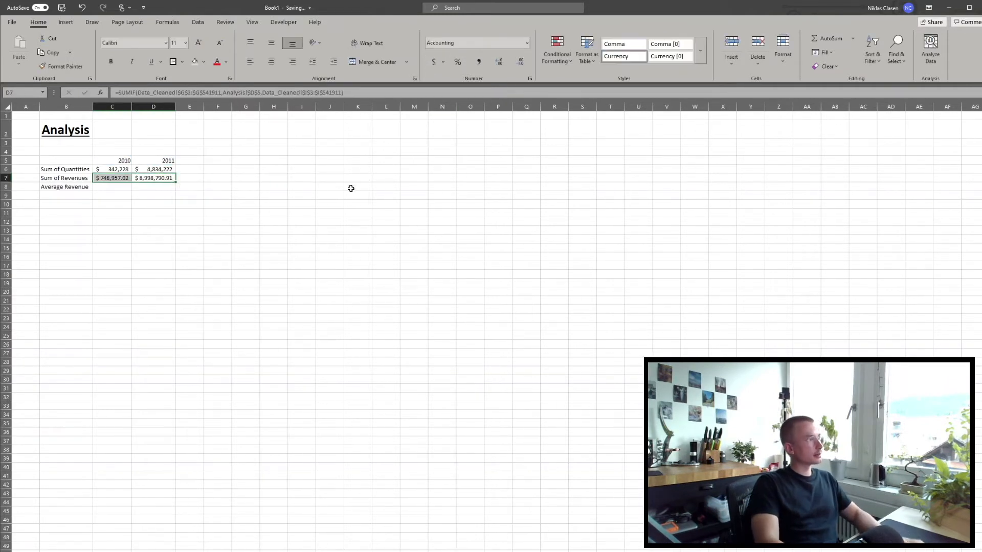
pyautogui.click(520, 62)
pyautogui.click(520, 62)
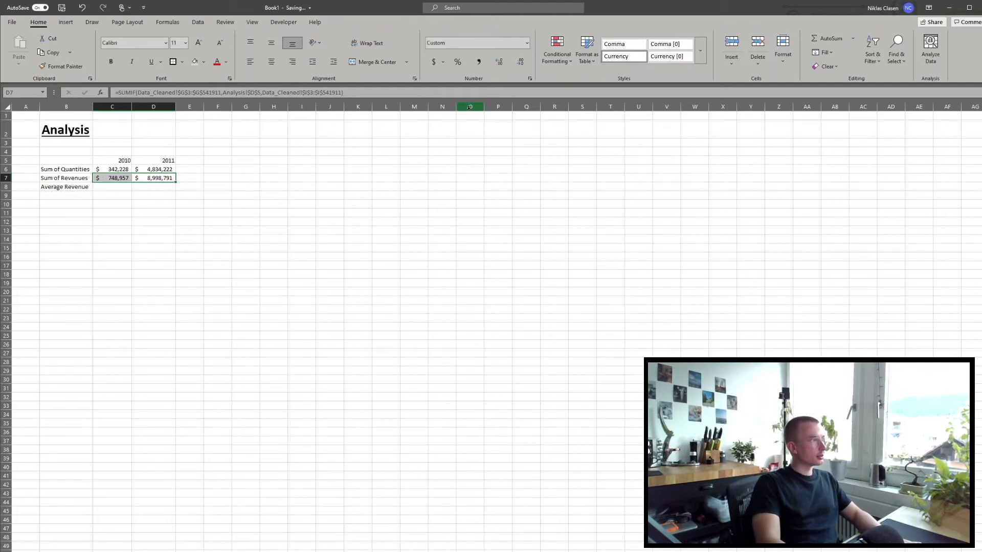
pyautogui.click(330, 186)
# Start an AVERAGEIF in C8 with the Year data $G$3:$G$541911 on Data_Cleaned as its absolute range
pyautogui.click(123, 180)
pyautogui.click(128, 185)
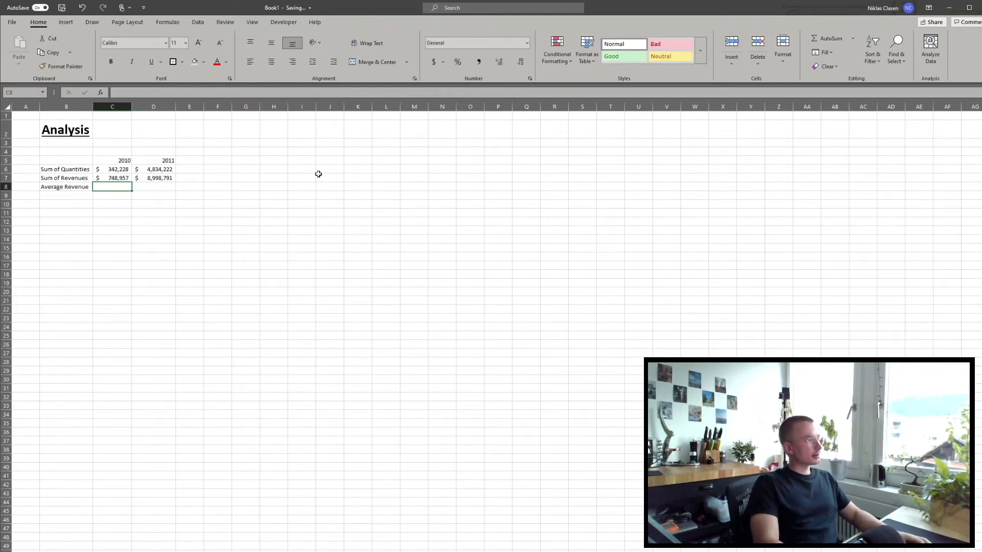
pyautogui.write('=')
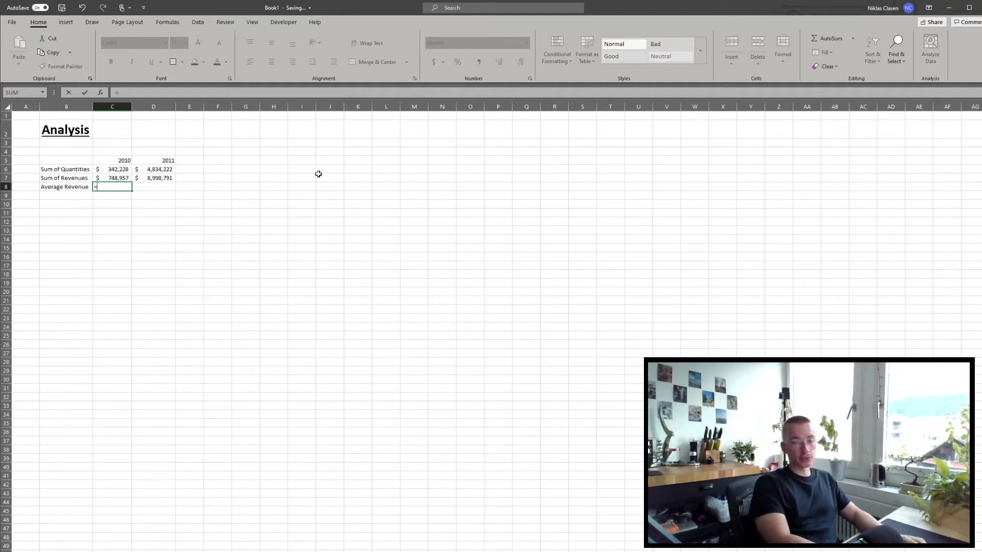
pyautogui.write('aver')
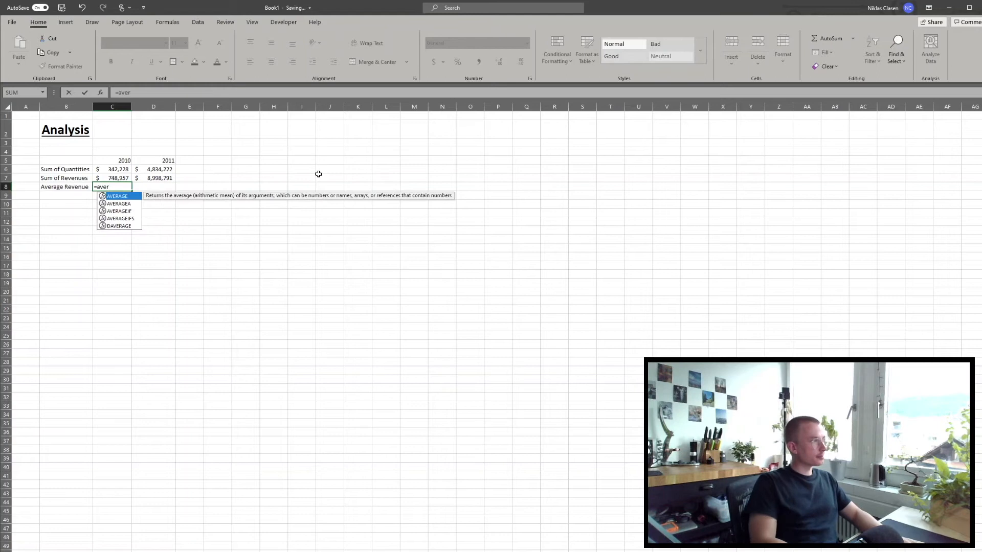
pyautogui.press('Down')
pyautogui.press('Down')
pyautogui.press('Tab')
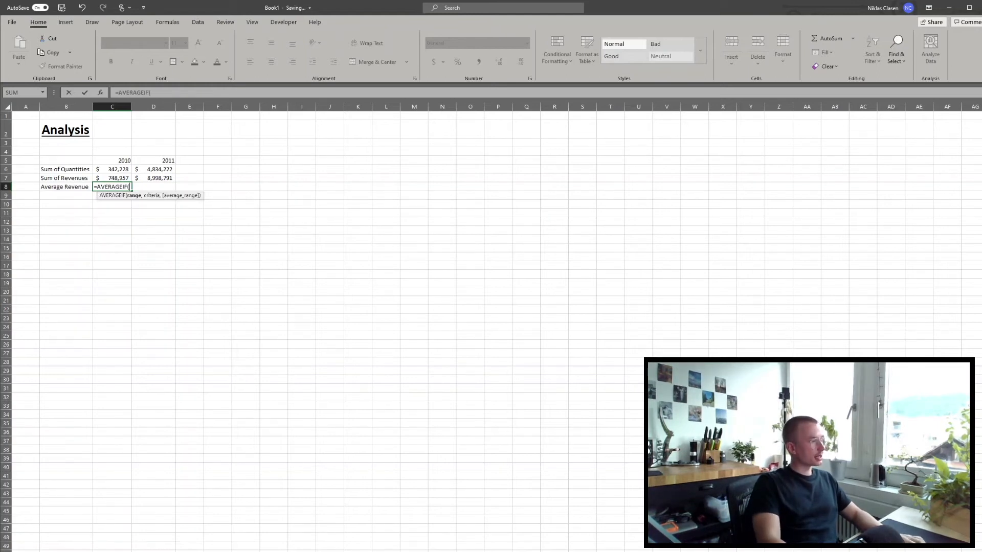
pyautogui.hotkey('ctrl', 'pageup')
pyautogui.click(327, 343)
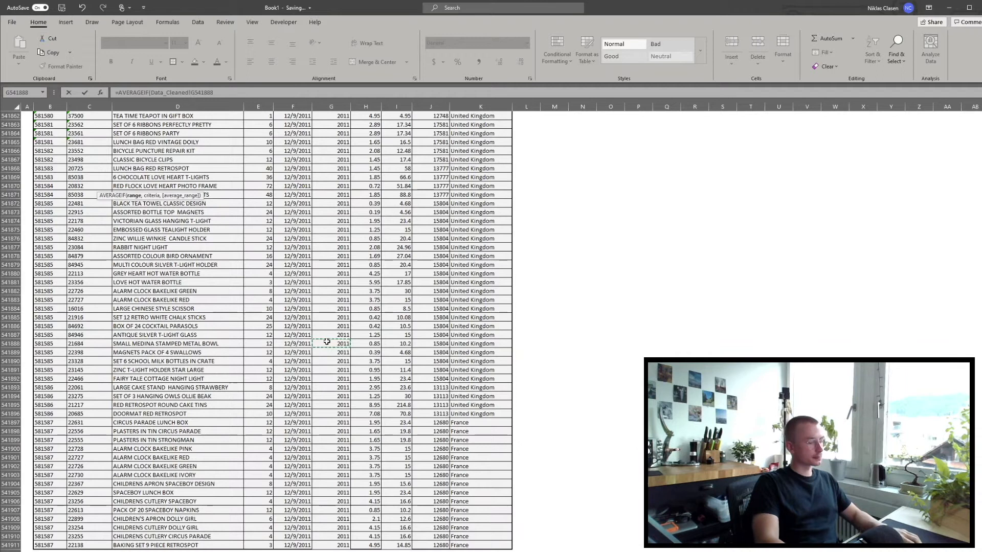
pyautogui.hotkey('ctrl', 'shift', 'Up')
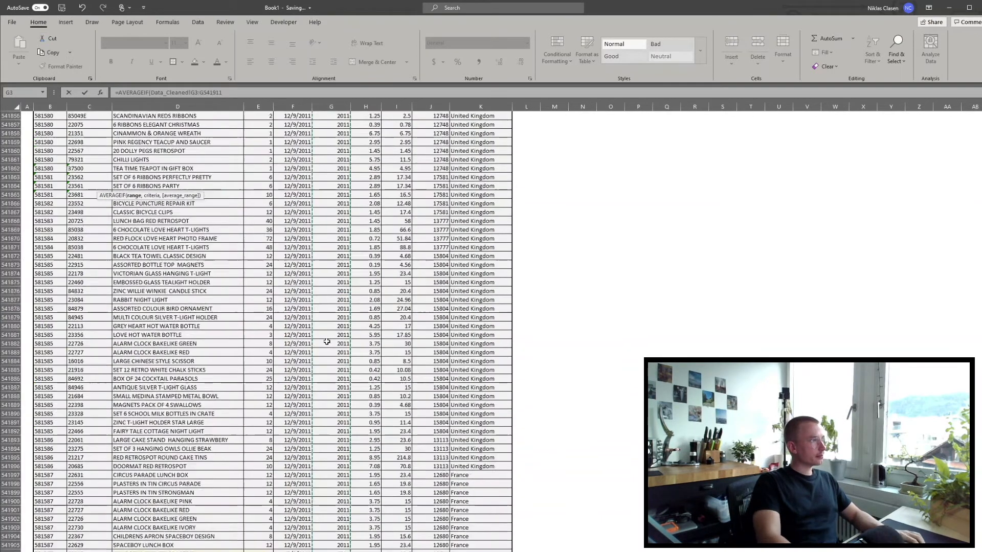
pyautogui.hotkey('ctrl', 'shift', 'Down')
pyautogui.moveTo(151, 93); pyautogui.dragTo(227, 95)
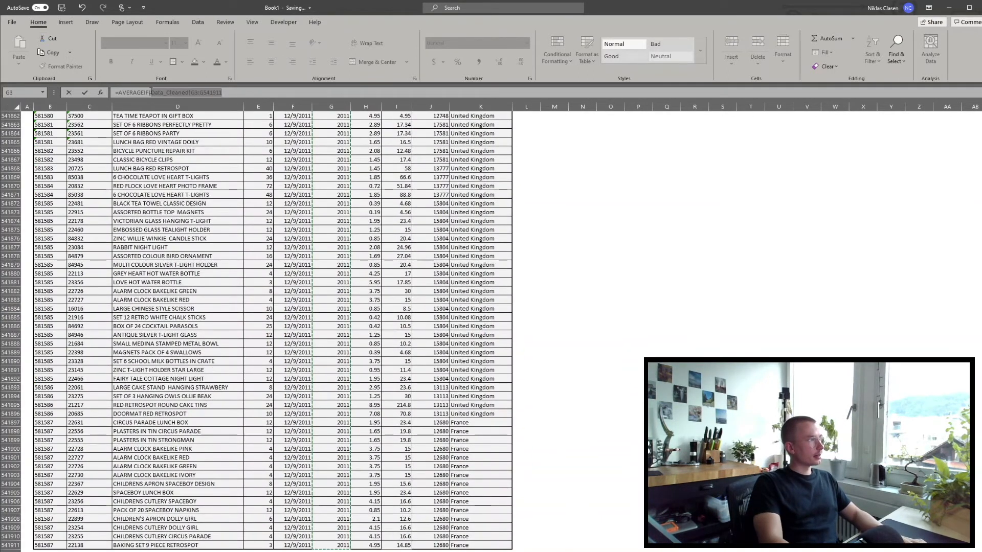
pyautogui.press('F4')
pyautogui.write(',')
# Complete the C8 AVERAGEIF with the 2010 header $C$5 as criterion and Data_Cleaned revenues $I$3:$I$541911 as average range
pyautogui.click(124, 159)
pyautogui.press('F4')
pyautogui.write(',')
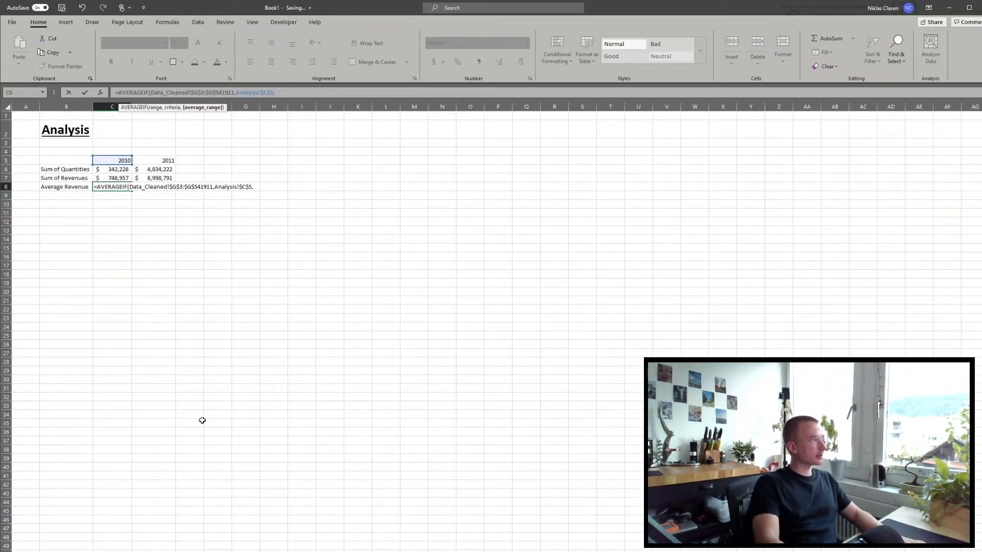
pyautogui.hotkey('ctrl', 'pageup')
pyautogui.click(407, 335)
pyautogui.hotkey('ctrl', 'Up')
pyautogui.press('Down')
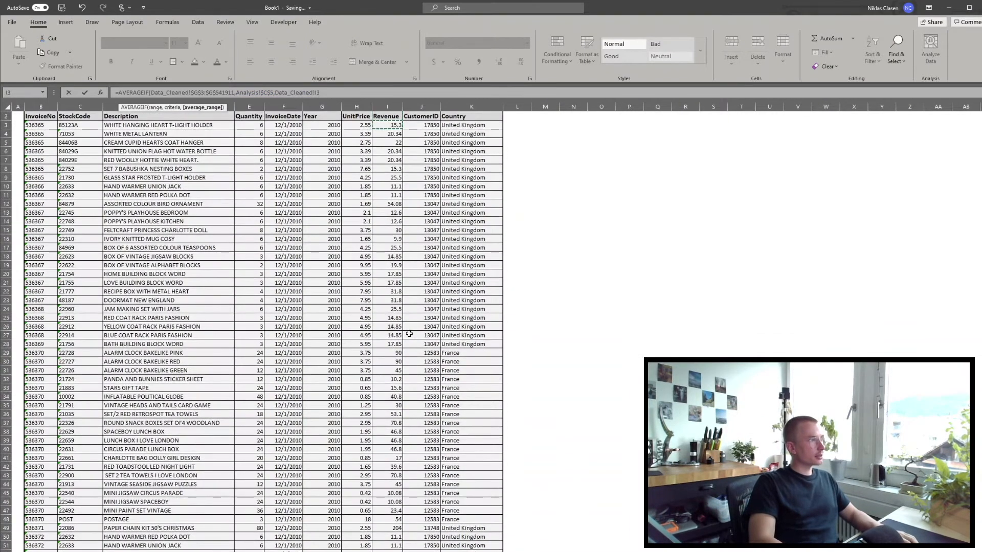
pyautogui.hotkey('ctrl', 'shift', 'Down')
pyautogui.press('F4')
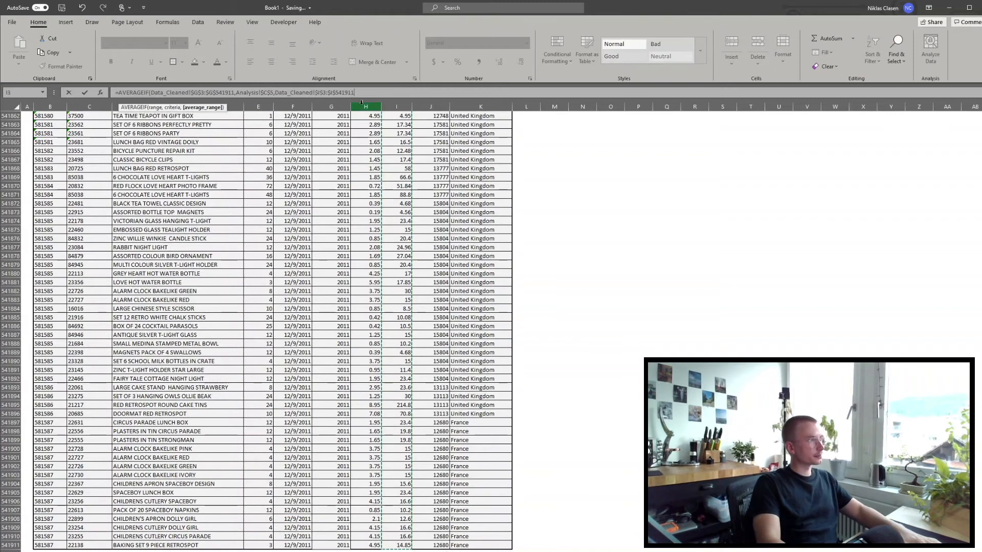
pyautogui.press('Return')
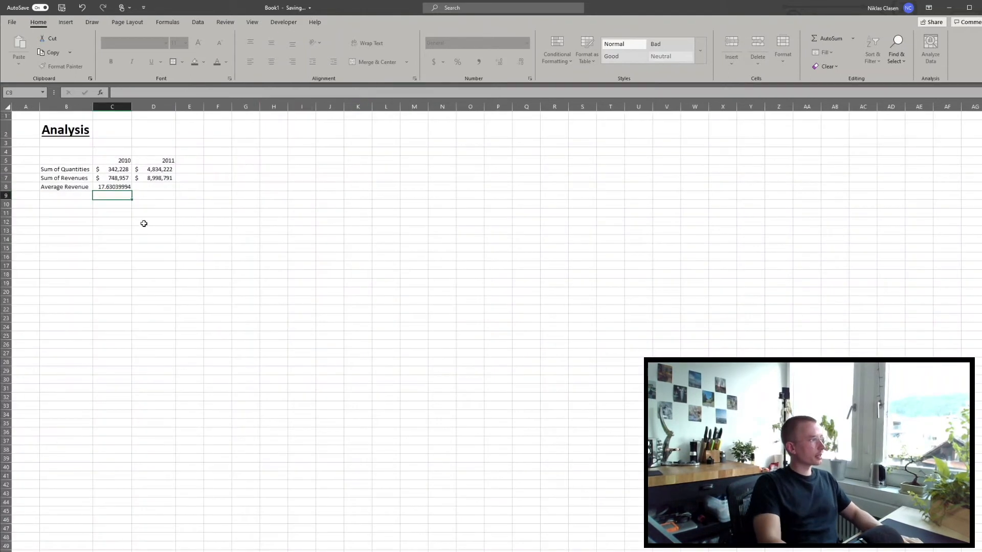
# Copy the AVERAGEIF from C8 to D8 and change its criterion to the 2011 header in D5
pyautogui.click(143, 221)
pyautogui.click(110, 184)
pyautogui.hotkey('ctrl', 'c')
pyautogui.click(169, 189)
pyautogui.hotkey('ctrl', 'v')
pyautogui.doubleClick(150, 187)
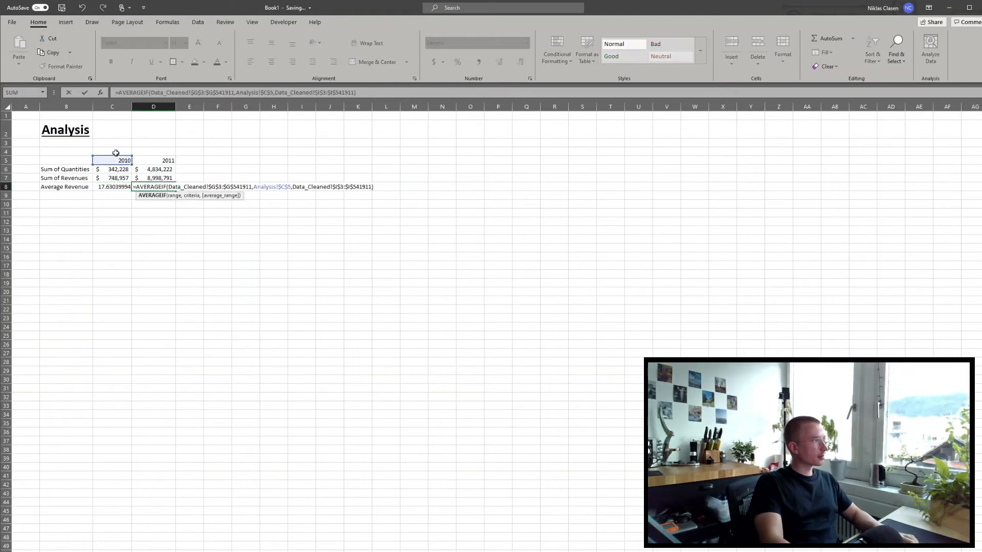
pyautogui.click(141, 161)
pyautogui.press('Return')
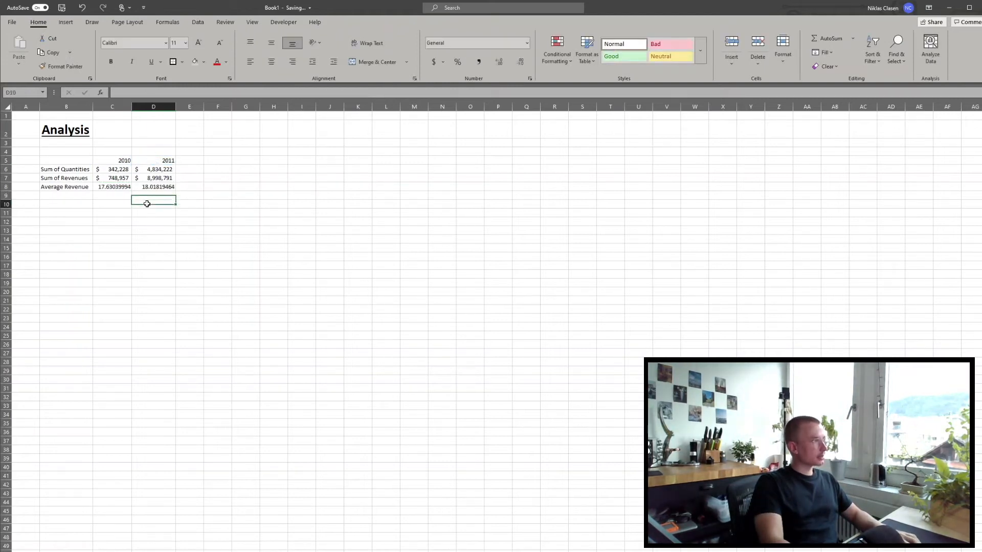
# Format the average revenues in C8:D8 as dollar accounting values
pyautogui.click(123, 185)
pyautogui.moveTo(122, 185); pyautogui.dragTo(156, 187)
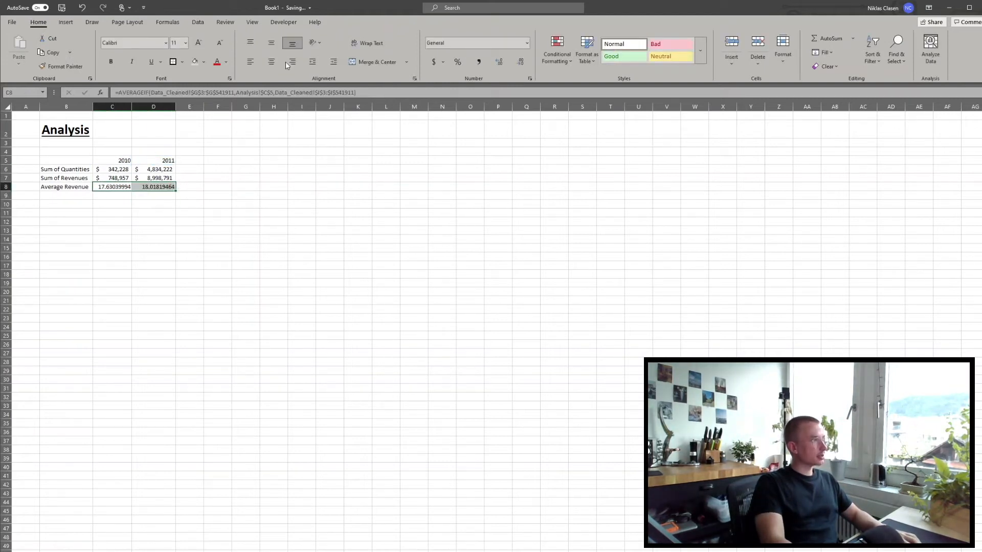
pyautogui.click(434, 62)
pyautogui.click(345, 187)
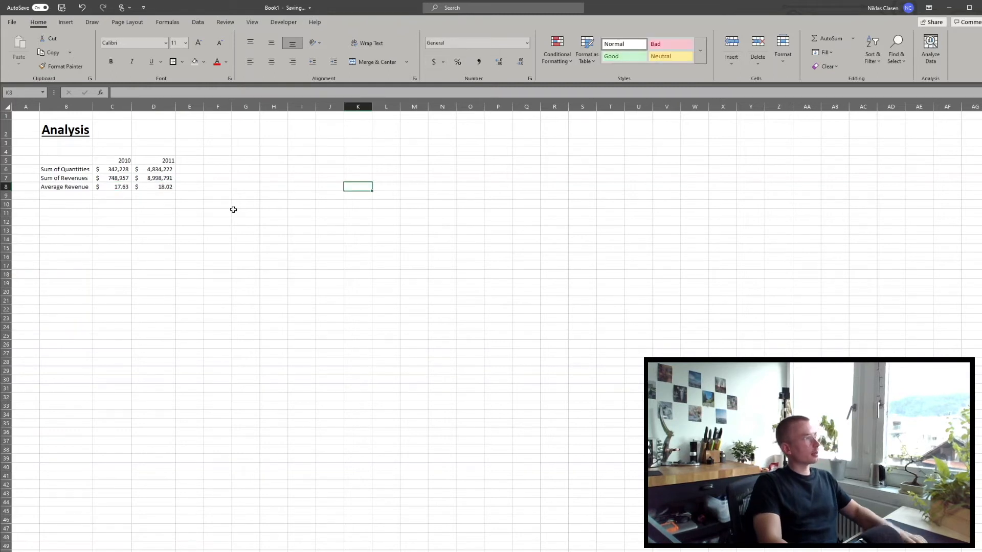
# Enter the header YoY in cell E5, beside the 2011 column
pyautogui.moveTo(214, 221); pyautogui.dragTo(215, 212)
pyautogui.click(76, 162)
pyautogui.click(217, 223)
pyautogui.click(184, 160)
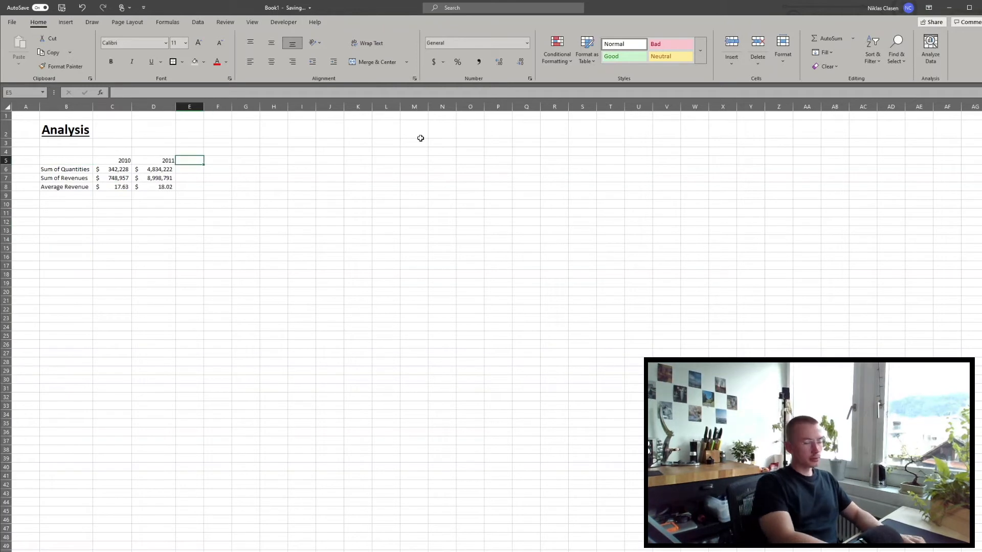
pyautogui.write('YoY')
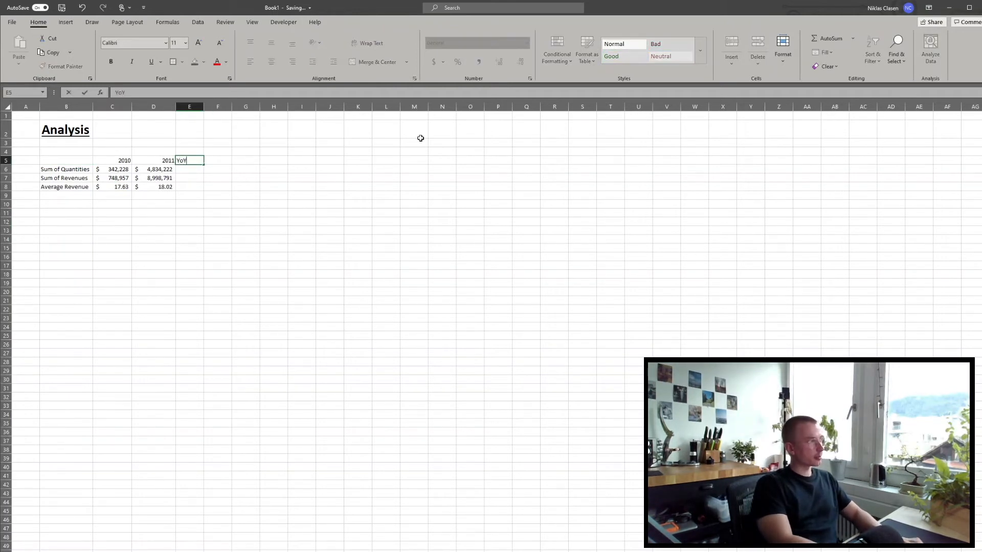
pyautogui.press('Return')
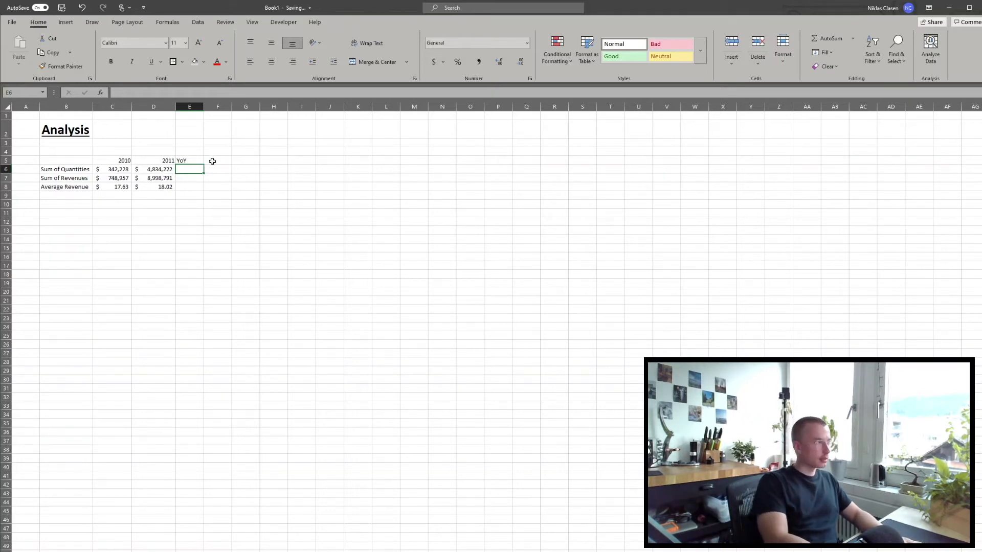
pyautogui.write('=')
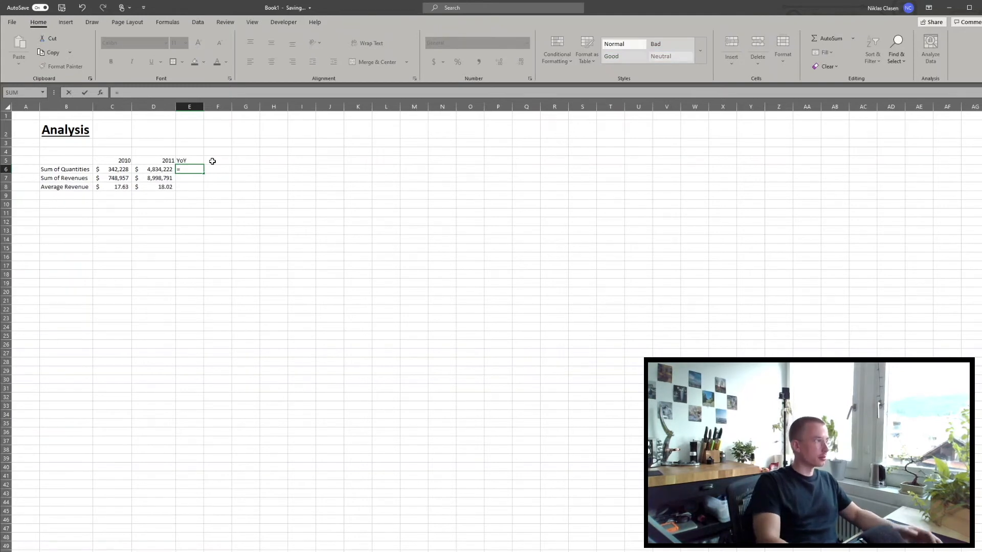
pyautogui.write('()')
pyautogui.press('Return')
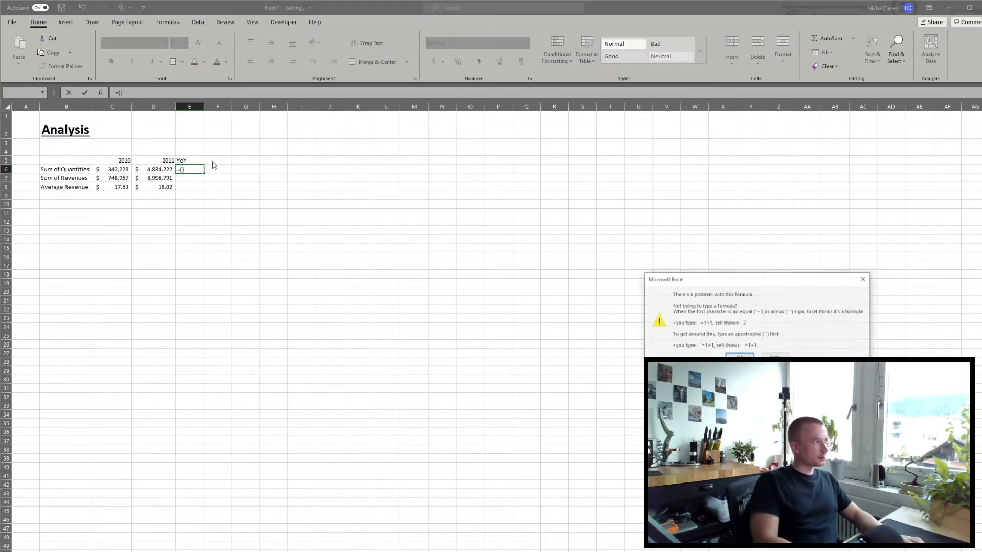
pyautogui.press('Return')
pyautogui.click(279, 203)
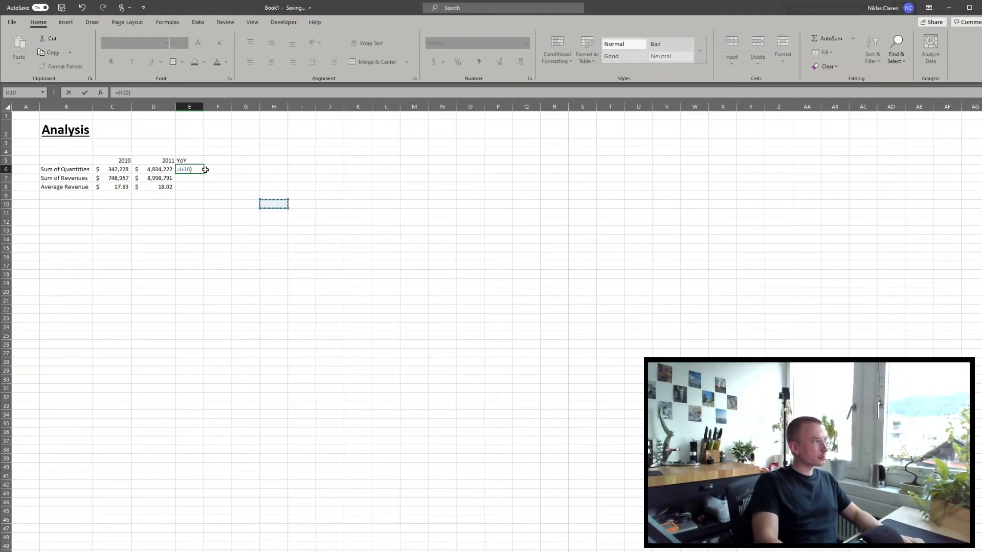
pyautogui.press('Escape')
# Enter the quantity comparison formula =(C6-D6)/D6 in cell E6 under the YoY header
pyautogui.write('=(')
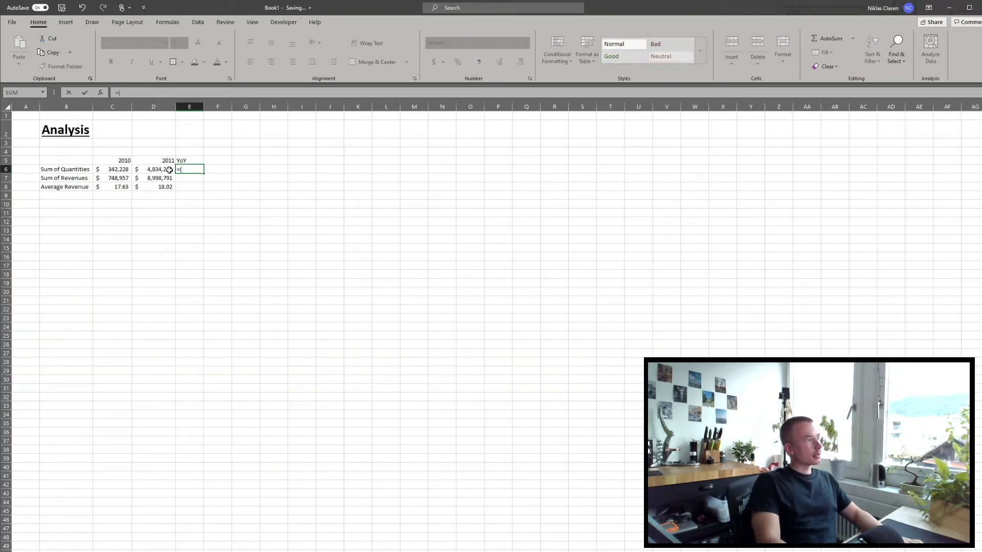
pyautogui.click(119, 169)
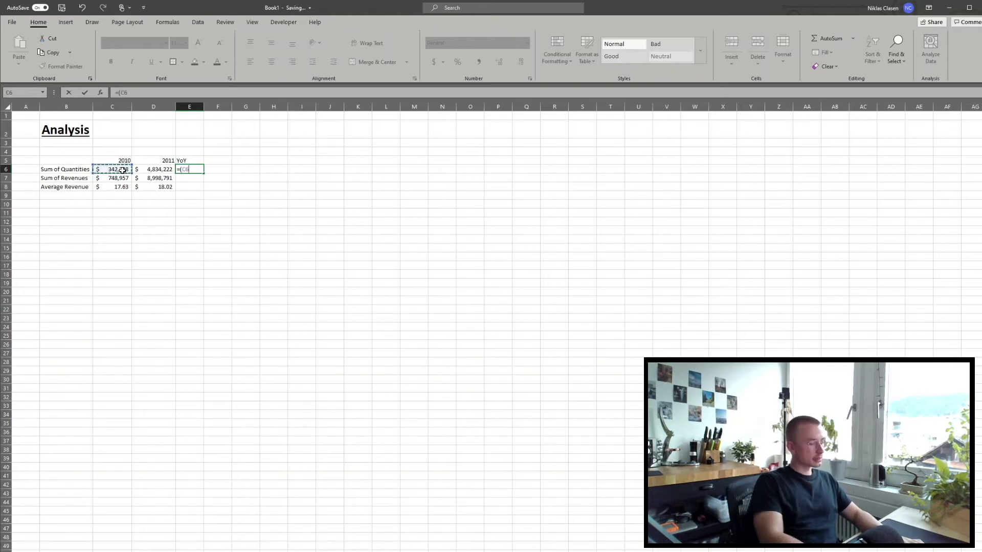
pyautogui.write('-')
pyautogui.click(143, 169)
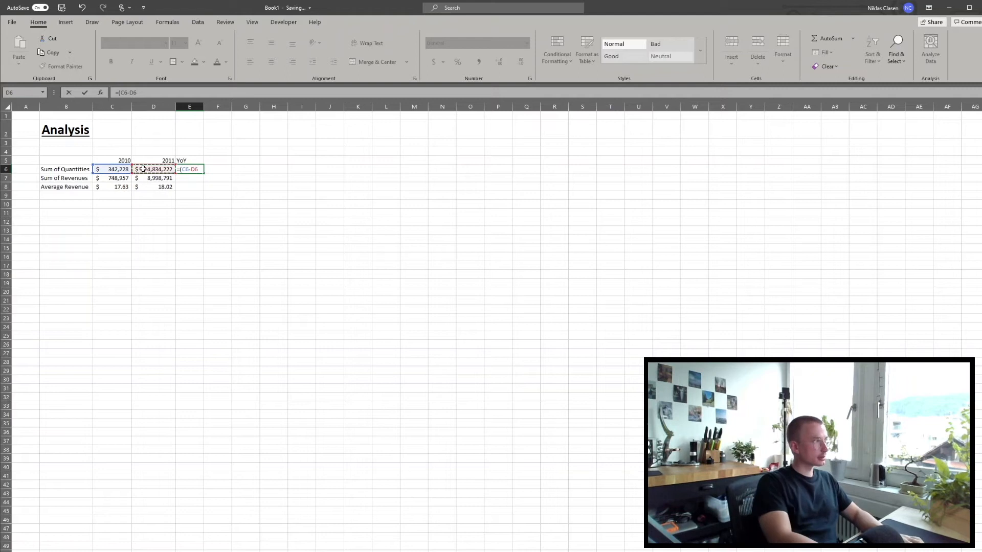
pyautogui.write(')/')
pyautogui.click(143, 169)
pyautogui.press('Return')
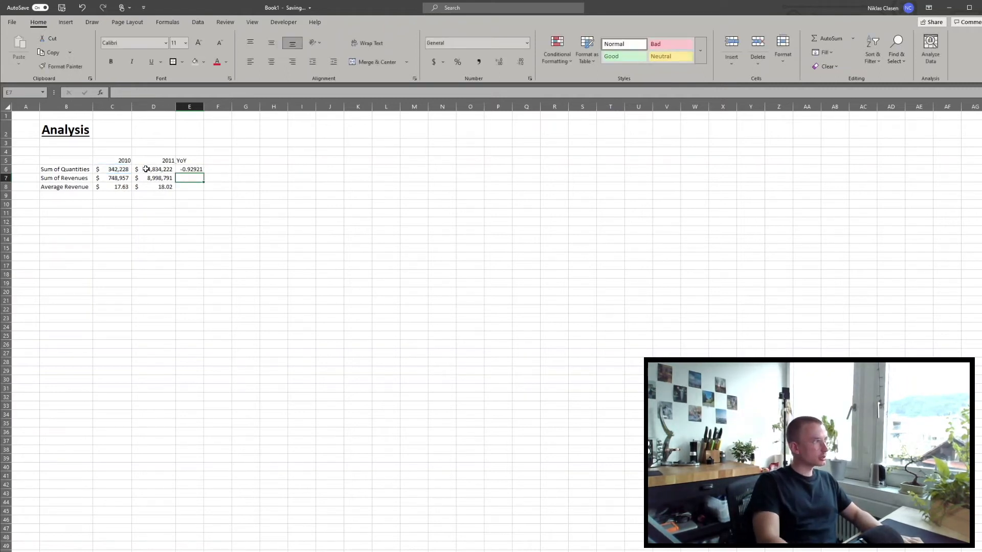
# Replace the quantity comparison formula in cell E6 with =(D6-C6)/C6
pyautogui.click(190, 170)
pyautogui.press('Delete')
pyautogui.click(207, 193)
pyautogui.click(186, 166)
pyautogui.write('=')
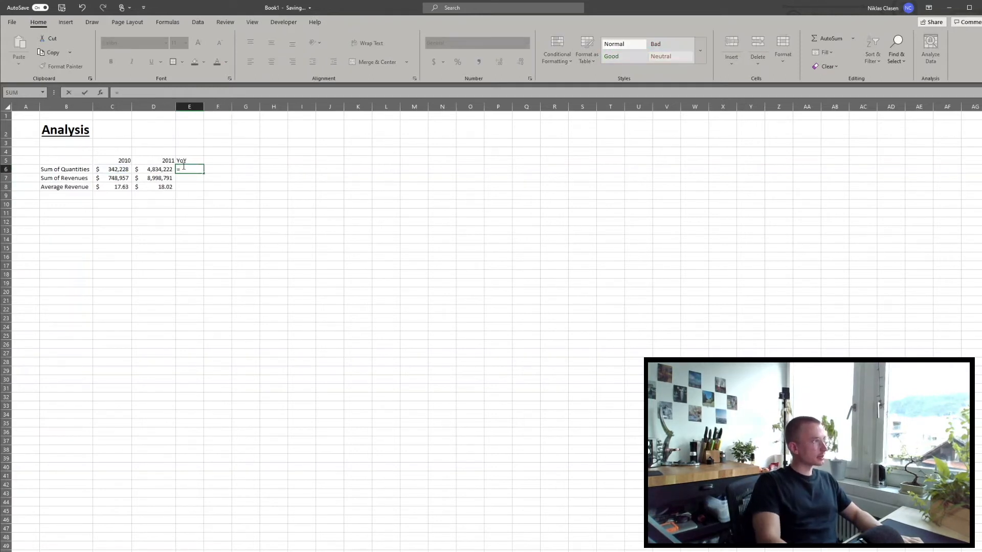
pyautogui.write('(')
pyautogui.click(157, 169)
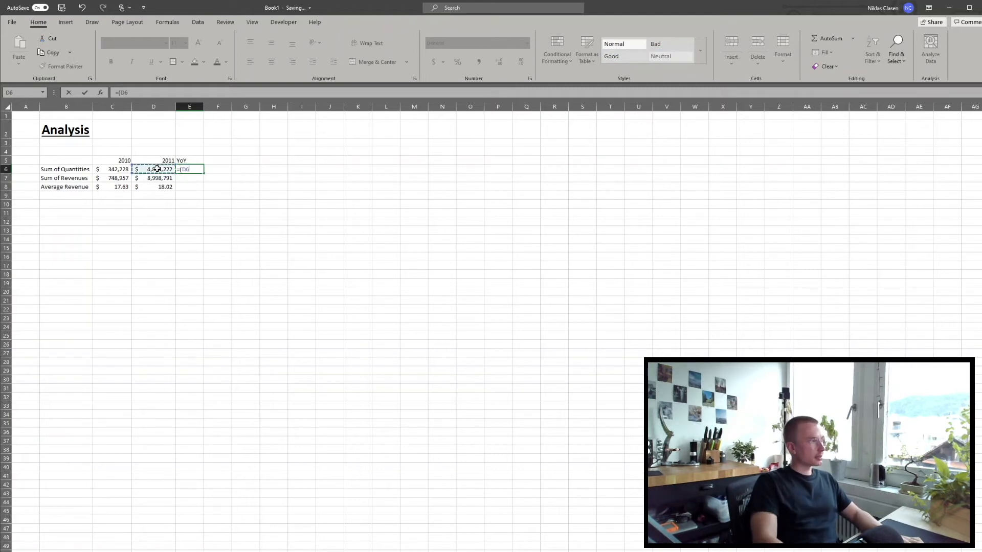
pyautogui.write('-')
pyautogui.click(120, 171)
pyautogui.write(')/')
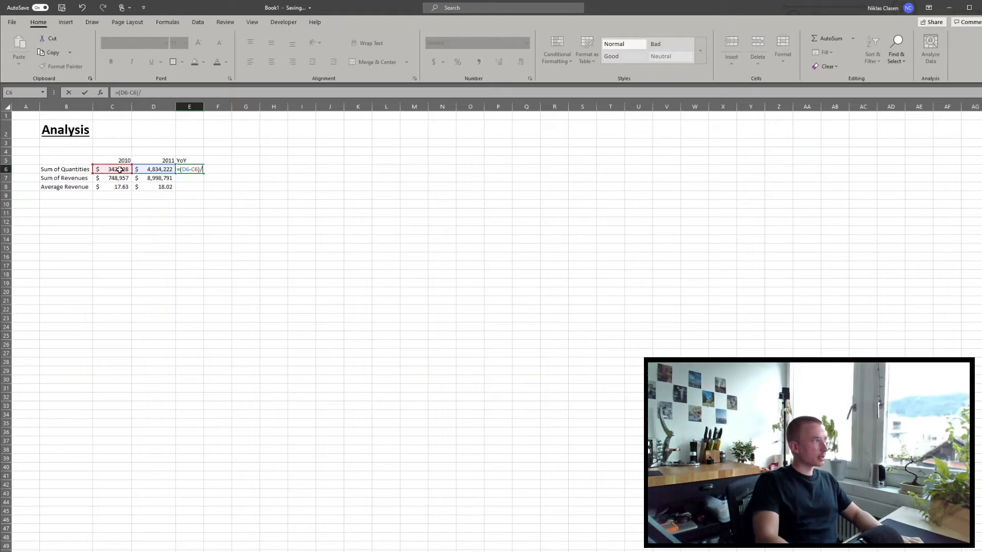
pyautogui.click(120, 170)
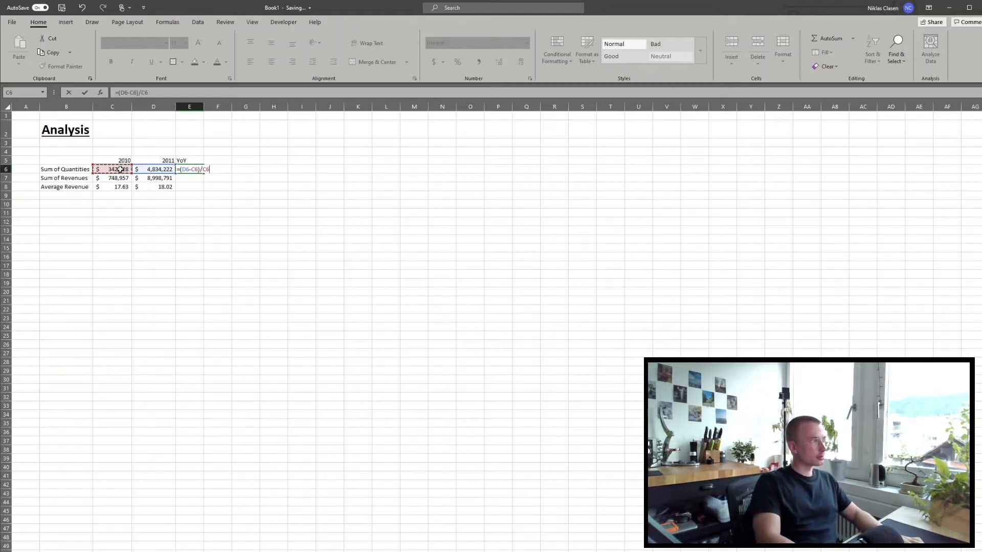
pyautogui.press('Return')
pyautogui.click(188, 169)
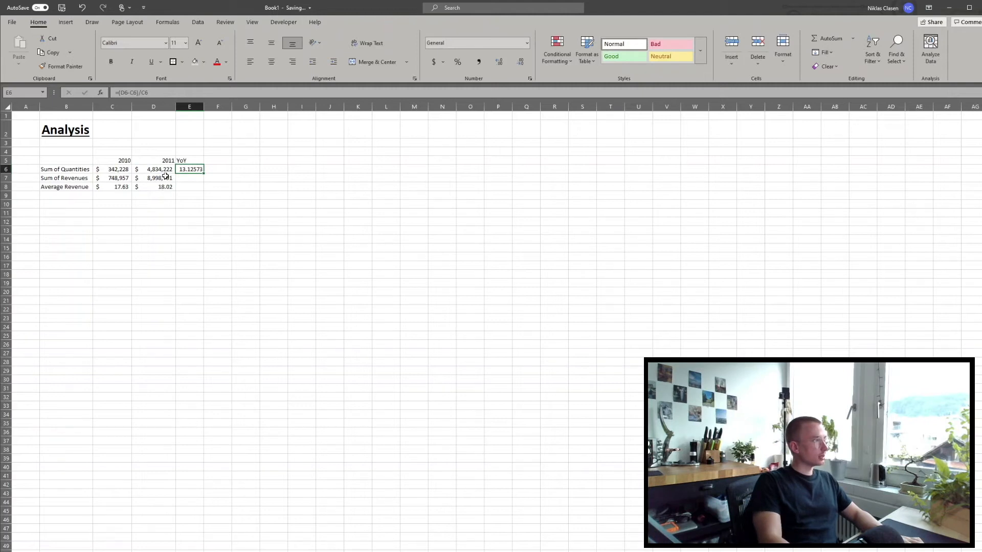
pyautogui.click(273, 204)
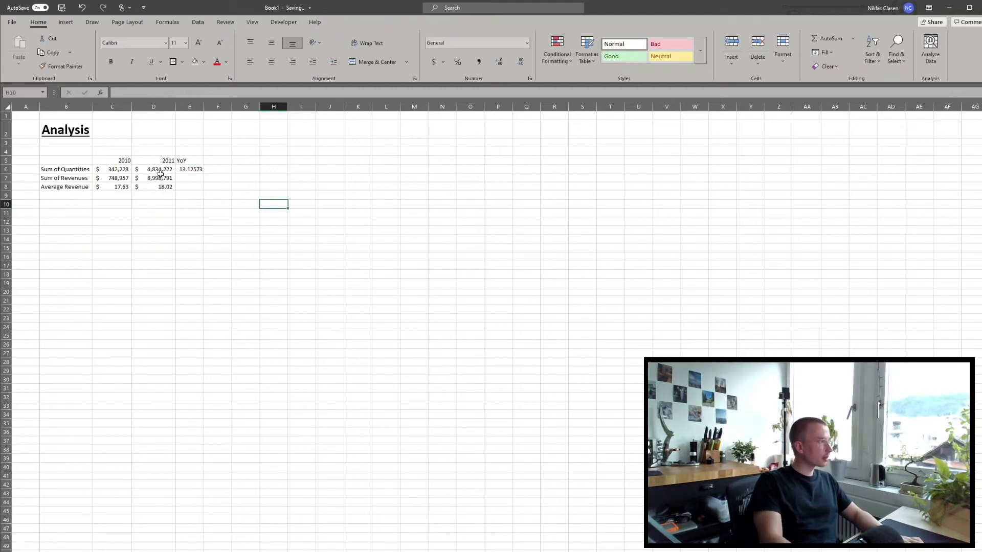
# Format the year-over-year quantity change in cell E6 as a percentage
pyautogui.click(193, 171)
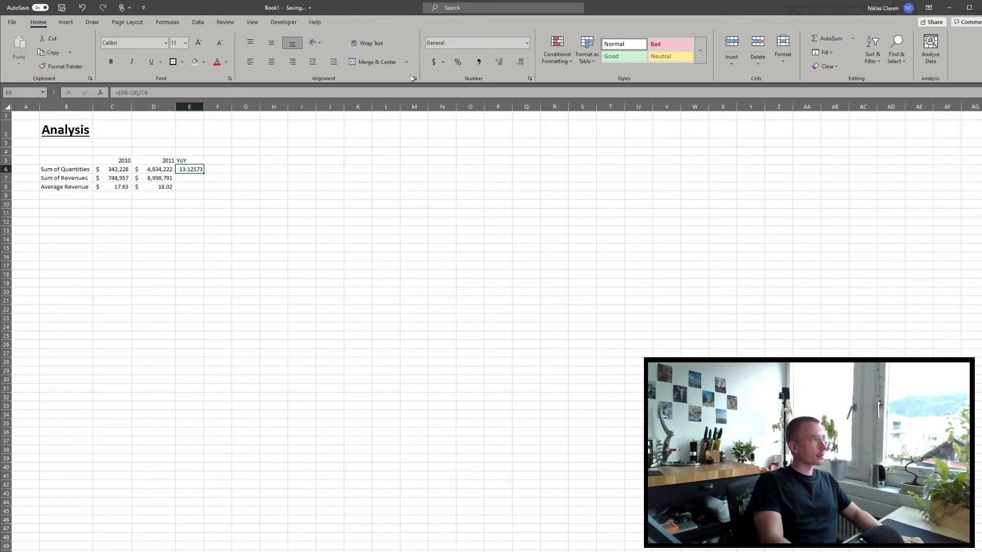
pyautogui.click(457, 61)
pyautogui.click(342, 168)
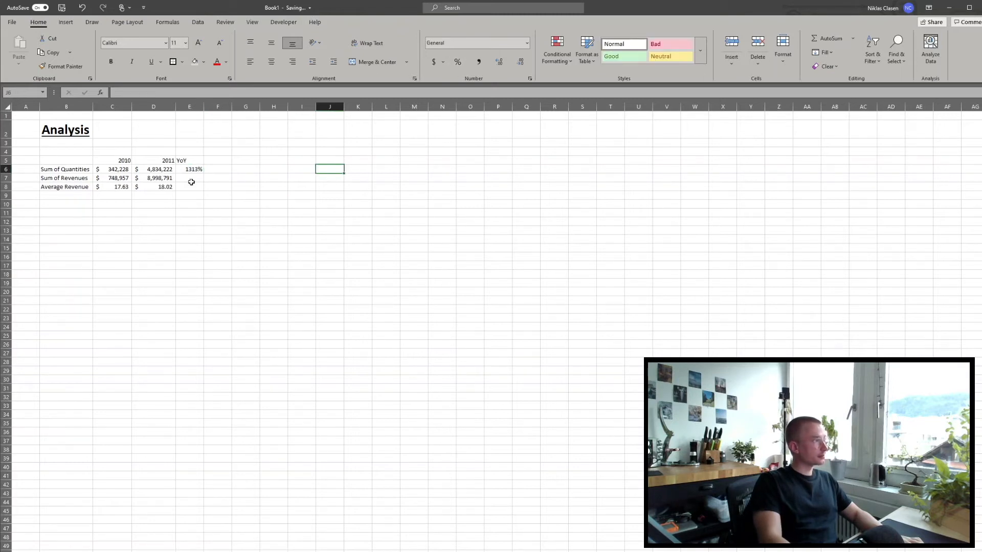
# Format the quantity sums in C6:D6 with the Number format and no decimal places
pyautogui.moveTo(128, 170); pyautogui.dragTo(163, 187)
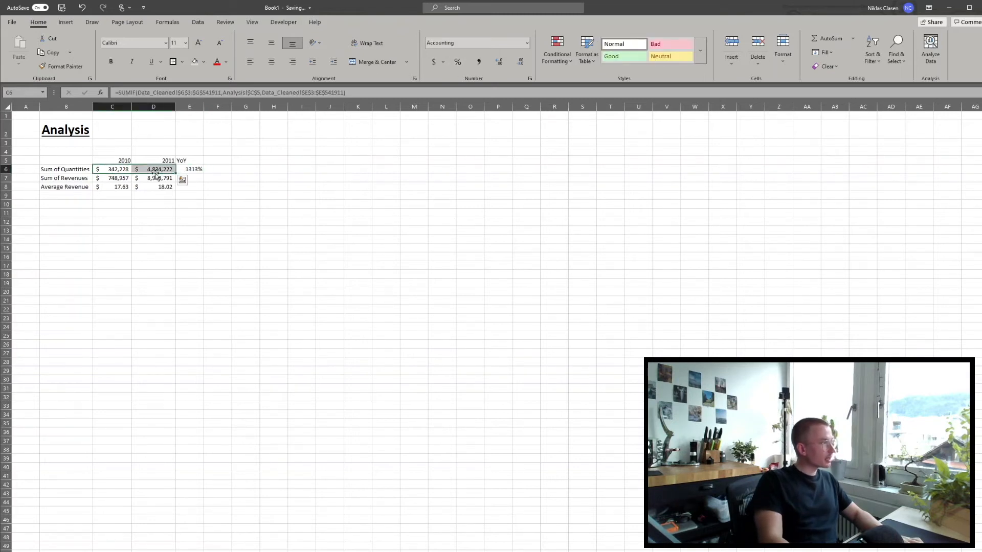
pyautogui.click(210, 203)
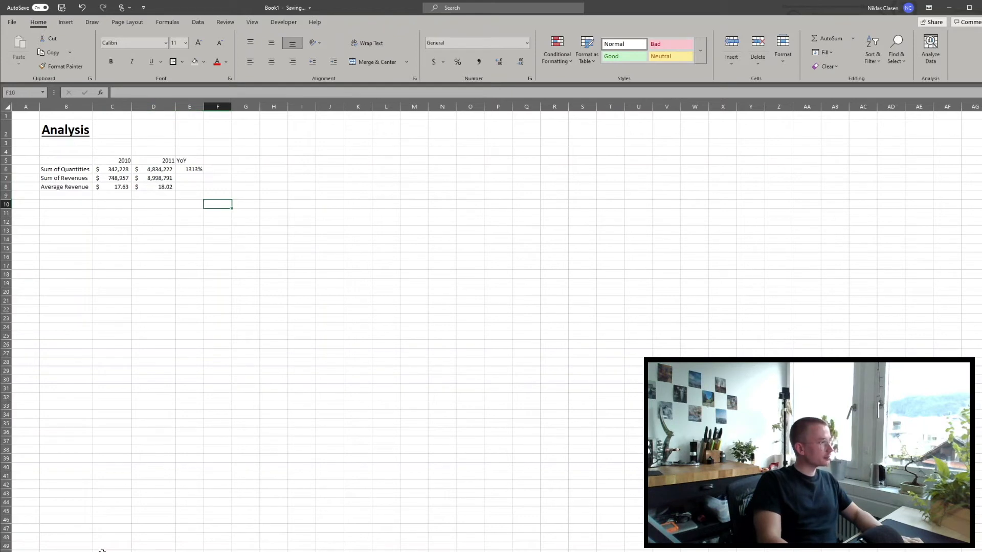
pyautogui.moveTo(112, 169); pyautogui.dragTo(153, 170)
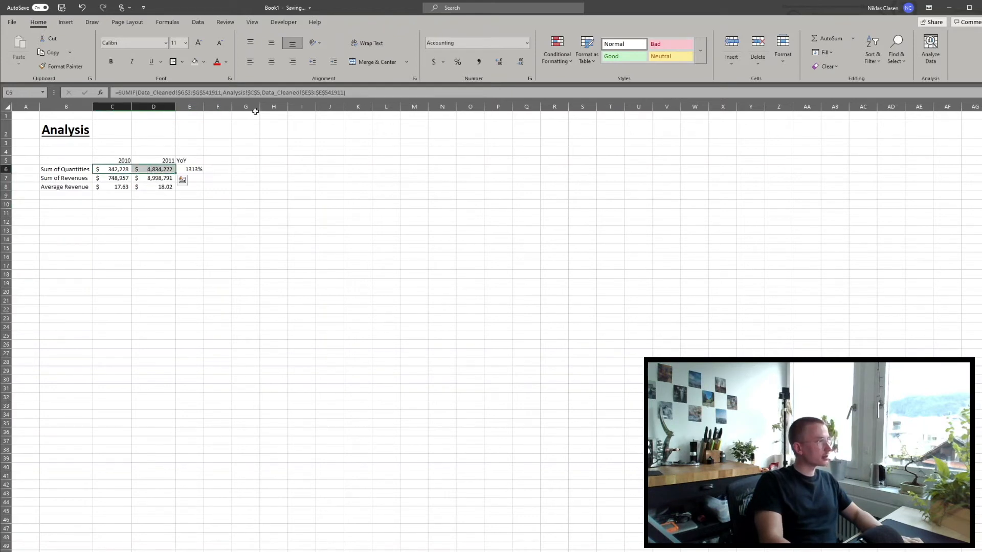
pyautogui.click(526, 43)
pyautogui.click(500, 80)
pyautogui.click(520, 62)
pyautogui.click(519, 61)
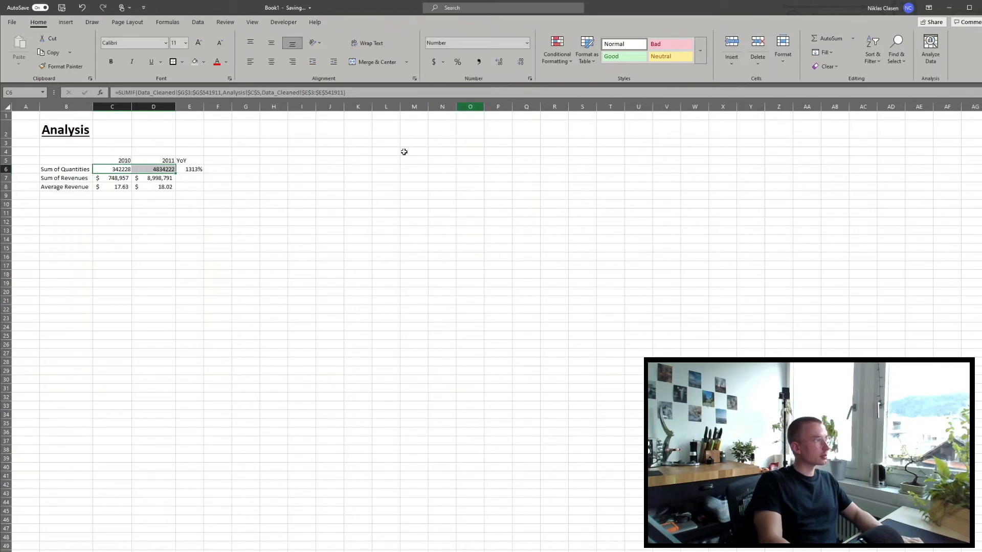
pyautogui.click(288, 230)
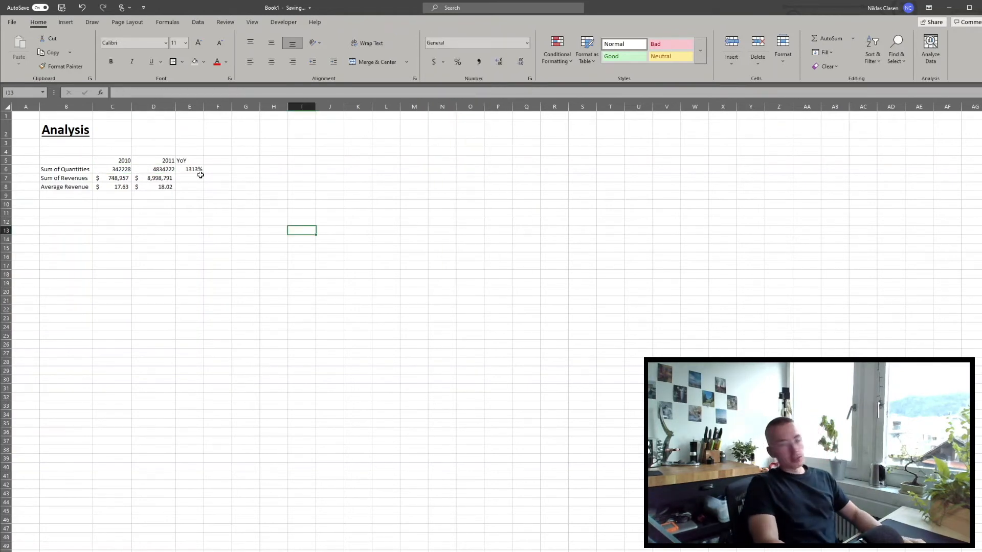
# Fill the YoY formula from E6 down through E8 for the revenue rows
pyautogui.click(202, 172)
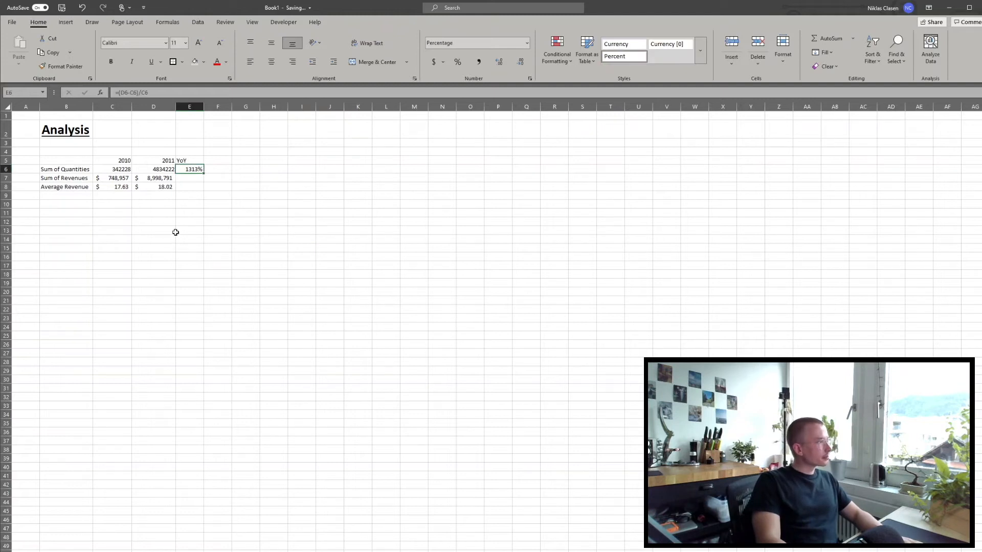
pyautogui.moveTo(205, 173)
pyautogui.mouseDown()
pyautogui.moveTo(203, 191)
pyautogui.moveTo(195, 168)
pyautogui.moveTo(195, 187)
pyautogui.mouseUp()
pyautogui.click(313, 228)
pyautogui.click(378, 196)
# Apply all borders plus thick outside borders to the summary table B5:E8
pyautogui.moveTo(51, 160); pyautogui.dragTo(186, 190)
pyautogui.click(182, 62)
pyautogui.click(205, 151)
pyautogui.click(182, 62)
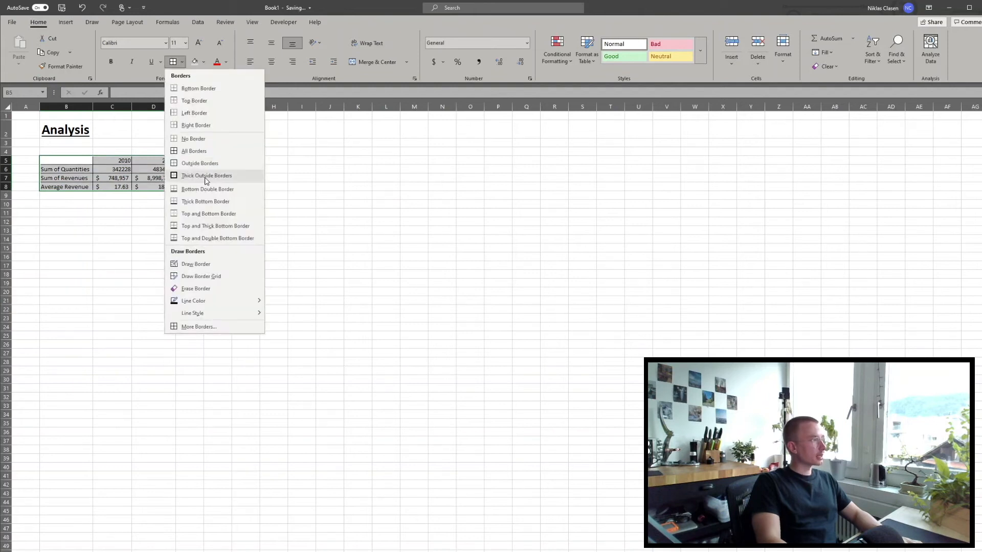
pyautogui.click(209, 173)
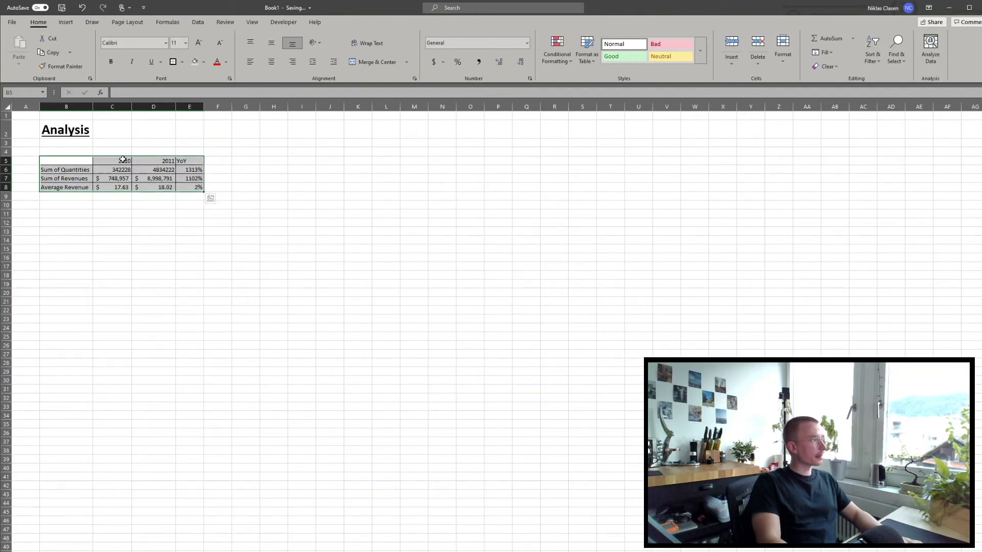
pyautogui.click(182, 61)
# Shade the whole summary table light grey and give the value cells C6:E8 the lightest grey fill
pyautogui.click(203, 61)
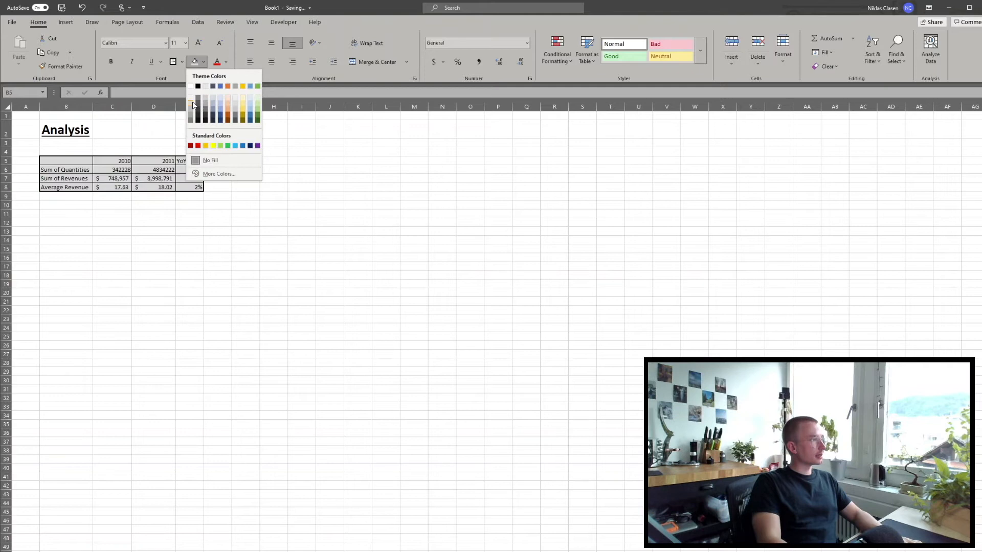
pyautogui.click(193, 105)
pyautogui.moveTo(112, 171); pyautogui.dragTo(197, 188)
pyautogui.click(203, 61)
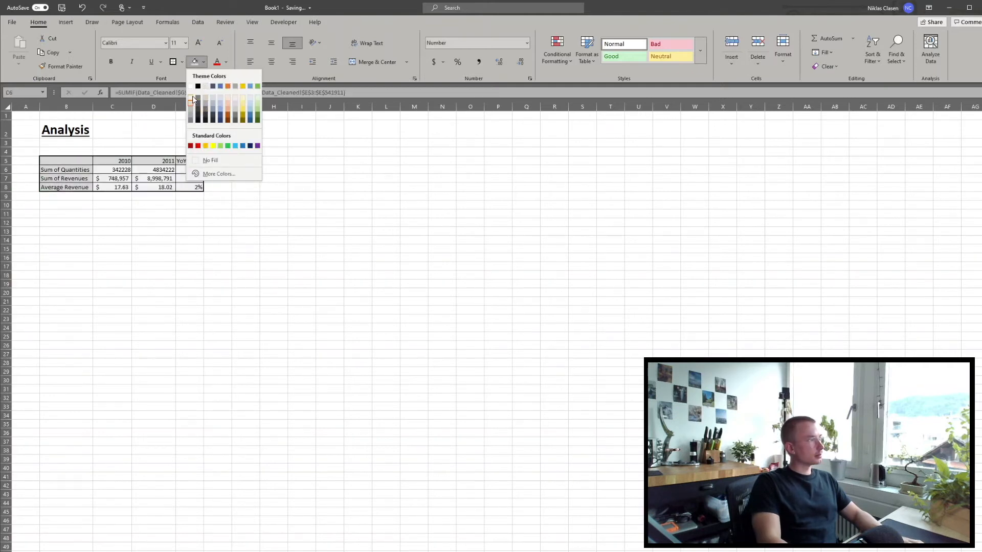
pyautogui.click(191, 97)
pyautogui.click(152, 214)
# Bold the header row B5:E5 and the row labels B6:B8 of the summary table
pyautogui.moveTo(84, 161); pyautogui.dragTo(179, 162)
pyautogui.moveTo(82, 171); pyautogui.dragTo(87, 188)
pyautogui.hotkey('ctrl', 'b')
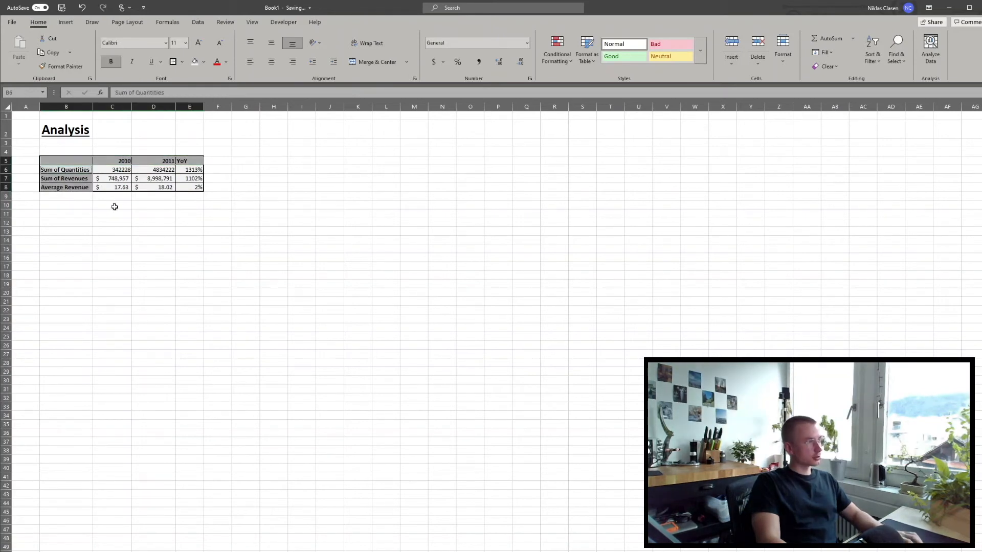
pyautogui.click(135, 223)
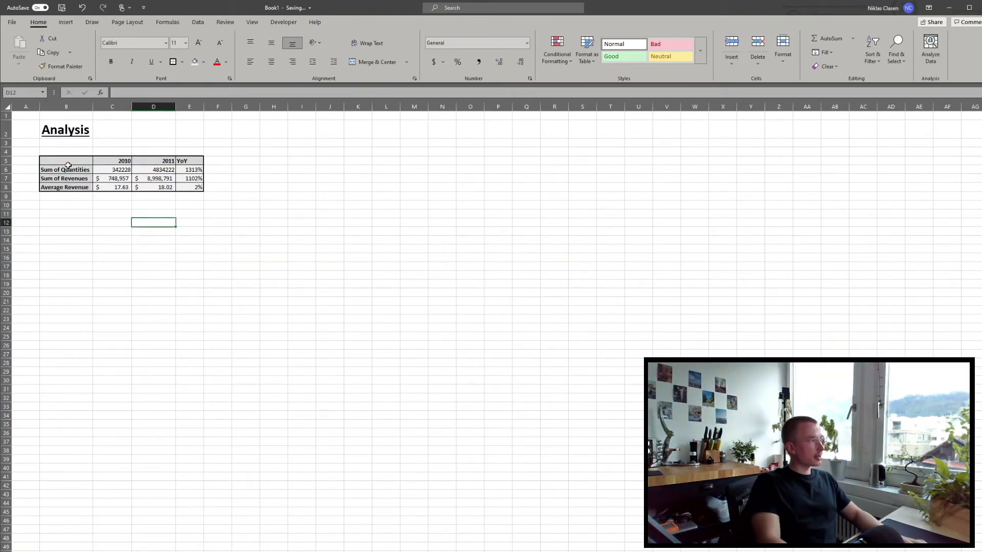
pyautogui.moveTo(104, 170); pyautogui.dragTo(197, 188)
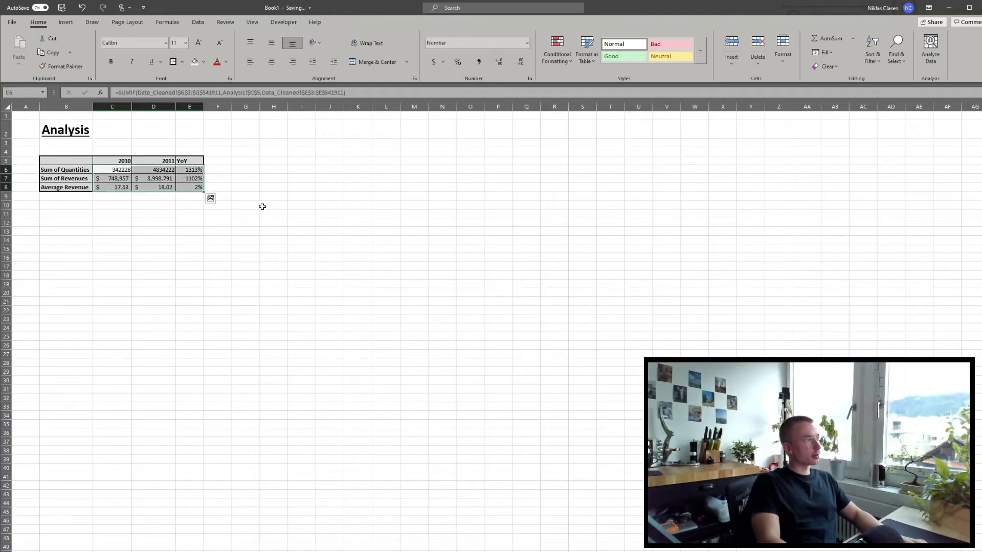
pyautogui.click(262, 206)
# Delete the empty rows 3 and 4 between the Analysis title and the summary table
pyautogui.moveTo(7, 144); pyautogui.dragTo(7, 152)
pyautogui.hotkey('ctrl', '-')
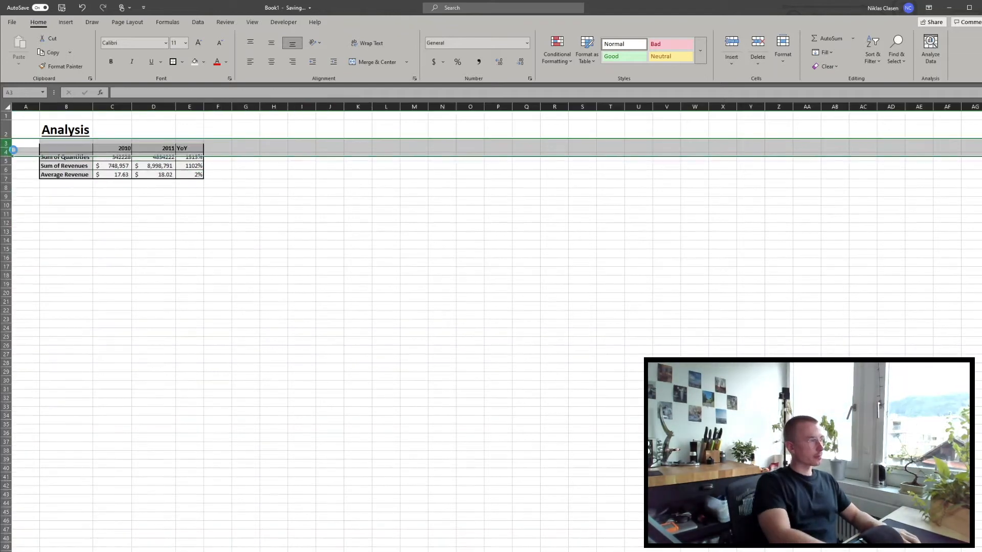
pyautogui.click(213, 204)
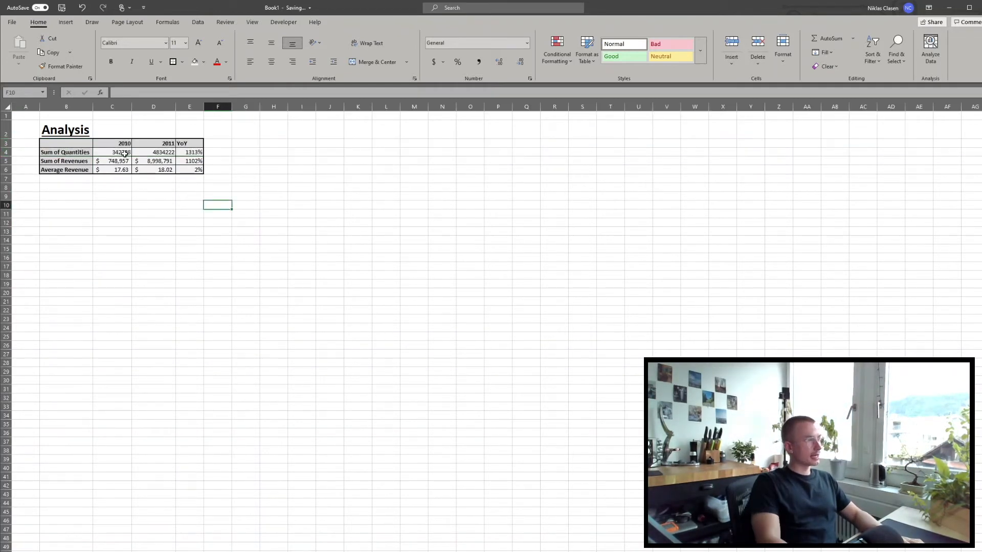
pyautogui.click(286, 188)
# Add a Greater Than 0 conditional format with Green Fill with Dark Green Text to the YoY values E4:E6
pyautogui.moveTo(193, 151); pyautogui.dragTo(194, 170)
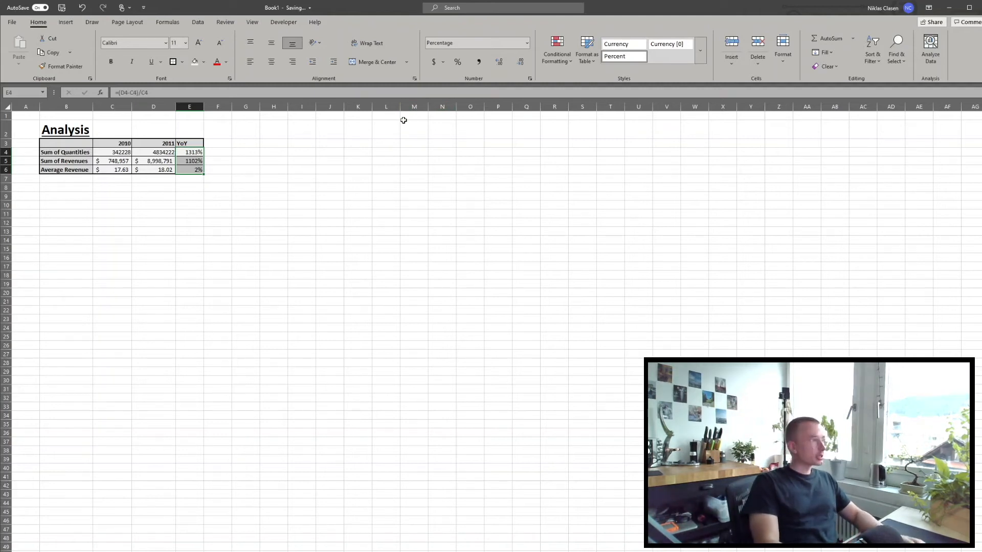
pyautogui.click(555, 47)
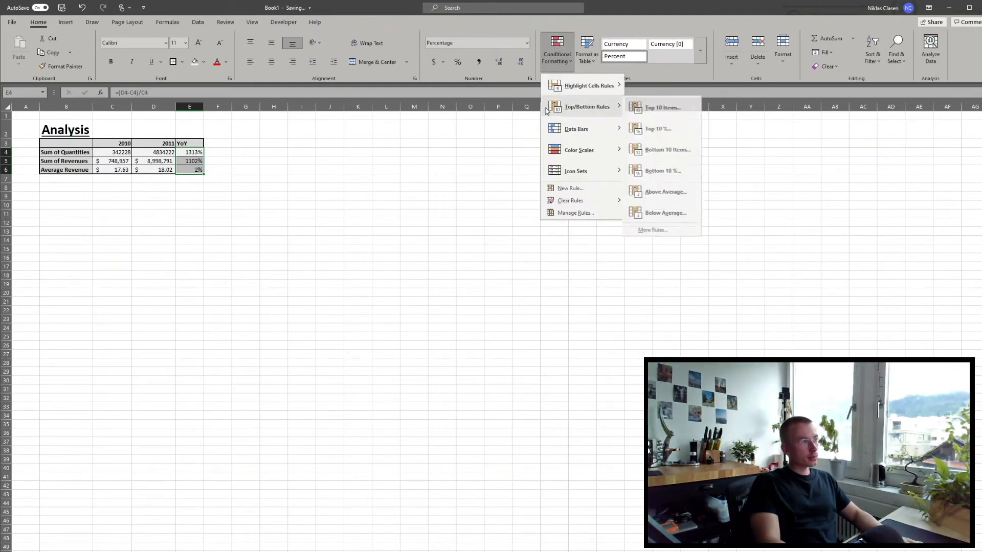
pyautogui.moveTo(588, 85)
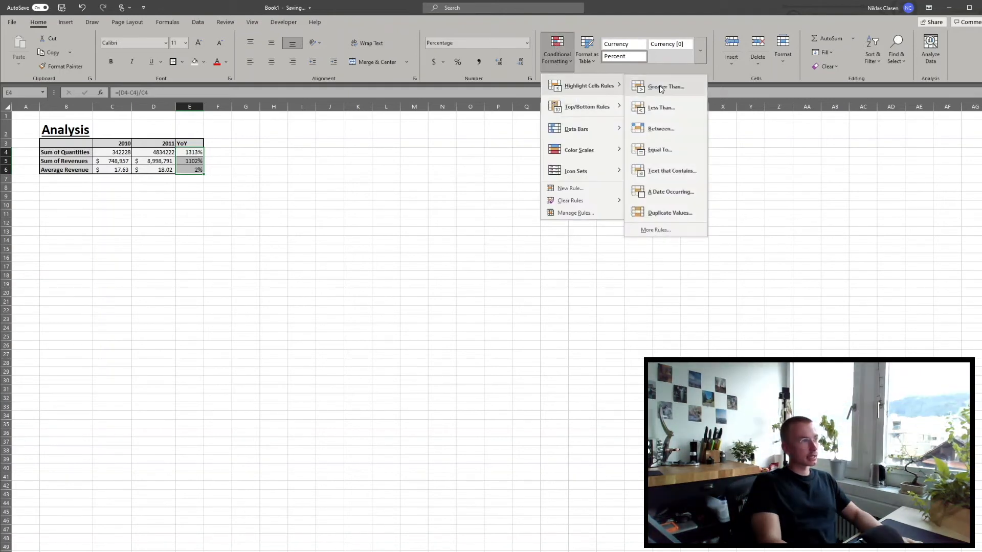
pyautogui.click(662, 87)
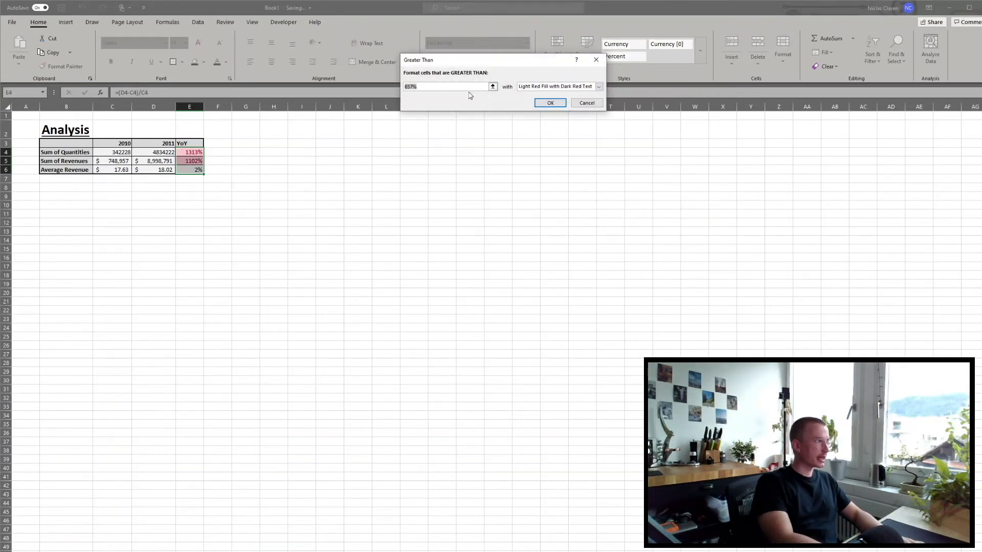
pyautogui.write('0')
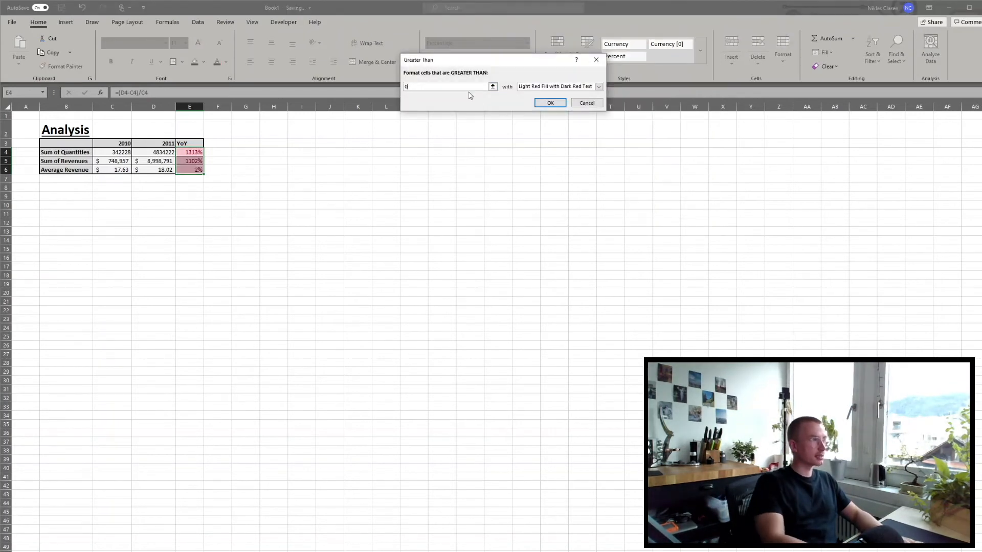
pyautogui.click(536, 87)
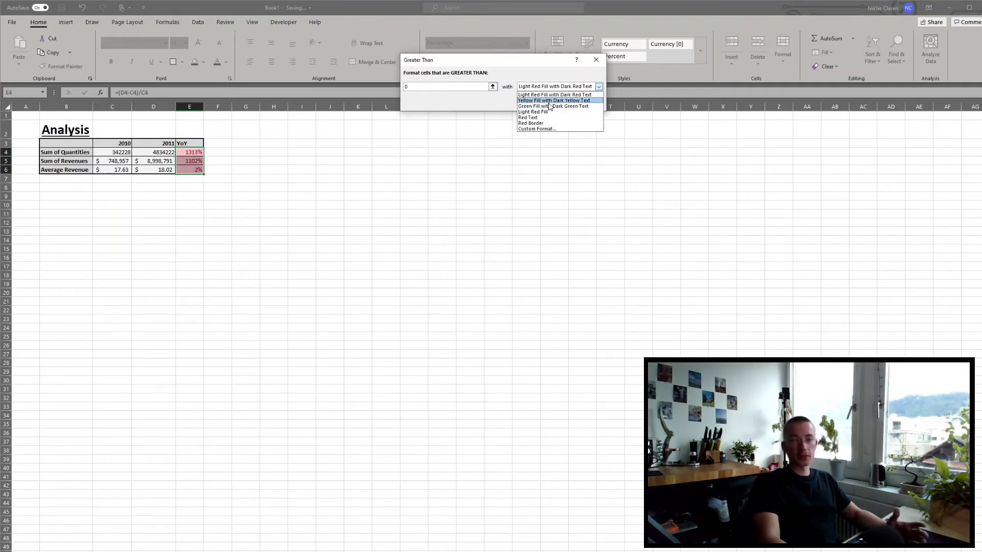
pyautogui.click(550, 106)
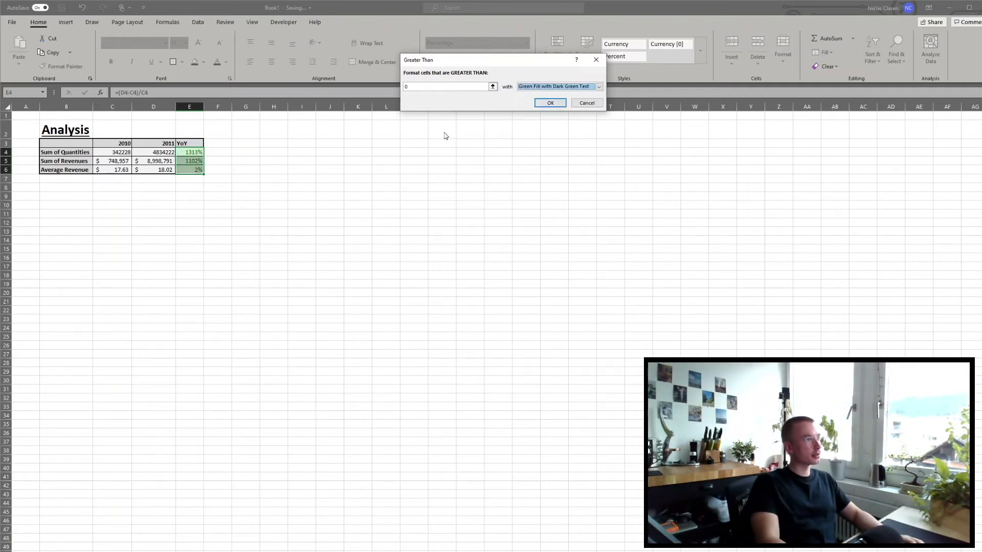
pyautogui.click(547, 103)
# Add a Less Than 0 conditional format with Light Red Fill with Dark Red Text to E4:E6
pyautogui.click(556, 51)
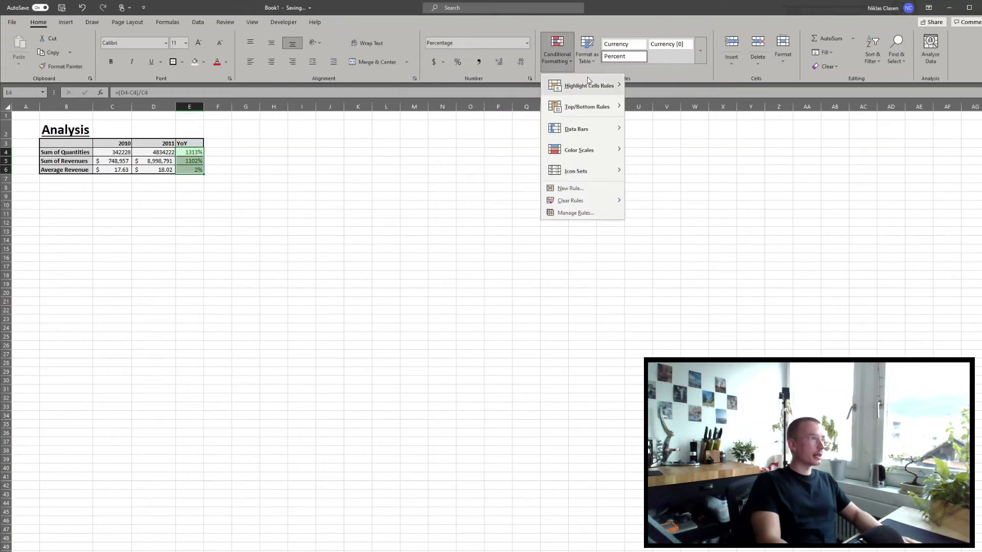
pyautogui.moveTo(588, 85)
pyautogui.click(661, 104)
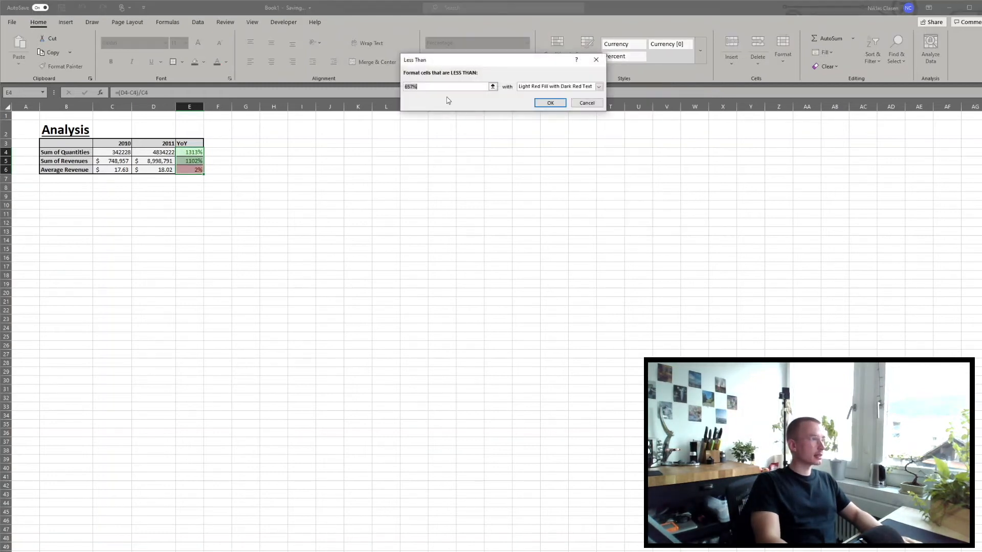
pyautogui.write('0')
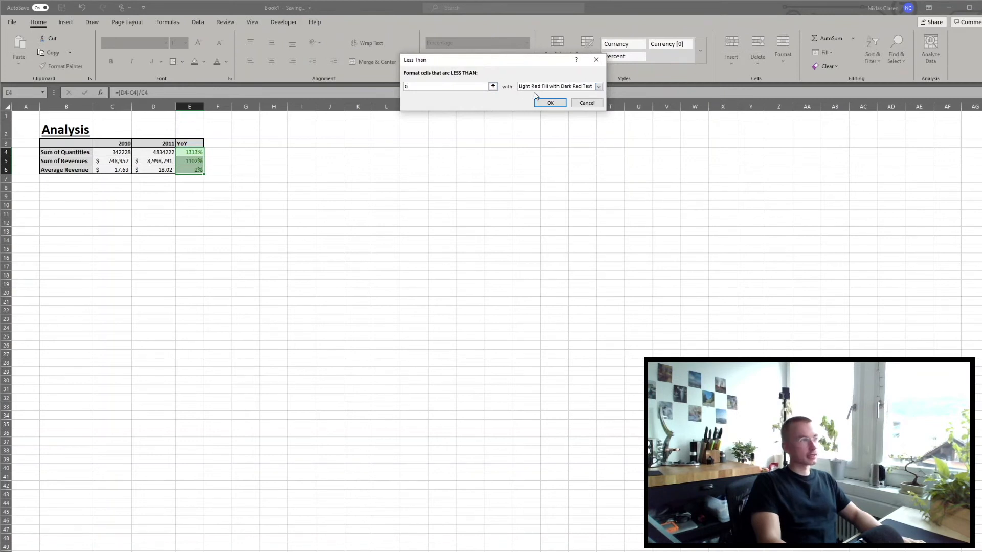
pyautogui.click(552, 102)
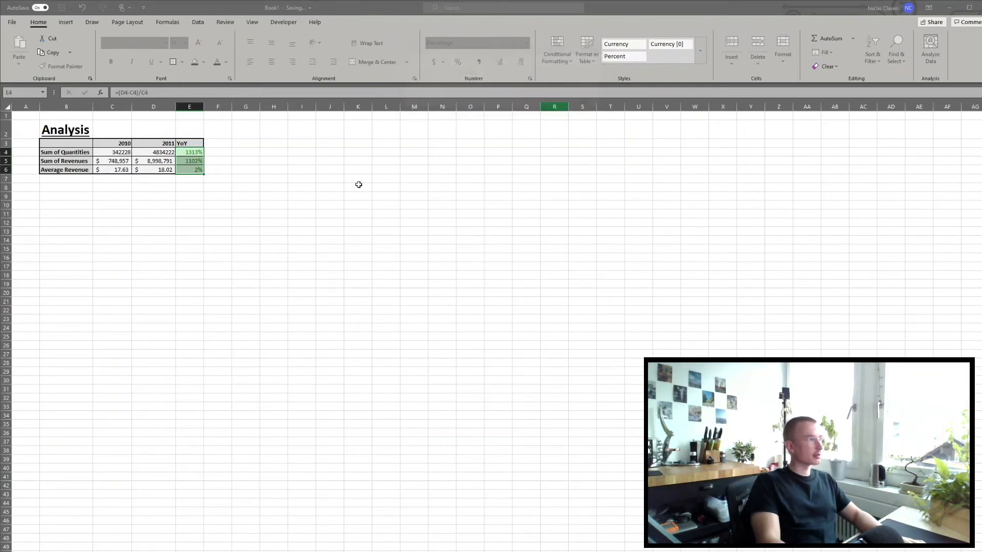
pyautogui.click(305, 193)
pyautogui.click(236, 205)
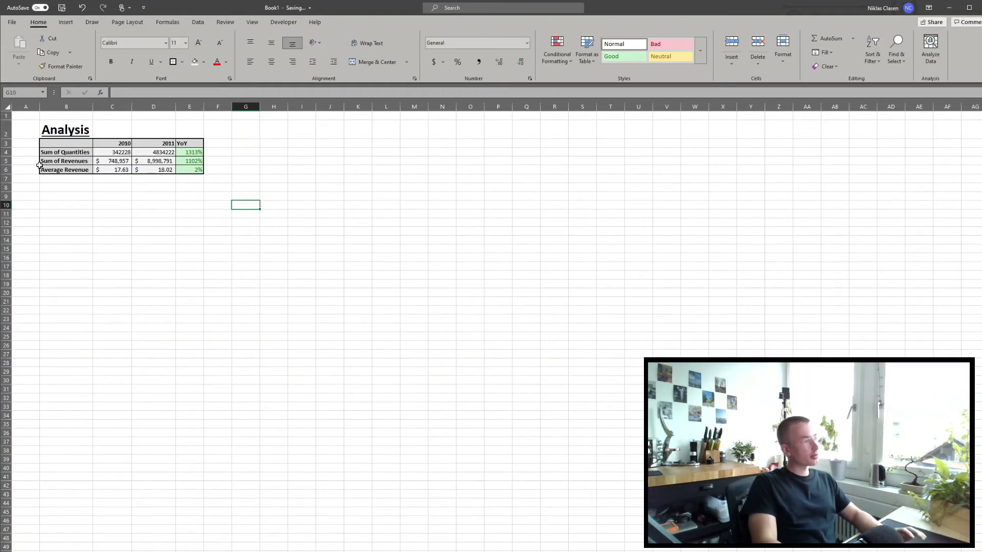
# Review the Analysis summary table and examine the Country column in the E-Commerce Data sheet
pyautogui.moveTo(43, 170); pyautogui.dragTo(191, 160)
pyautogui.click(142, 203)
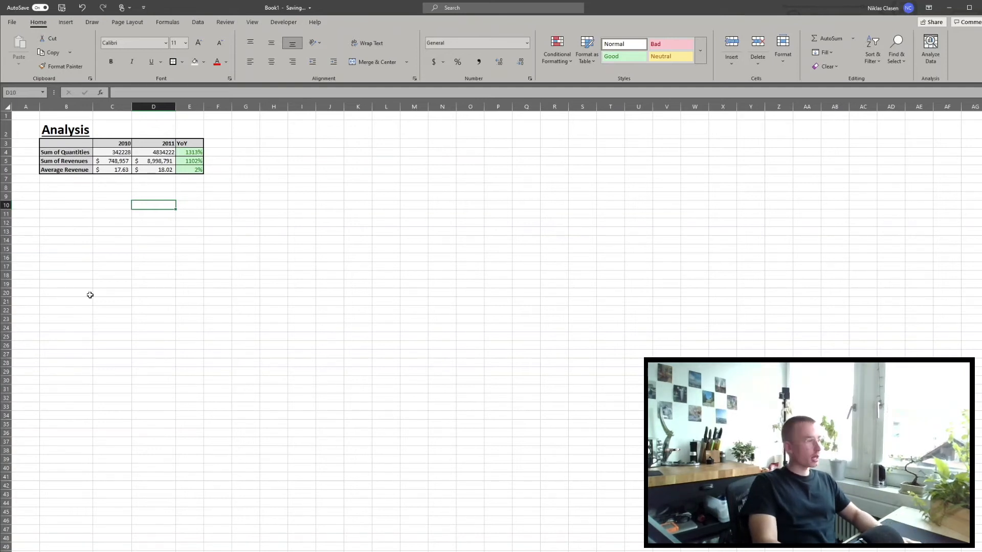
pyautogui.click(114, 551)
pyautogui.click(114, 551)
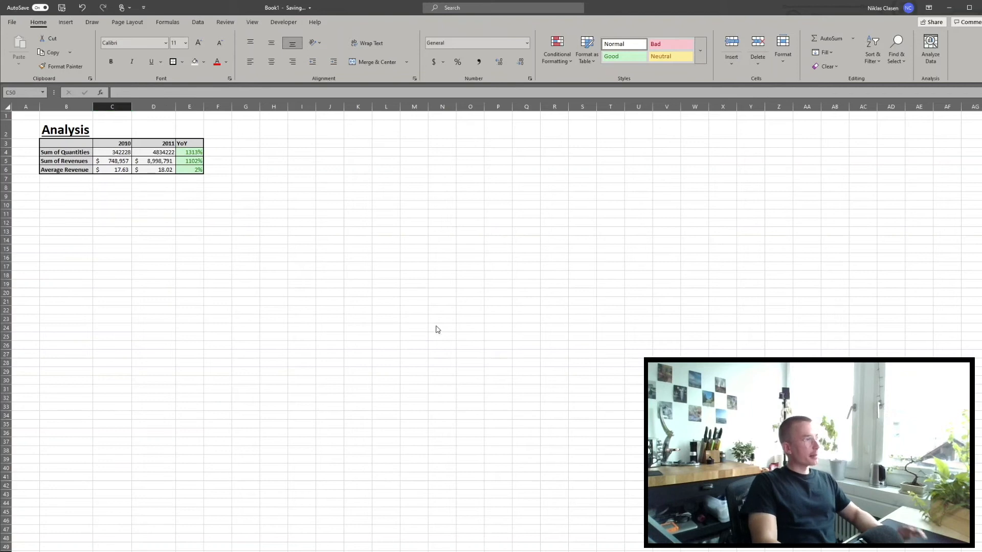
pyautogui.click(462, 310)
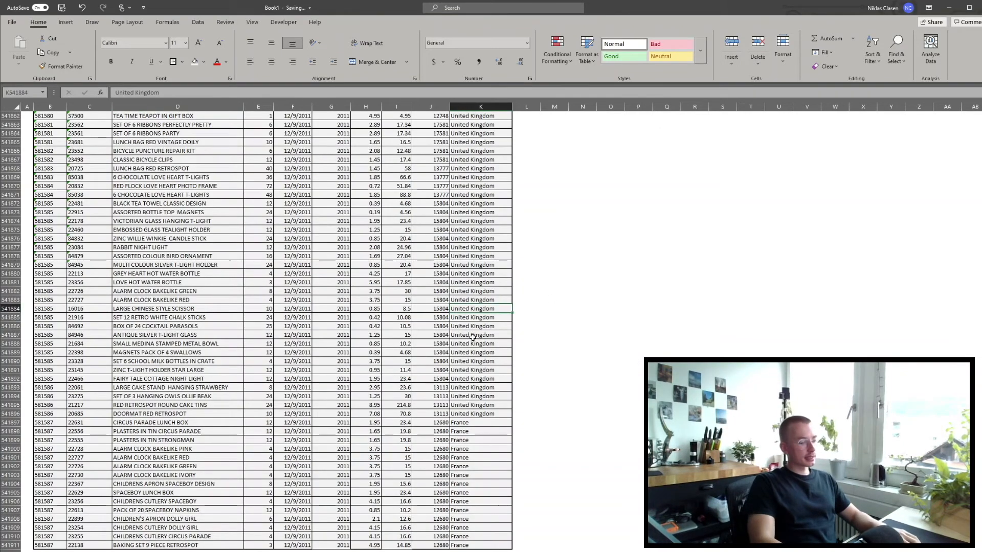
pyautogui.hotkey('ctrl', 'Up')
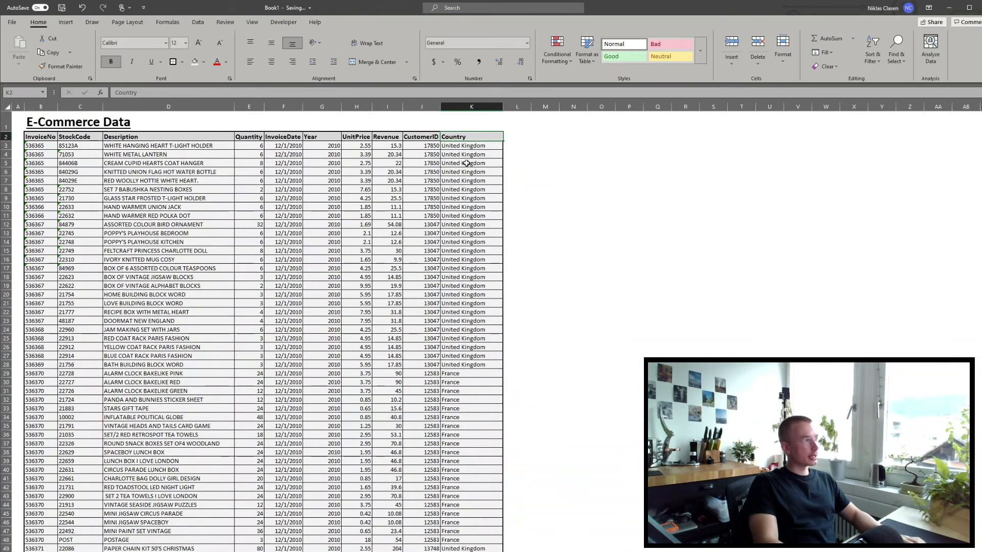
pyautogui.moveTo(466, 172); pyautogui.dragTo(469, 280)
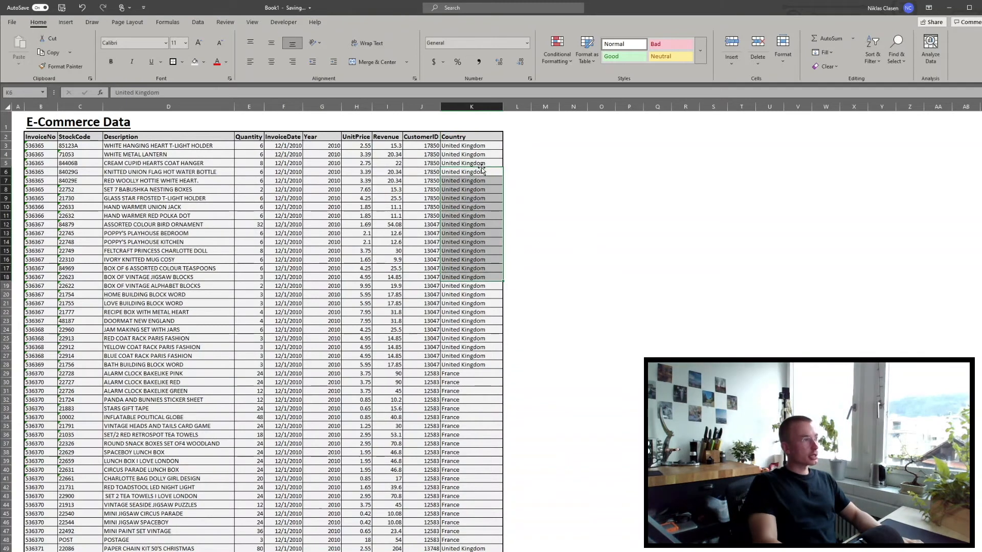
pyautogui.click(598, 138)
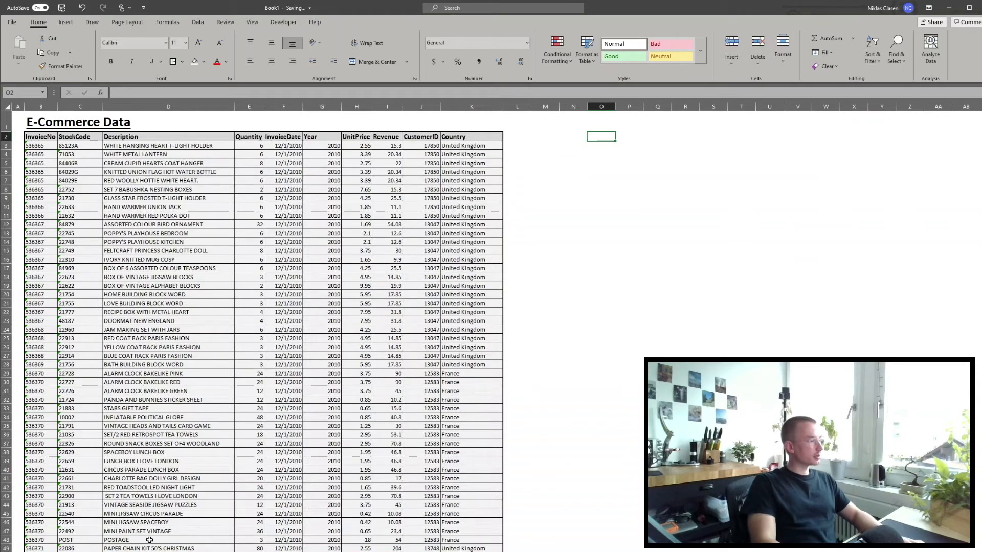
# Copy the entire Country column K from the E-Commerce Data sheet into column B of a new blank sheet
pyautogui.click(169, 551)
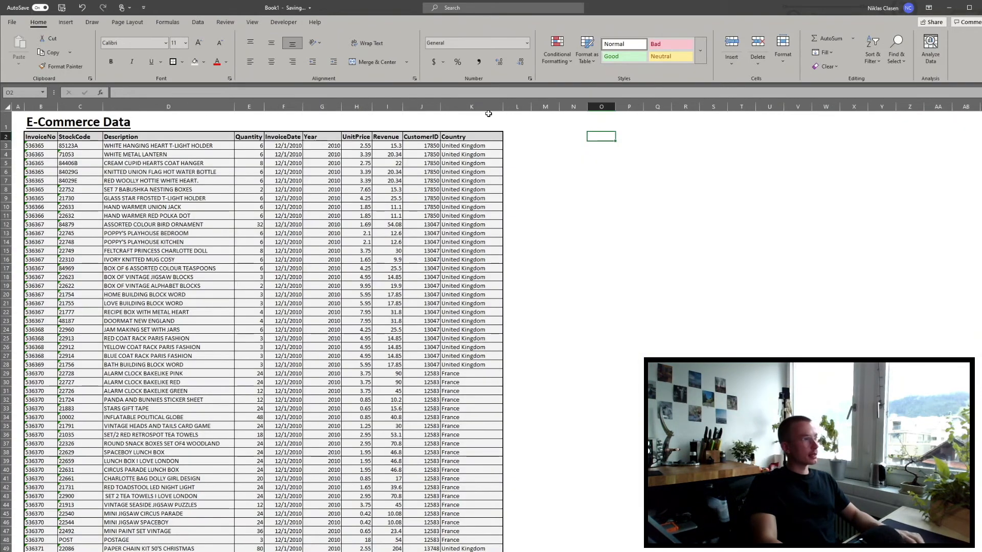
pyautogui.click(486, 108)
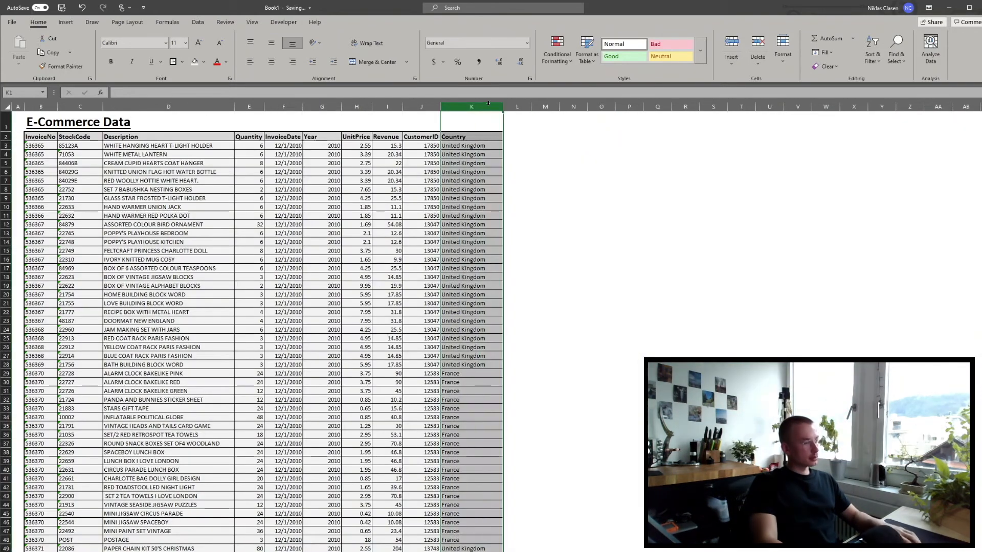
pyautogui.hotkey('ctrl', 'c')
pyautogui.click(178, 551)
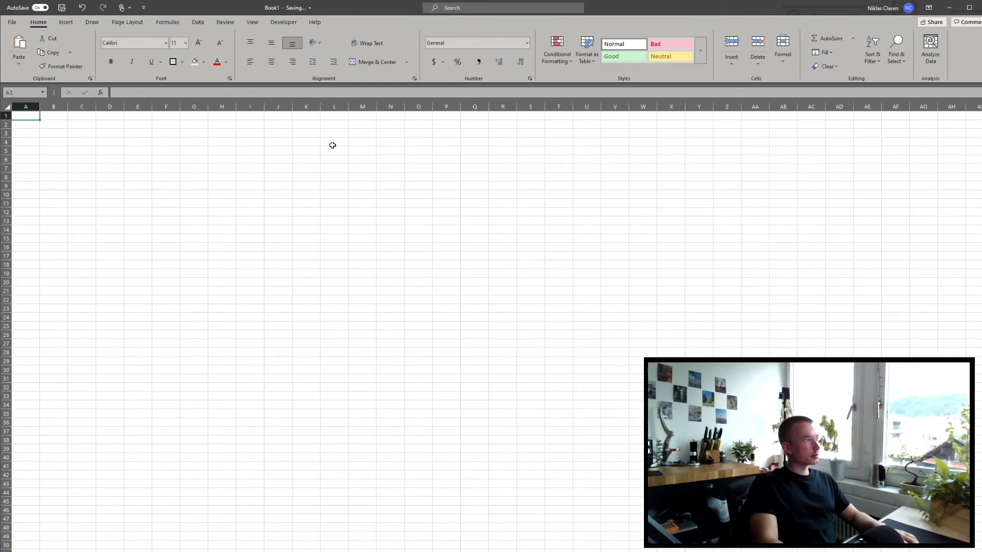
pyautogui.click(57, 106)
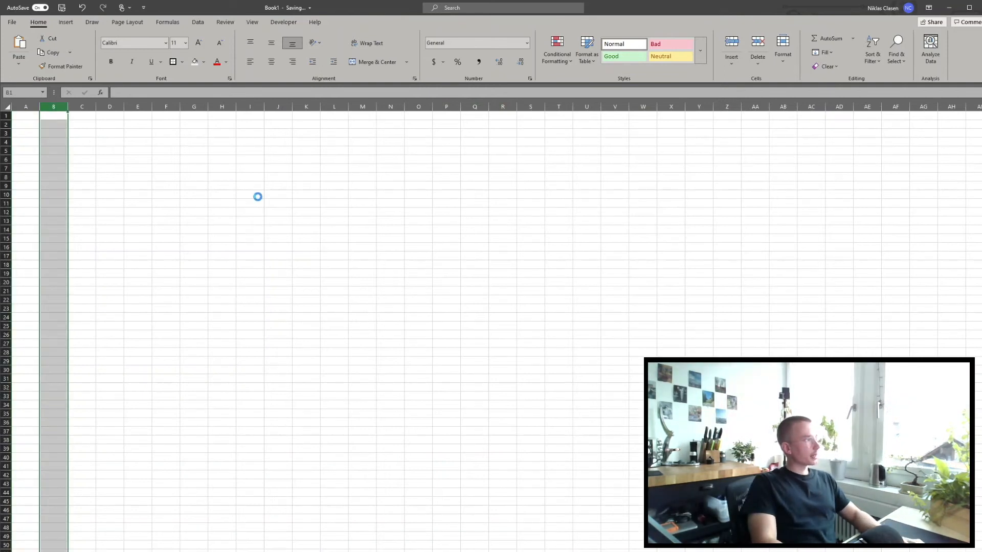
pyautogui.hotkey('ctrl', 'v')
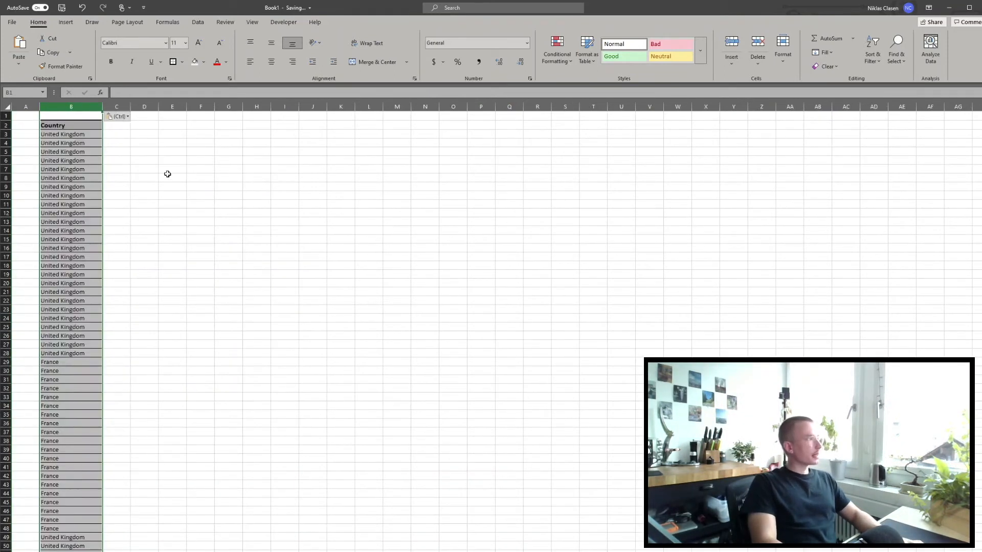
# Delete rows 1 and 2 above the copied country values, including the Country header
pyautogui.click(312, 195)
pyautogui.moveTo(6, 125); pyautogui.dragTo(18, 115)
pyautogui.hotkey('ctrl', '-')
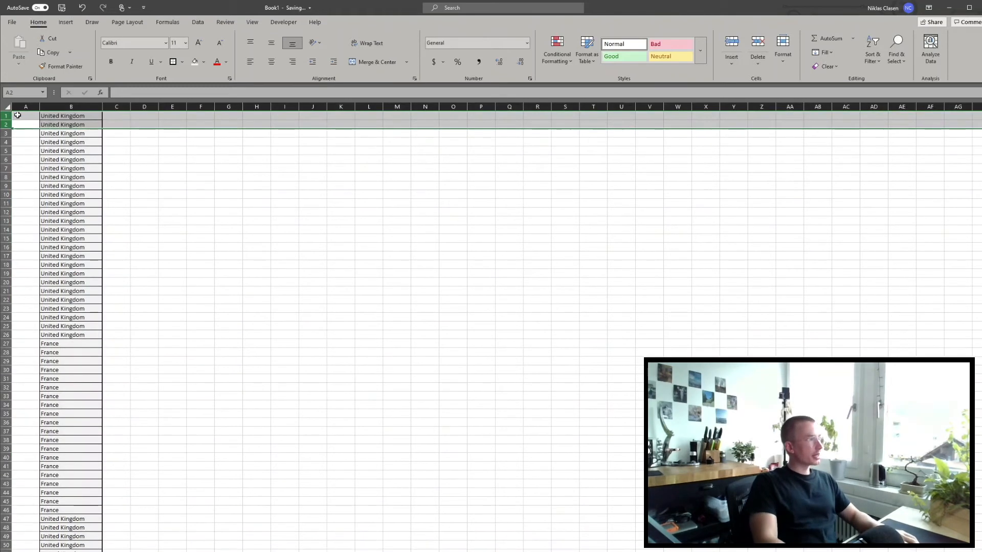
pyautogui.click(139, 165)
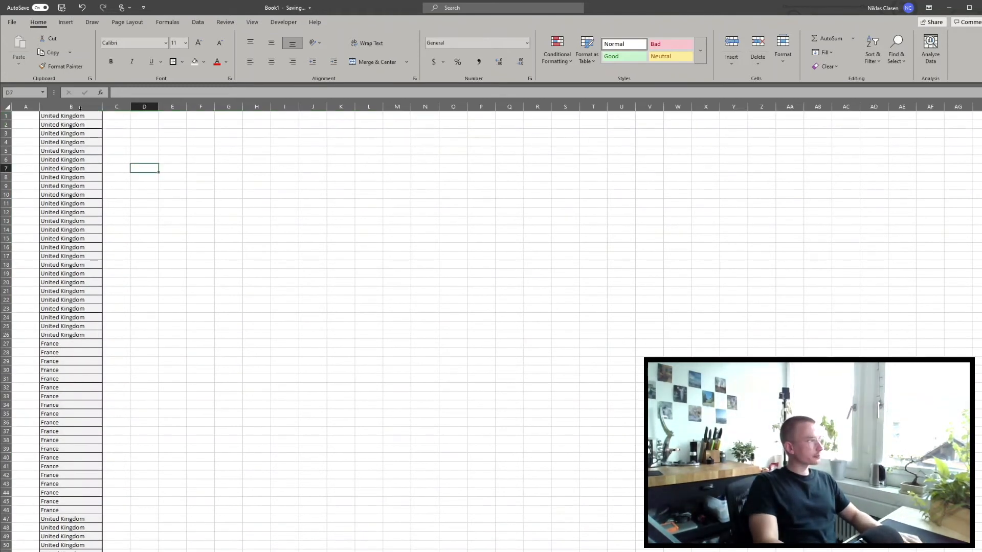
# Remove duplicates from column B, treating the data as having no headers
pyautogui.click(71, 107)
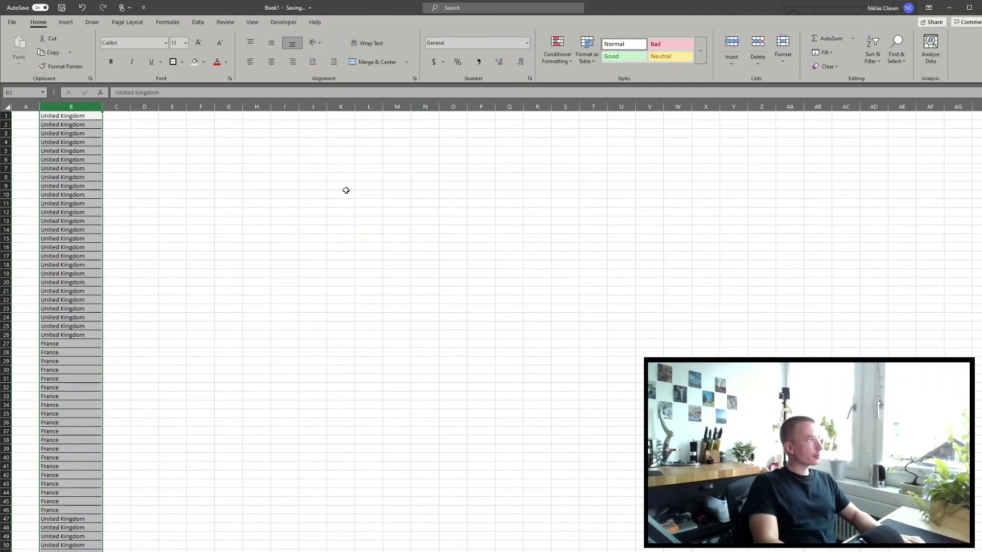
pyautogui.click(197, 22)
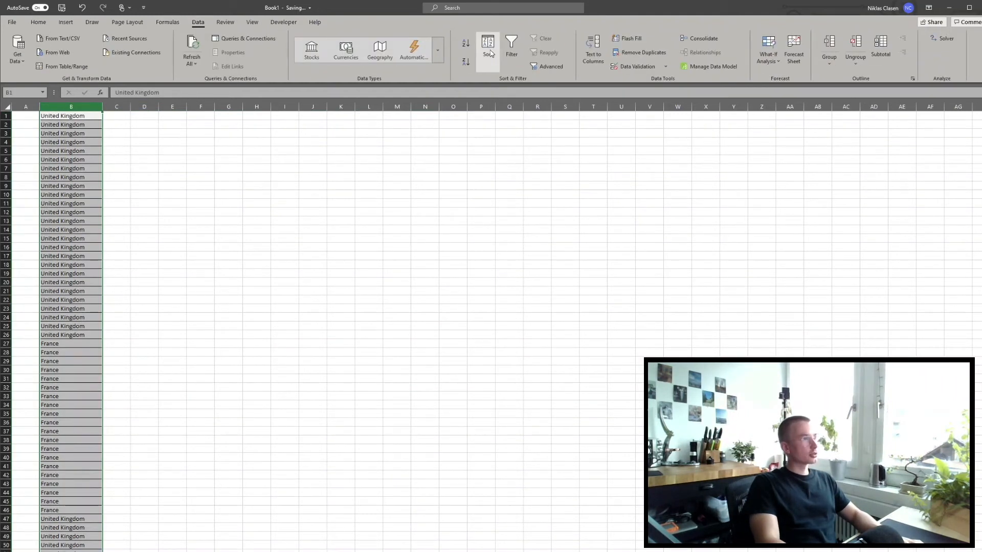
pyautogui.click(635, 56)
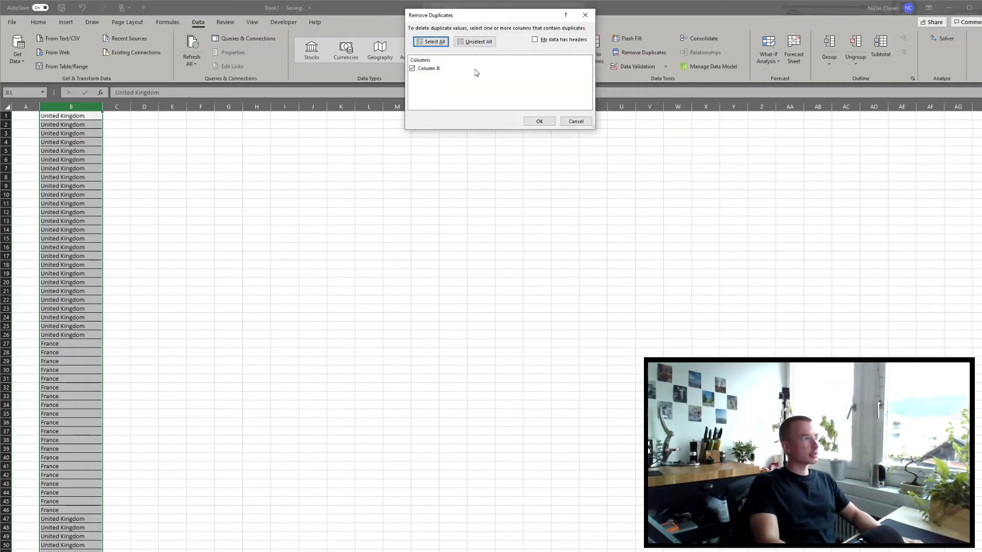
pyautogui.click(534, 125)
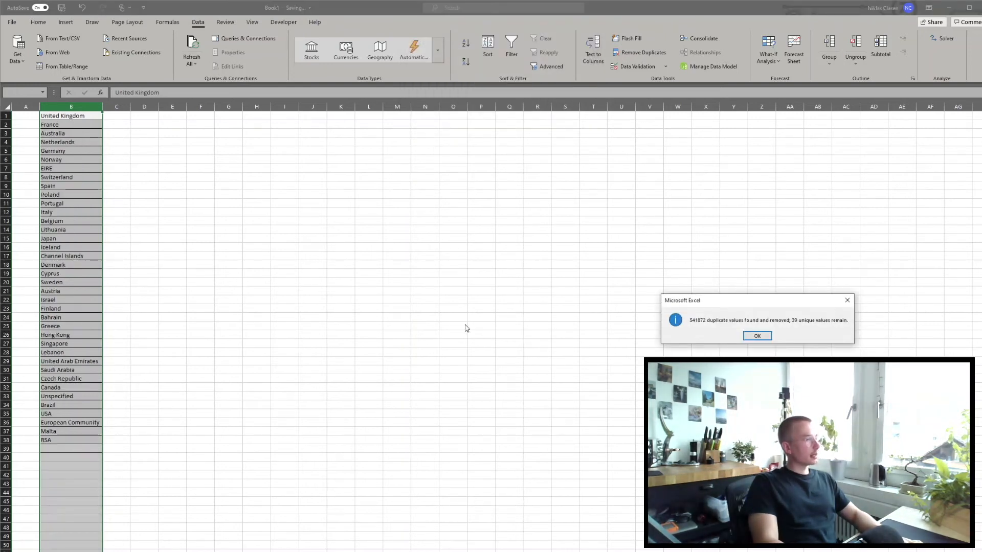
pyautogui.click(764, 337)
pyautogui.click(256, 265)
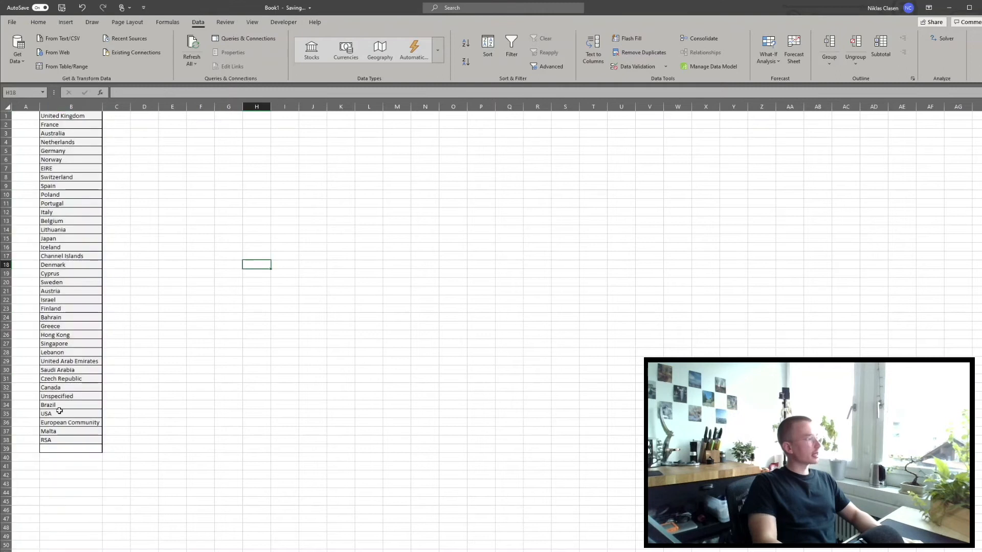
# Copy the unique country list and paste it as values only starting at B10 of the Analysis sheet
pyautogui.moveTo(71, 117); pyautogui.dragTo(72, 438)
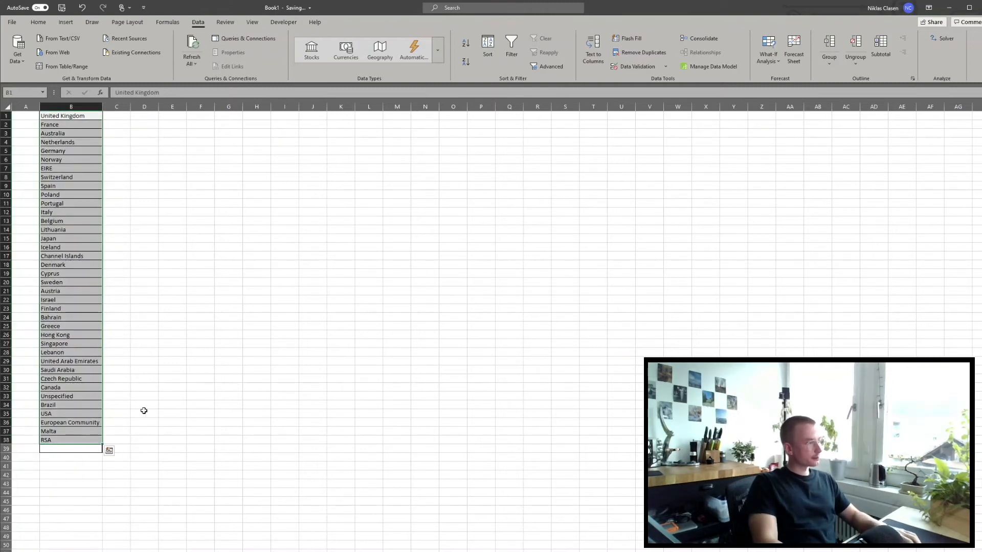
pyautogui.hotkey('ctrl', 'c')
pyautogui.click(96, 550)
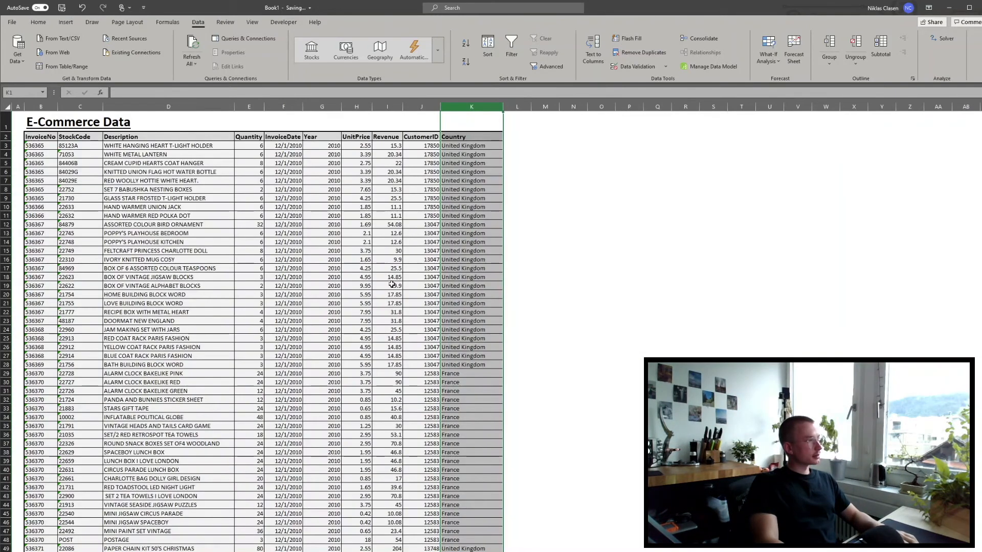
pyautogui.click(88, 551)
pyautogui.scroll(-1, 392, 210)
pyautogui.scroll(1, 392, 210)
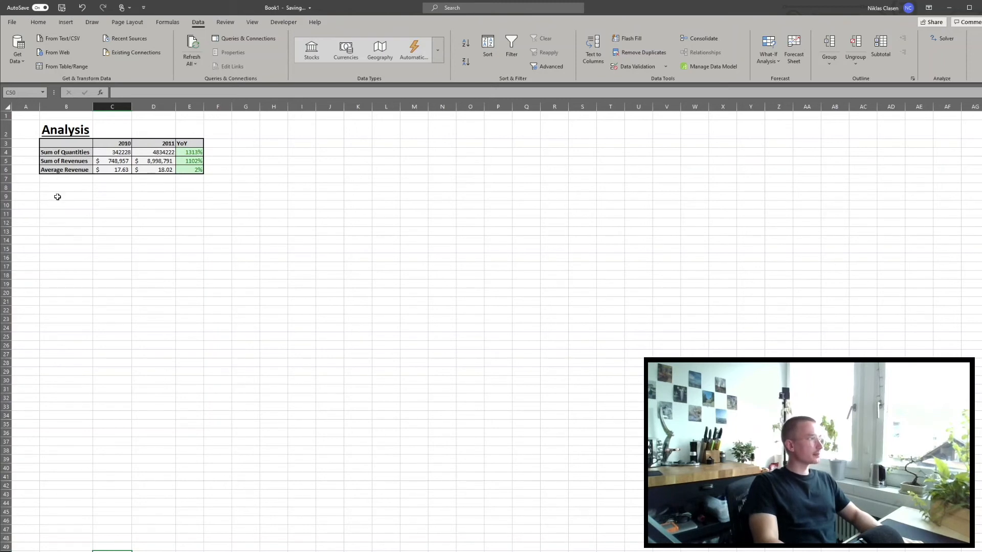
pyautogui.click(49, 230)
pyautogui.rightClick(56, 205)
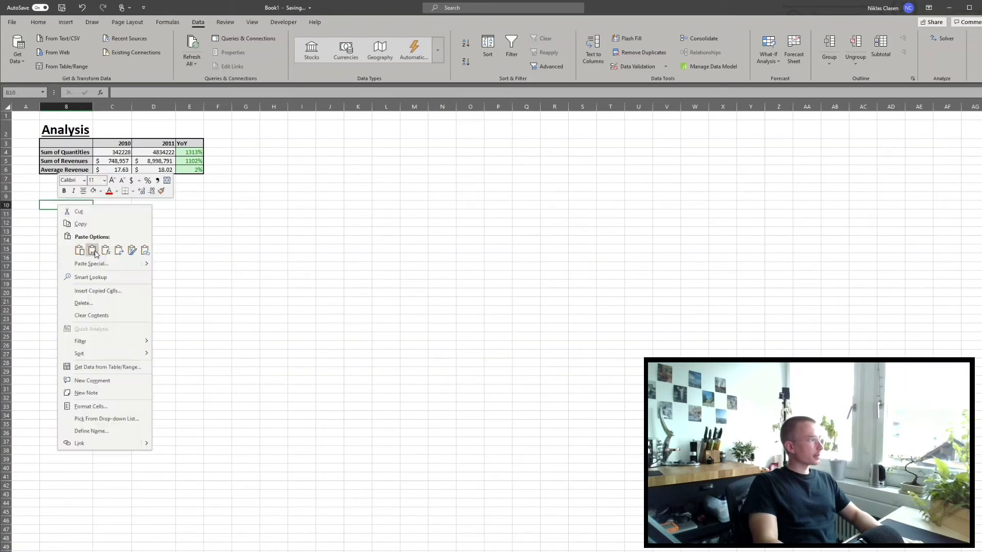
pyautogui.click(101, 251)
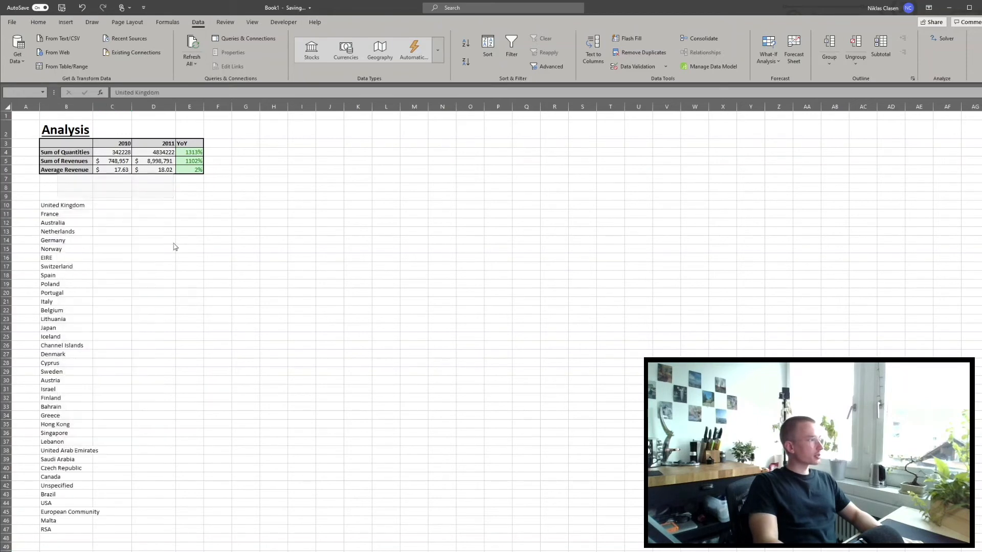
pyautogui.click(301, 231)
pyautogui.click(135, 214)
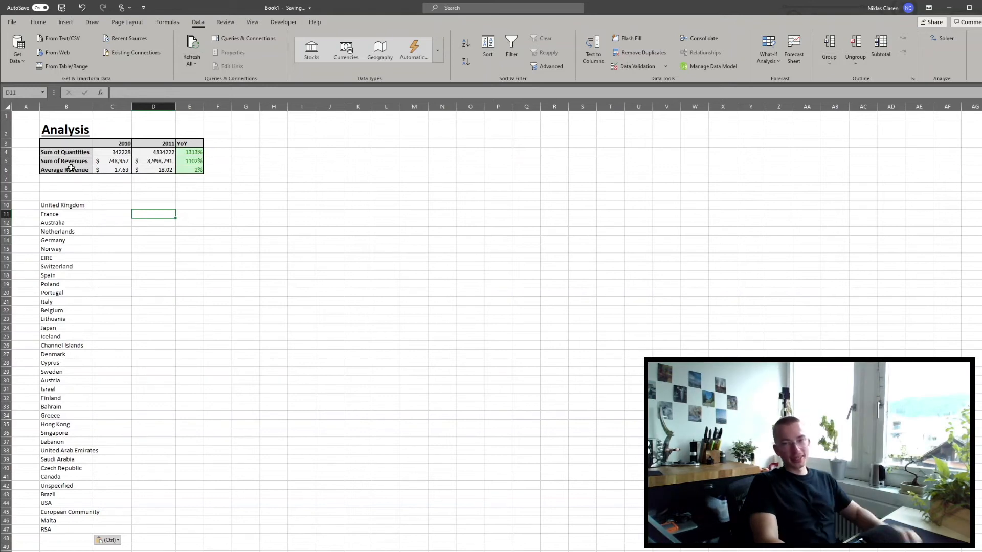
# Enter the header Sum of Quantities in C9 and widen column C to fit it
pyautogui.click(100, 198)
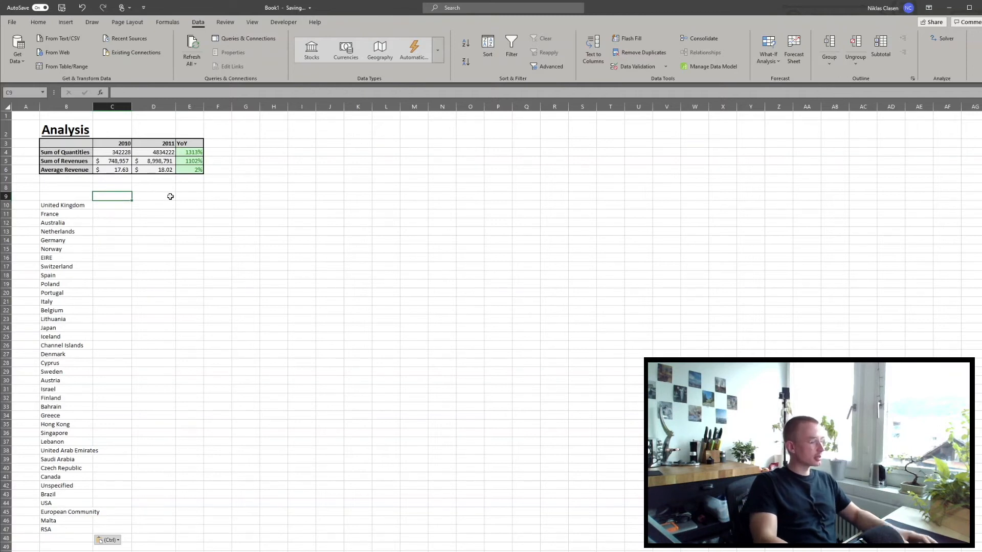
pyautogui.write('s')
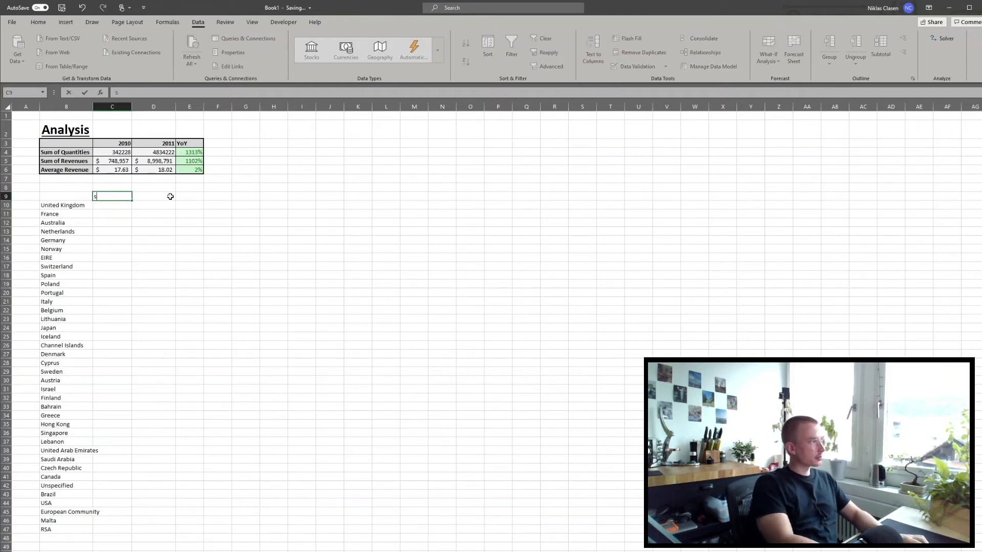
pyautogui.write('UMSum')
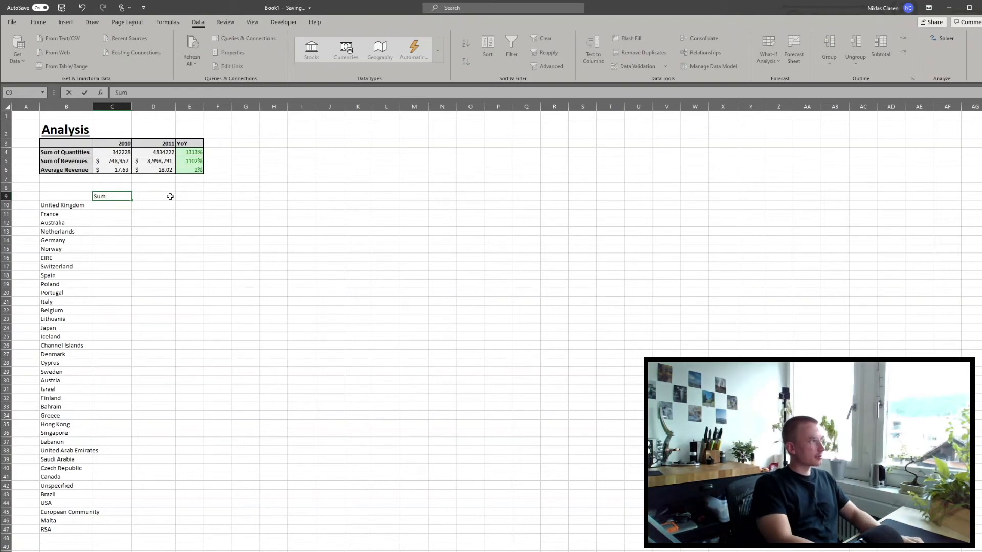
pyautogui.write(' of QU')
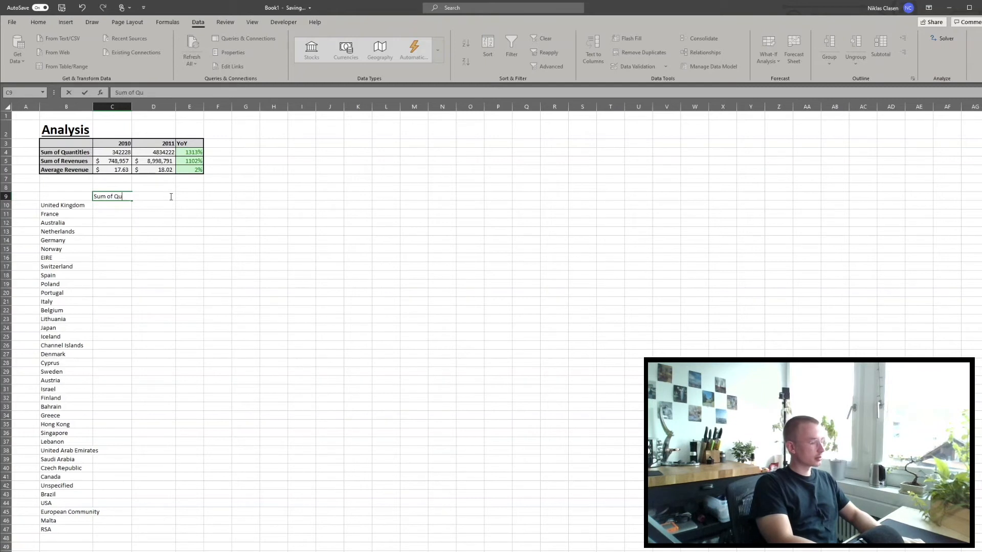
pyautogui.press('Return')
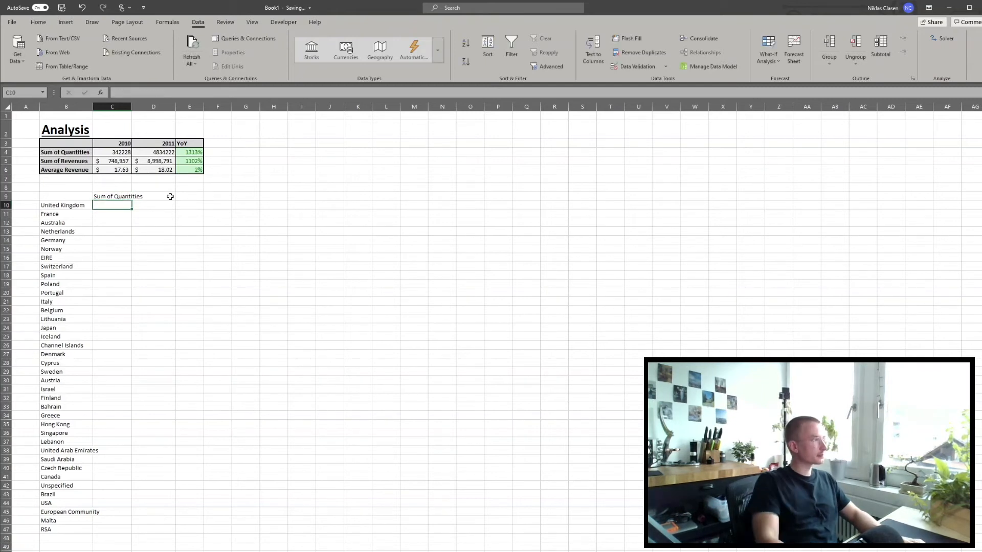
pyautogui.moveTo(131, 106); pyautogui.dragTo(152, 107)
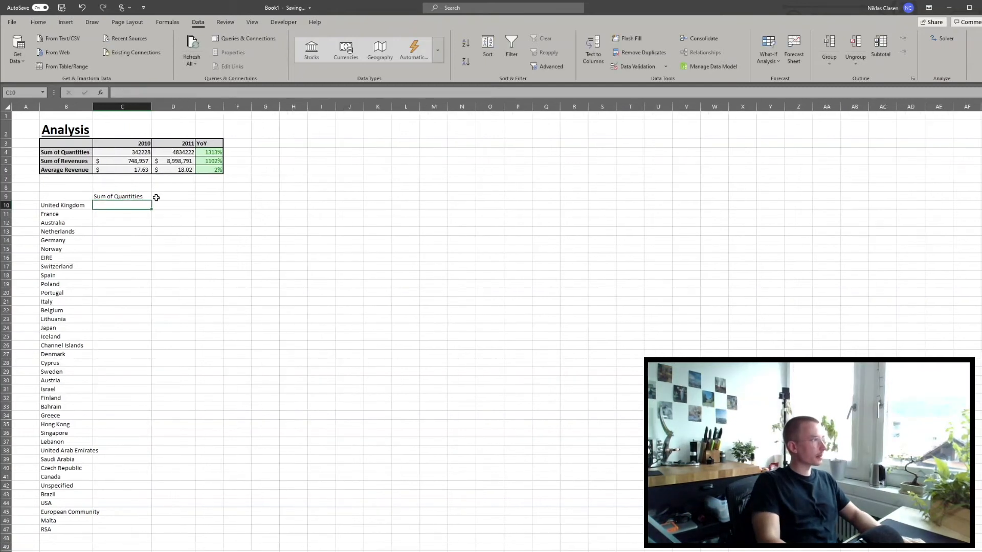
# Enter the header Sum of Revenues in D9 and widen column D to fit it
pyautogui.click(155, 197)
pyautogui.write('Sum ')
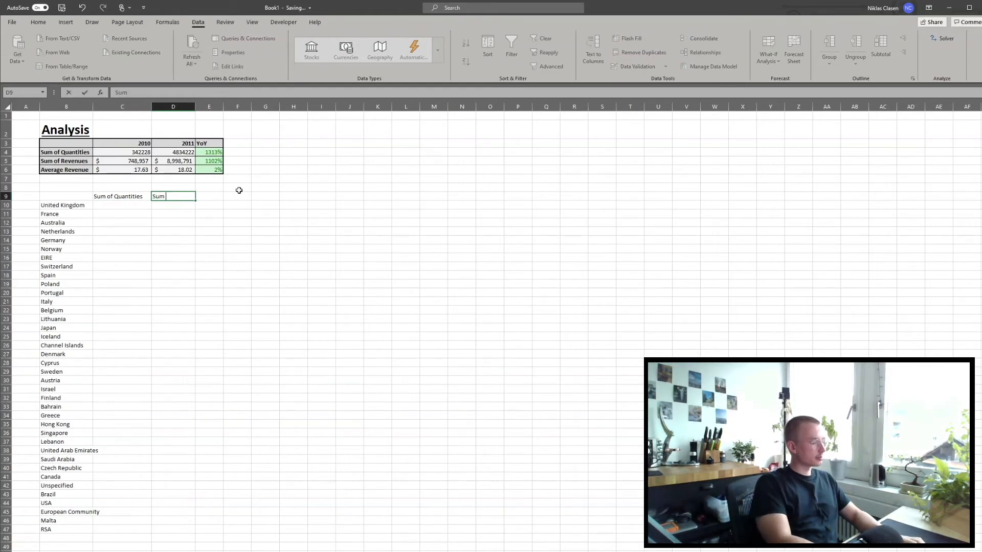
pyautogui.write('of Revenues')
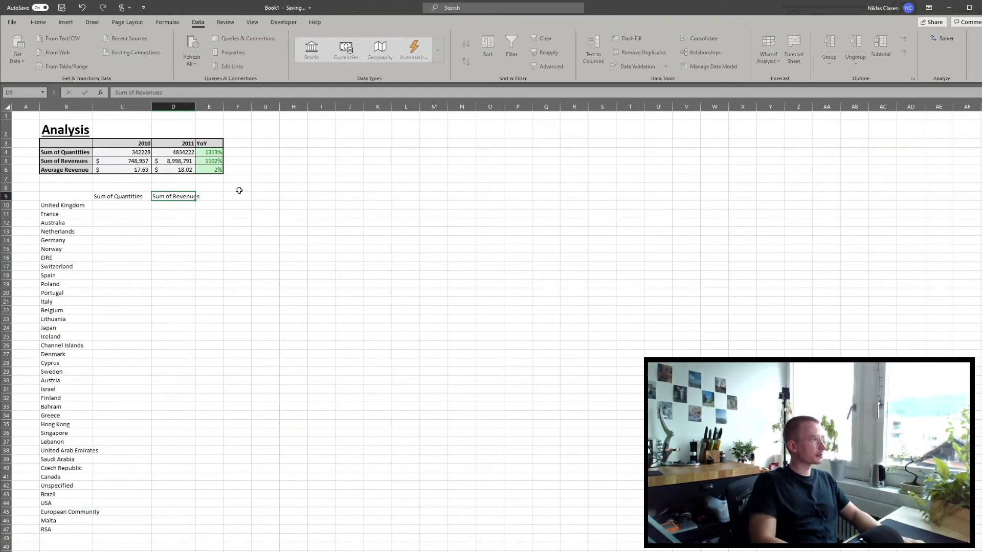
pyautogui.press('Tab')
pyautogui.moveTo(195, 107); pyautogui.dragTo(207, 106)
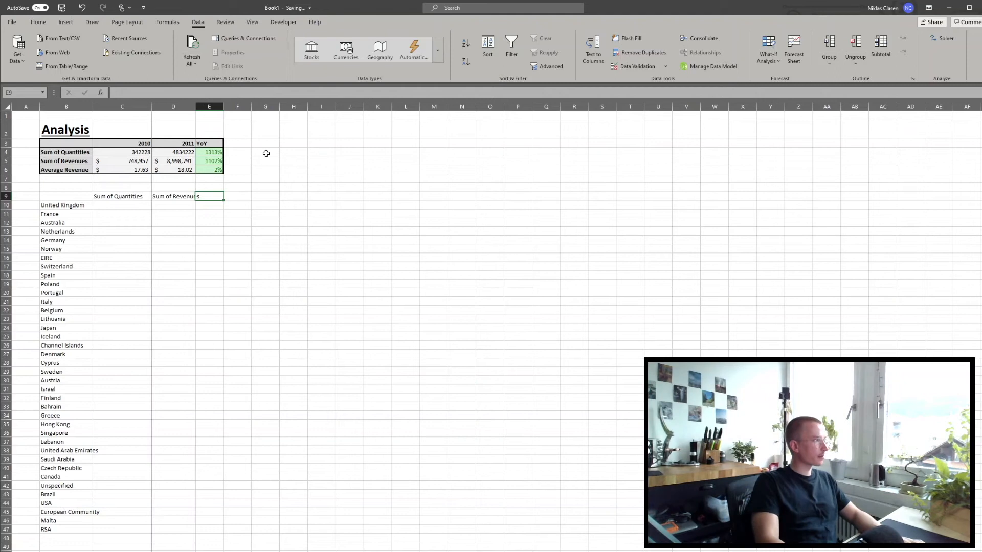
# Enter the header Average Revenues in E9 and widen column E to fit it
pyautogui.write('Aver')
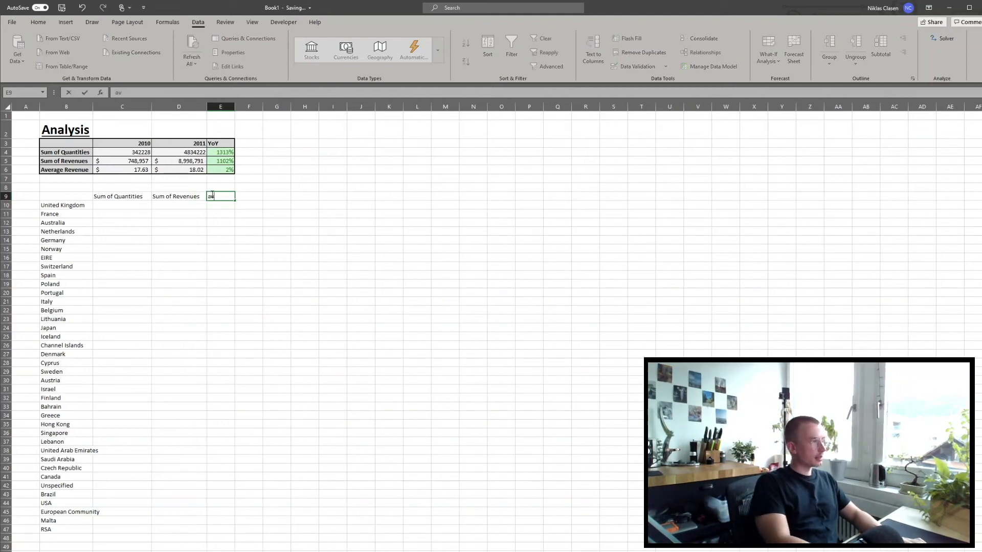
pyautogui.write('age Revenues')
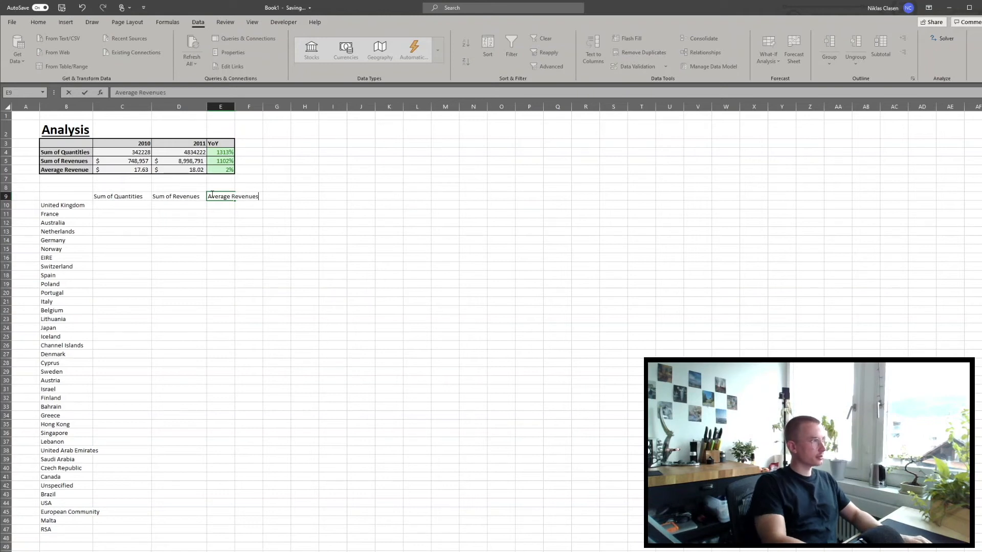
pyautogui.press('Return')
pyautogui.moveTo(235, 107); pyautogui.dragTo(265, 107)
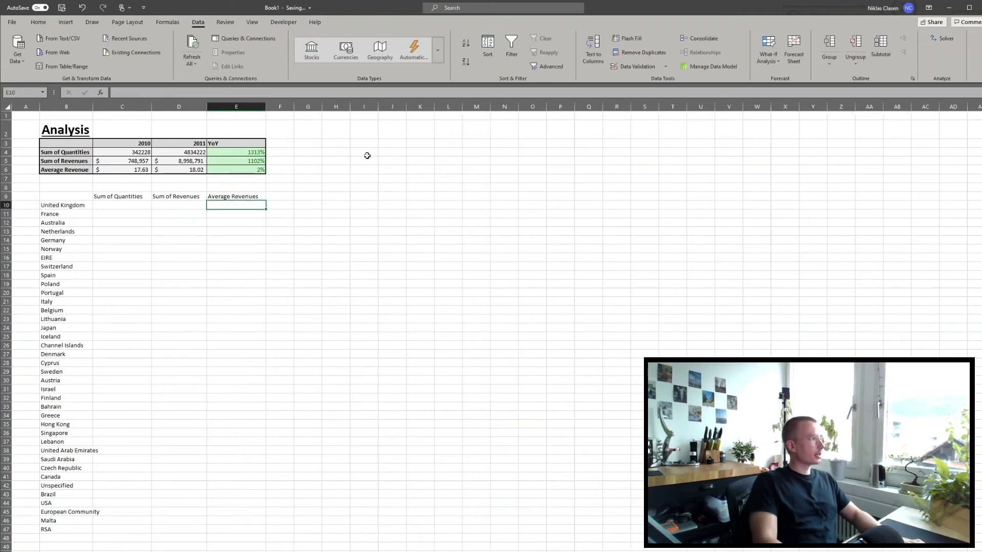
pyautogui.click(367, 155)
pyautogui.scroll(-2, 163, 281)
pyautogui.scroll(2, 143, 230)
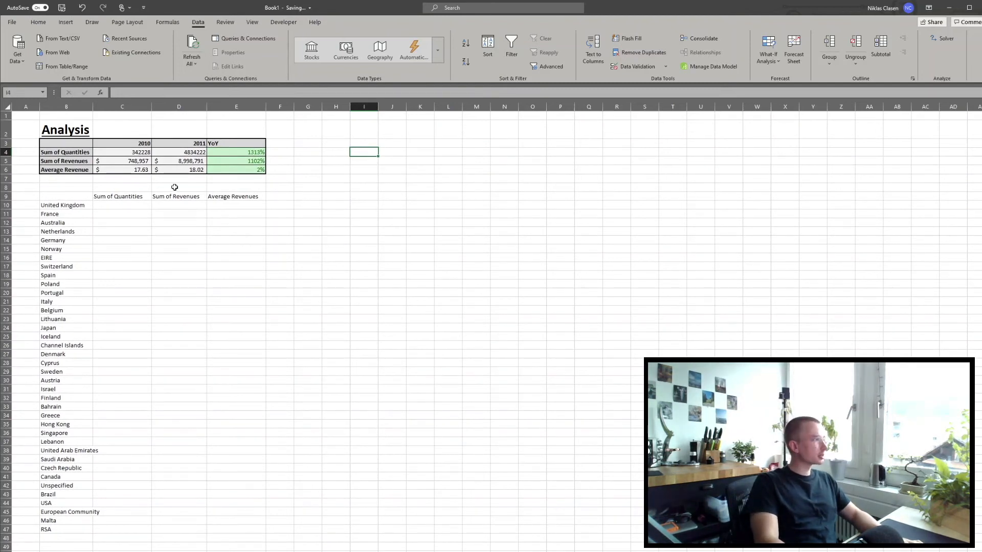
# Apply all borders to the country table range B9:E47
pyautogui.click(68, 193)
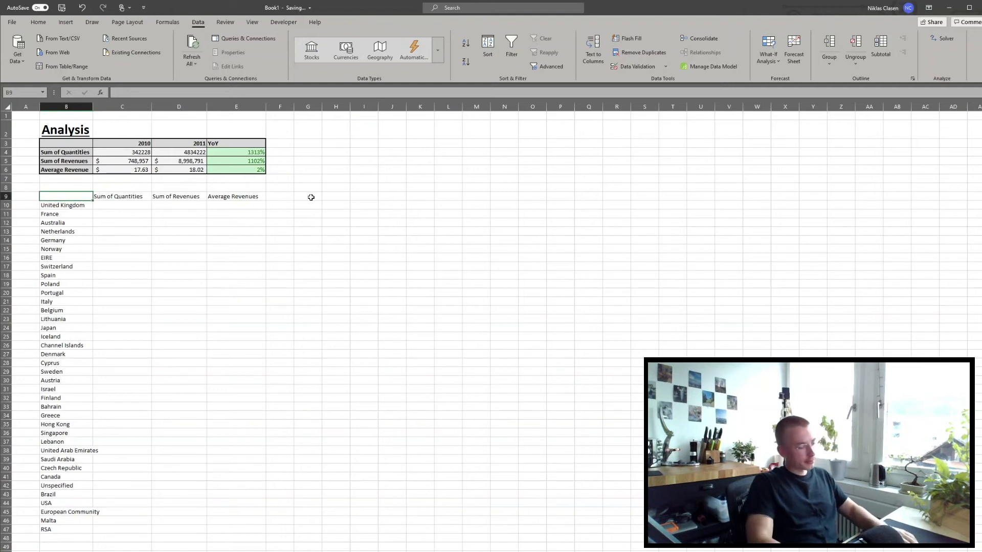
pyautogui.hotkey('shift', 'Right')
pyautogui.hotkey('shift', 'Right')
pyautogui.hotkey('shift', 'Right')
pyautogui.hotkey('ctrl', 'shift', 'Down')
pyautogui.hotkey('ctrl', 'shift', 'Down')
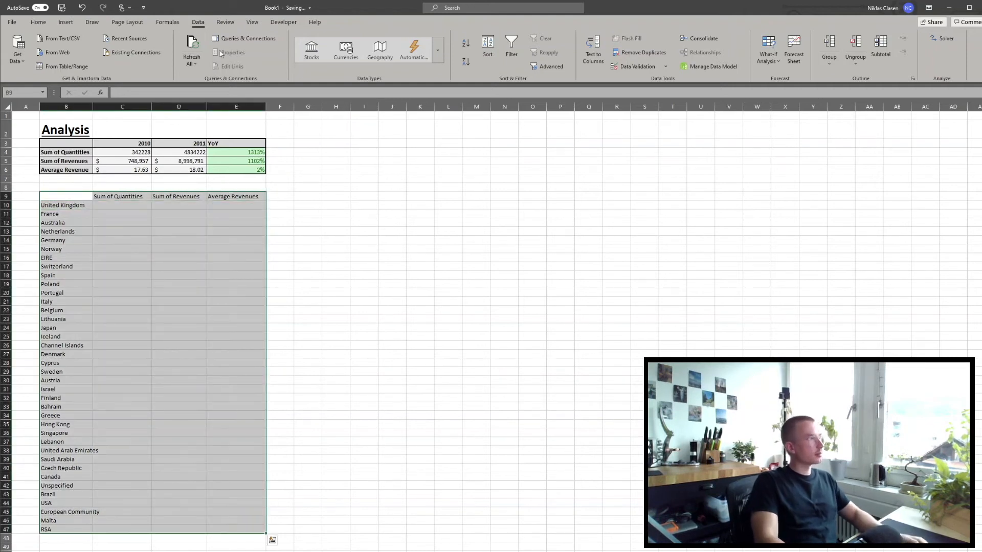
pyautogui.click(37, 22)
pyautogui.click(182, 61)
pyautogui.click(186, 147)
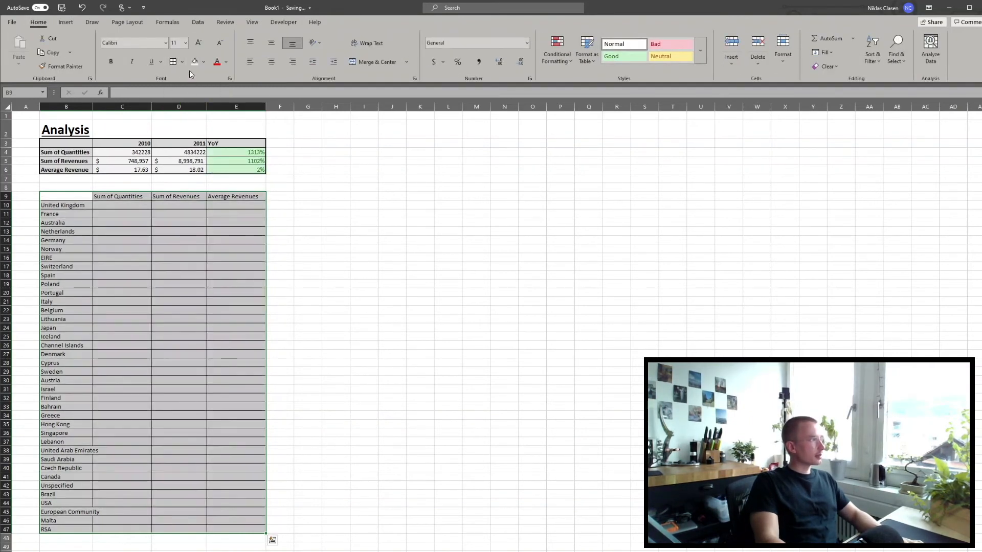
# Give the country table a thick outside border and a light grey fill
pyautogui.click(182, 62)
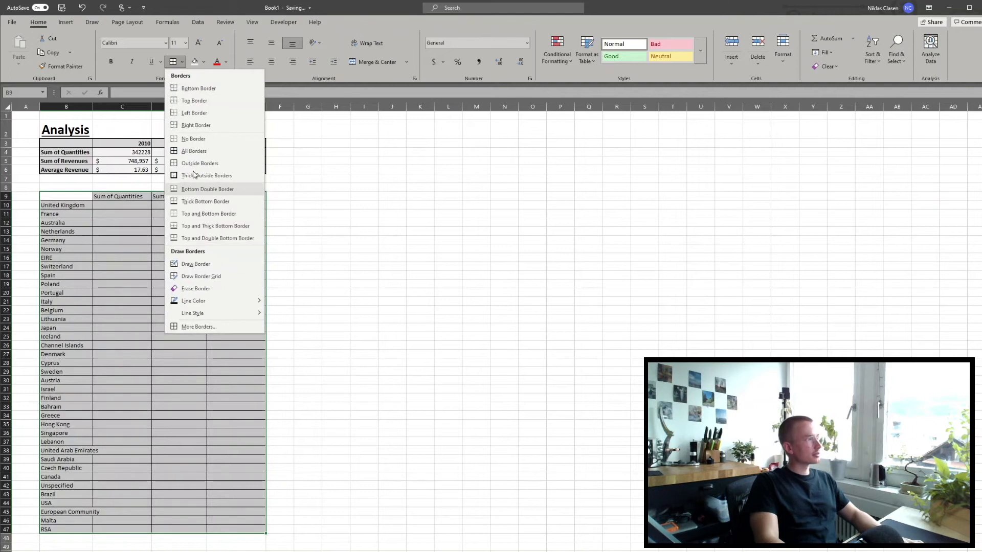
pyautogui.click(199, 189)
pyautogui.click(204, 61)
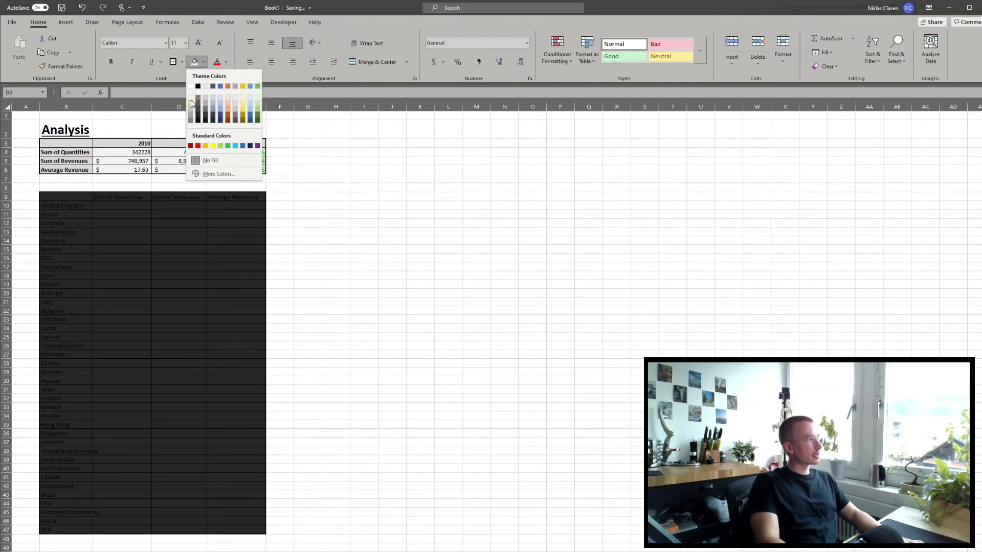
pyautogui.click(206, 109)
# Make the country column B9:B47 and the headers C9:E9 bold with a darker grey fill
pyautogui.moveTo(69, 528); pyautogui.dragTo(225, 194)
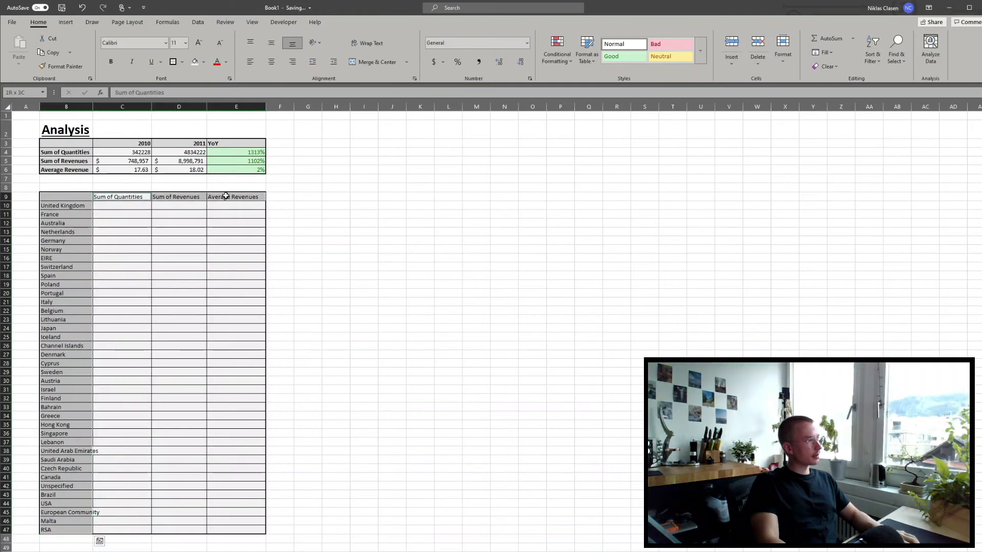
pyautogui.hotkey('ctrl', 'b')
pyautogui.click(204, 63)
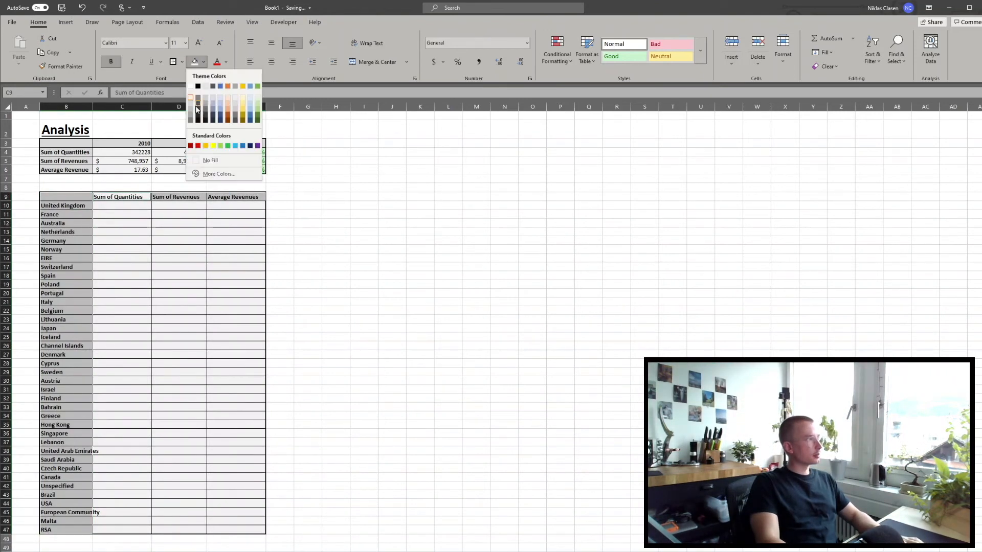
pyautogui.click(191, 104)
pyautogui.click(415, 258)
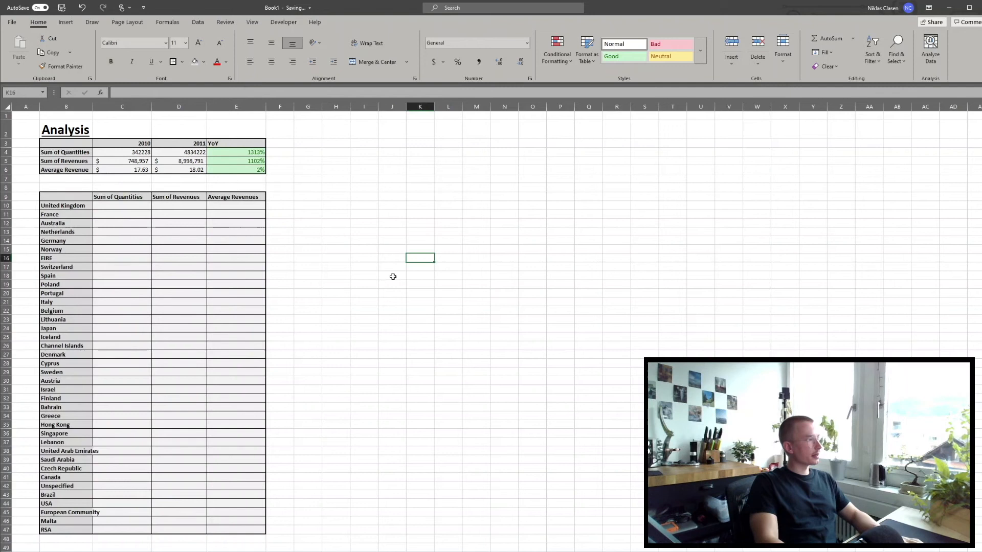
# Fit column B's width to the country names and start a formula in C10 for the United Kingdom
pyautogui.doubleClick(92, 106)
pyautogui.click(401, 187)
pyautogui.click(493, 222)
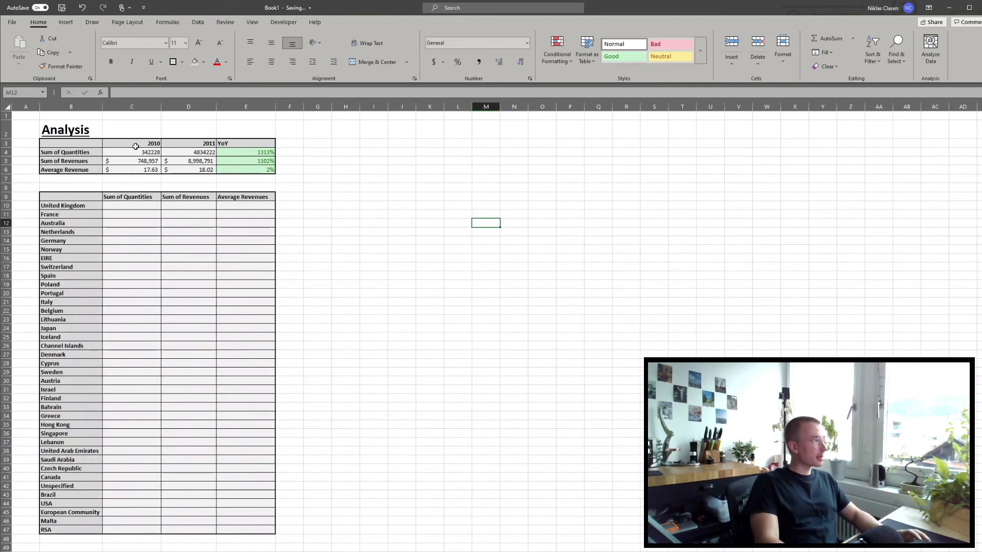
pyautogui.click(132, 205)
pyautogui.write('=')
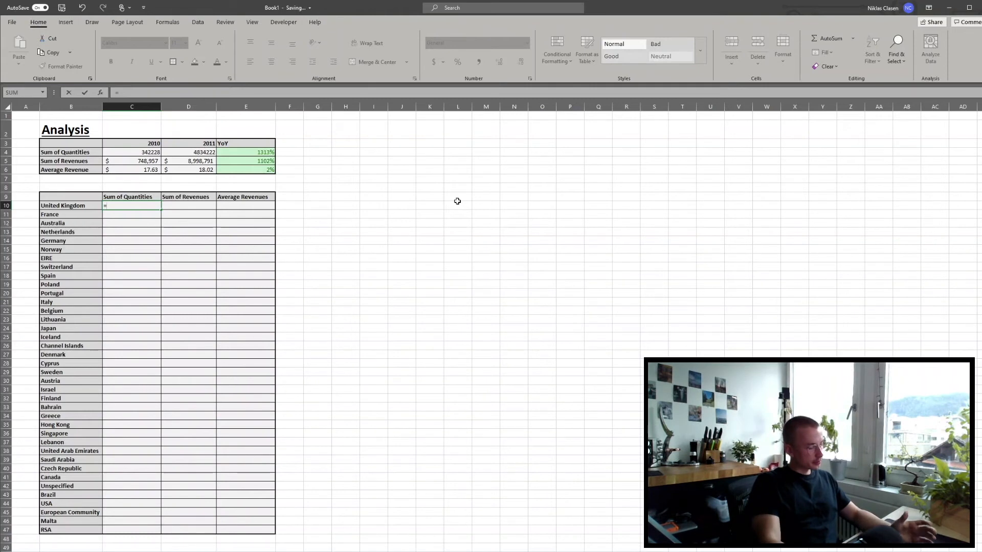
pyautogui.write('aver')
pyautogui.press('BackSpace')
pyautogui.press('BackSpace')
pyautogui.press('BackSpace')
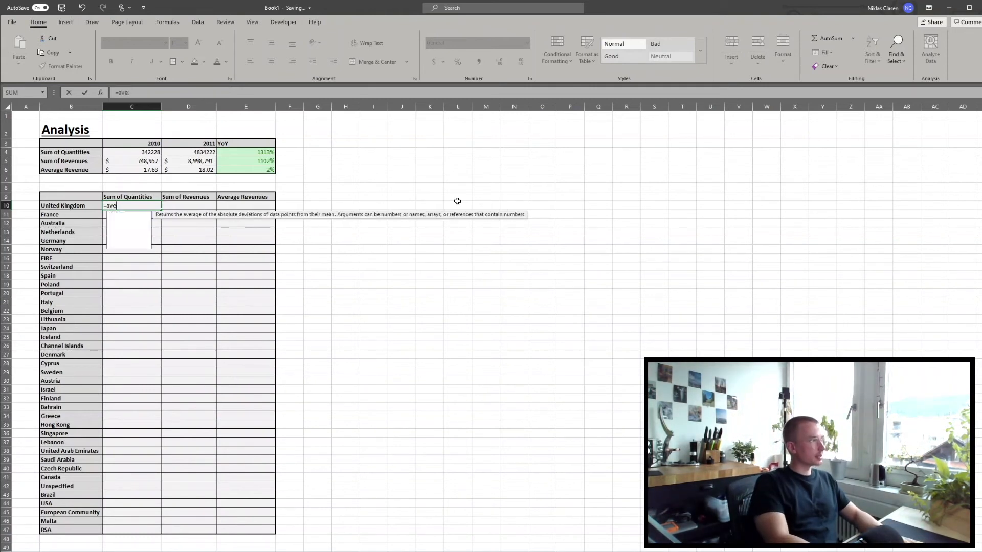
pyautogui.press('BackSpace')
# Use SUMIF in C10 with the country column Data_Cleaned!$K$3:$K$541911 as its absolute criteria range
pyautogui.write('sum')
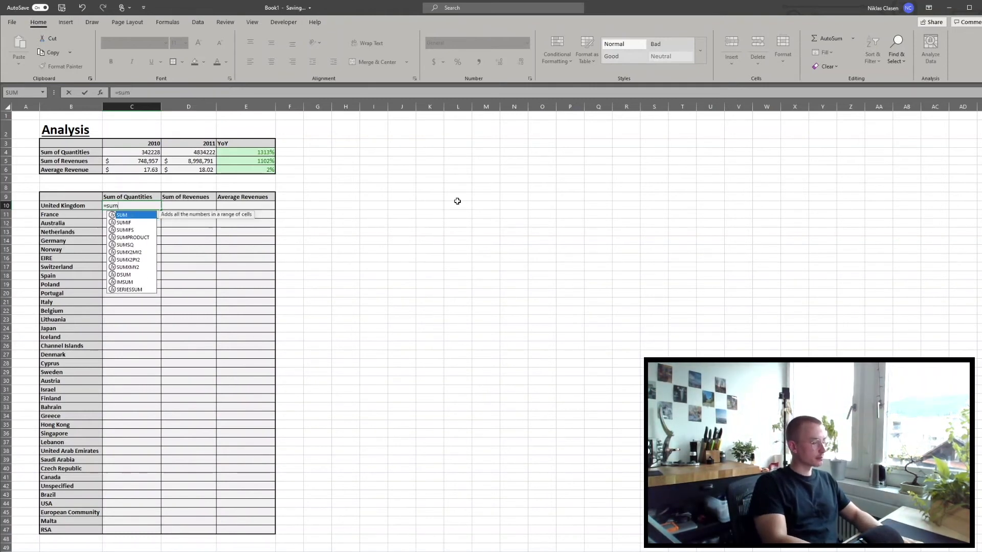
pyautogui.write('if')
pyautogui.press('Tab')
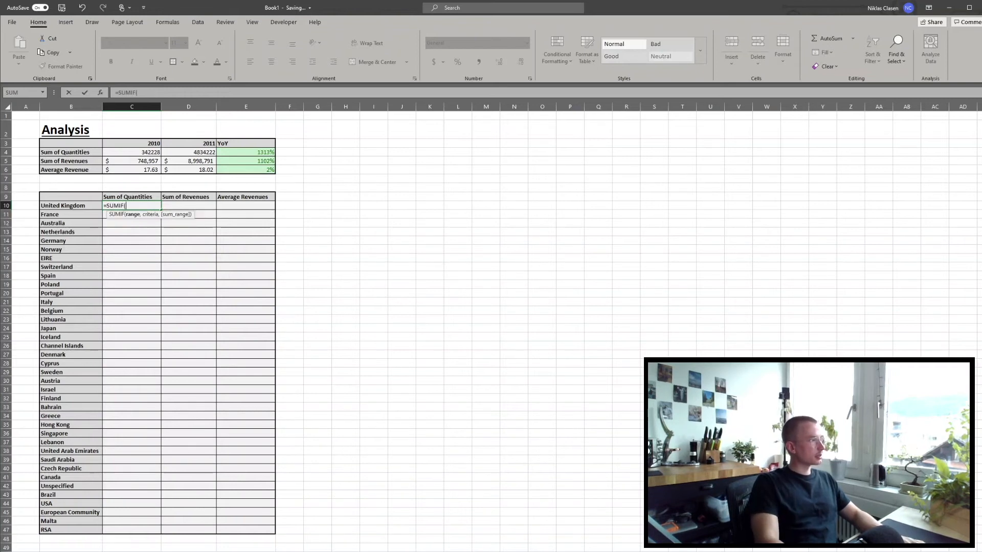
pyautogui.hotkey('ctrl', 'pageup')
pyautogui.click(479, 148)
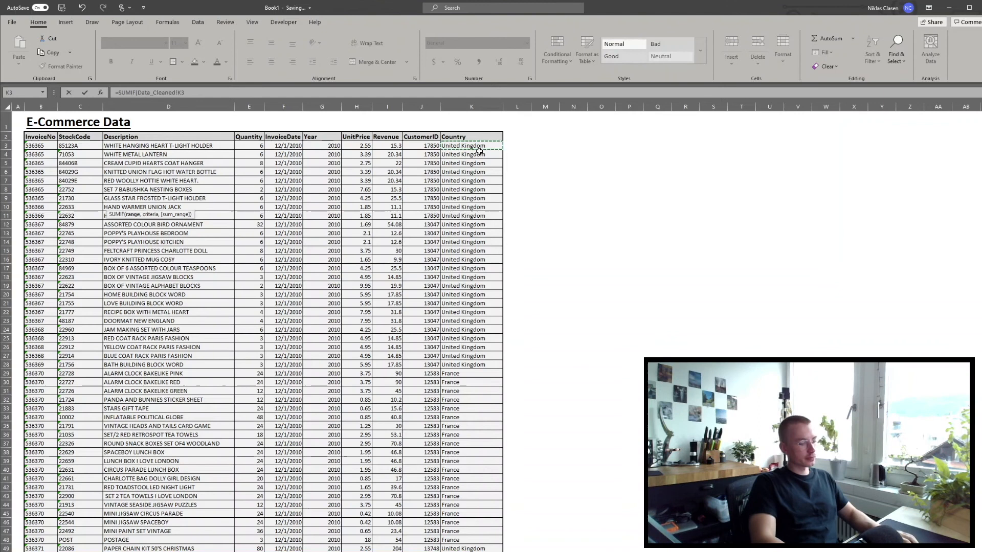
pyautogui.hotkey('ctrl', 'shift', 'Down')
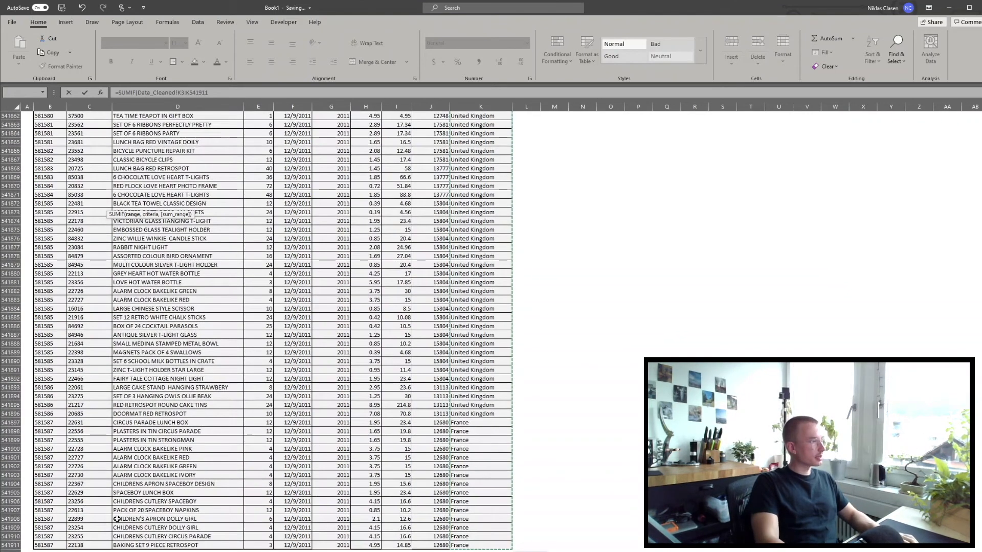
pyautogui.moveTo(207, 93); pyautogui.dragTo(139, 93)
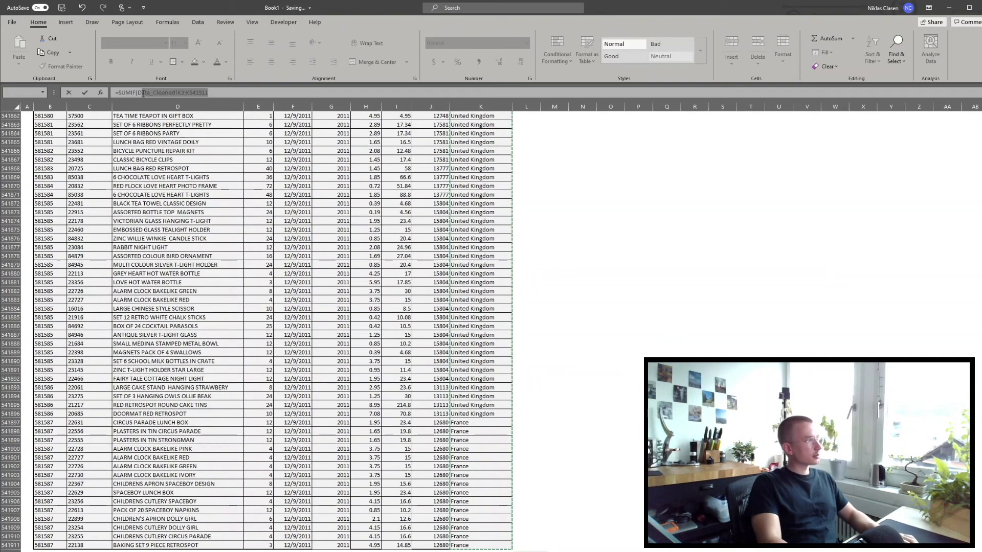
pyautogui.press('F4')
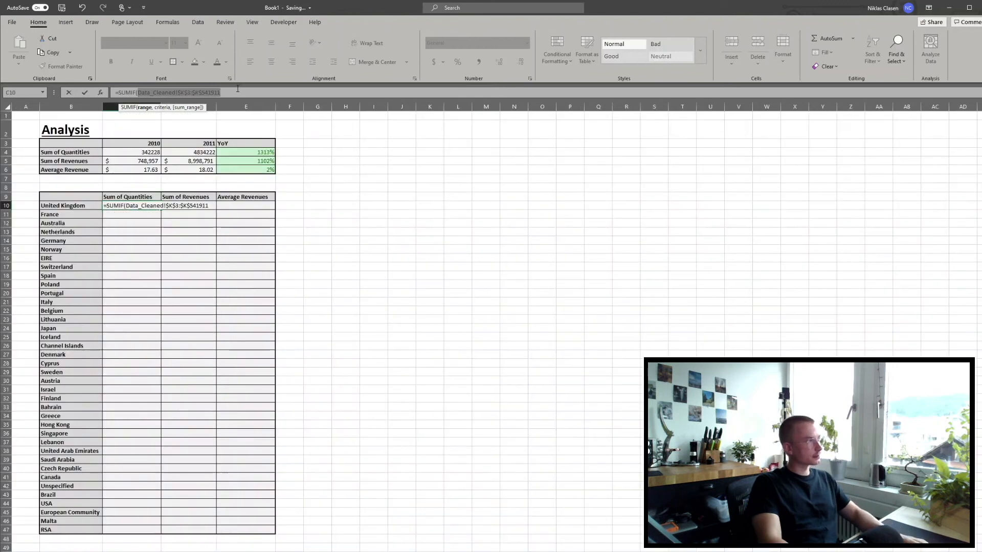
# Set the SUMIF criteria to the country in Analysis!$B10, locking only the column
pyautogui.click(238, 90)
pyautogui.write(',')
pyautogui.click(91, 207)
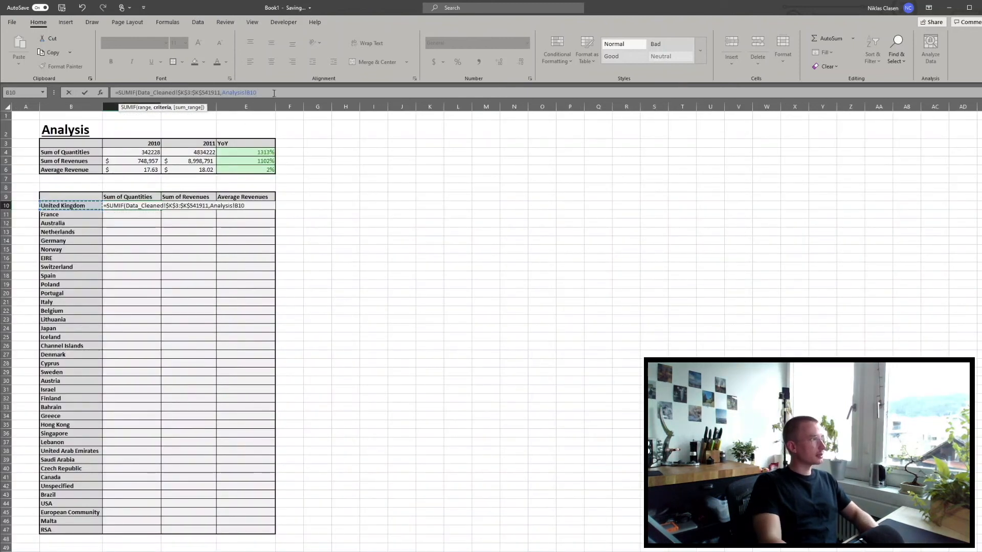
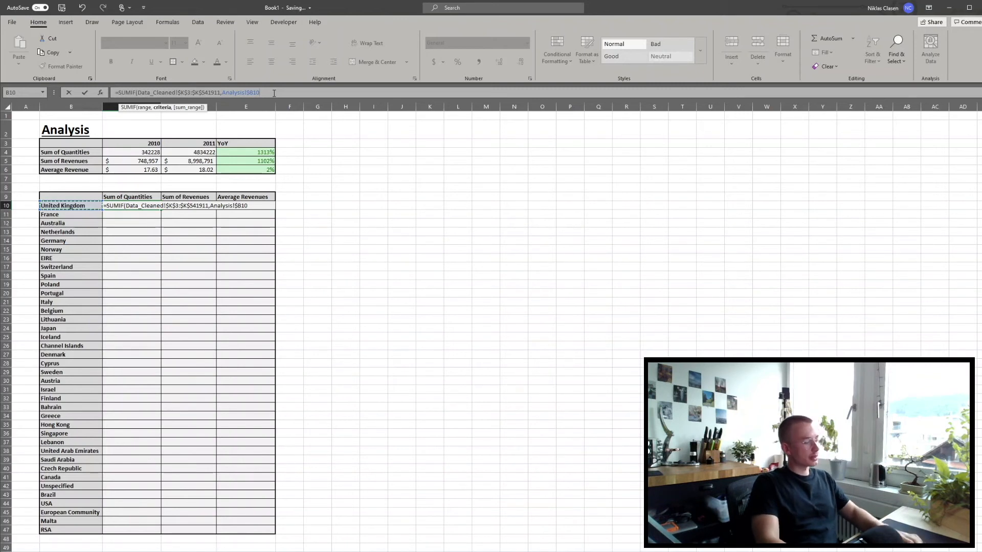
pyautogui.write(',')
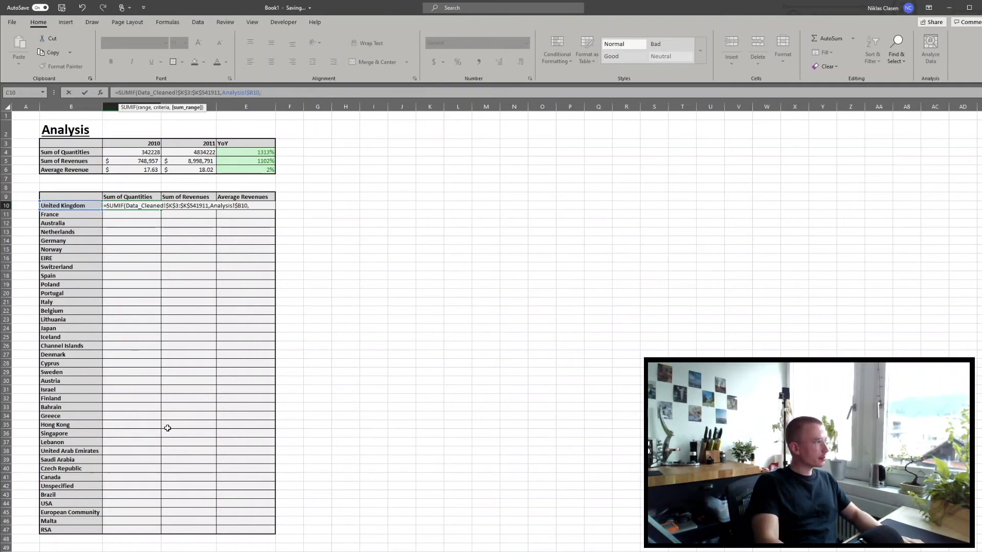
# Complete the C10 formula with the Quantity column Data_Cleaned!$E$3:$E$541911 as the absolute sum range
pyautogui.click(102, 551)
pyautogui.click(301, 254)
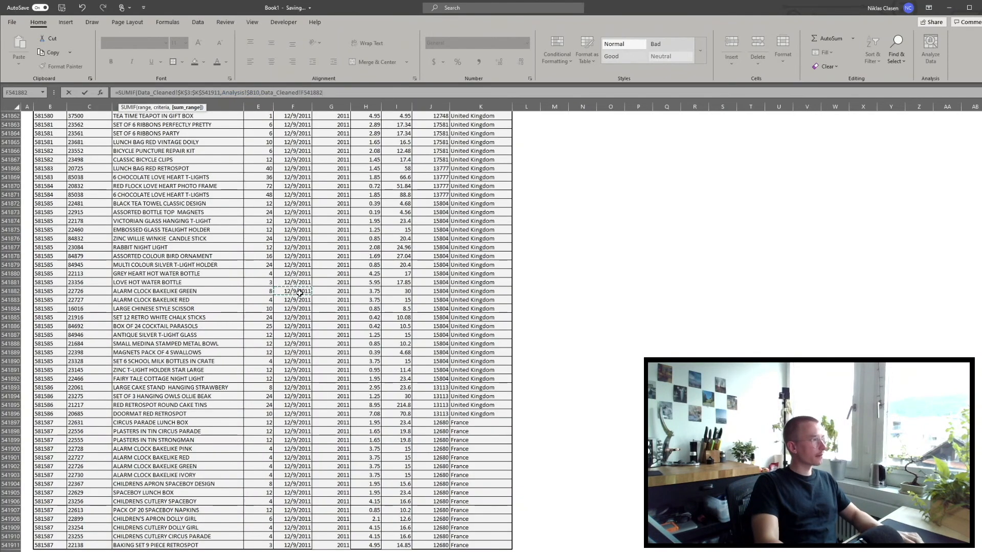
pyautogui.hotkey('ctrl', 'Up')
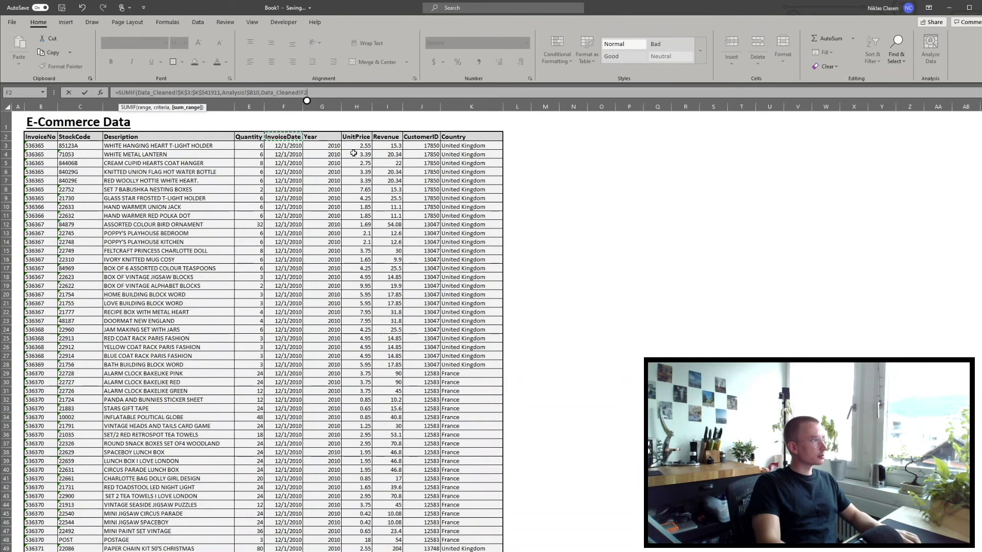
pyautogui.click(258, 148)
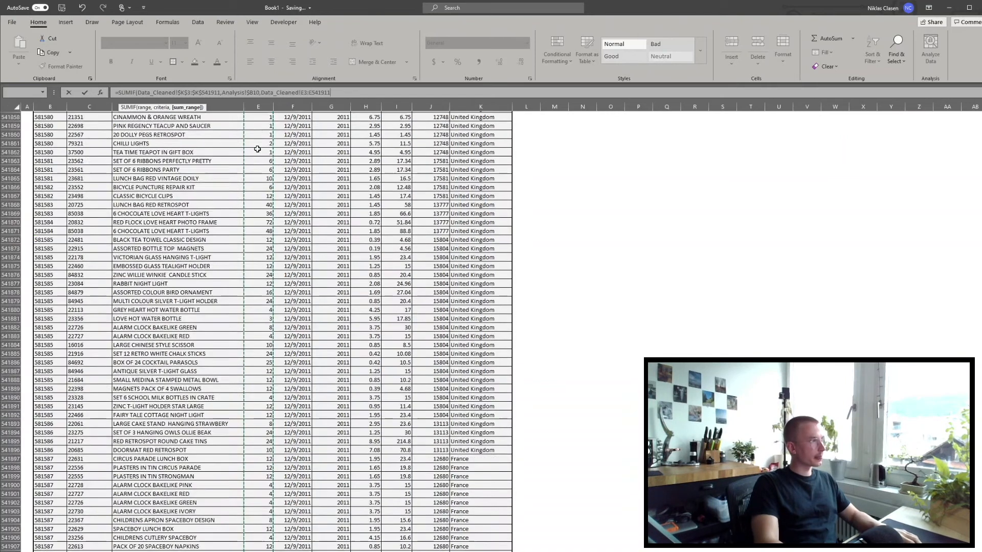
pyautogui.hotkey('ctrl', 'shift', 'Down')
pyautogui.moveTo(330, 92); pyautogui.dragTo(263, 91)
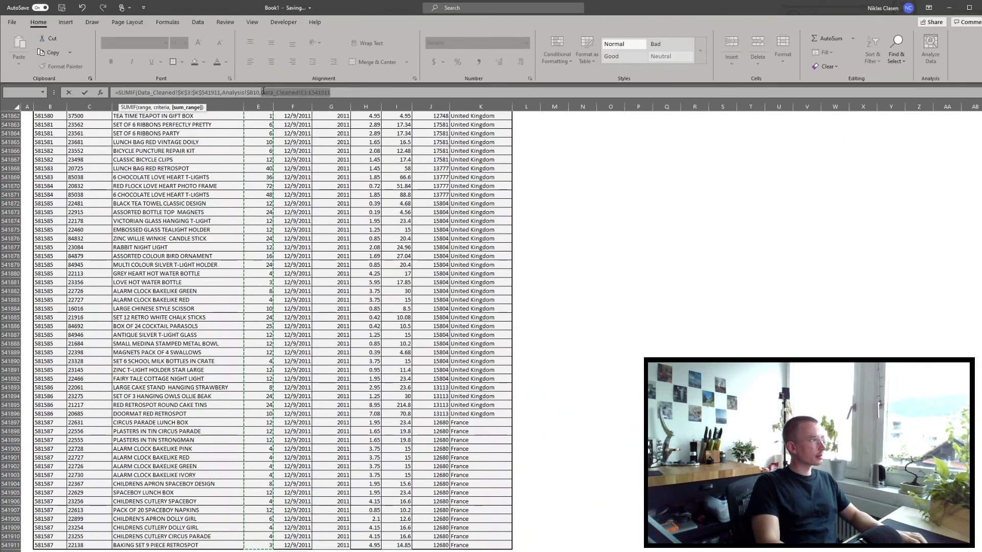
pyautogui.press('F4')
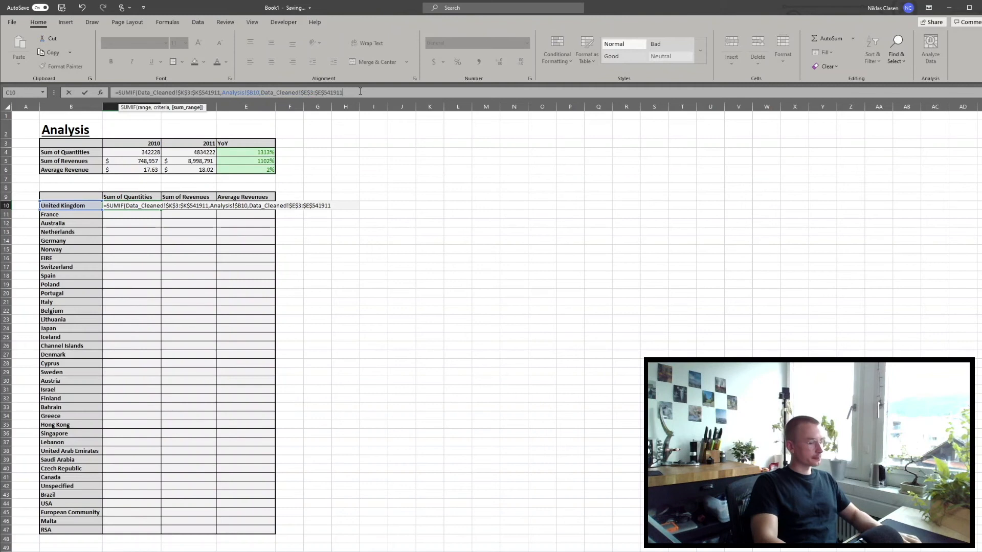
pyautogui.press('Return')
# Fill the C10 formula down to C47 and check the copied formula in Italy's row
pyautogui.click(143, 203)
pyautogui.doubleClick(162, 209)
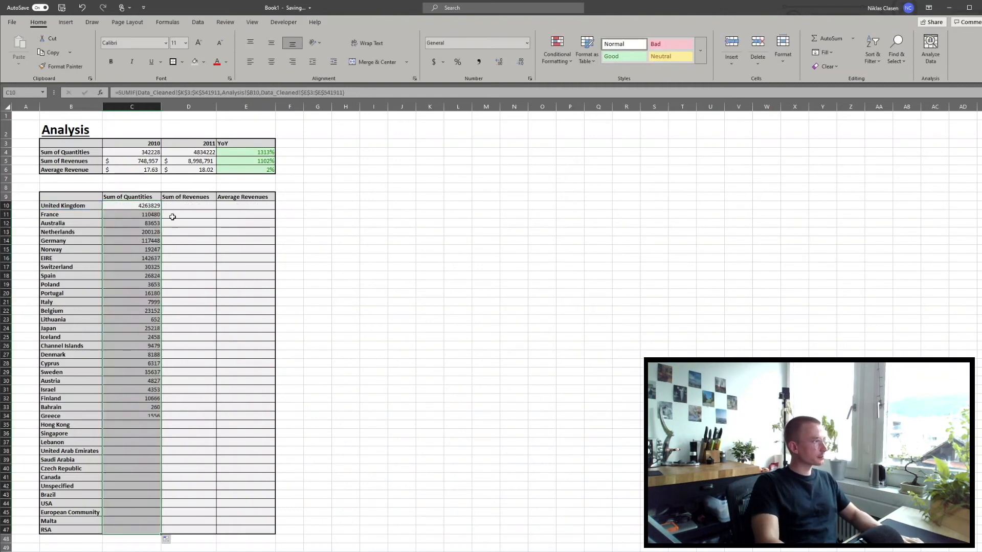
pyautogui.moveTo(148, 205); pyautogui.dragTo(151, 530)
pyautogui.click(189, 340)
pyautogui.doubleClick(152, 302)
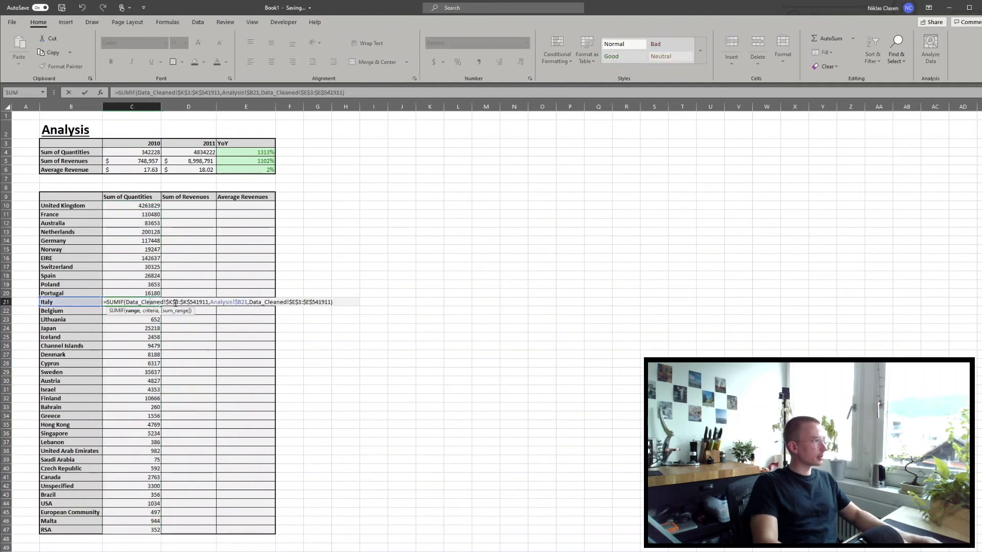
pyautogui.click(241, 259)
# Start a SUMIF formula in D10 with the country column Data_Cleaned!$K$3:$K$541911 as its absolute criteria range
pyautogui.click(202, 207)
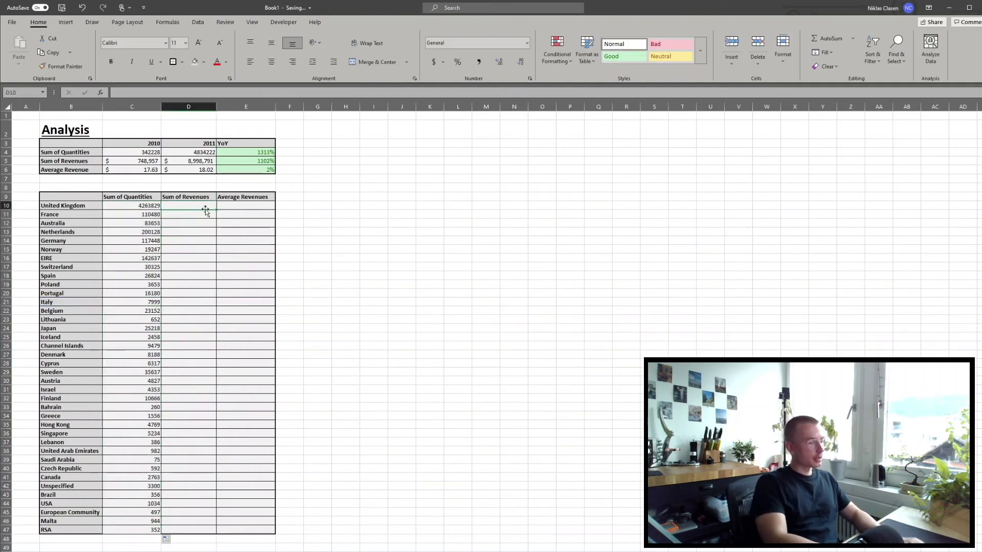
pyautogui.write('=')
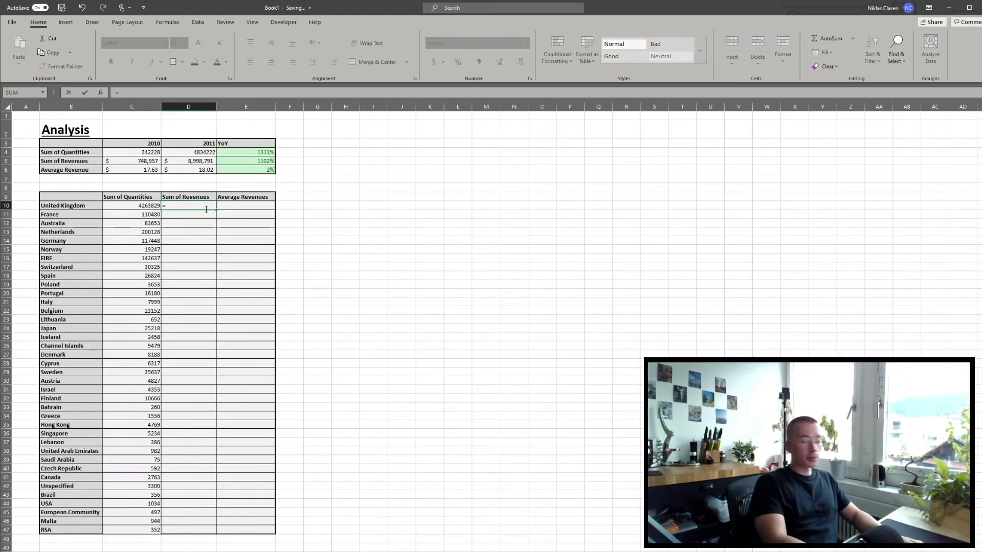
pyautogui.write('SUMIF(')
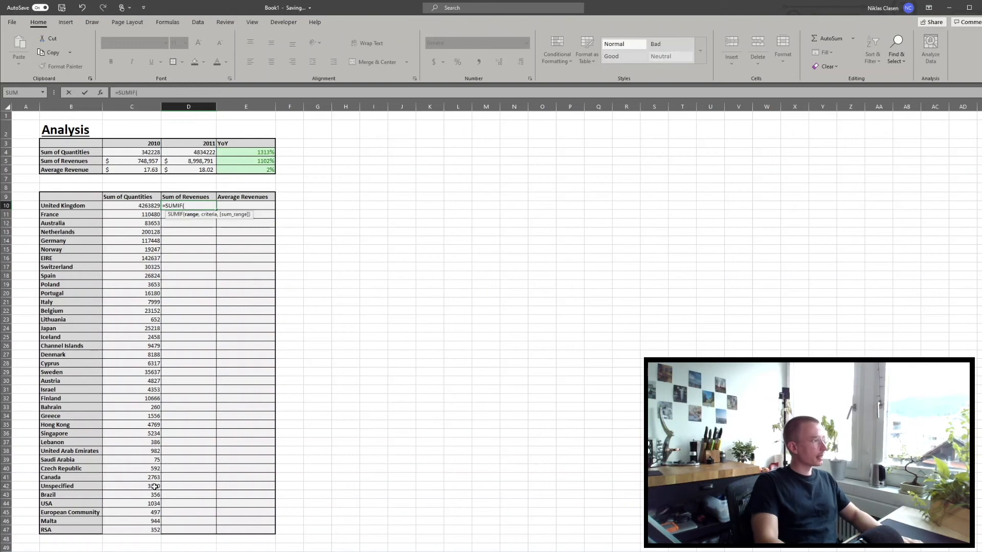
pyautogui.click(135, 551)
pyautogui.click(506, 384)
pyautogui.hotkey('ctrl', 'shift', 'Up')
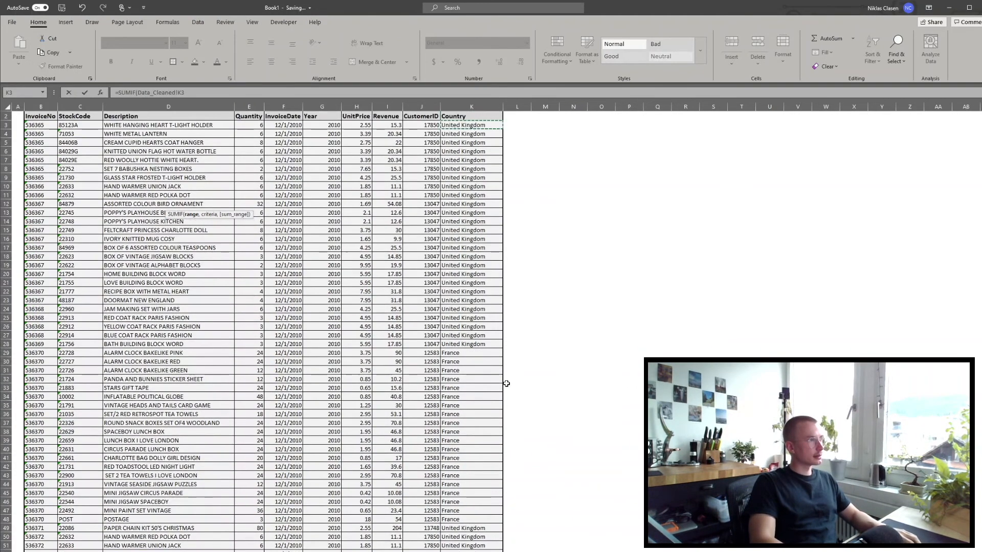
pyautogui.hotkey('ctrl', 'shift', 'Down')
pyautogui.moveTo(208, 92); pyautogui.dragTo(138, 91)
pyautogui.press('F4')
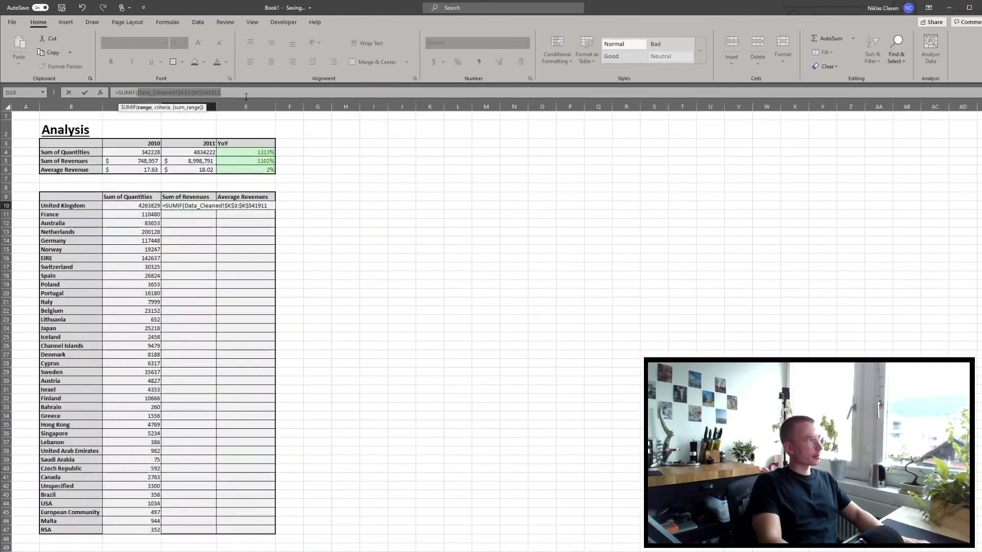
# Set the criteria of the D10 SUMIF to the country in Analysis!$B10, locking only the column
pyautogui.click(87, 208)
pyautogui.press('F4')
pyautogui.press('F4')
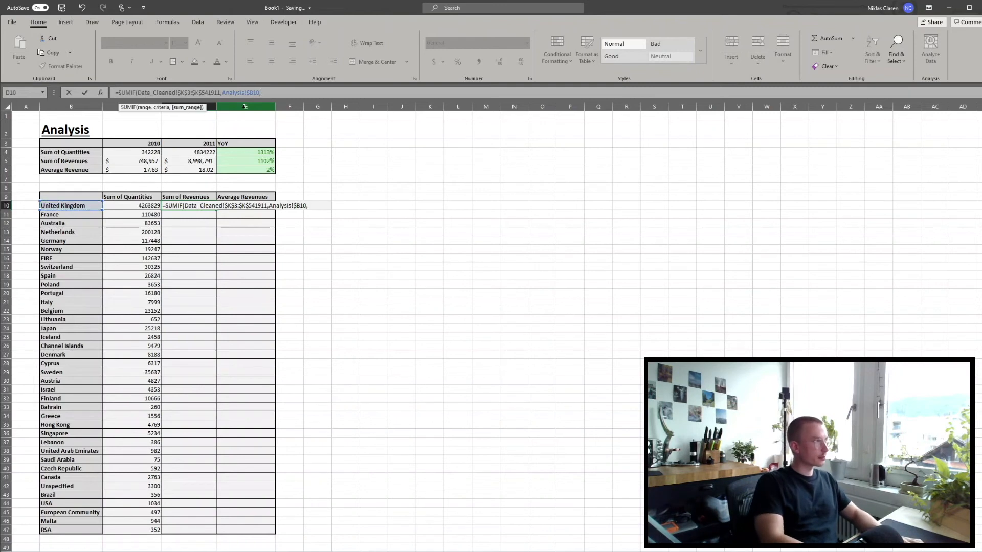
# Complete the D10 formula with the Revenue column Data_Cleaned!$I$3:$I$541911 as the absolute sum range
pyautogui.click(97, 551)
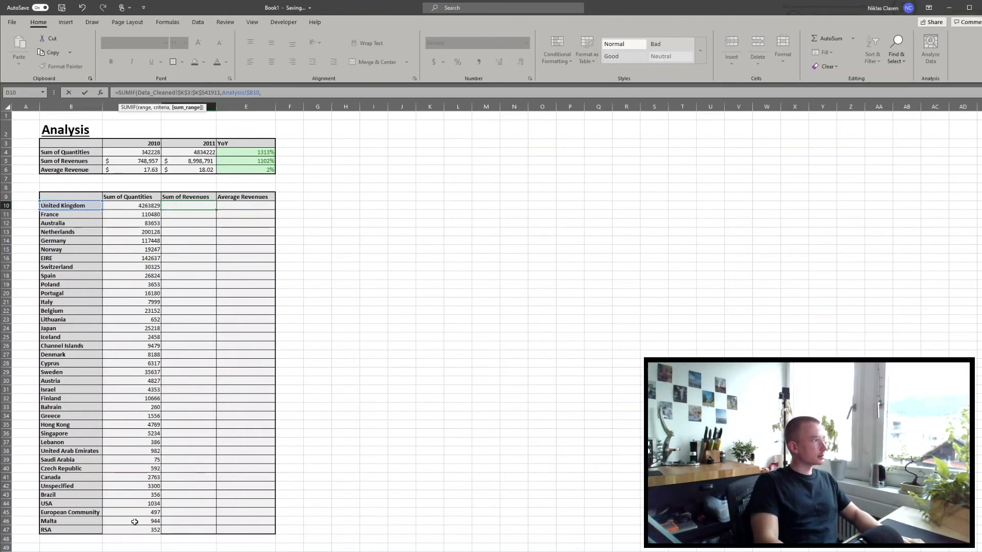
pyautogui.click(302, 300)
pyautogui.hotkey('ctrl', 'Up')
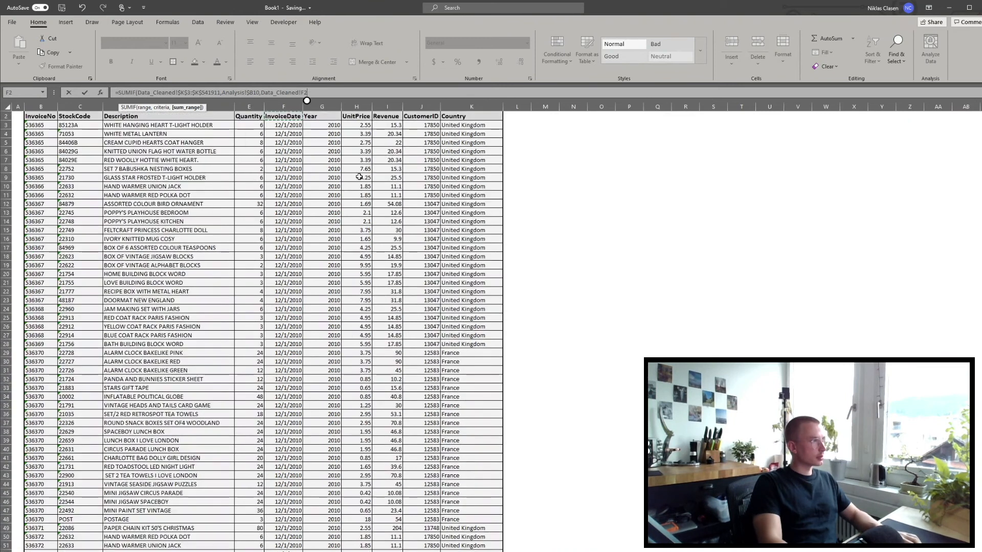
pyautogui.click(382, 125)
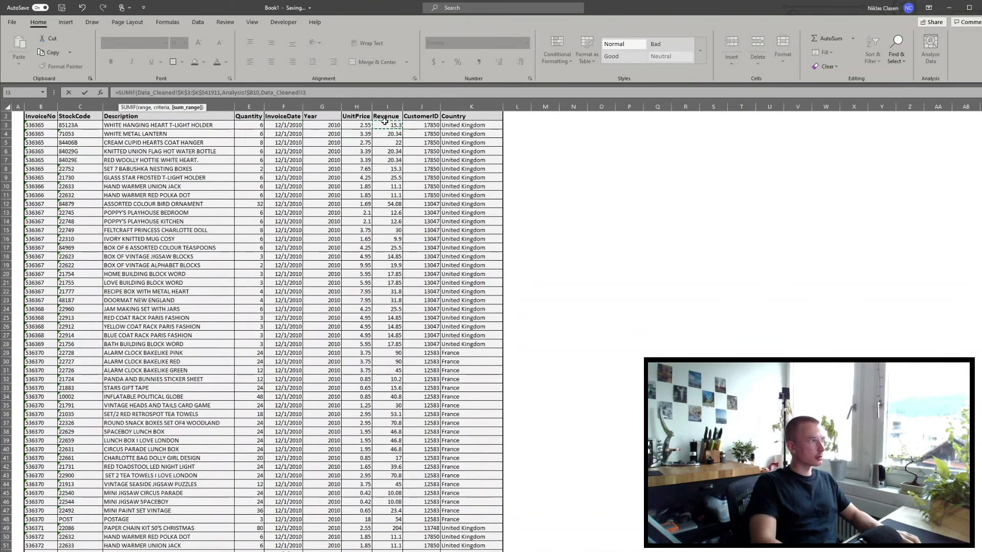
pyautogui.hotkey('ctrl', 'shift', 'Down')
pyautogui.press('F4')
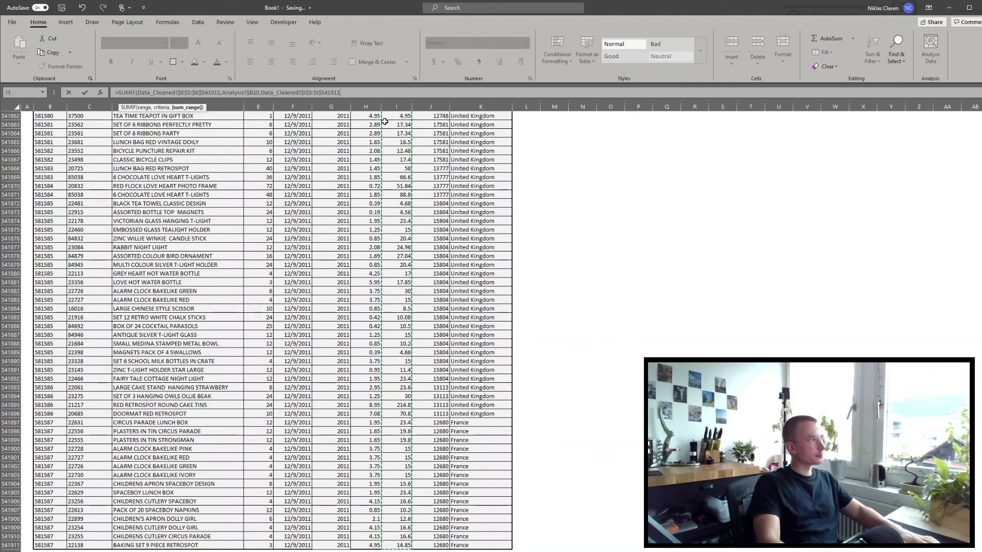
pyautogui.write(')')
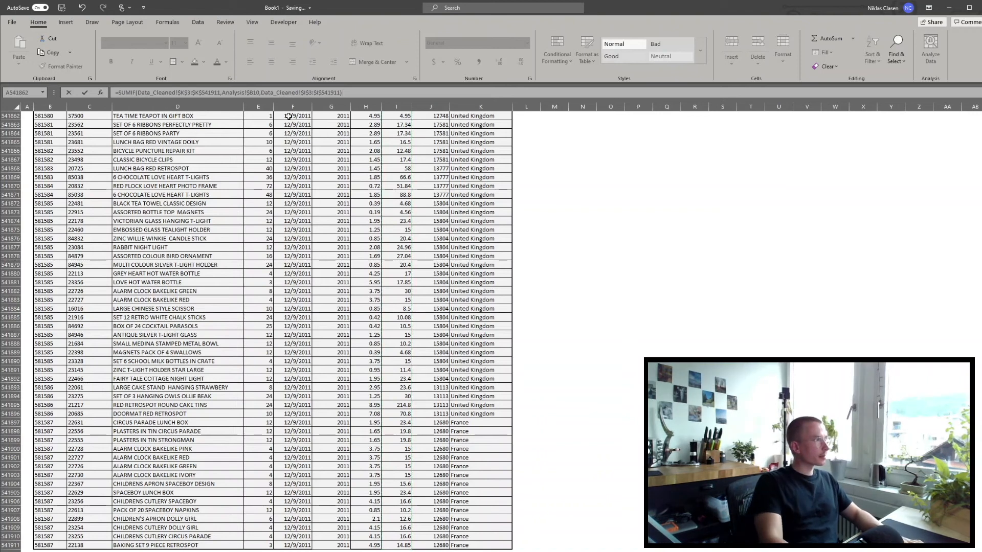
pyautogui.press('Return')
pyautogui.press('Up')
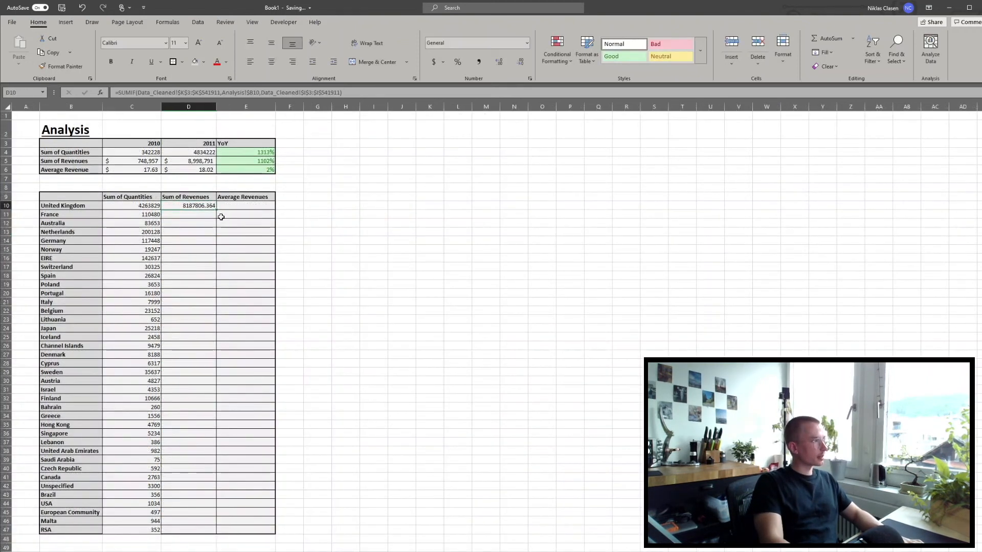
# Fill the D10 formula down to D47 and format the revenues as US dollar accounting values without decimals
pyautogui.doubleClick(218, 210)
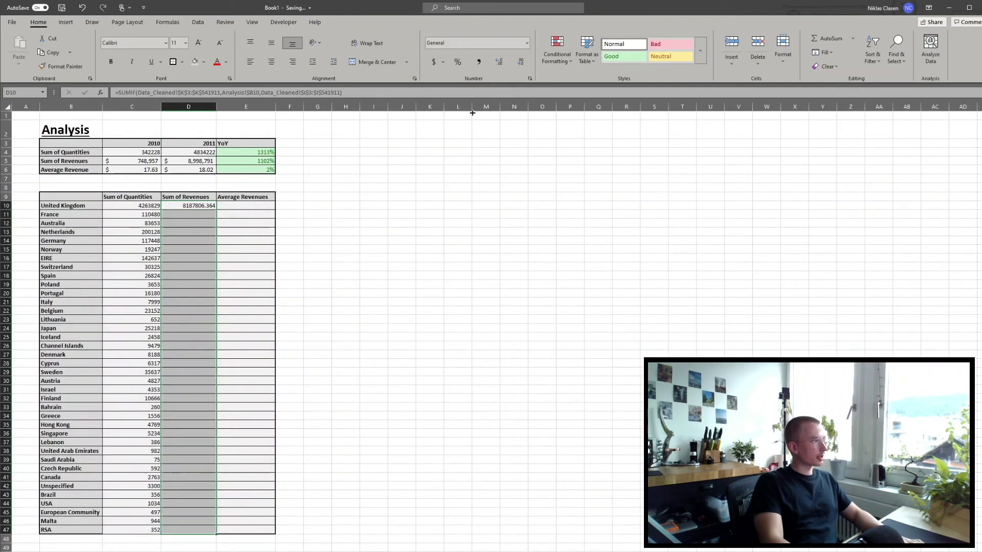
pyautogui.click(436, 62)
pyautogui.click(442, 62)
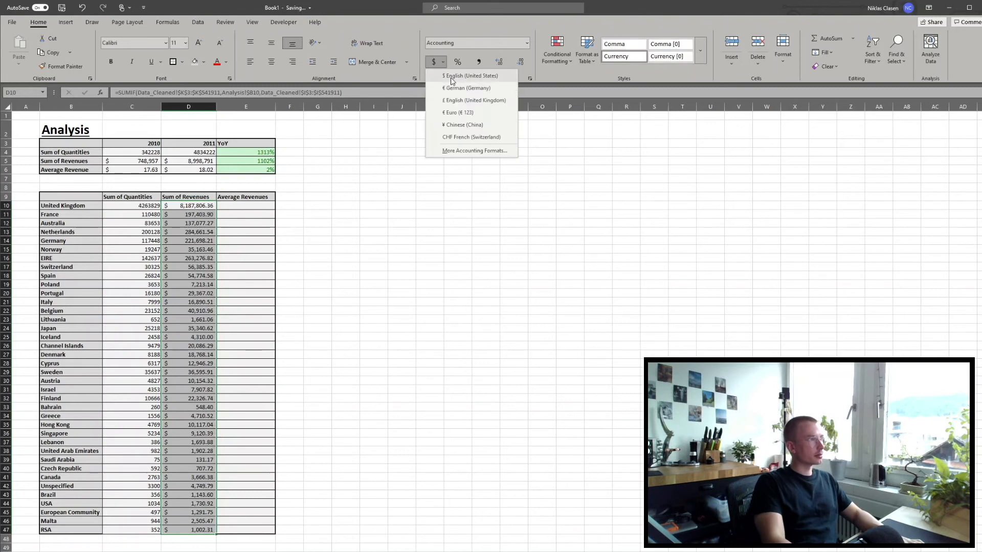
pyautogui.click(451, 81)
pyautogui.click(520, 62)
pyautogui.click(520, 62)
pyautogui.click(414, 282)
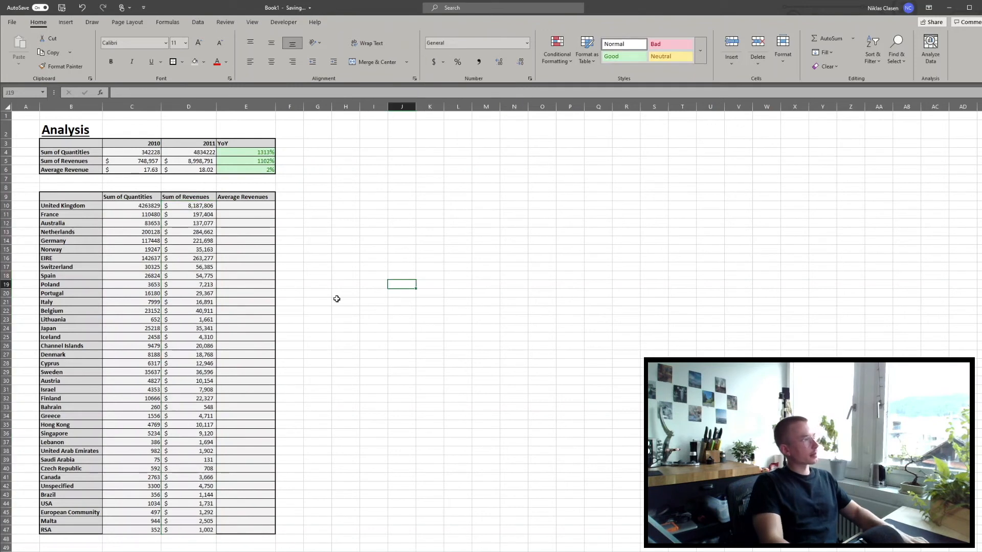
# Start an AVERAGEIF formula in E10 with the country column Data_Cleaned!K3:K541911 as its criteria range
pyautogui.click(226, 206)
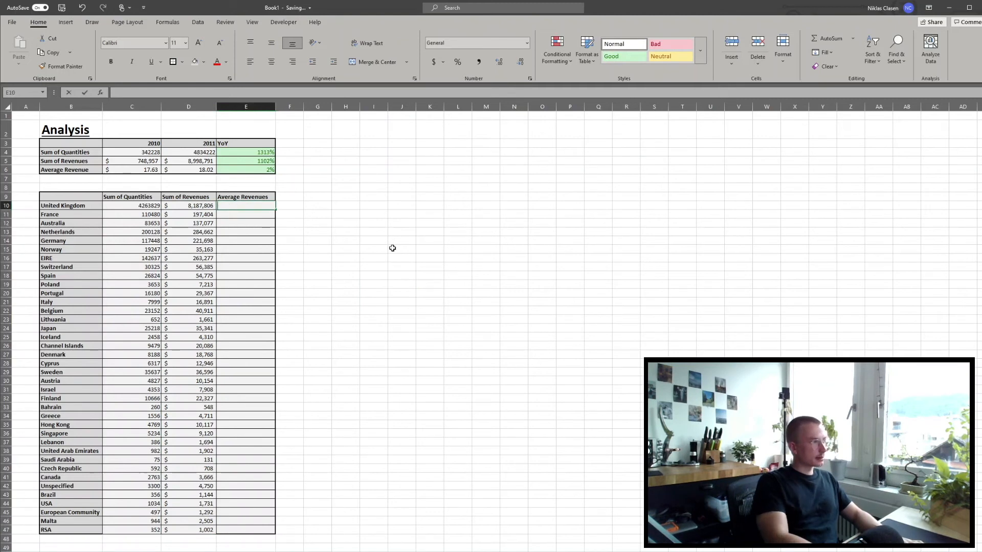
pyautogui.write('=')
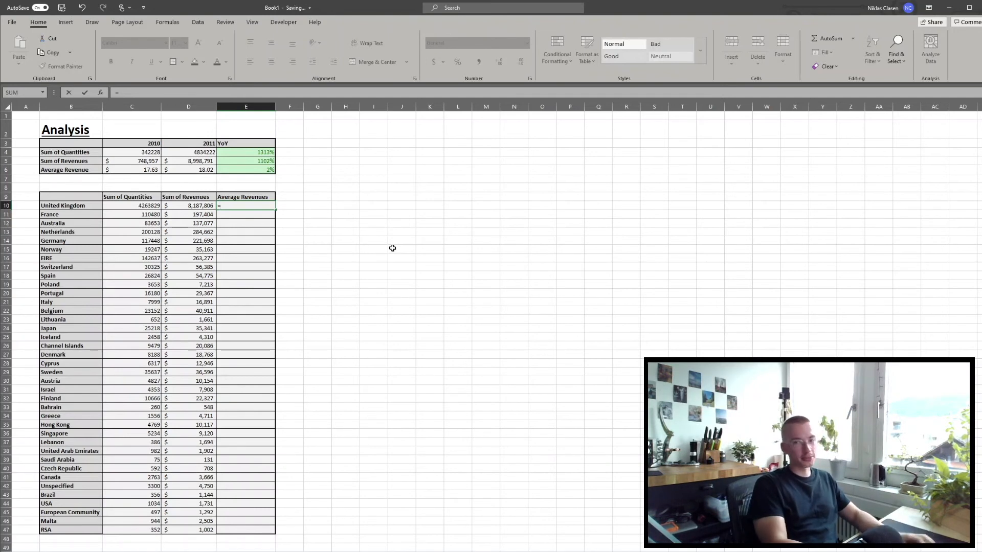
pyautogui.write('aver')
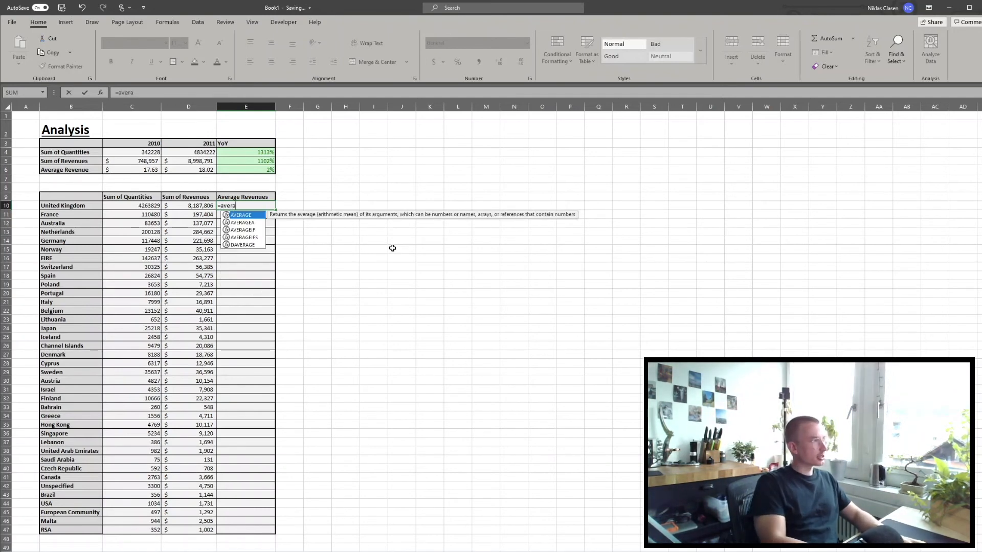
pyautogui.write('a')
pyautogui.press('Down')
pyautogui.press('Down')
pyautogui.press('Tab')
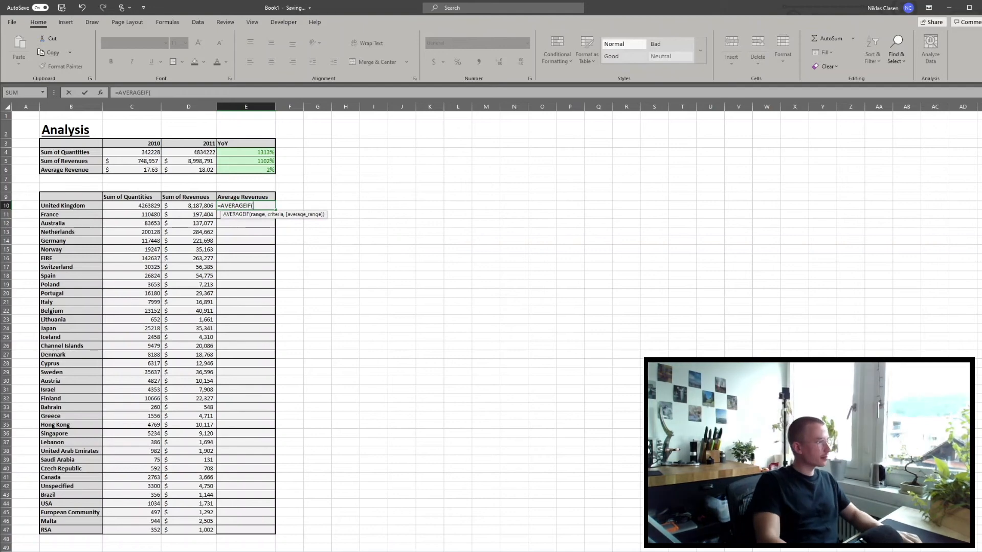
pyautogui.hotkey('ctrl', 'pagedown')
pyautogui.click(480, 353)
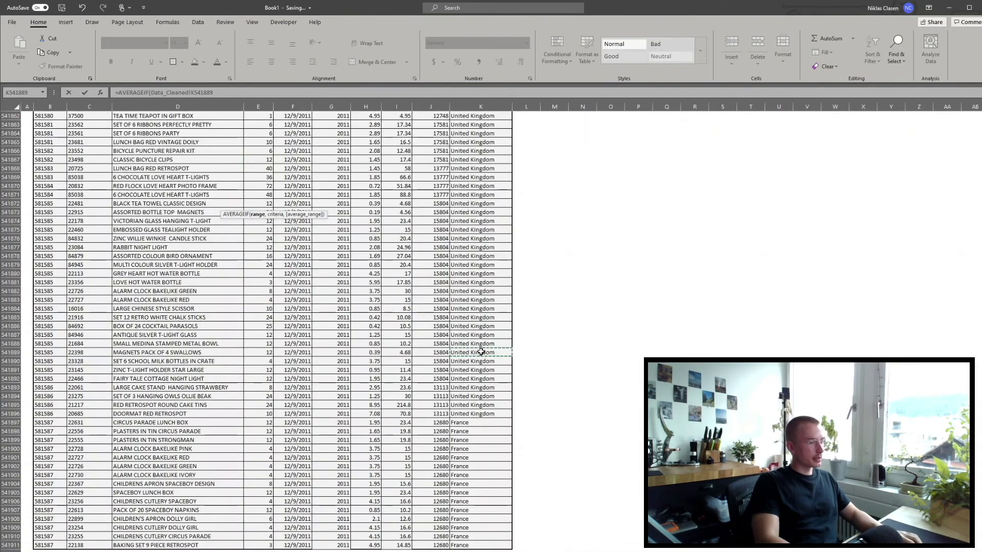
pyautogui.hotkey('ctrl', 'Up')
pyautogui.press('Down')
pyautogui.hotkey('ctrl', 'shift', 'Down')
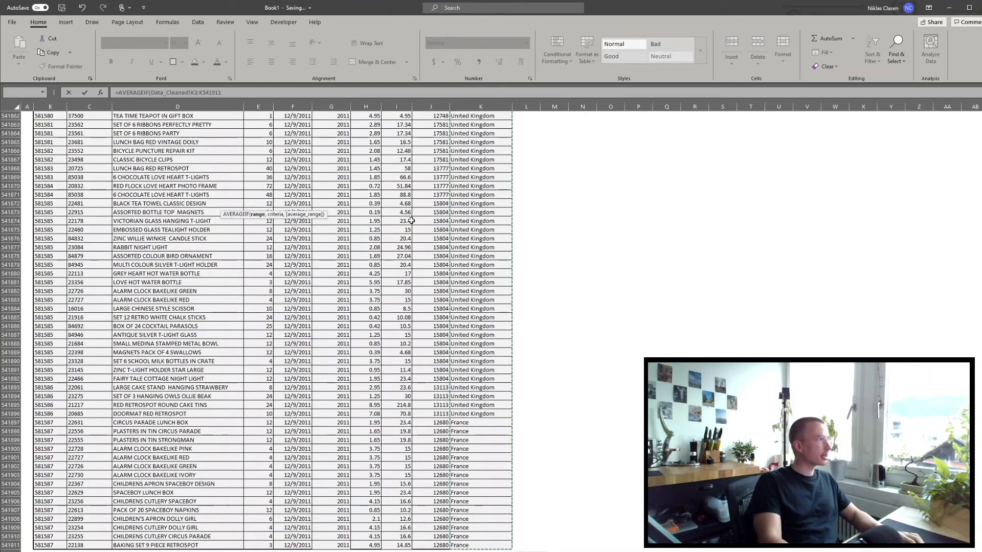
# Make the AVERAGEIF criteria range in E10 fully absolute as Data_Cleaned!$K$3:$K$541911
pyautogui.click(271, 94)
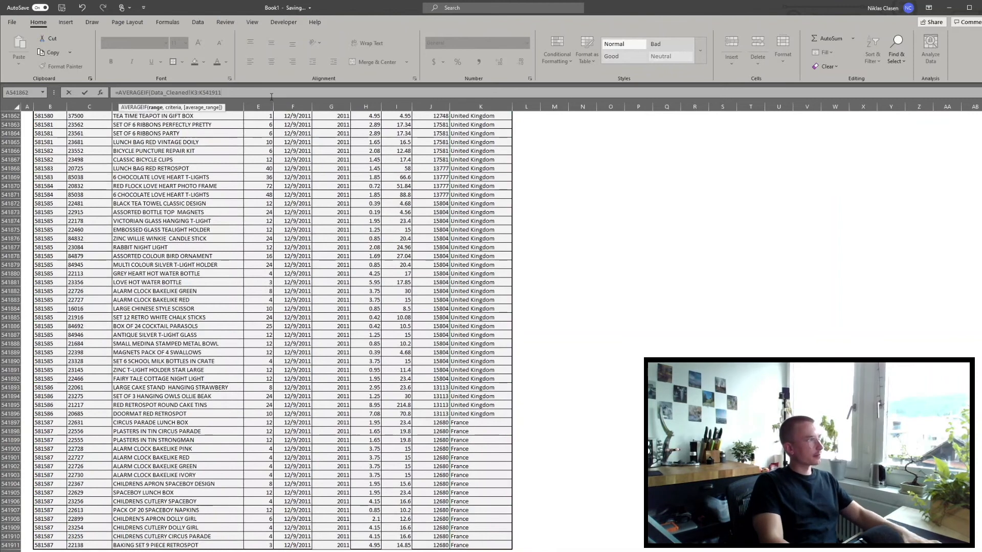
pyautogui.press('F4')
pyautogui.moveTo(242, 93); pyautogui.dragTo(166, 92)
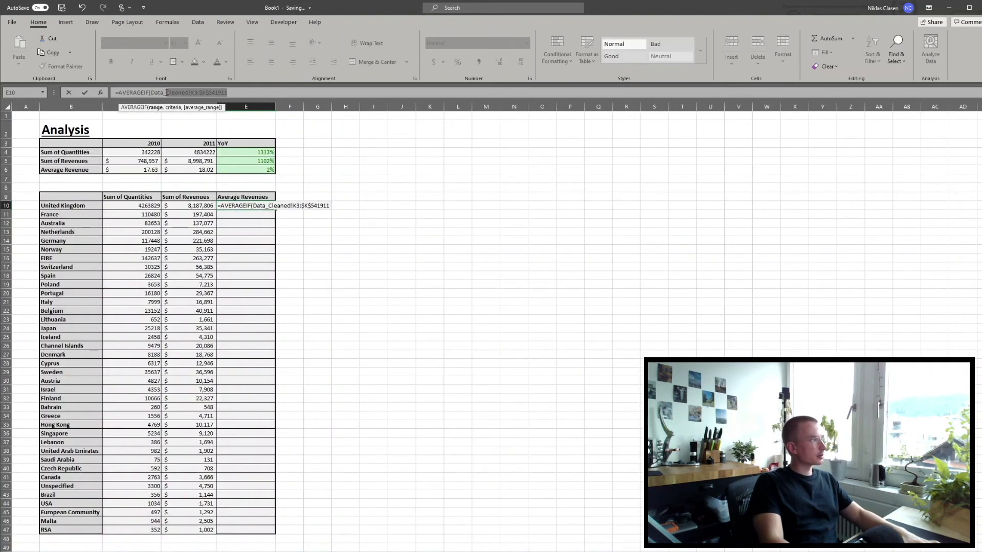
pyautogui.press('F4')
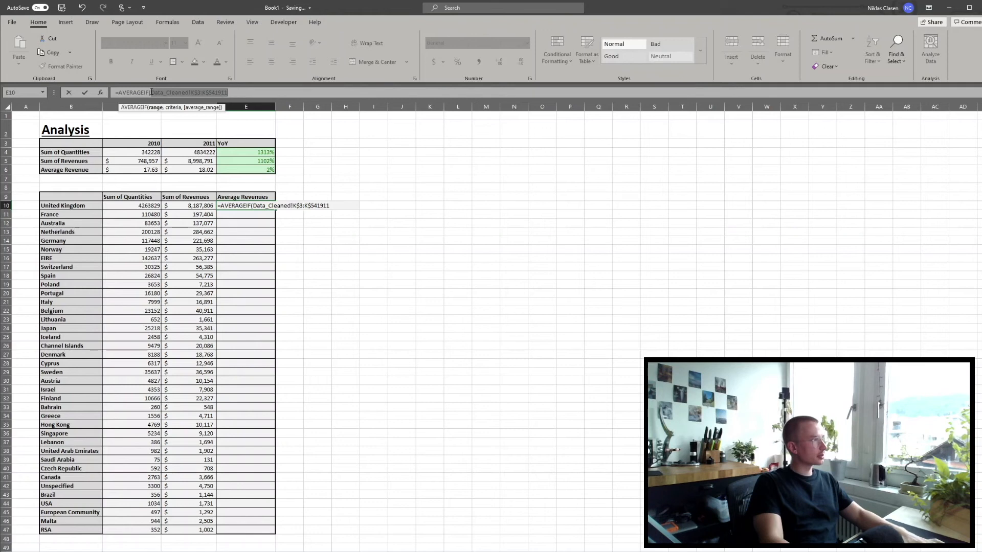
pyautogui.press('F4')
pyautogui.press('F4')
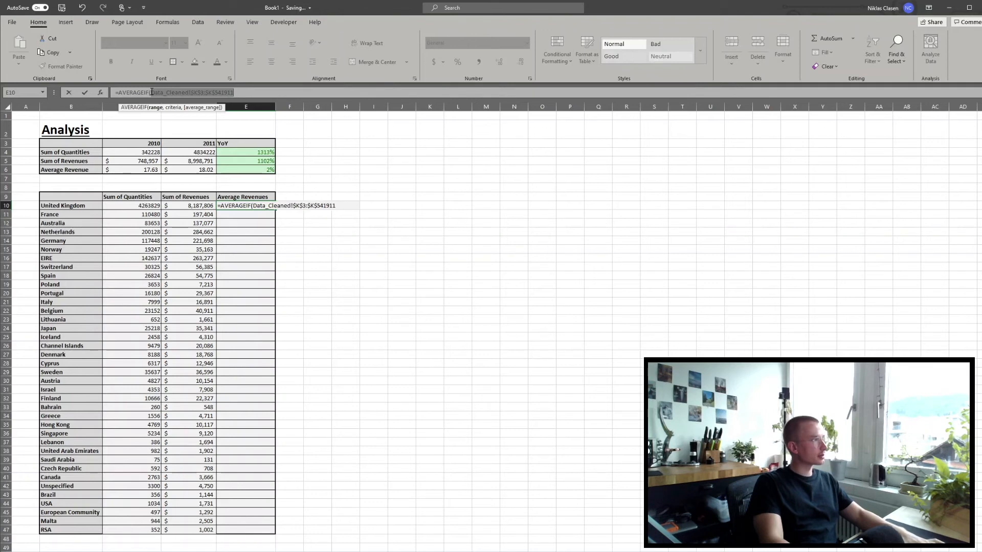
pyautogui.click(290, 90)
# Set the AVERAGEIF criteria to the country in Analysis!$B10, locking only the column
pyautogui.write(',')
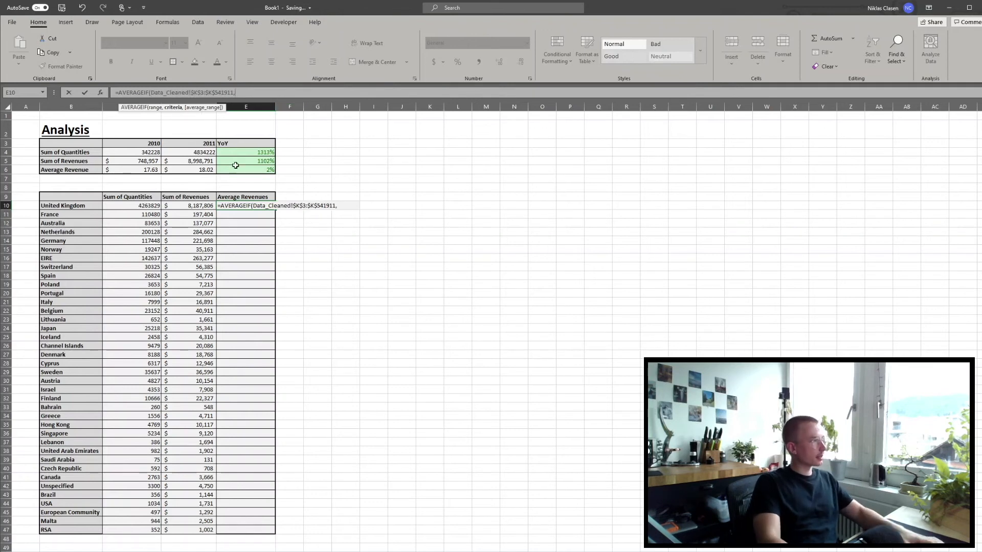
pyautogui.click(80, 206)
pyautogui.press('F4')
pyautogui.press('F4')
pyautogui.press('F4')
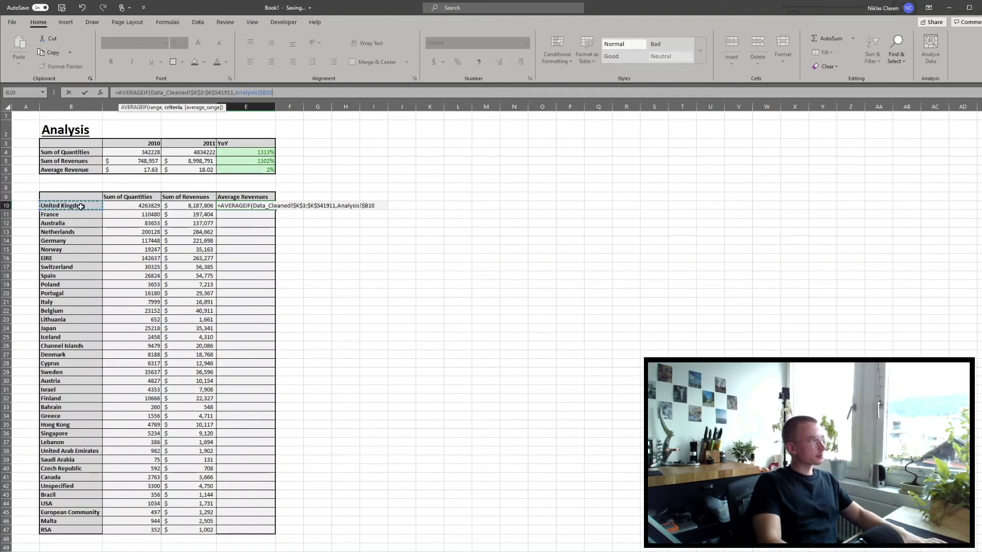
pyautogui.write(',')
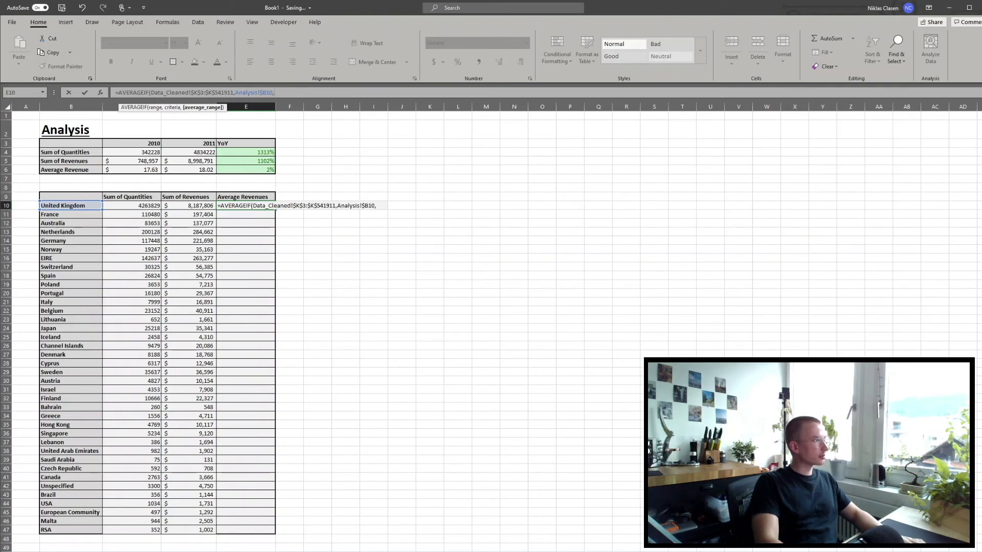
# Complete the E10 formula with the Revenue column Data_Cleaned!$I$3:$I$541911 as the absolute average range
pyautogui.hotkey('ctrl', 'pageup')
pyautogui.click(406, 334)
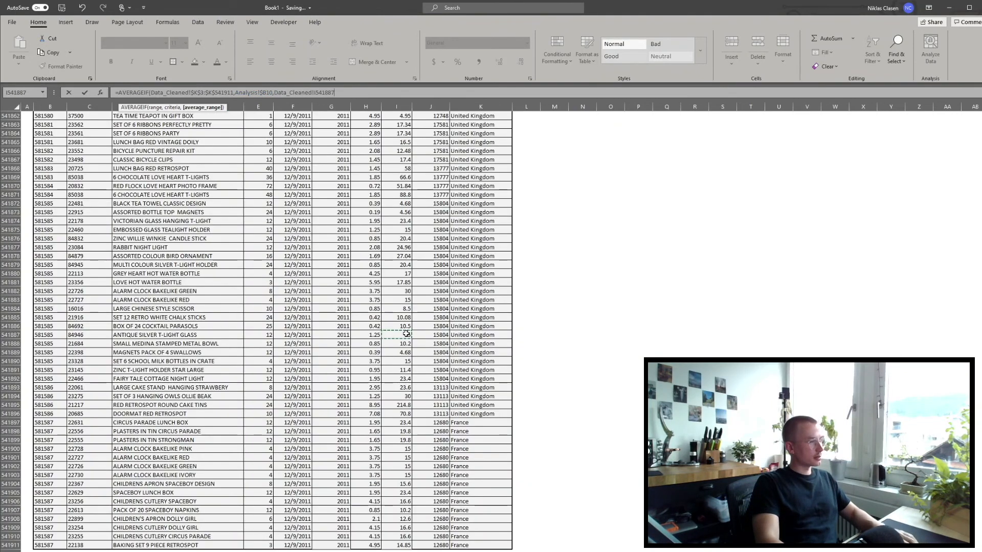
pyautogui.hotkey('ctrl', 'Up')
pyautogui.press('Down')
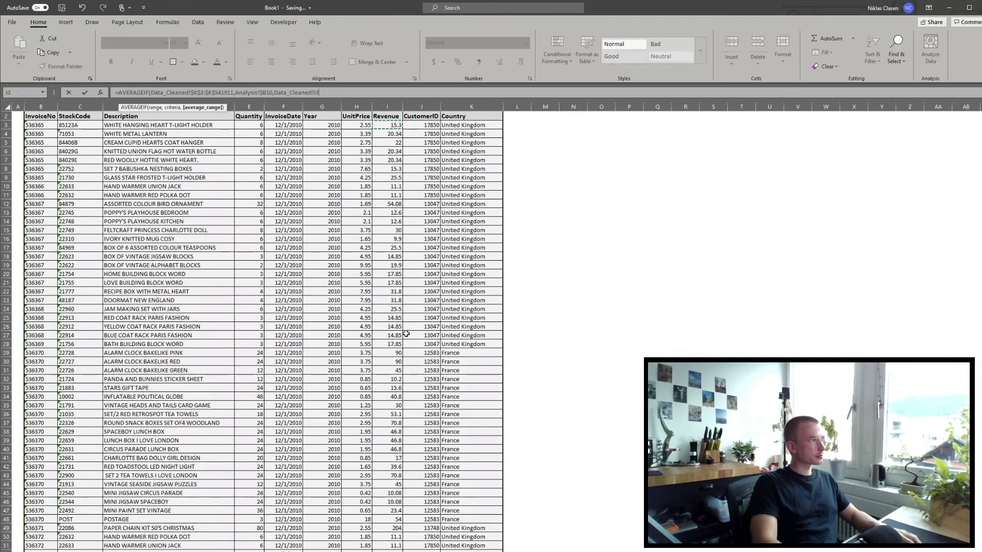
pyautogui.hotkey('ctrl', 'shift', 'Down')
pyautogui.press('F4')
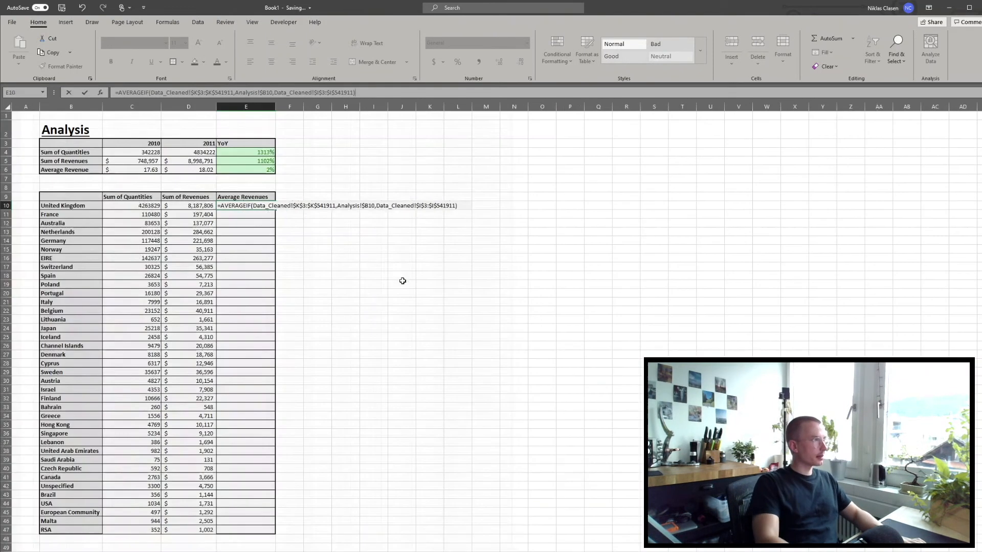
pyautogui.press('Return')
# Fill the E10 formula down to E47 and show the average revenues with two decimal places
pyautogui.click(273, 207)
pyautogui.doubleClick(276, 211)
pyautogui.click(520, 62)
pyautogui.click(520, 62)
pyautogui.click(520, 61)
pyautogui.click(521, 62)
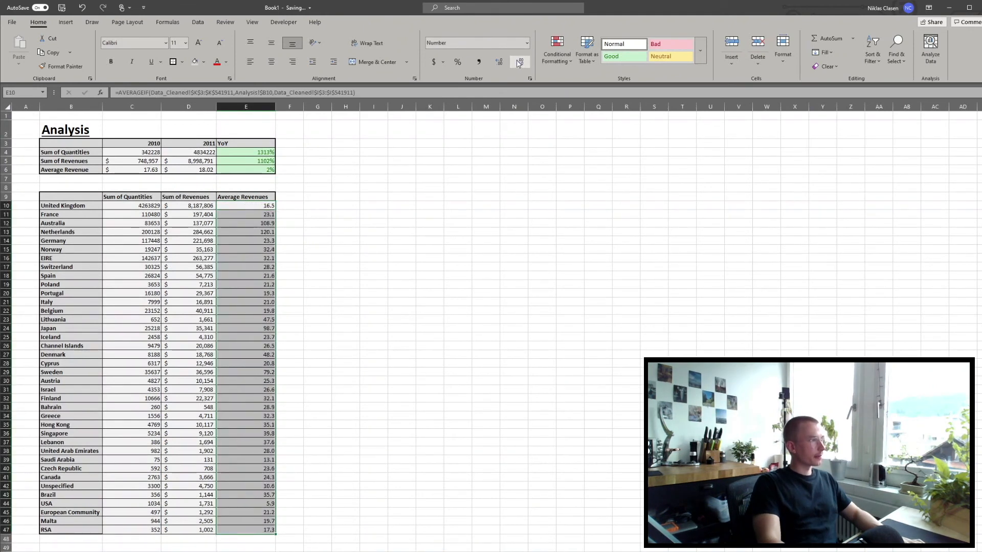
pyautogui.click(391, 257)
pyautogui.click(317, 231)
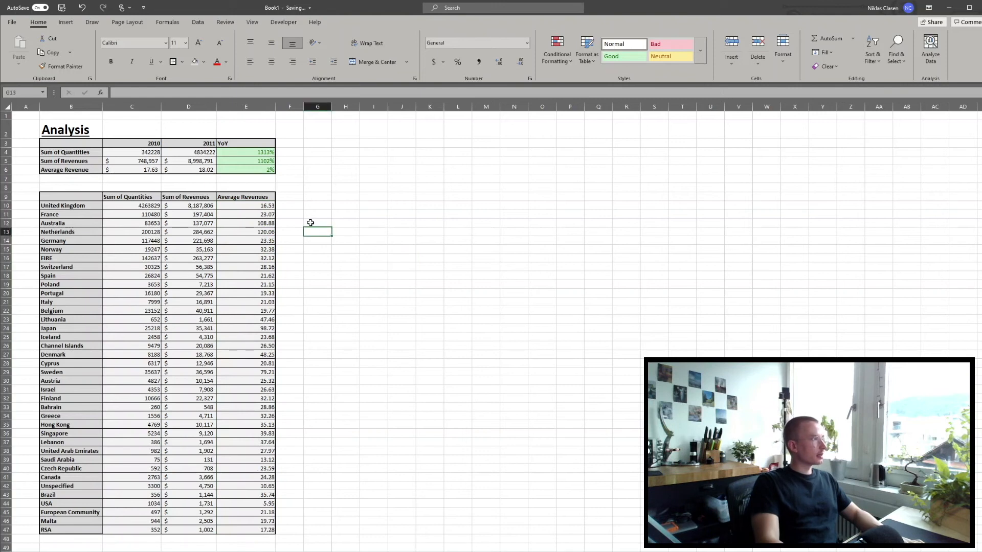
# Increase the height of header row 9 and wrap the text of the column headings in C9:E9
pyautogui.moveTo(5, 200); pyautogui.dragTo(4, 208)
pyautogui.moveTo(119, 201); pyautogui.dragTo(225, 202)
pyautogui.click(289, 49)
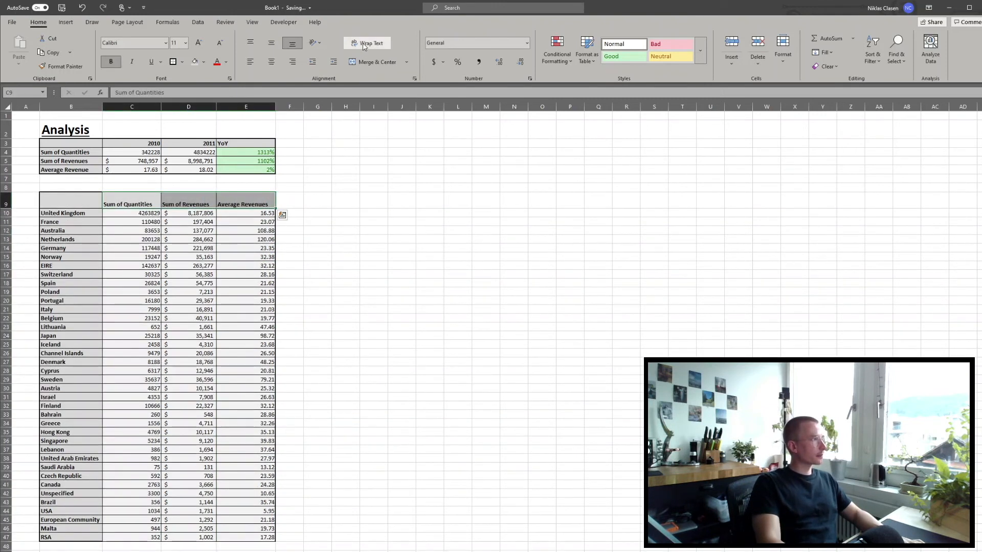
pyautogui.click(313, 196)
pyautogui.moveTo(150, 206); pyautogui.dragTo(246, 205)
pyautogui.click(367, 43)
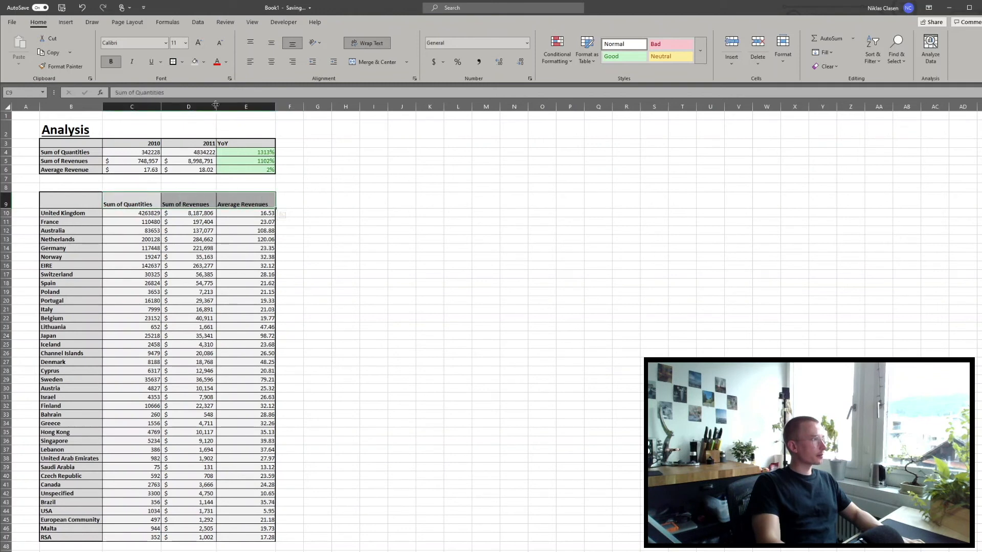
# Narrow columns C and D so that their wrapped headings break onto two lines
pyautogui.moveTo(216, 106); pyautogui.dragTo(150, 106)
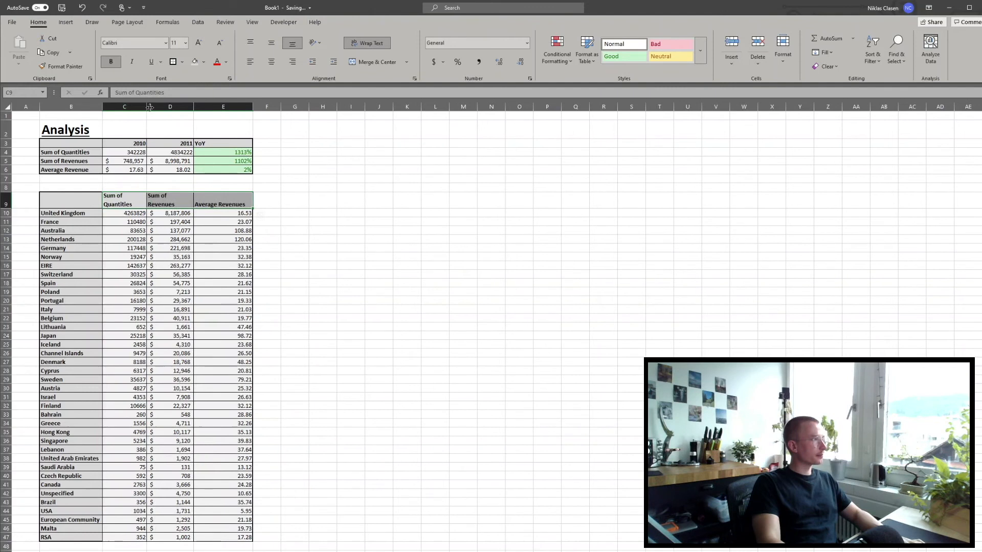
pyautogui.click(360, 254)
pyautogui.scroll(-3, 351, 243)
pyautogui.scroll(3, 332, 235)
pyautogui.click(309, 239)
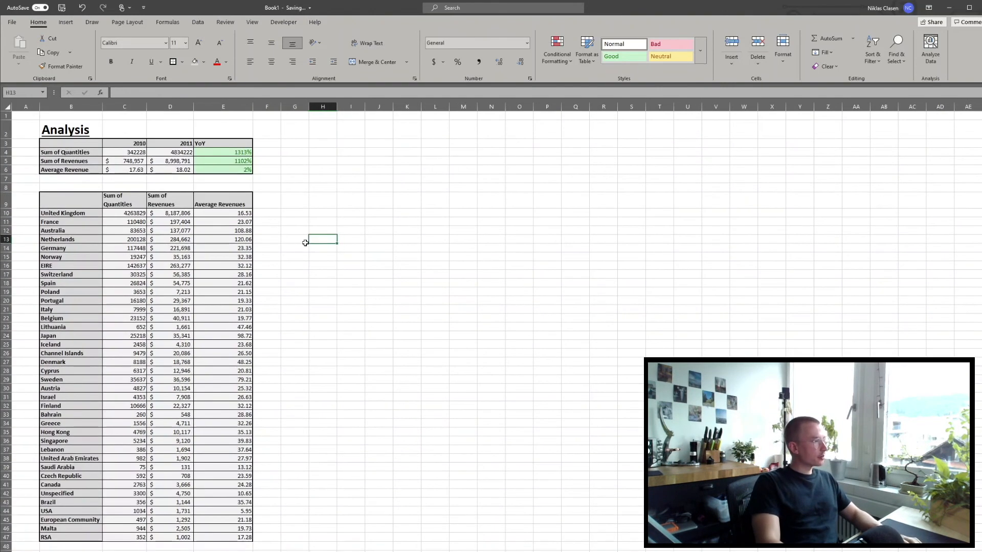
# Select the whole country table B9:E47 including its headings and apply an outline border
pyautogui.click(72, 198)
pyautogui.hotkey('shift', 'Right')
pyautogui.hotkey('shift', 'Down')
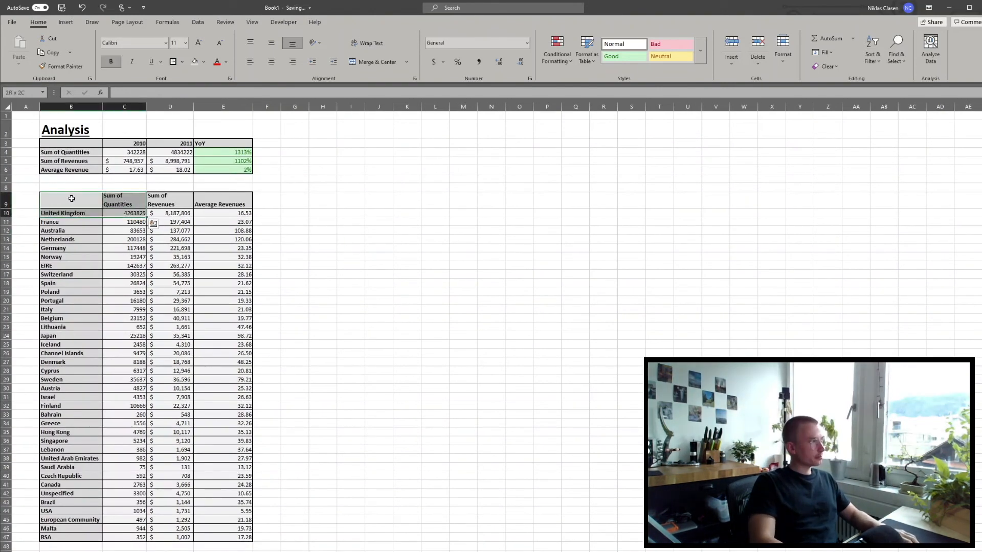
pyautogui.press('Up')
pyautogui.press('Down')
pyautogui.hotkey('ctrl', 'shift', 'Right')
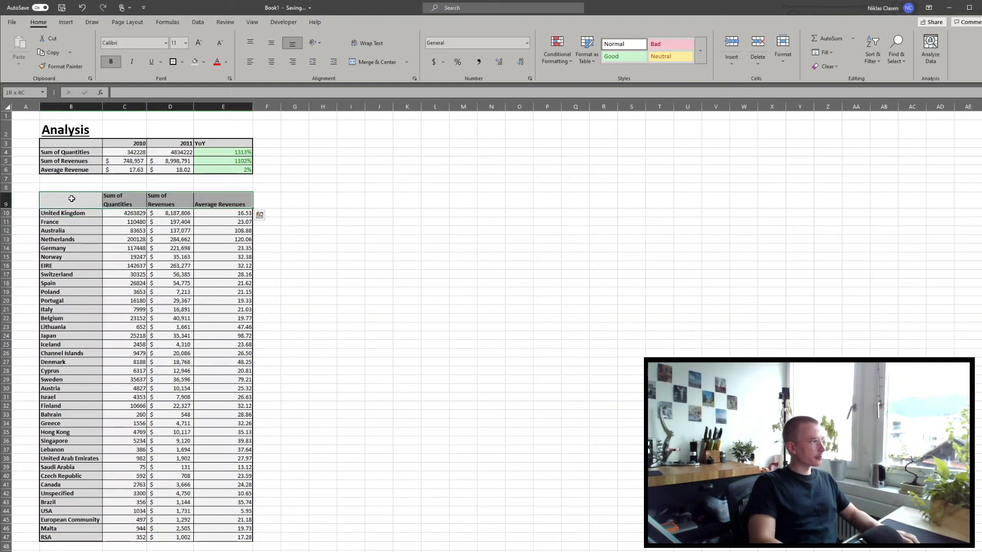
pyautogui.hotkey('shift', 'Down')
pyautogui.hotkey('ctrl', 'shift', 'Down')
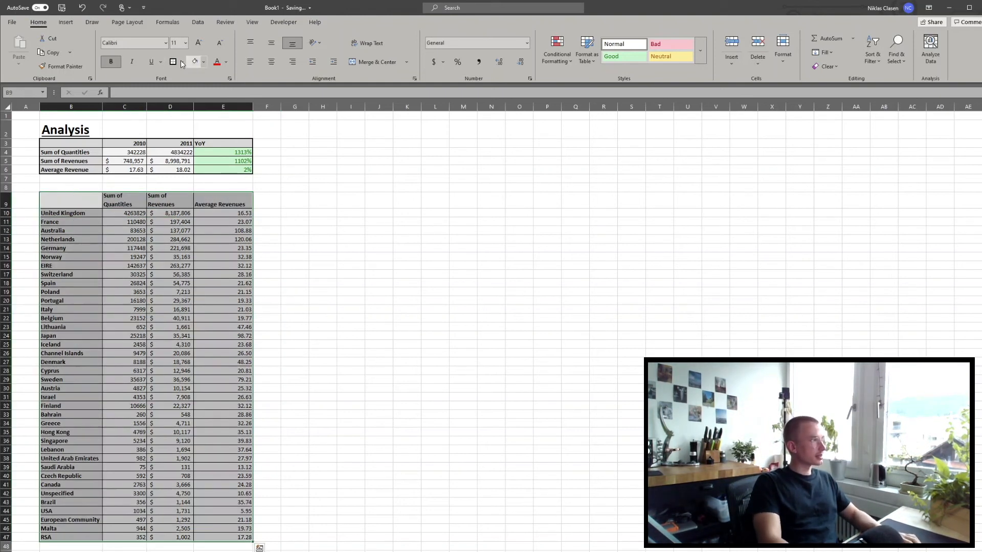
pyautogui.click(174, 63)
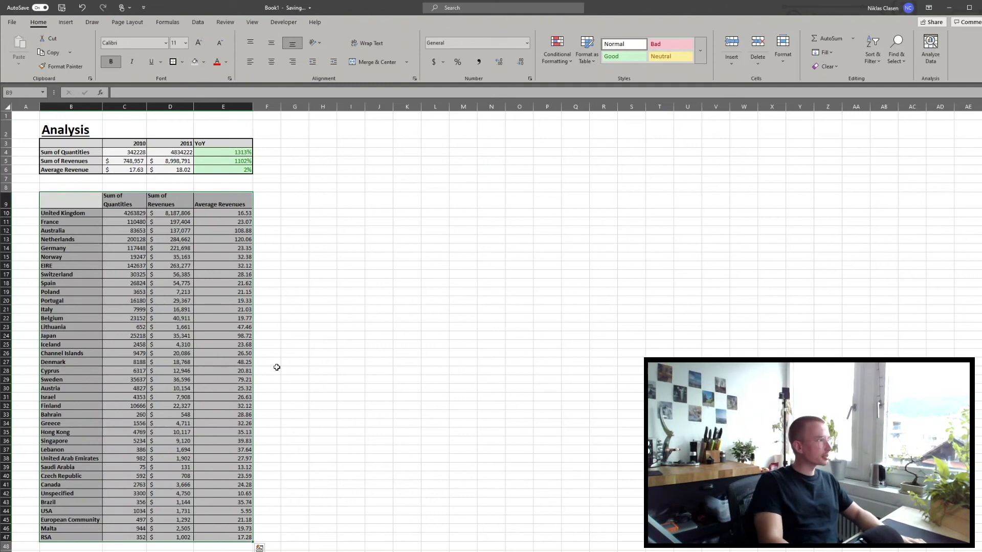
pyautogui.click(302, 358)
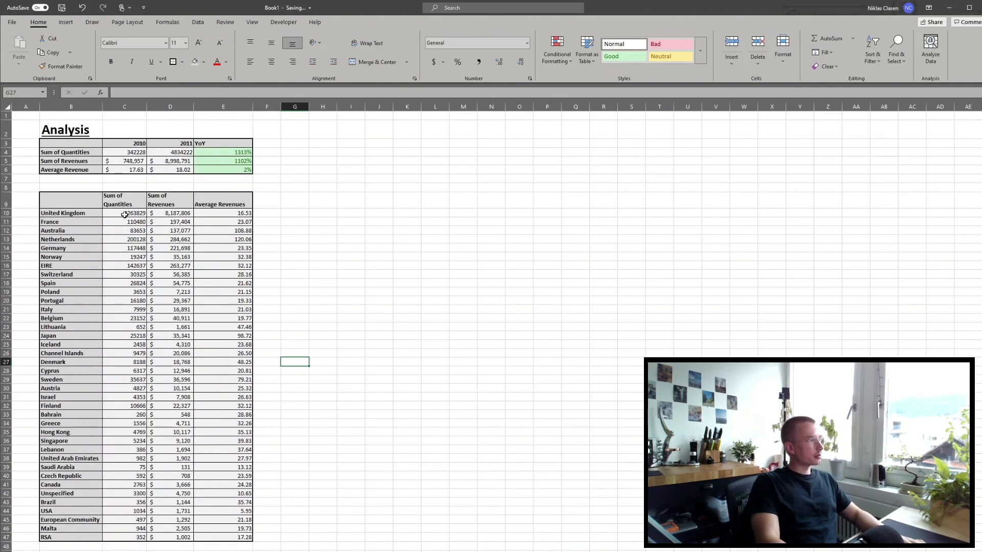
# Check the SUMIF formulas in the Sum of Quantities column from C10 down to C14
pyautogui.click(128, 214)
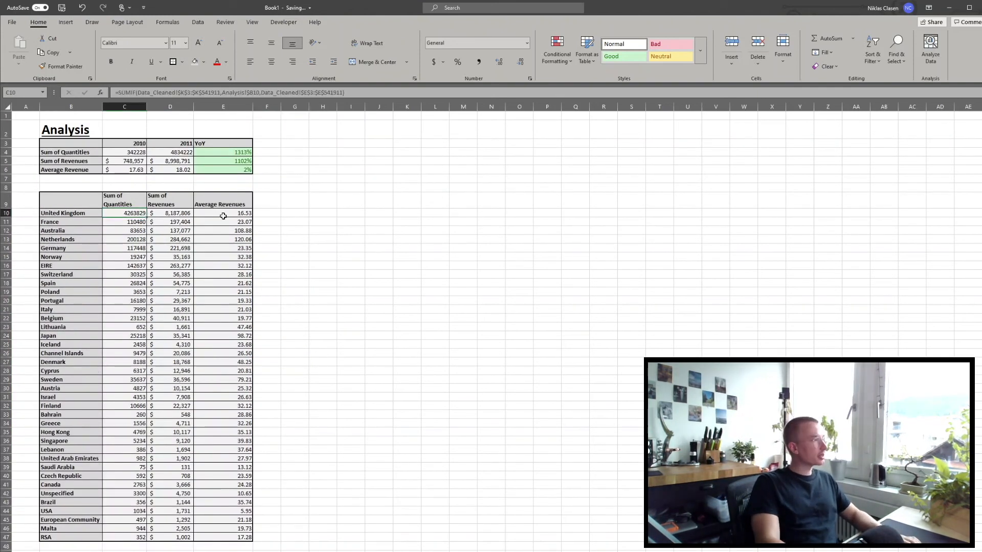
pyautogui.press('Down')
pyautogui.press('Down')
pyautogui.press('Down')
pyautogui.press('Down')
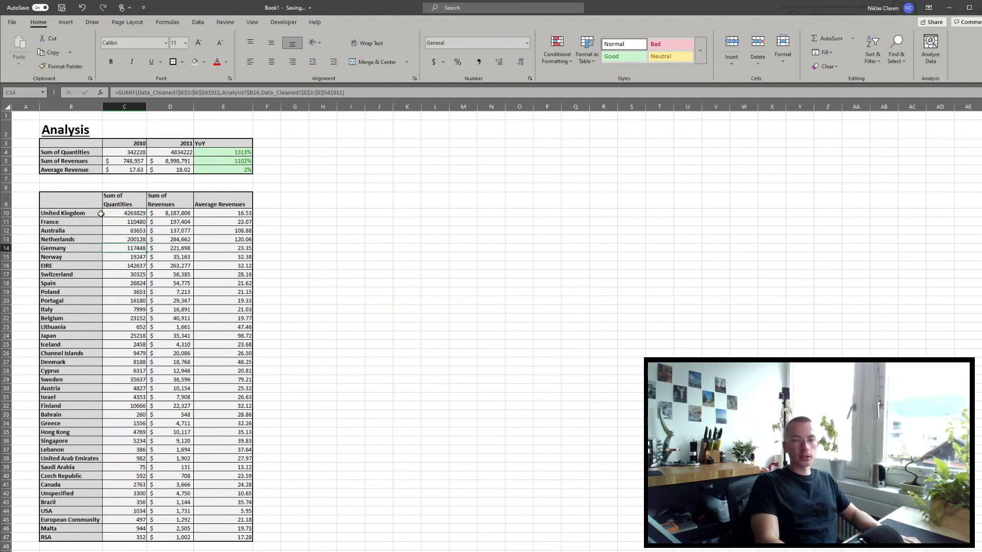
pyautogui.scroll(-2, 101, 213)
pyautogui.scroll(2, 100, 213)
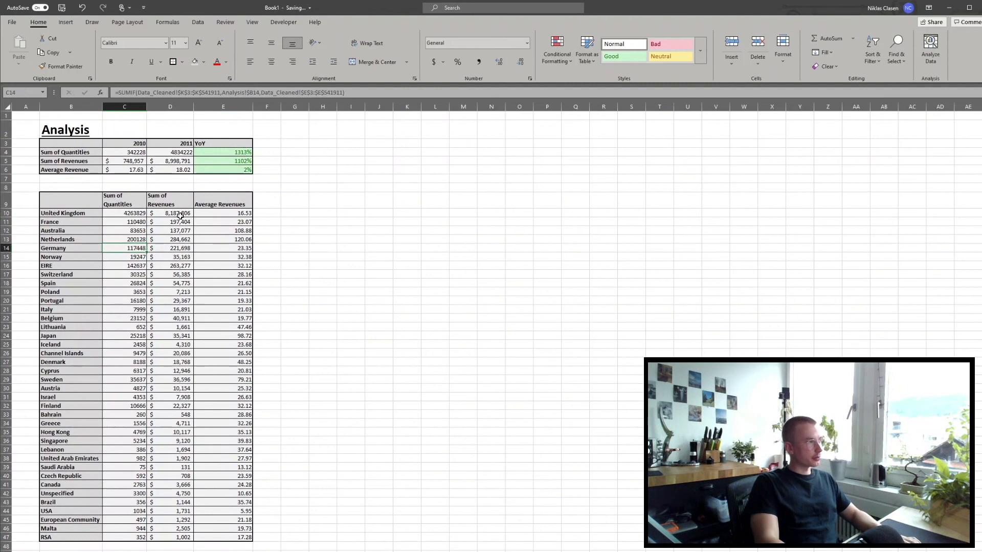
# Apply the Green - Yellow - Red color scale to the Sum of Revenues values in D10:D47
pyautogui.click(180, 215)
pyautogui.hotkey('ctrl', 'shift', 'Down')
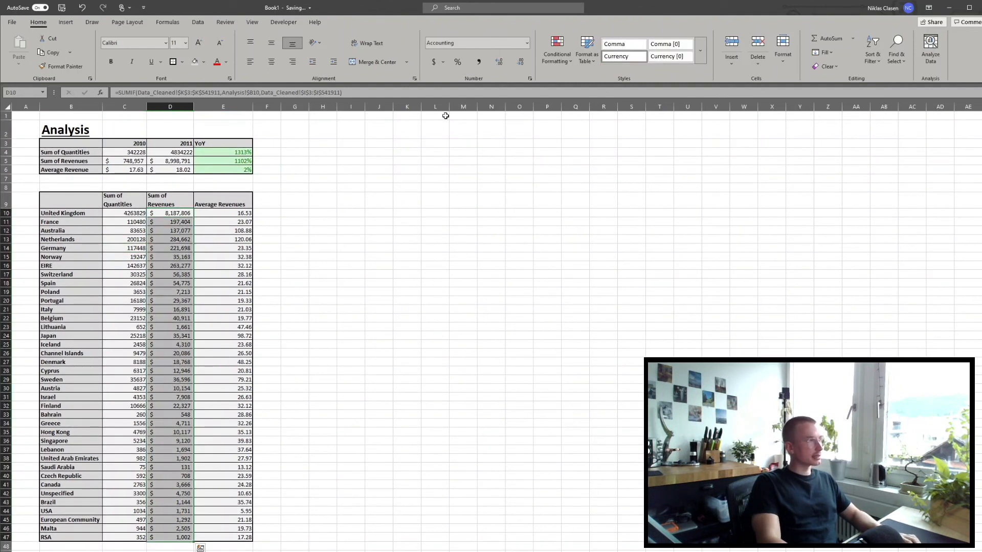
pyautogui.click(557, 49)
pyautogui.moveTo(569, 148)
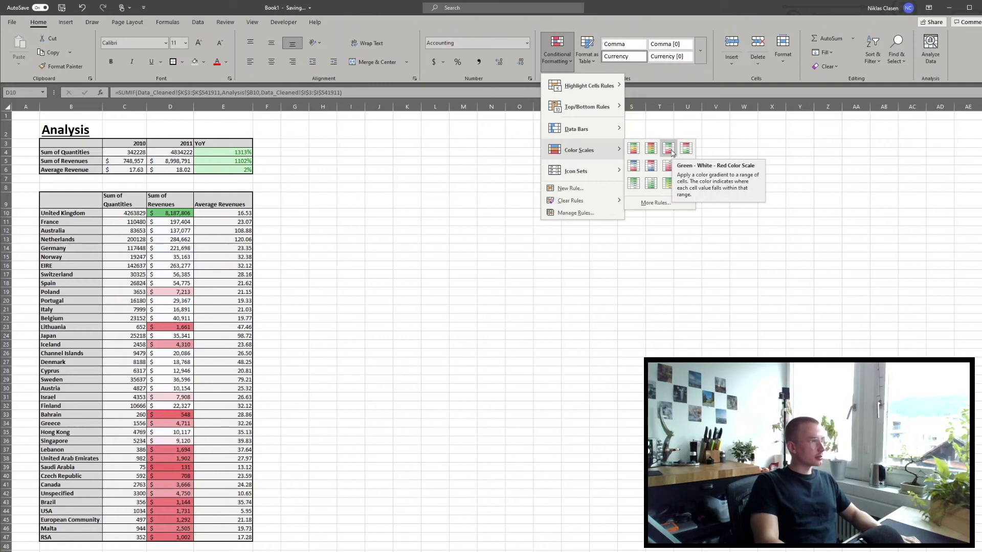
pyautogui.click(633, 149)
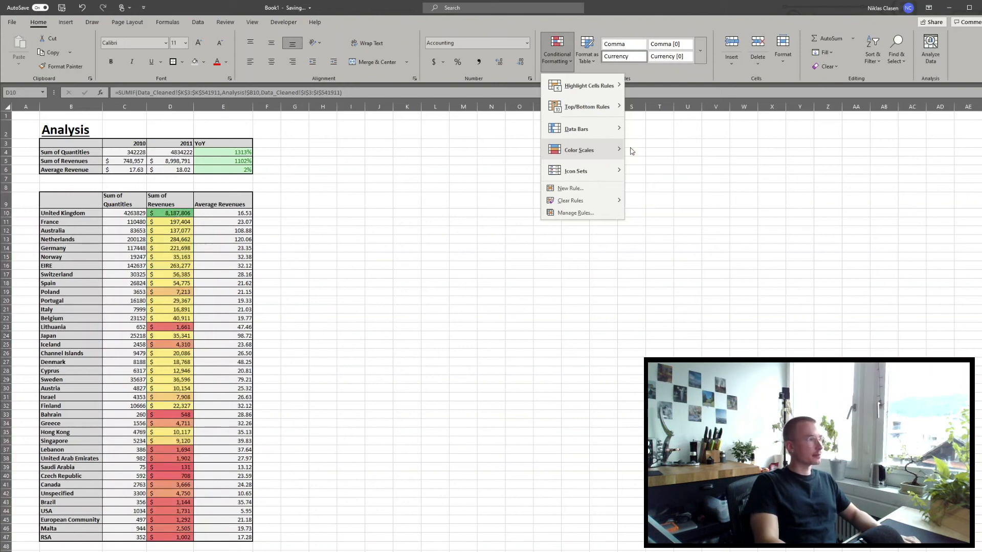
pyautogui.click(430, 225)
pyautogui.click(381, 247)
pyautogui.scroll(-4, 202, 424)
pyautogui.scroll(4, 202, 423)
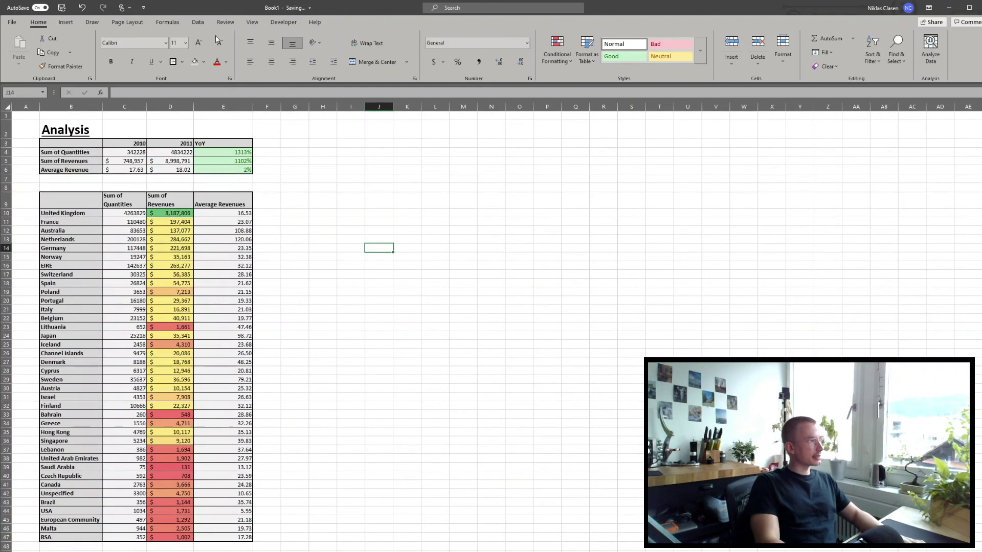
# Examine the color-coded revenues per country to compare the United Kingdom, EIRE and the other countries
pyautogui.click(167, 212)
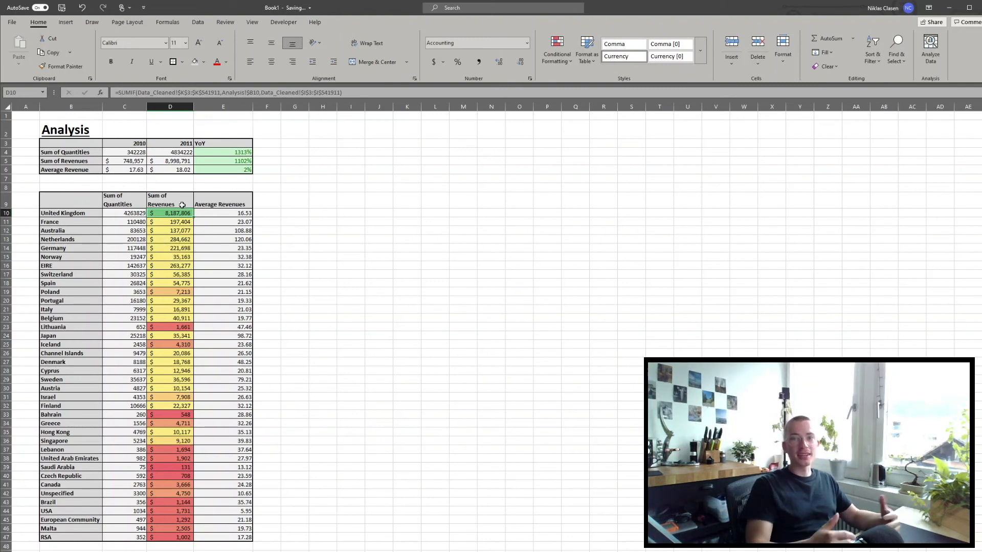
pyautogui.click(406, 229)
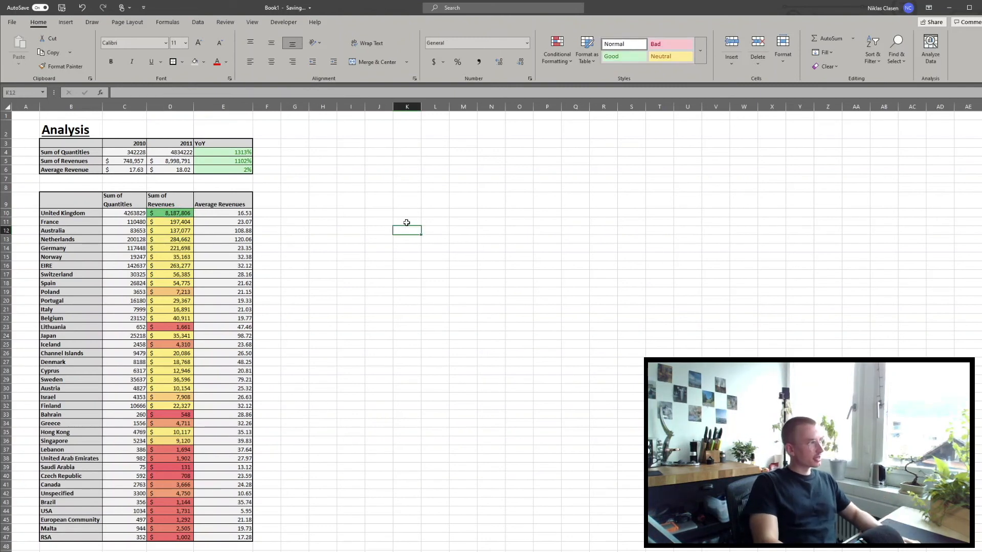
pyautogui.click(168, 212)
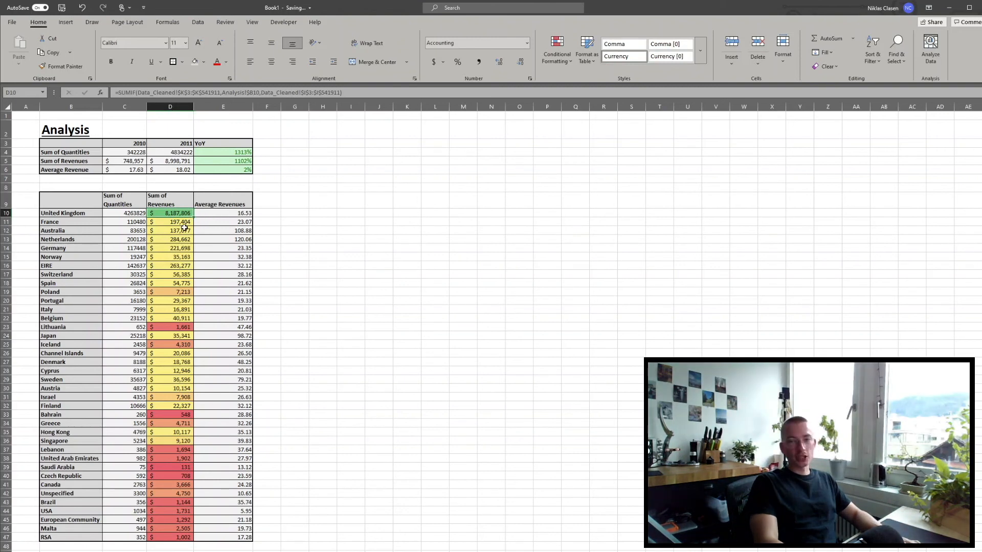
pyautogui.click(74, 213)
pyautogui.scroll(-2, 77, 197)
pyautogui.moveTo(75, 177); pyautogui.dragTo(87, 379)
pyautogui.click(444, 315)
pyautogui.scroll(2, 307, 358)
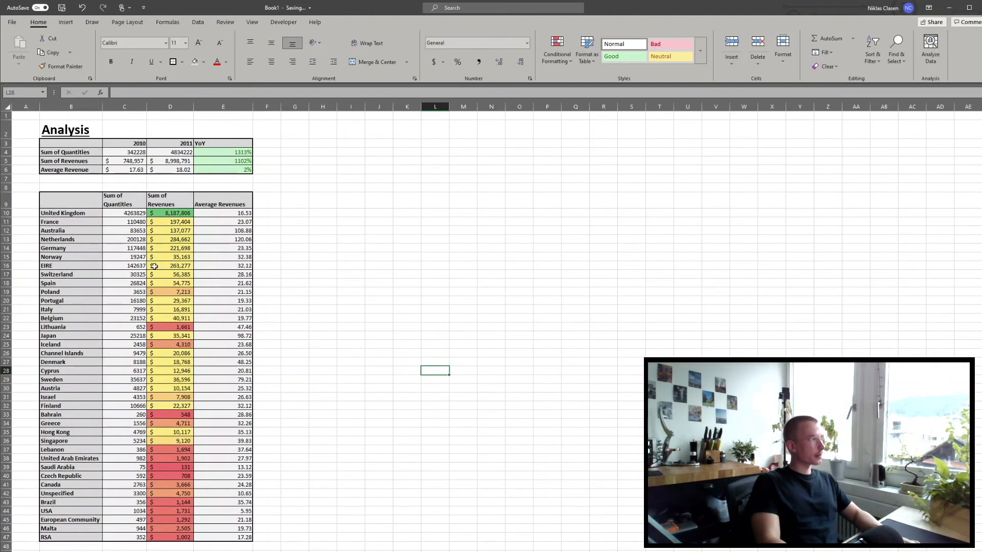
pyautogui.click(53, 266)
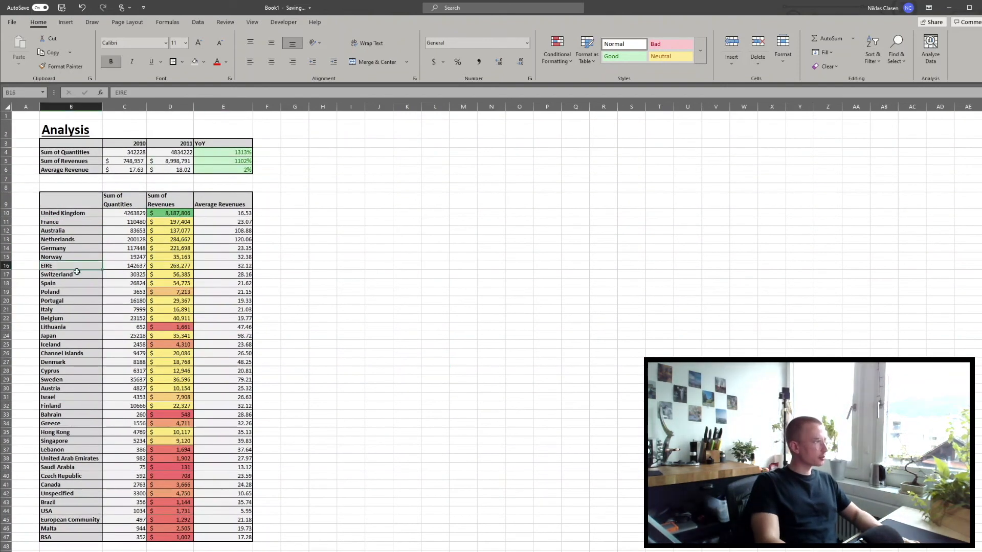
pyautogui.click(314, 285)
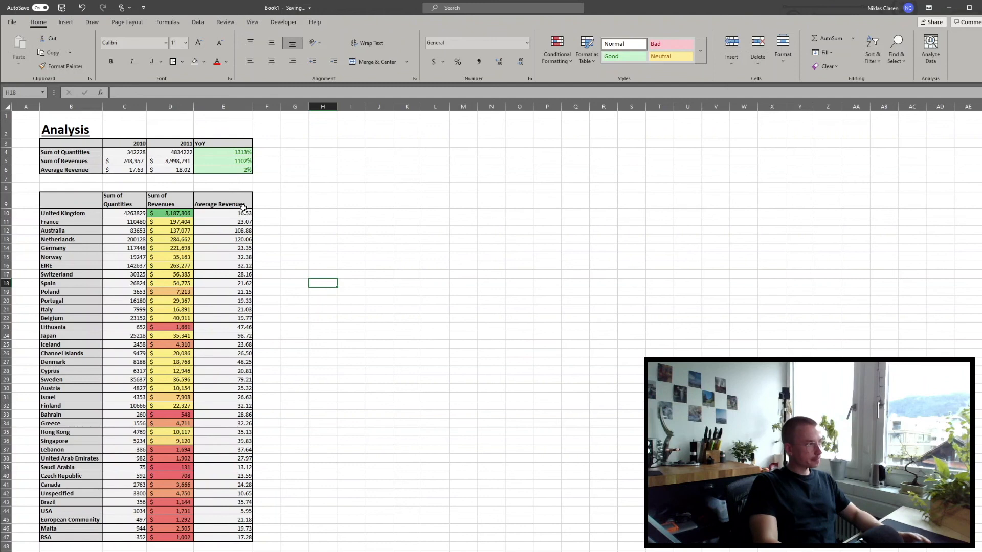
pyautogui.scroll(-2, 322, 215)
pyautogui.scroll(2, 323, 215)
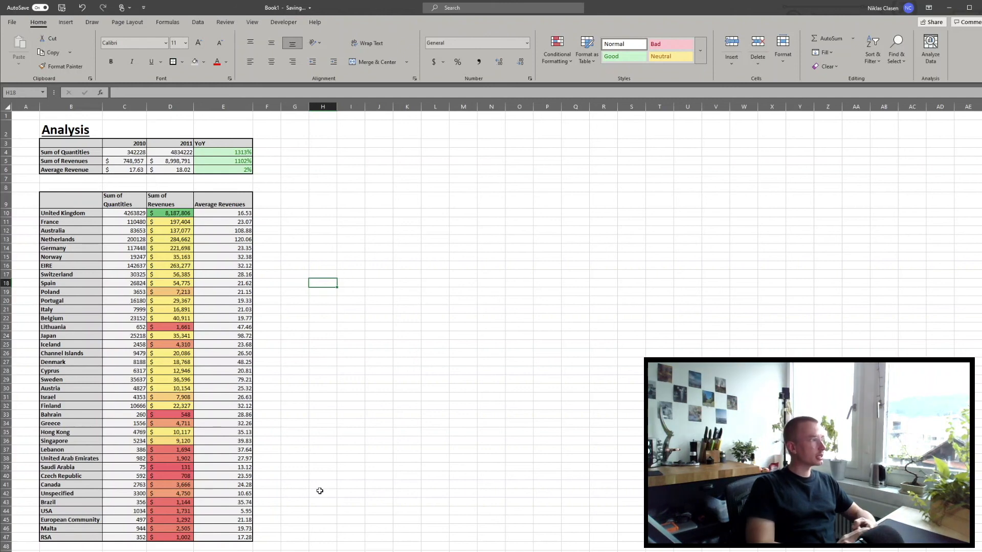
pyautogui.click(384, 452)
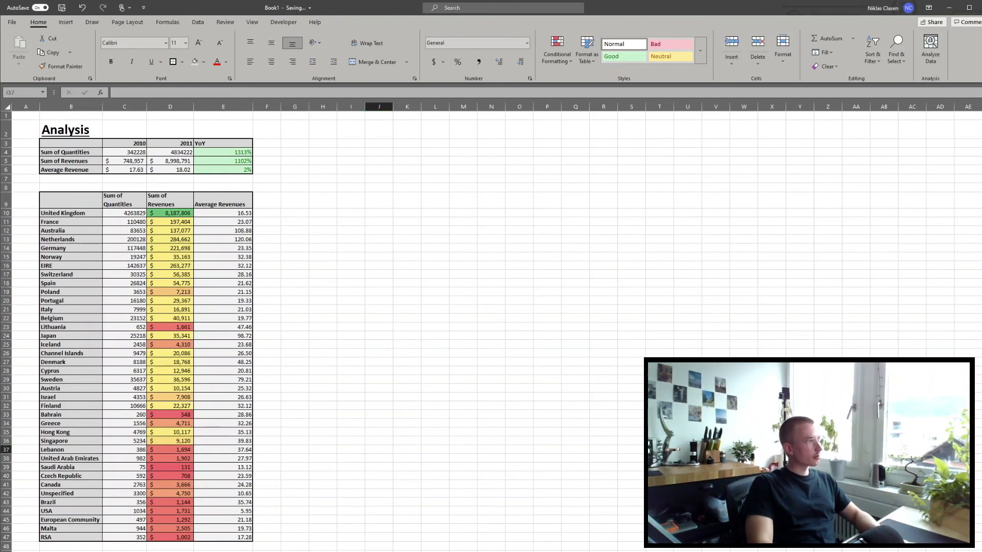
# Review the columns of the cleaned E-Commerce data, including UnitPrice and CustomerID, and return to the Analysis sheet
pyautogui.hotkey('ctrl', 'pageup')
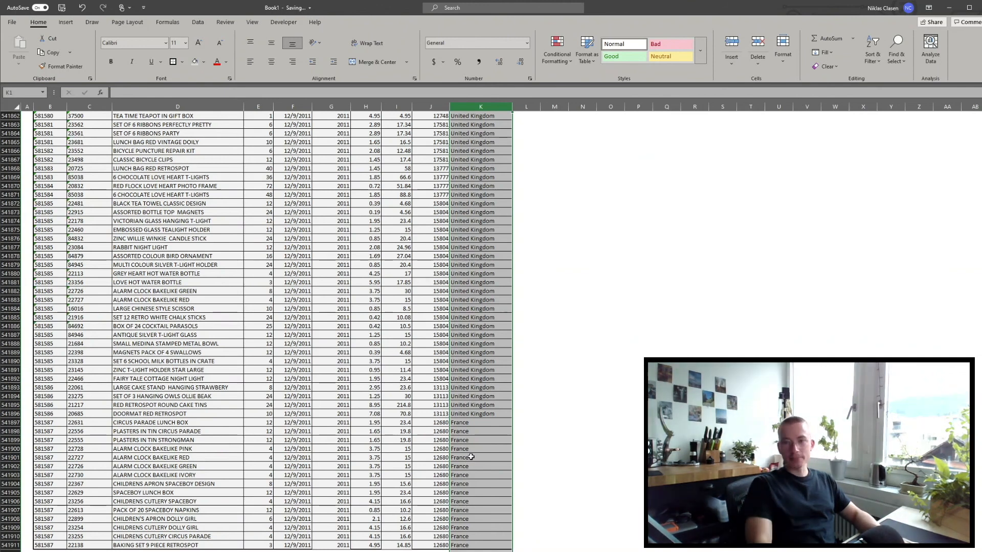
pyautogui.click(470, 457)
pyautogui.hotkey('ctrl', 'Up')
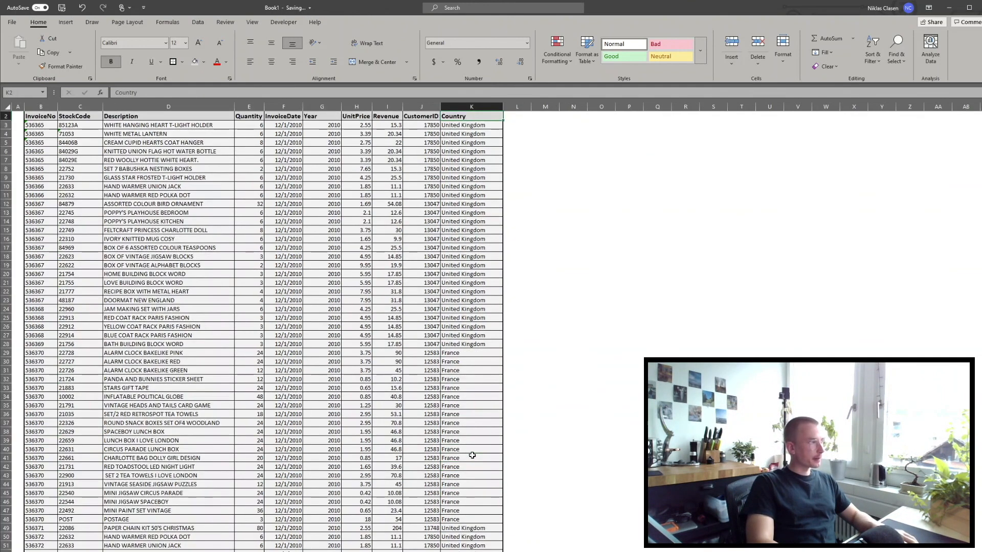
pyautogui.scroll(1, 472, 455)
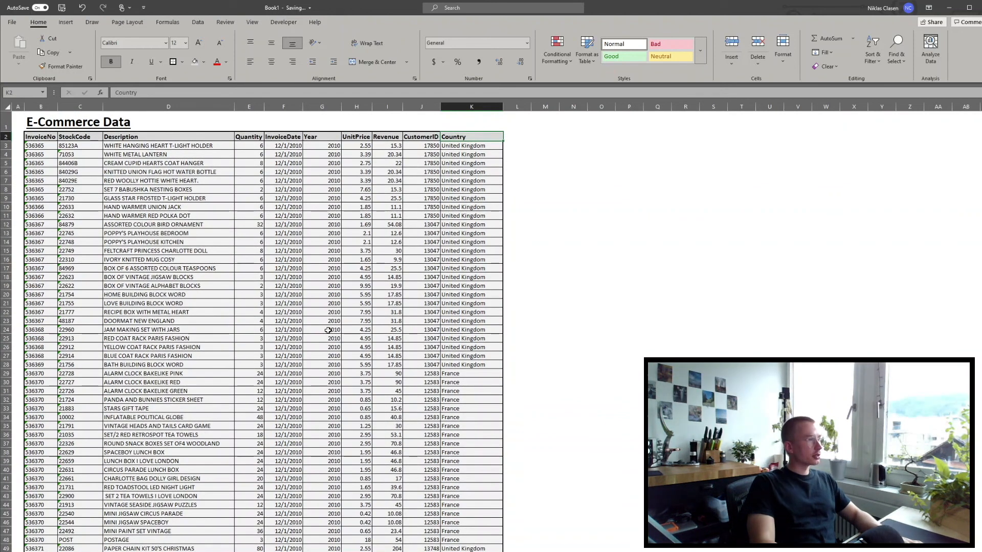
pyautogui.scroll(-1, 352, 305)
pyautogui.scroll(1, 352, 305)
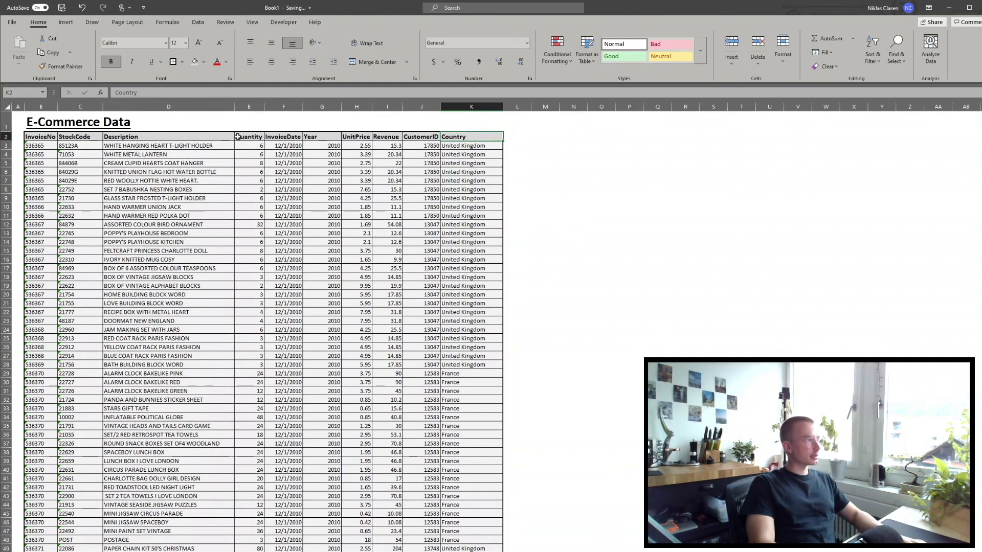
pyautogui.click(350, 144)
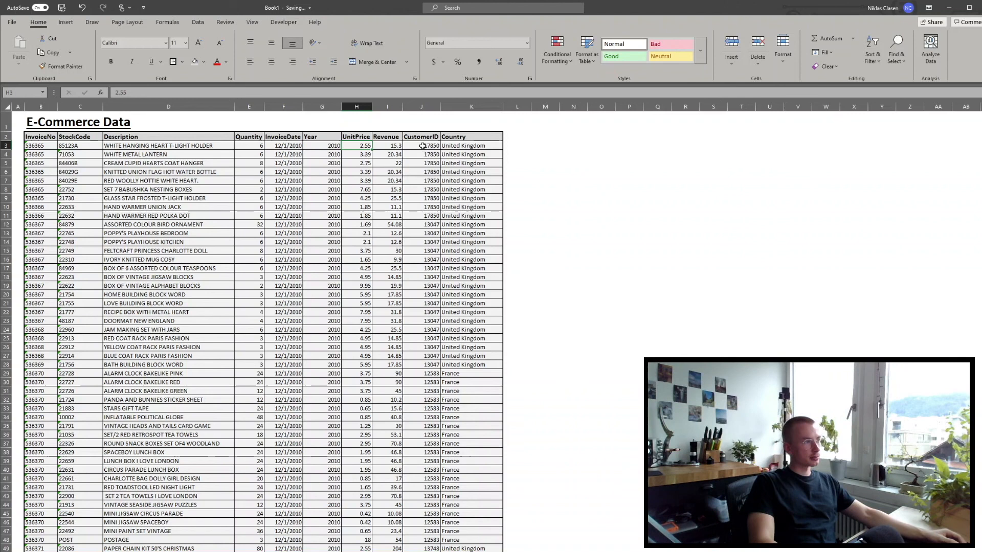
pyautogui.moveTo(423, 146); pyautogui.dragTo(424, 234)
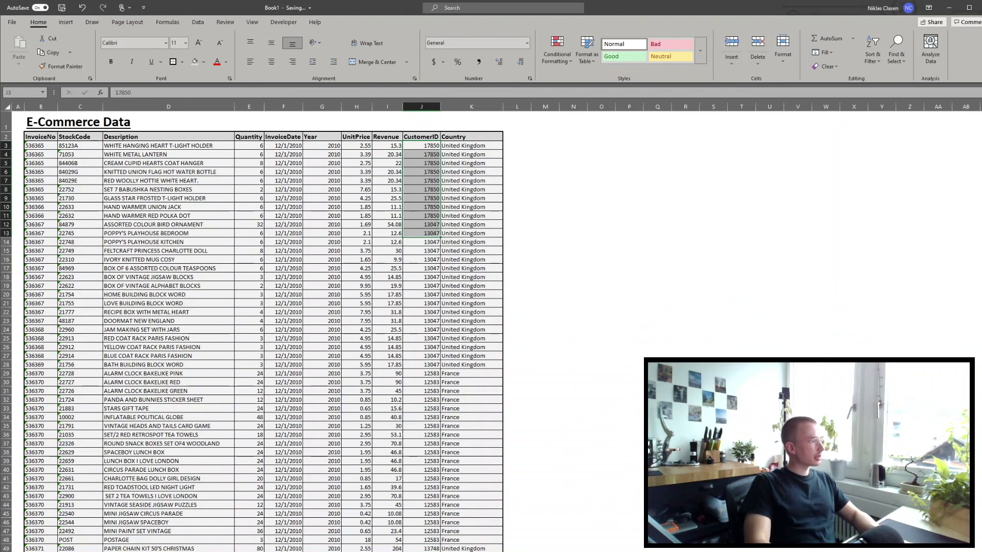
pyautogui.click(97, 551)
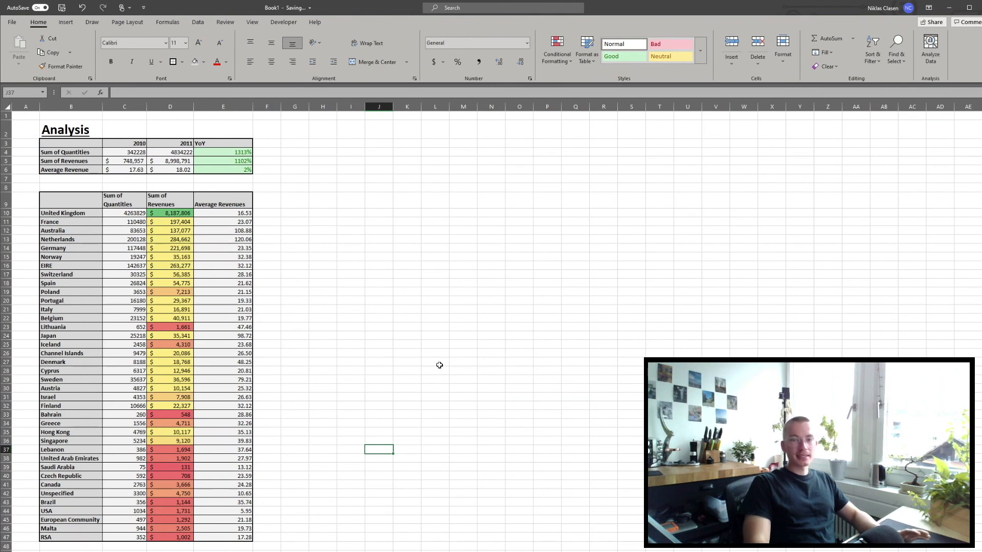